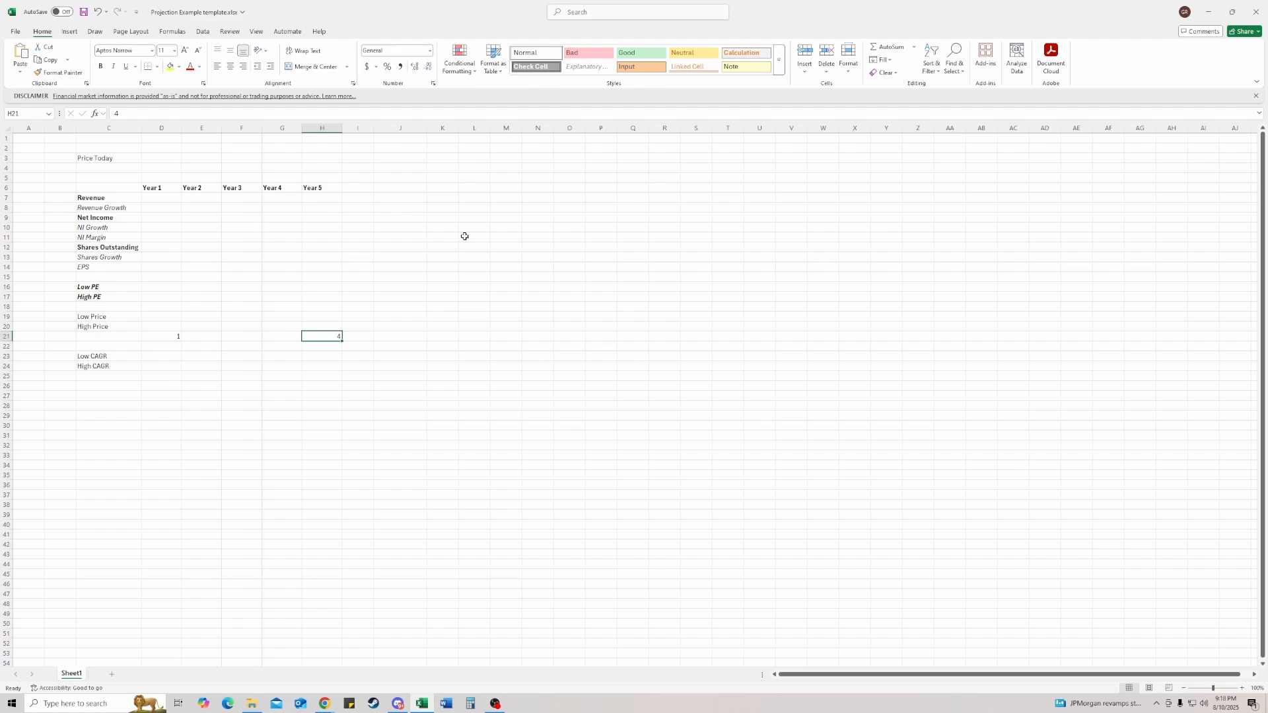
Look over the blank projection template's overall layout, from Price Today down to the CAGR rows
{"action": "left_click", "coordinate": [288, 245]}
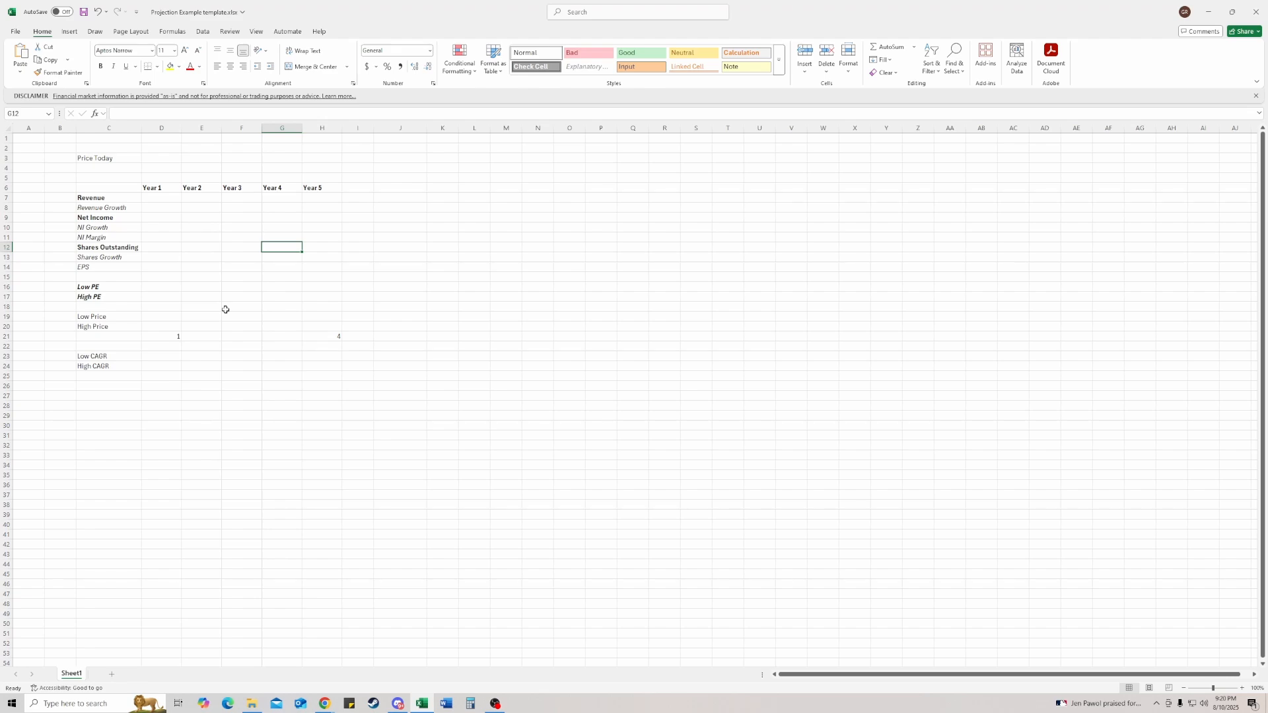
{"action": "left_click_drag", "start_coordinate": [59, 217], "coordinate": [324, 307]}
{"action": "left_click", "coordinate": [399, 306]}
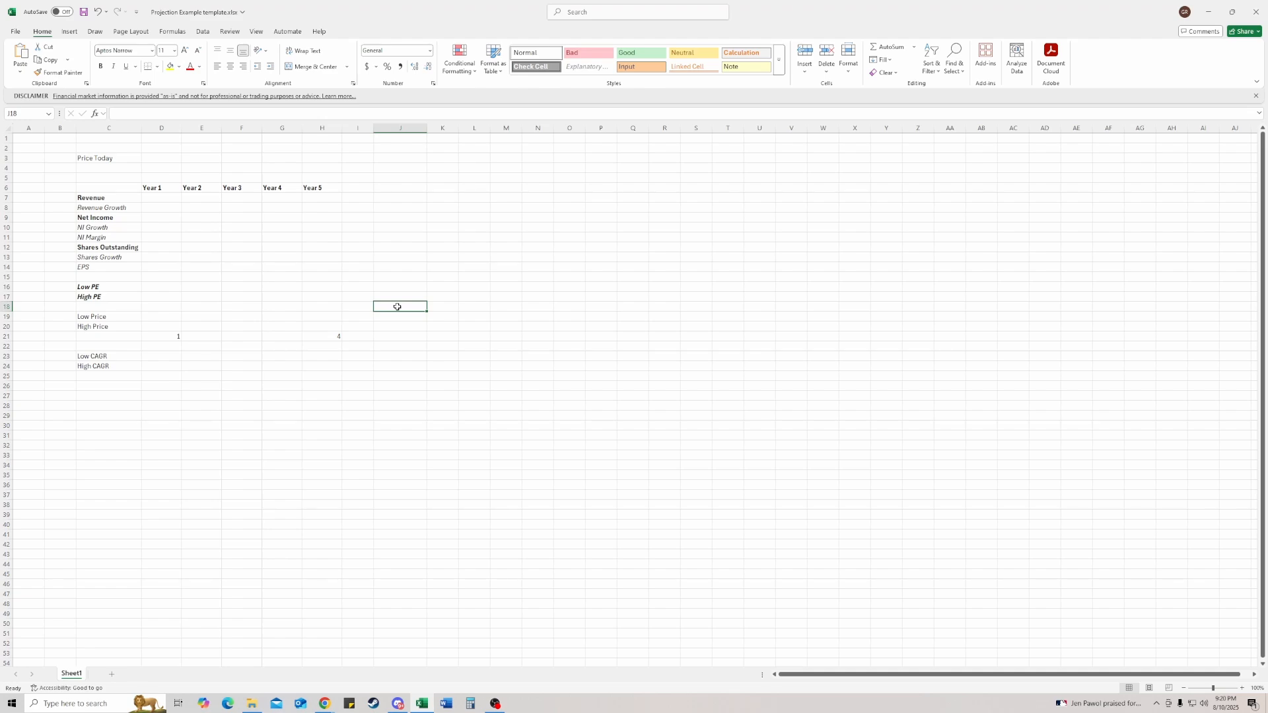
{"action": "left_click_drag", "start_coordinate": [29, 149], "coordinate": [399, 494]}
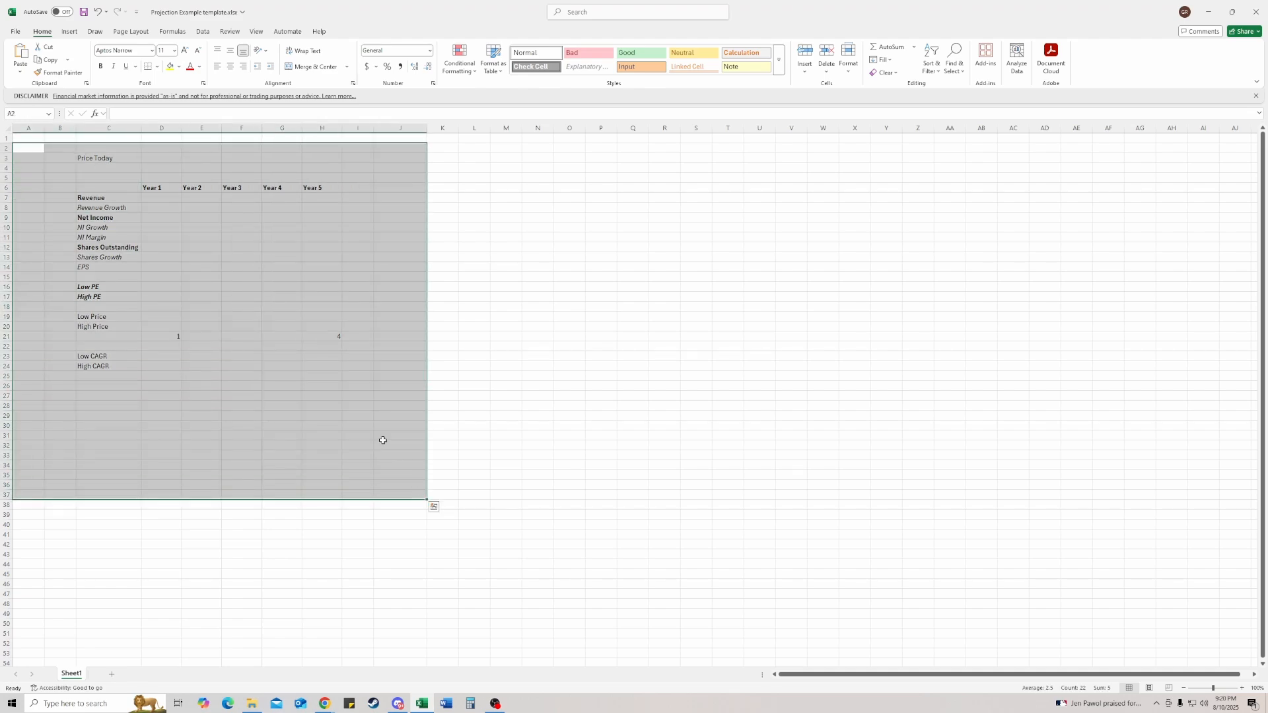
{"action": "left_click_drag", "start_coordinate": [379, 407], "coordinate": [161, 356]}
{"action": "left_click_drag", "start_coordinate": [109, 406], "coordinate": [396, 347]}
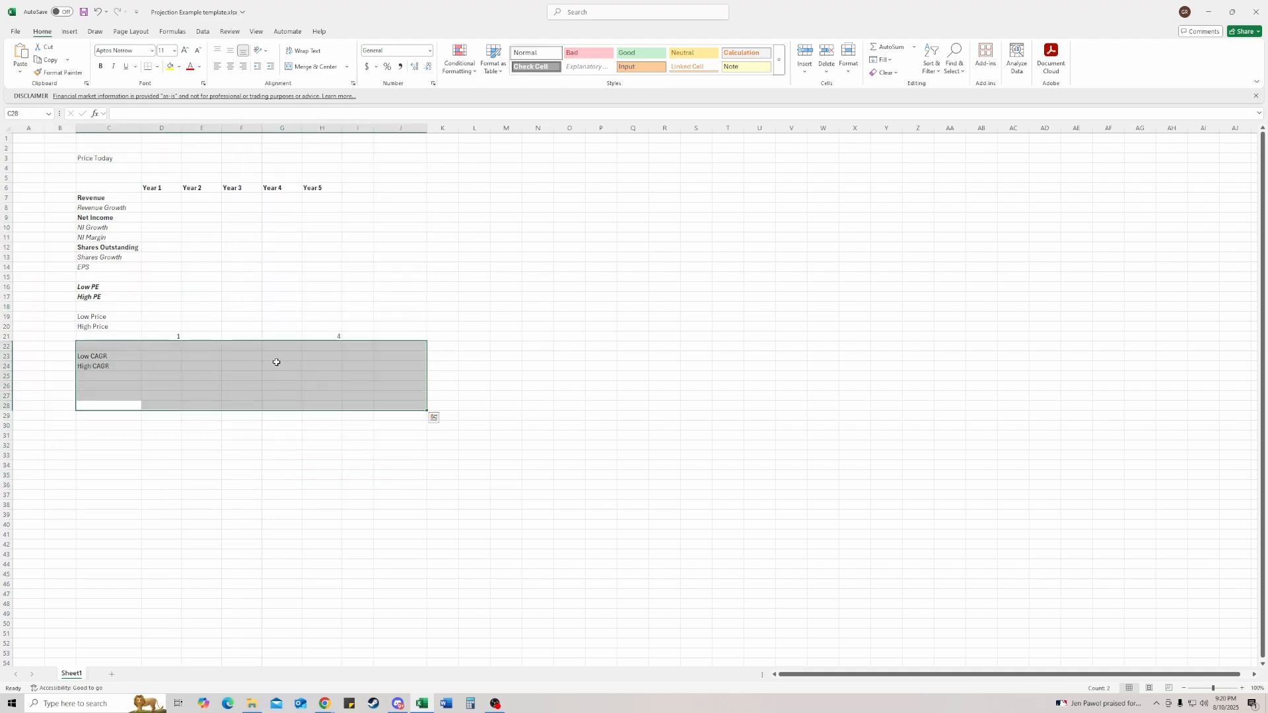
{"action": "left_click_drag", "start_coordinate": [52, 135], "coordinate": [372, 403]}
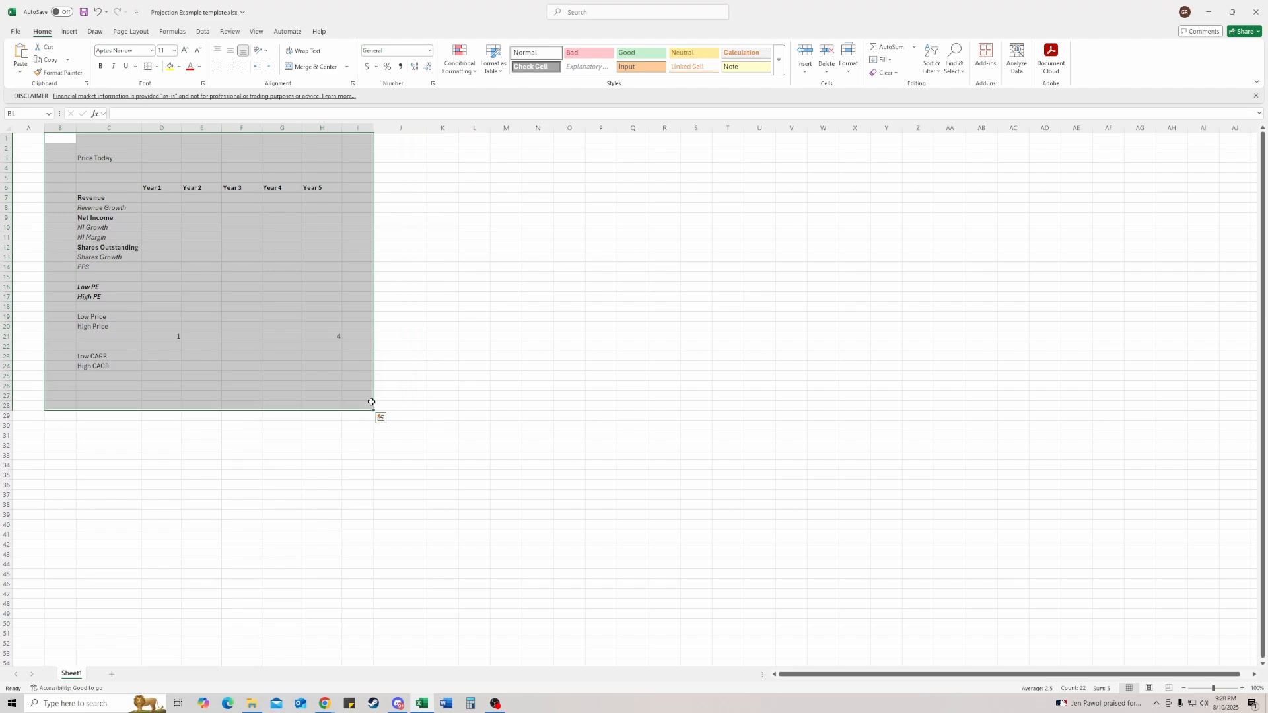
{"action": "left_click_drag", "start_coordinate": [161, 307], "coordinate": [347, 346]}
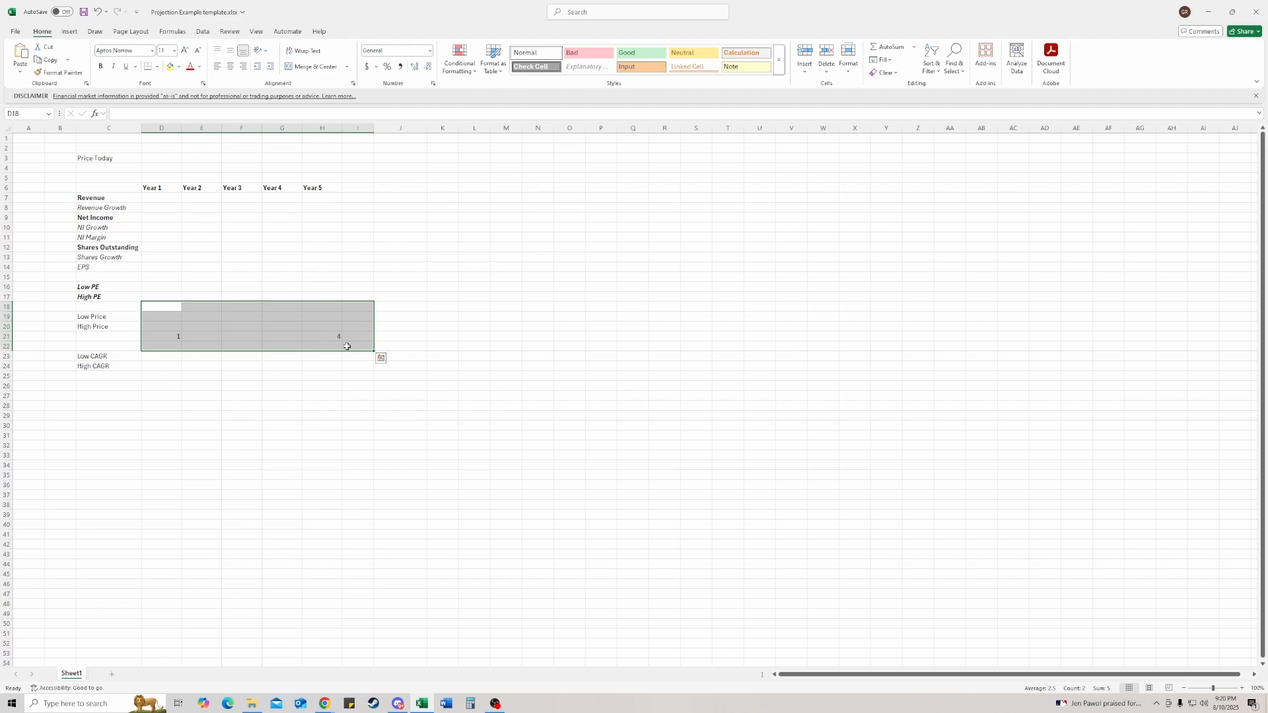
{"action": "left_click", "coordinate": [314, 236]}
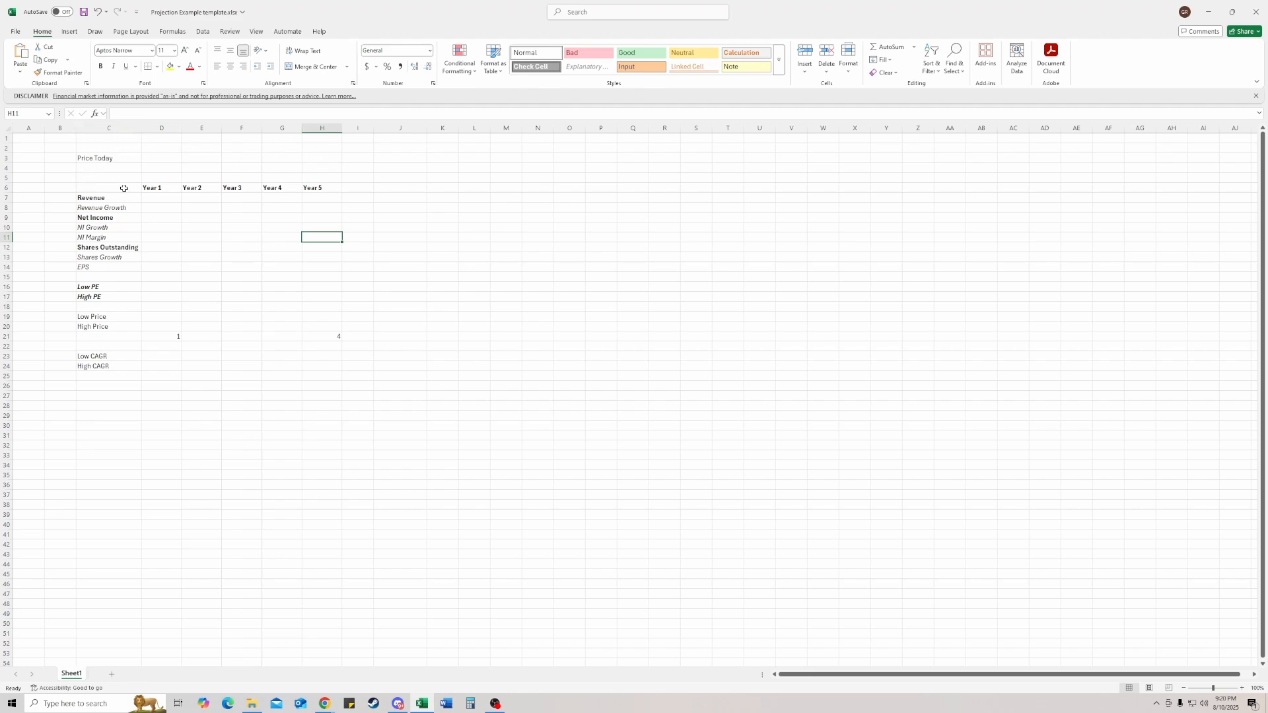
Review the template's row labels in column C one by one, from Revenue through High CAGR
{"action": "left_click", "coordinate": [107, 199]}
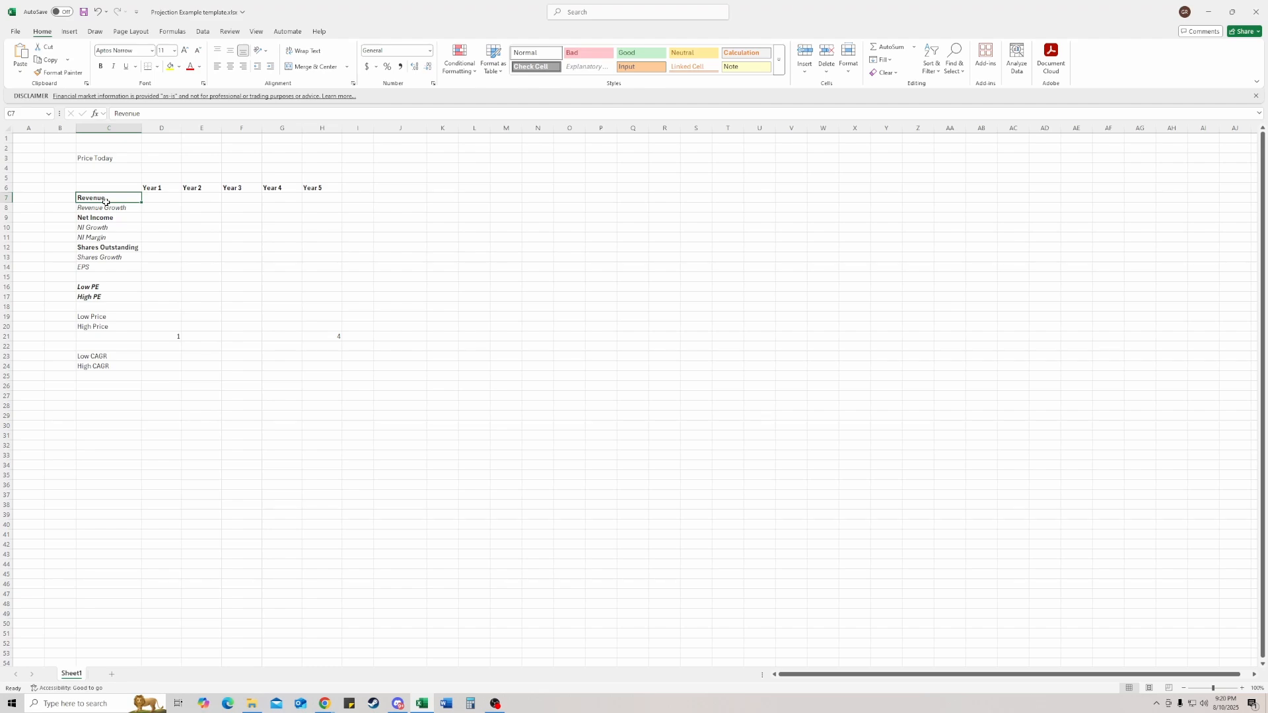
{"action": "left_click_drag", "start_coordinate": [106, 202], "coordinate": [105, 289]}
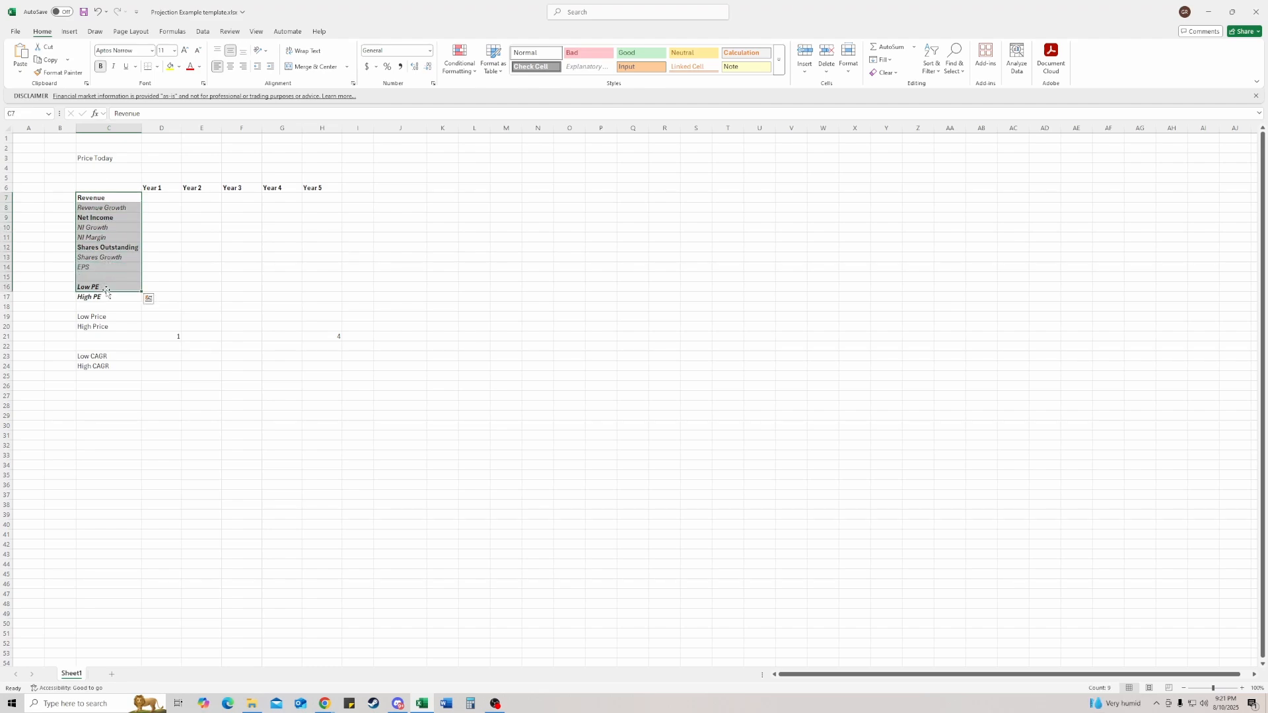
{"action": "left_click", "coordinate": [93, 207]}
{"action": "left_click", "coordinate": [95, 199]}
{"action": "left_click", "coordinate": [99, 209]}
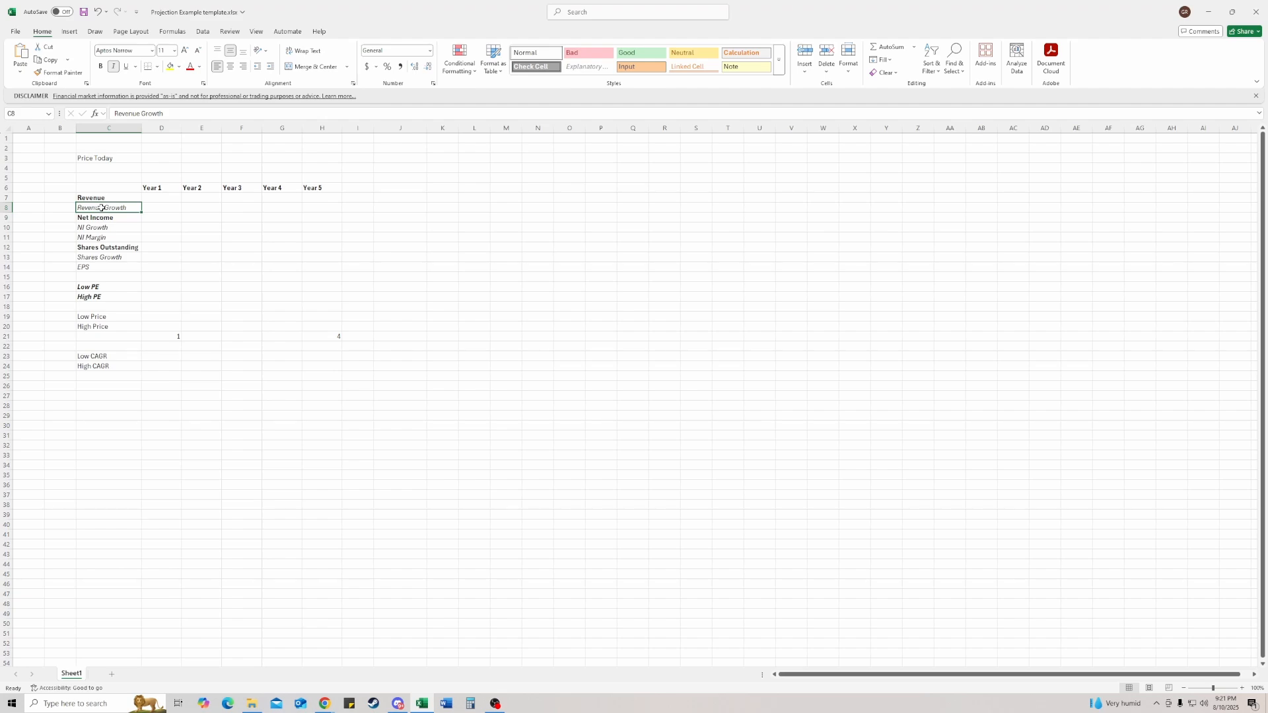
{"action": "left_click", "coordinate": [101, 227]}
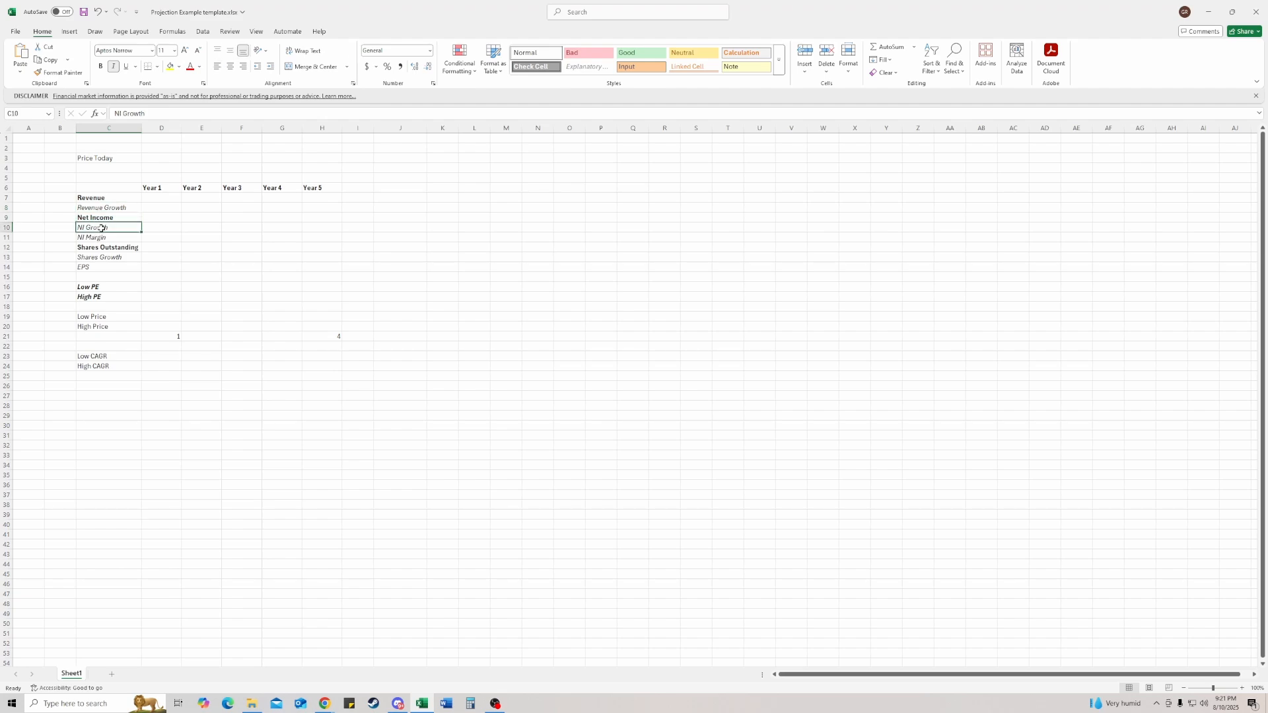
{"action": "left_click", "coordinate": [102, 237]}
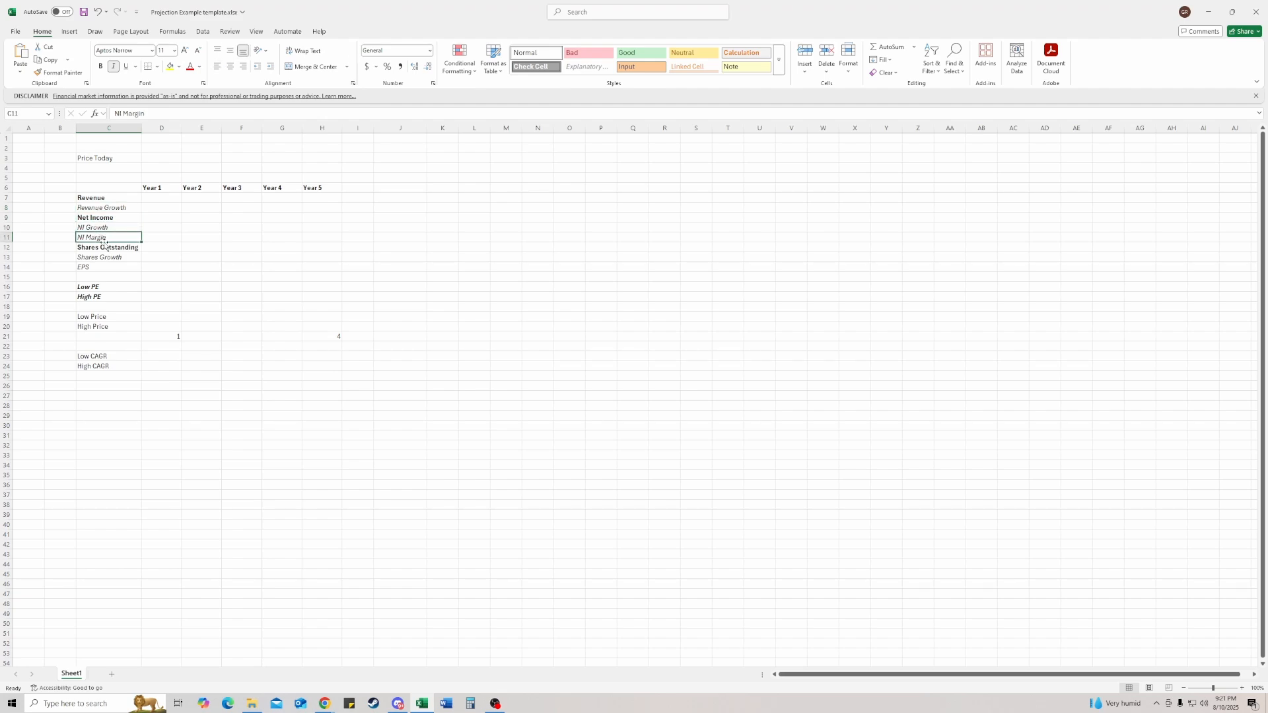
{"action": "left_click", "coordinate": [105, 246]}
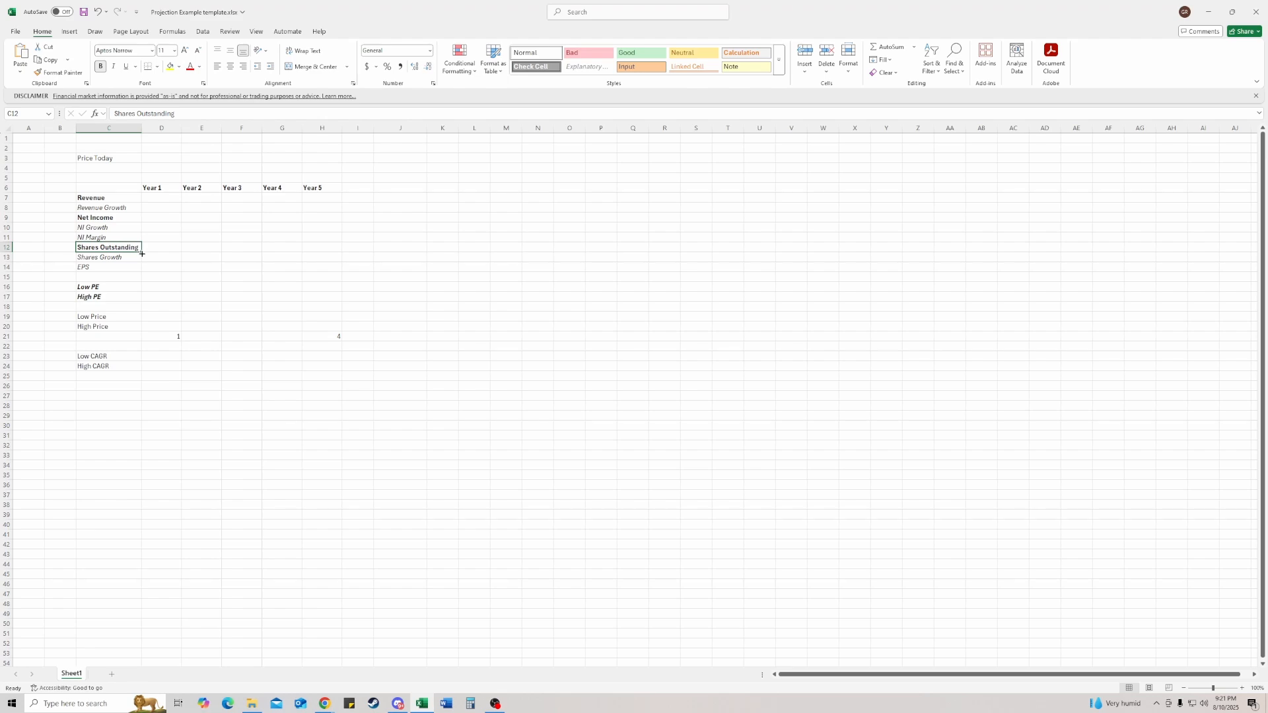
{"action": "left_click", "coordinate": [116, 257]}
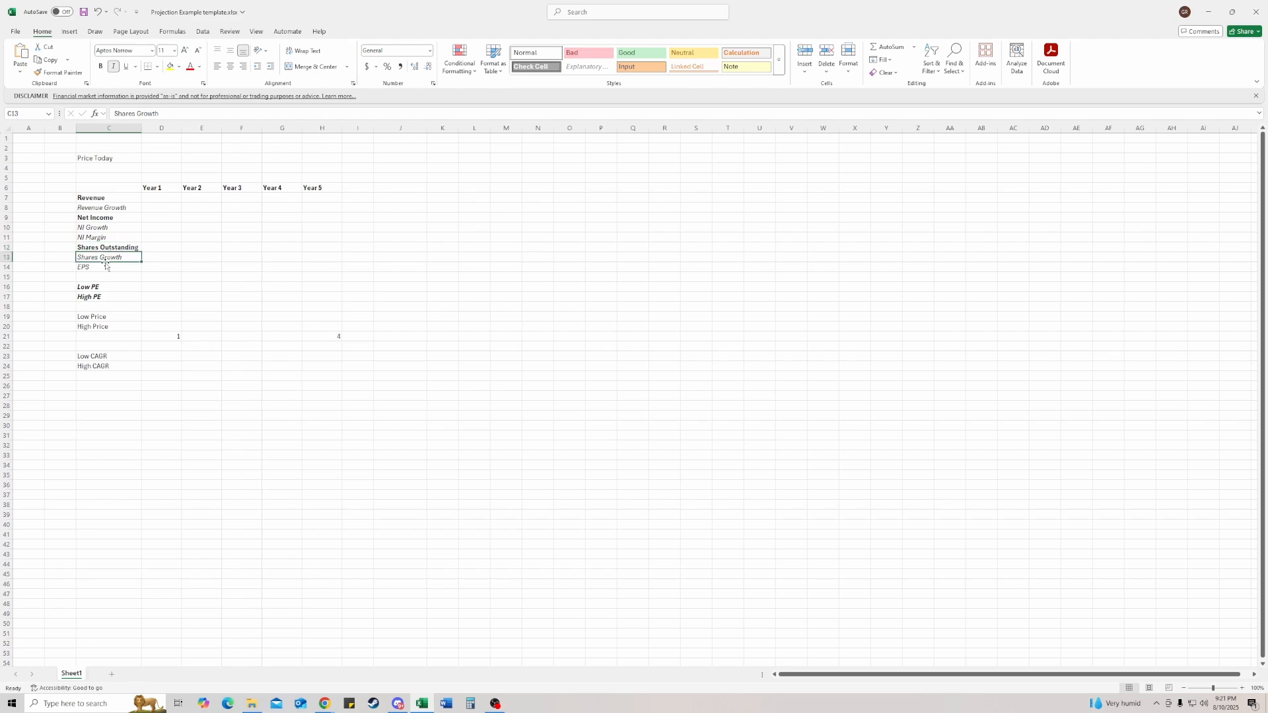
{"action": "left_click", "coordinate": [103, 266]}
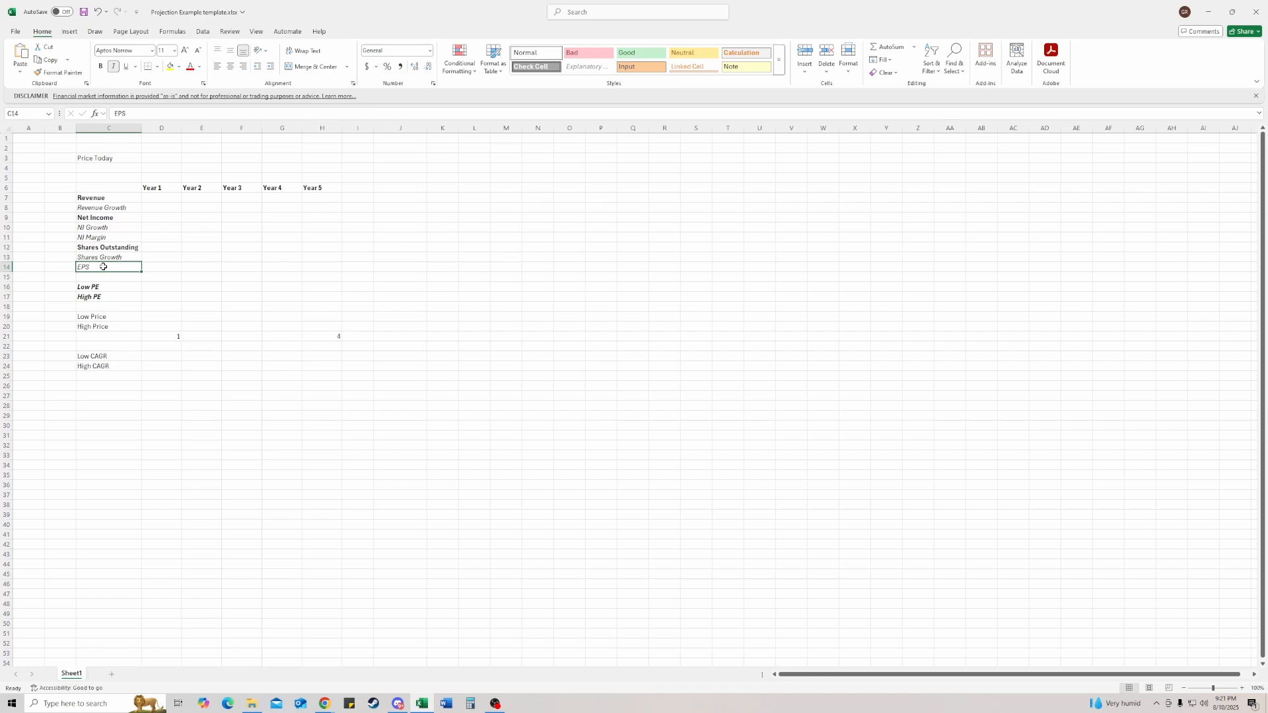
{"action": "left_click", "coordinate": [106, 288]}
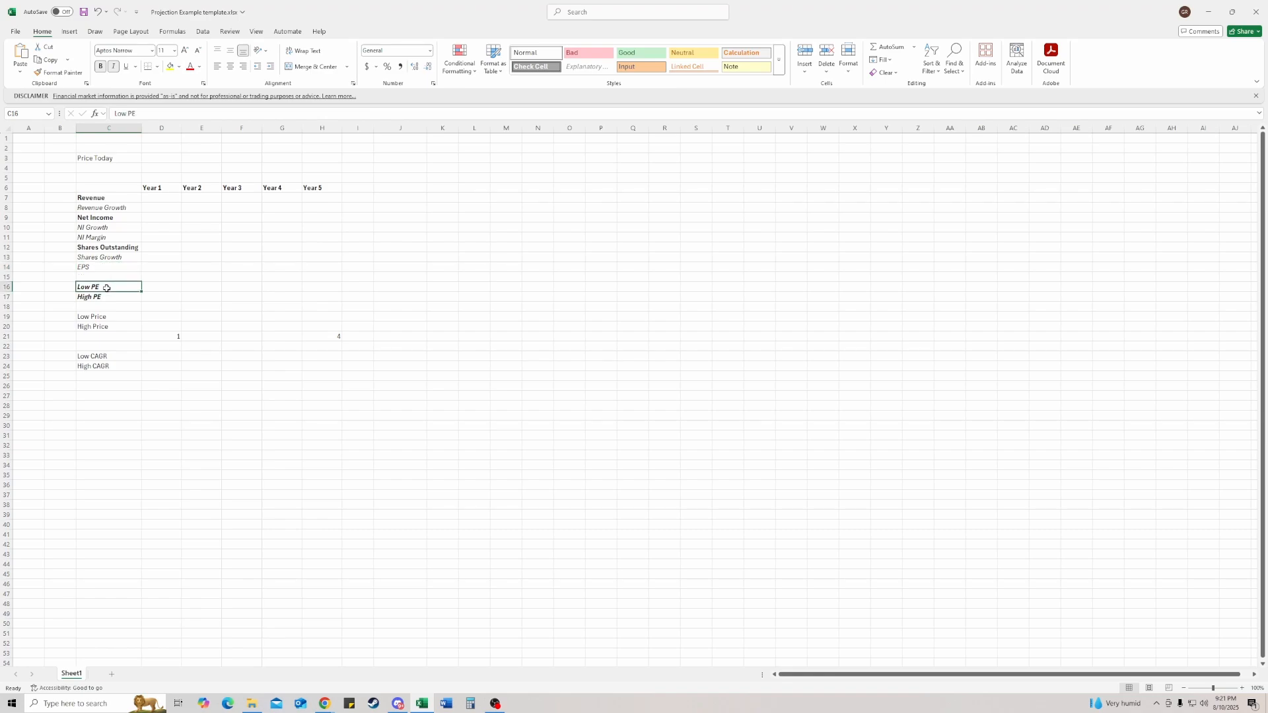
{"action": "left_click", "coordinate": [106, 297]}
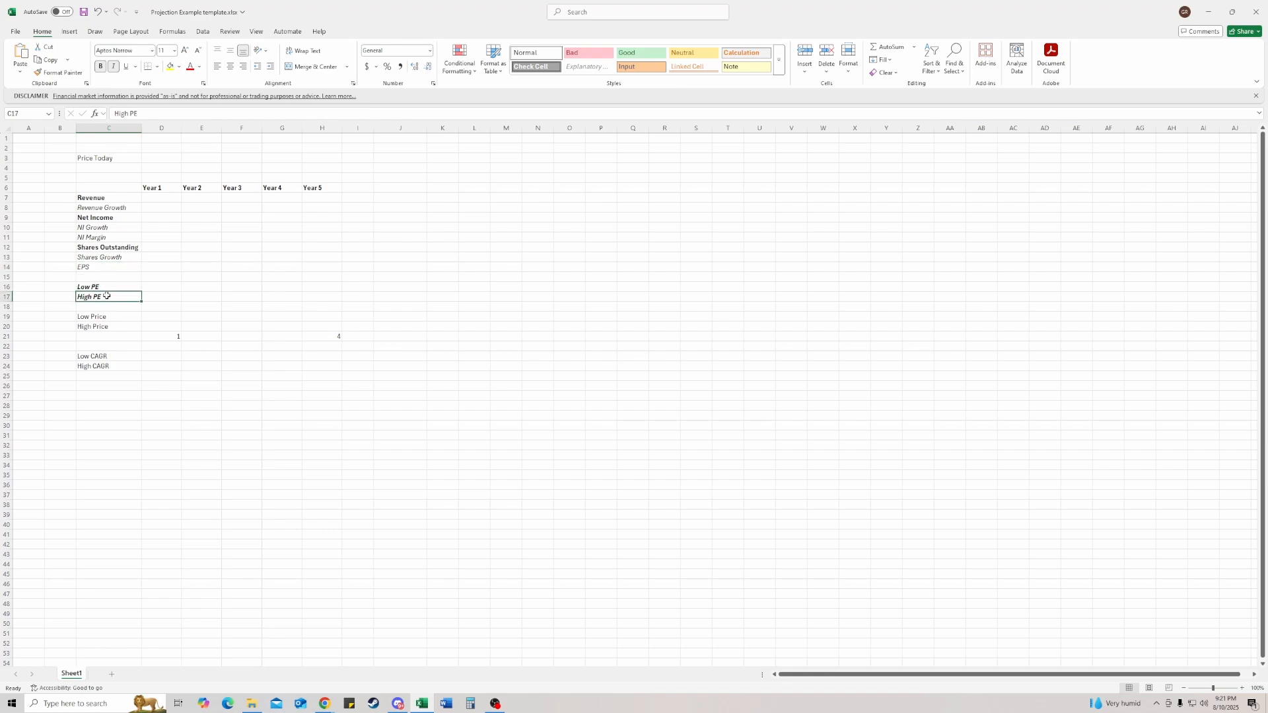
{"action": "left_click", "coordinate": [108, 317]}
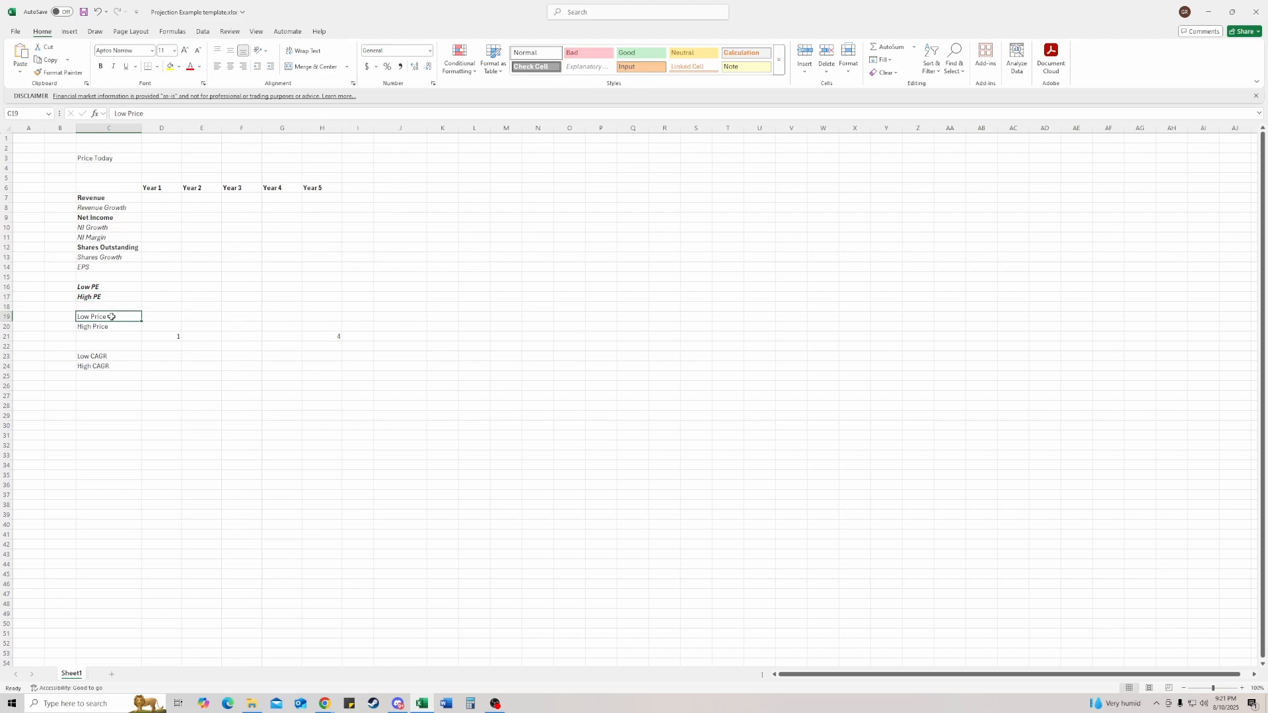
{"action": "left_click", "coordinate": [105, 325]}
{"action": "left_click", "coordinate": [104, 317]}
{"action": "left_click", "coordinate": [103, 329]}
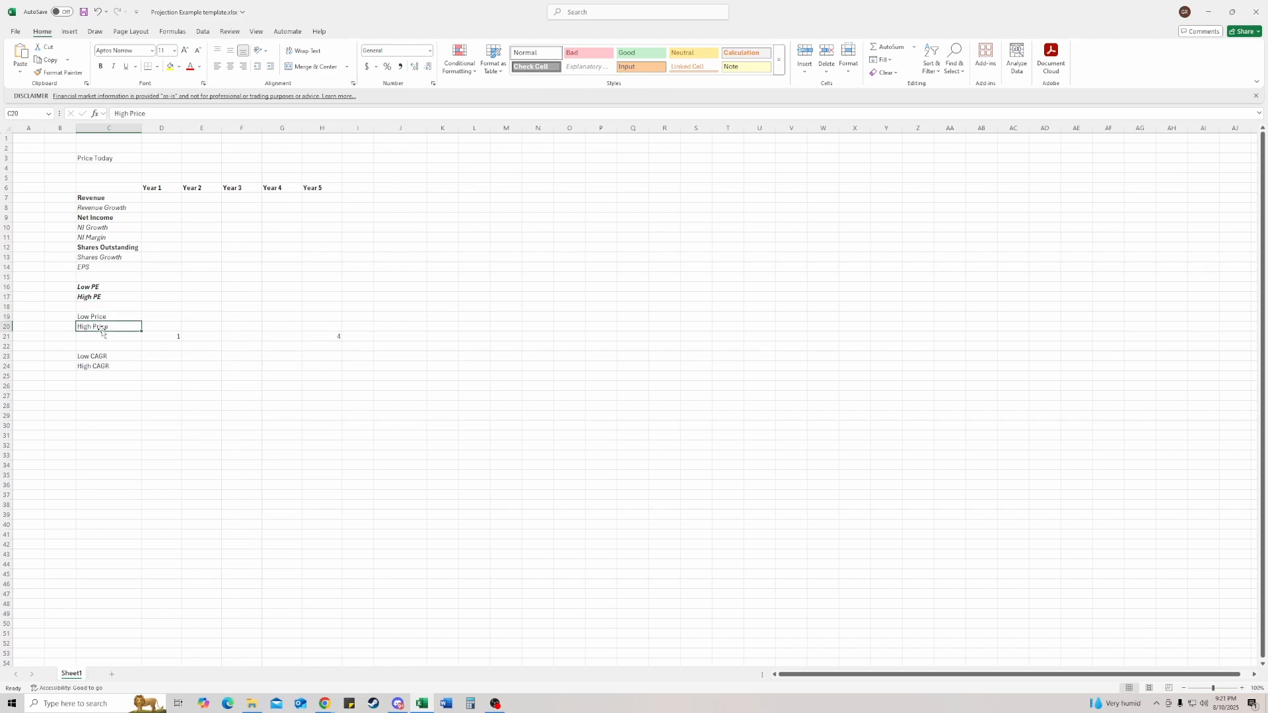
{"action": "left_click_drag", "start_coordinate": [104, 356], "coordinate": [105, 363]}
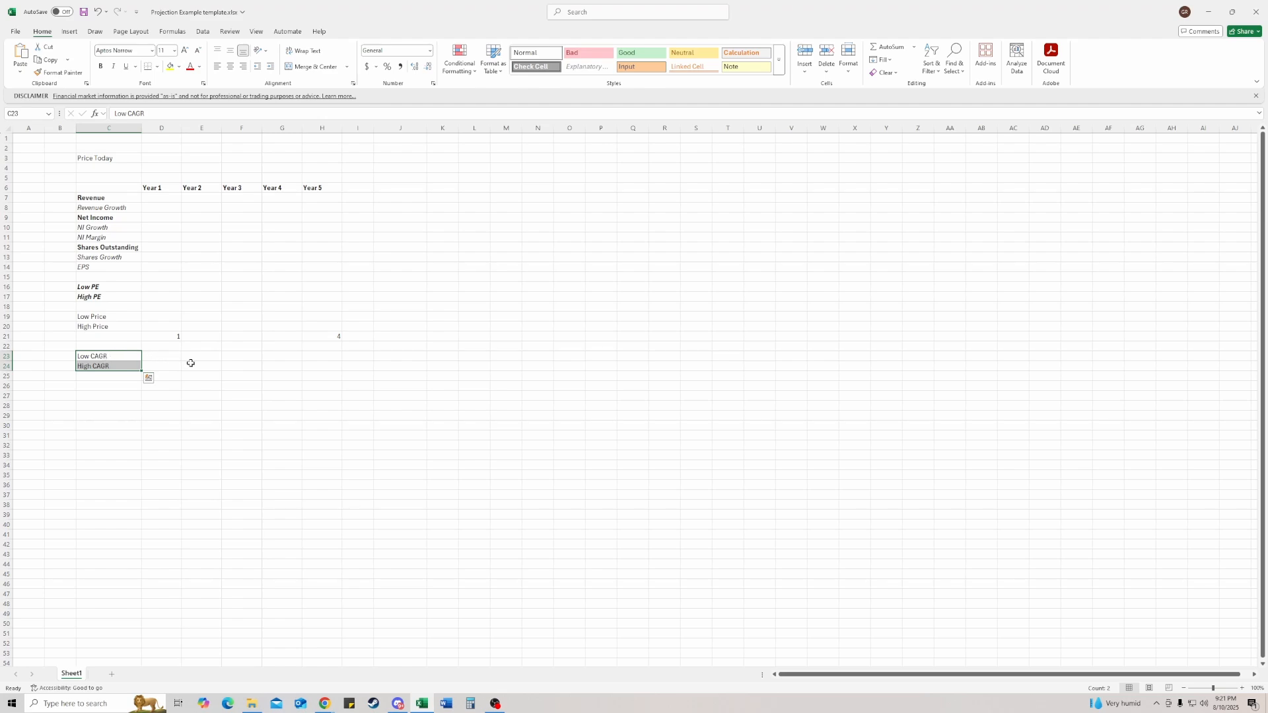
Examine the Year 1 to Year 5 headings and the bold Revenue, Net Income and Shares Outstanding rows
{"action": "left_click", "coordinate": [109, 247]}
{"action": "left_click_drag", "start_coordinate": [99, 198], "coordinate": [97, 360]}
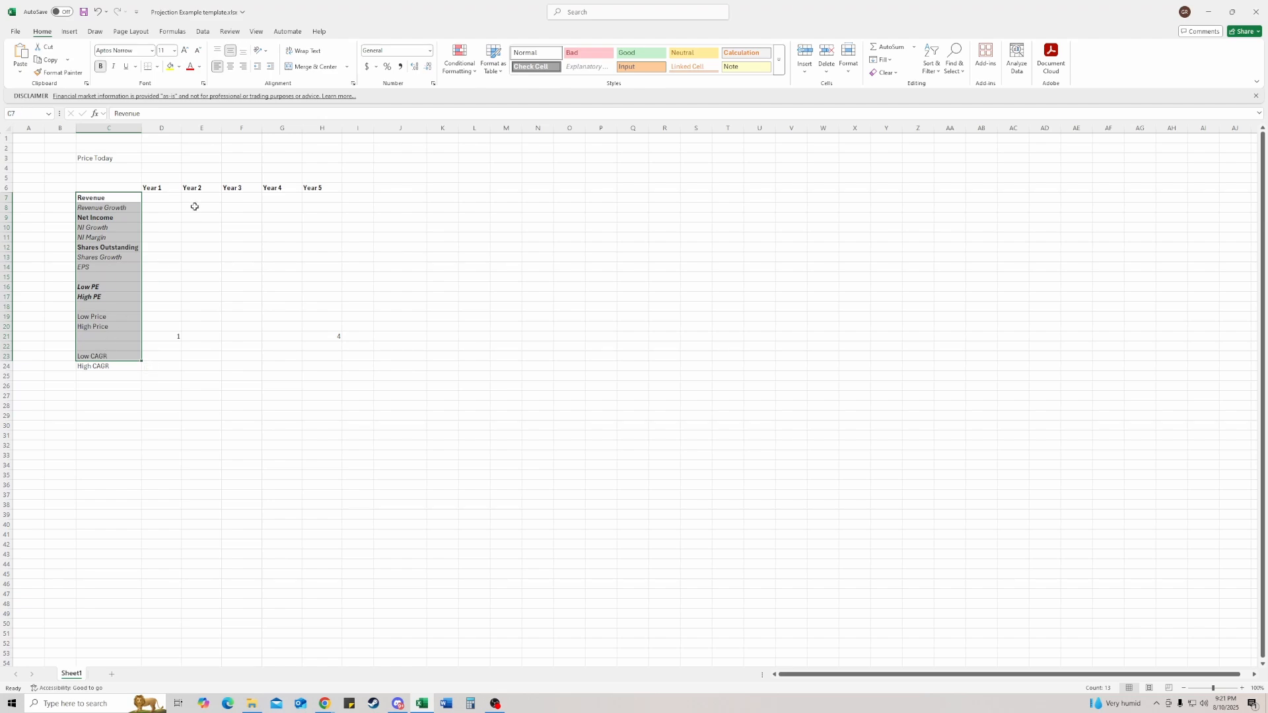
{"action": "left_click_drag", "start_coordinate": [152, 187], "coordinate": [312, 190]}
{"action": "left_click", "coordinate": [96, 188]}
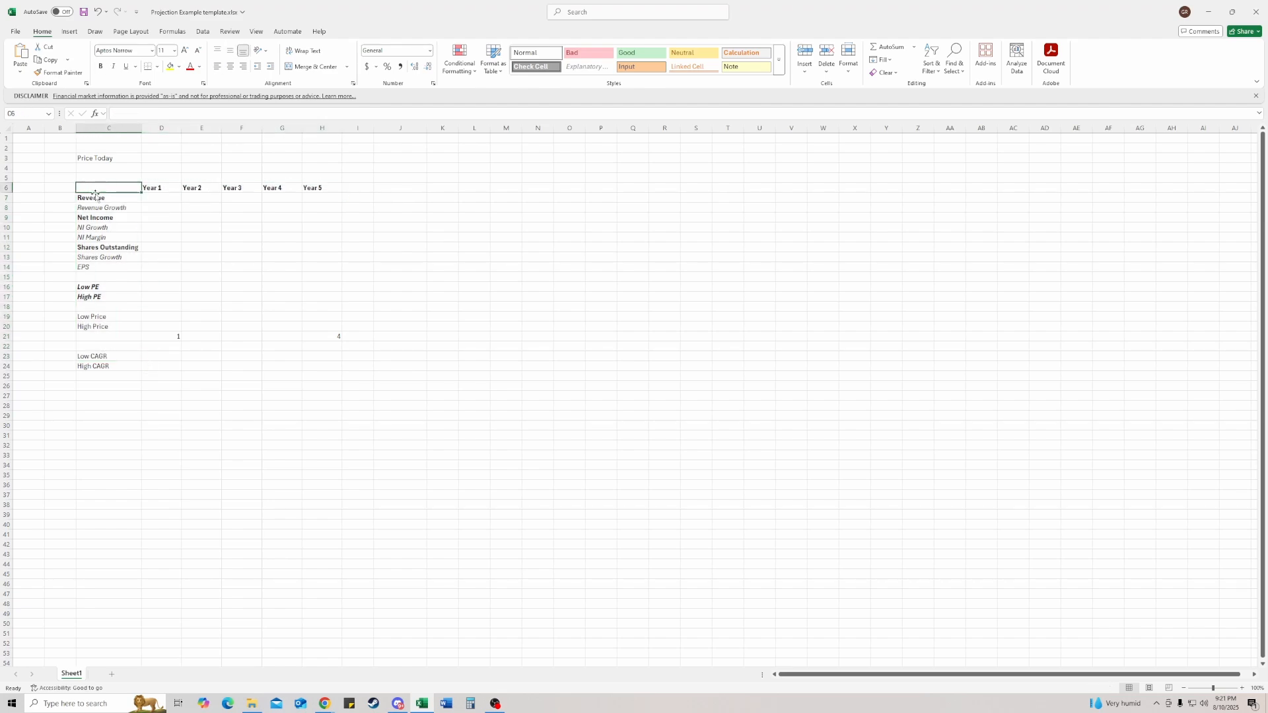
{"action": "left_click", "coordinate": [91, 196]}
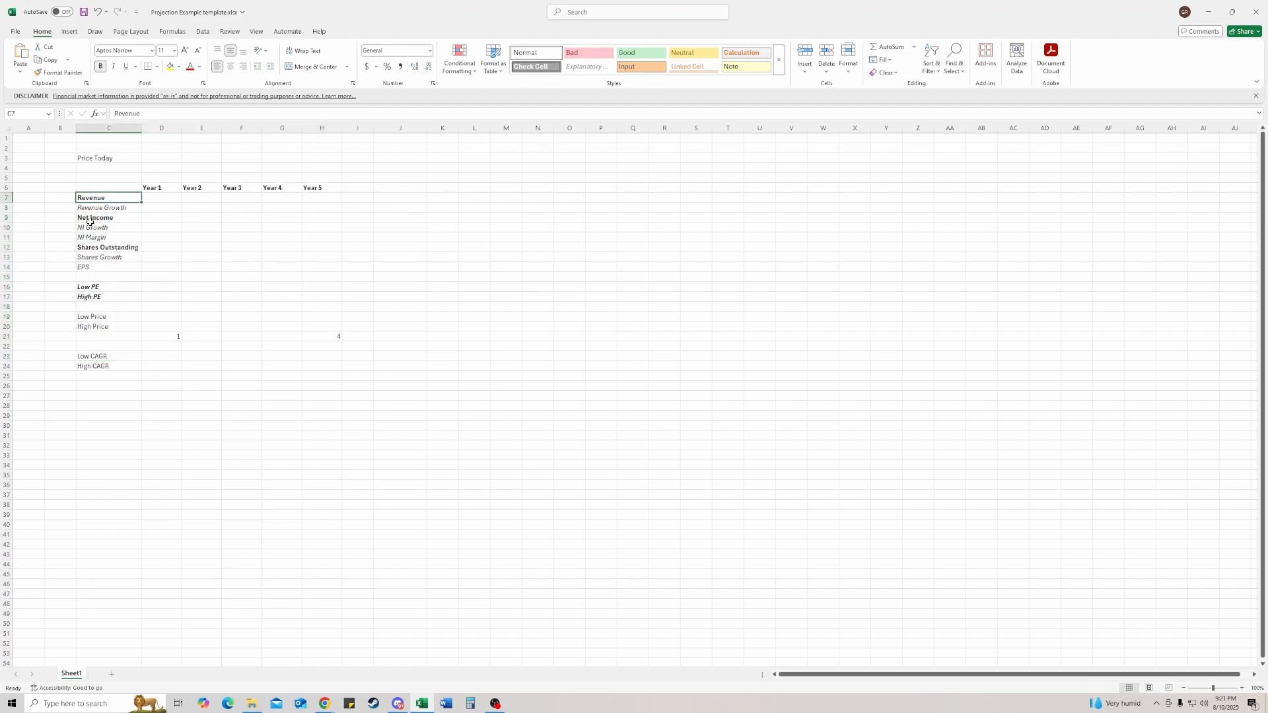
{"action": "left_click", "coordinate": [90, 219]}
{"action": "left_click", "coordinate": [99, 248]}
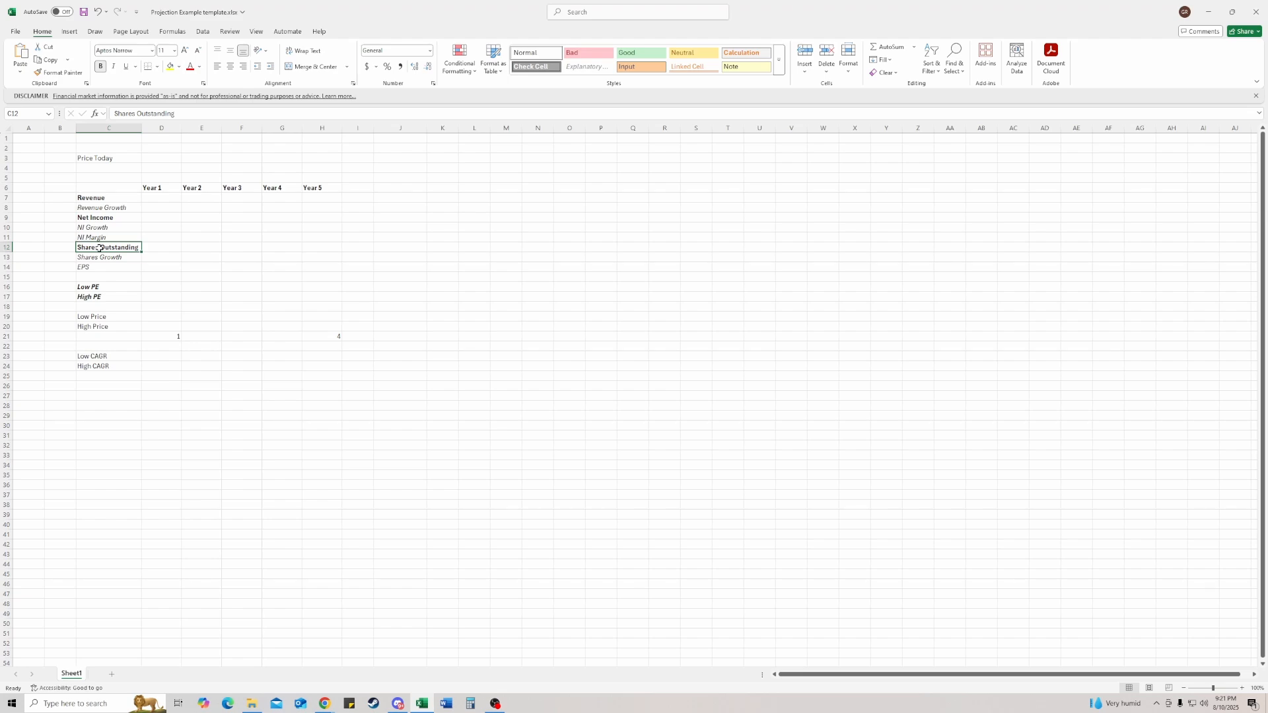
Clear the stray numbers in cells D21 and H21 below the High Price row
{"action": "left_click", "coordinate": [173, 335]}
{"action": "type", "text": "\\"}
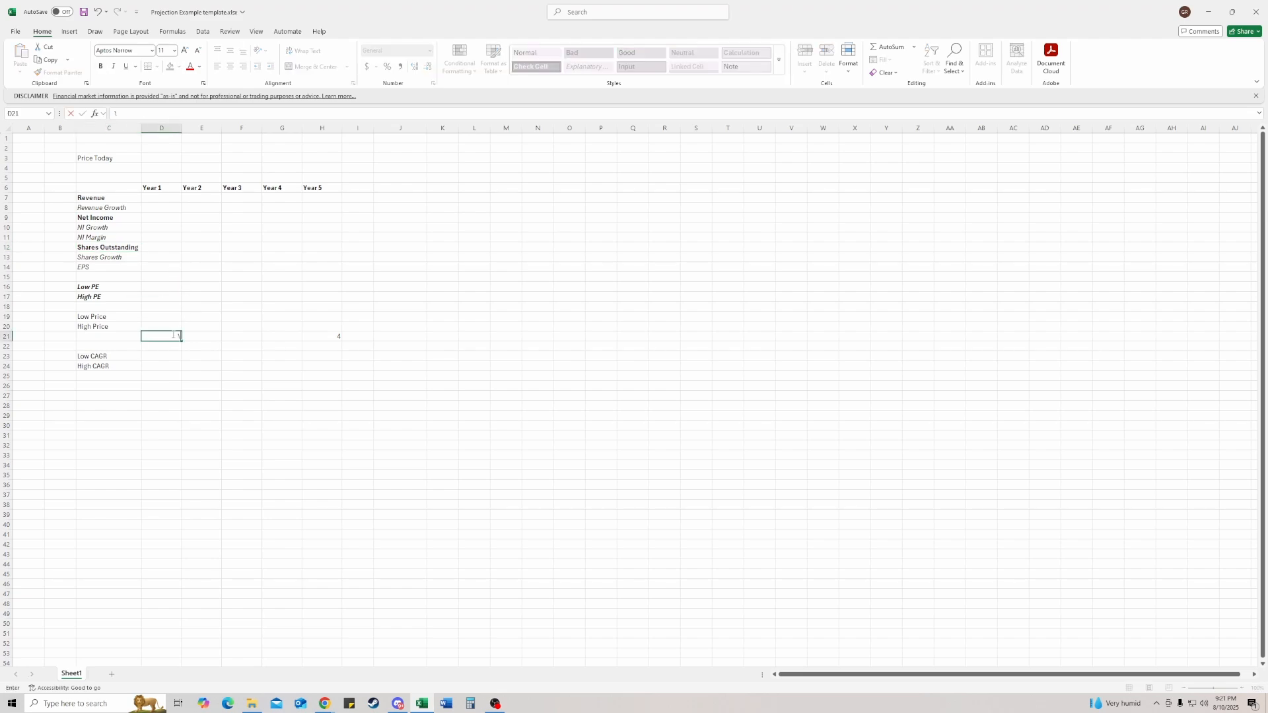
{"action": "key", "text": "Right"}
{"action": "key", "text": "Left"}
{"action": "key", "text": "Delete"}
{"action": "key", "text": "Right"}
{"action": "key", "text": "Right"}
{"action": "key", "text": "Right"}
{"action": "key", "text": "Right"}
{"action": "key", "text": "Right"}
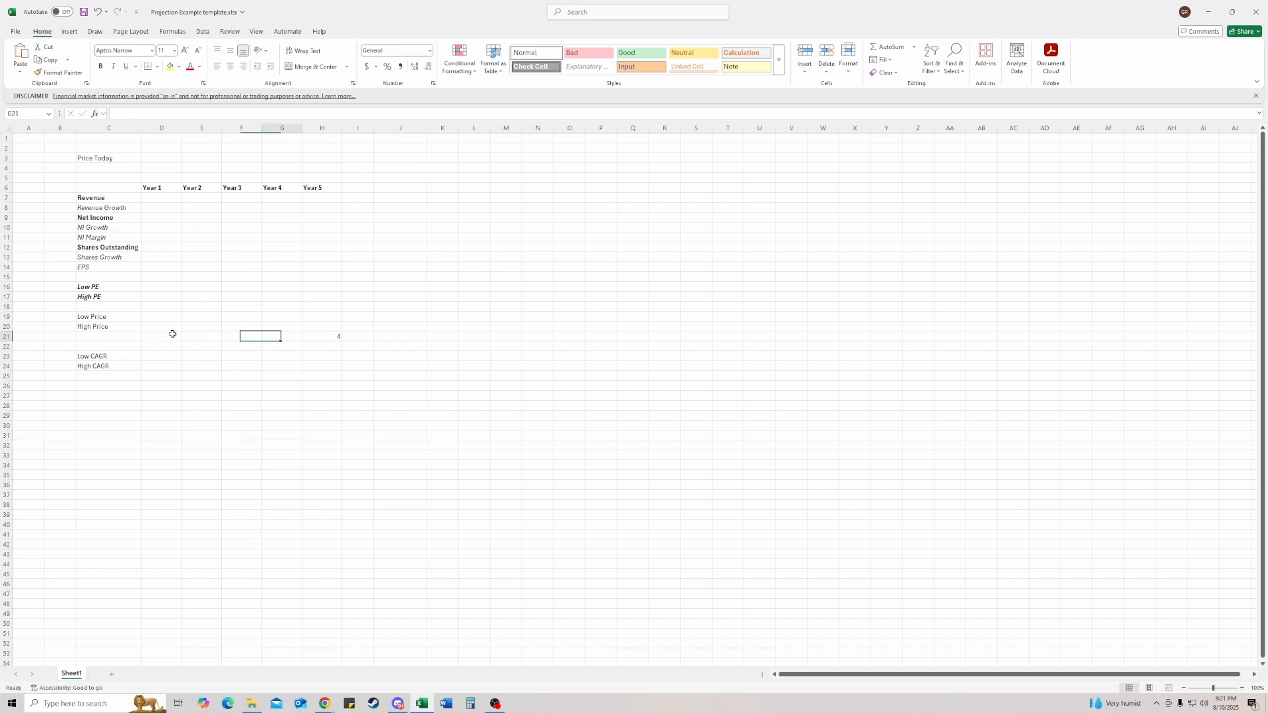
{"action": "key", "text": "Left"}
Enter the ticker KO in cell D3 beside Price Today and convert it to the Stocks data type
{"action": "key", "text": "Up"}
{"action": "key", "text": "Up"}
{"action": "key", "text": "Up"}
{"action": "key", "text": "Up"}
{"action": "key", "text": "Up"}
{"action": "key", "text": "Up"}
{"action": "key", "text": "Up"}
{"action": "key", "text": "Up"}
{"action": "key", "text": "Up"}
{"action": "key", "text": "Up"}
{"action": "key", "text": "Up"}
{"action": "key", "text": "Up"}
{"action": "key", "text": "Up"}
{"action": "key", "text": "Up"}
{"action": "key", "text": "Up"}
{"action": "key", "text": "Up"}
{"action": "key", "text": "Up"}
{"action": "key", "text": "Left"}
{"action": "key", "text": "Left"}
{"action": "key", "text": "Left"}
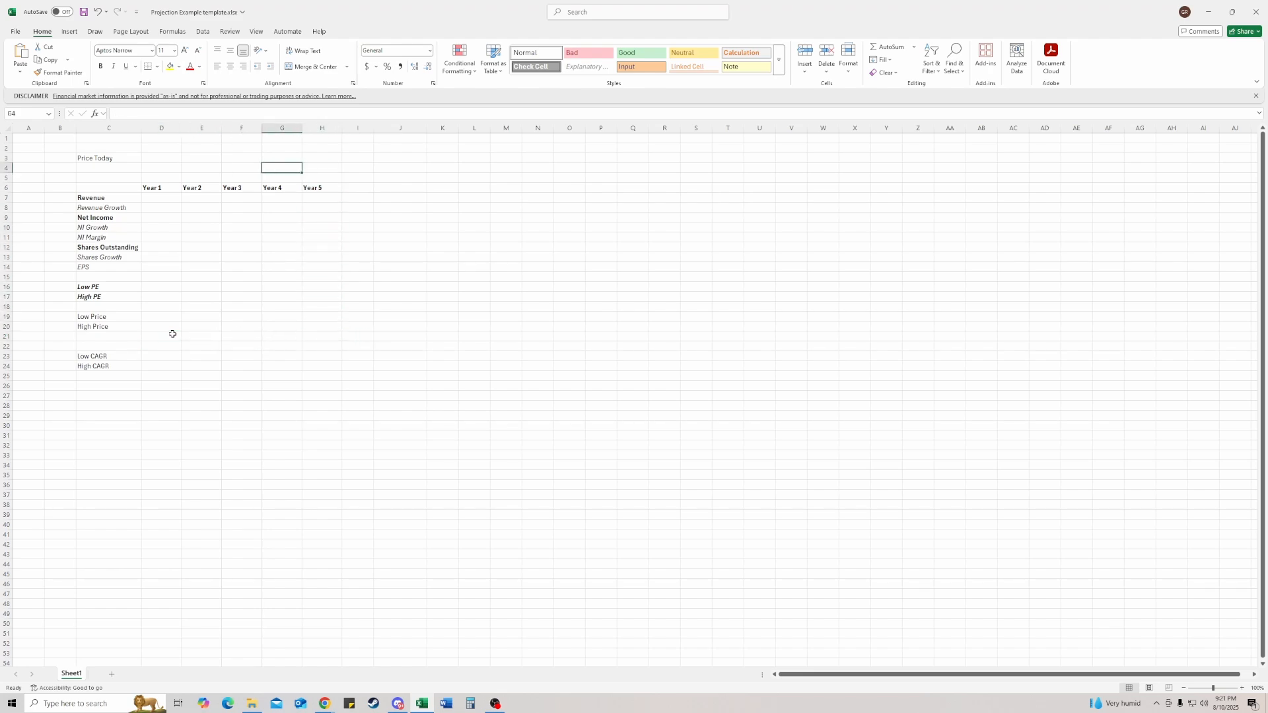
{"action": "key", "text": "Up"}
{"action": "key", "text": "Up"}
{"action": "key", "text": "Left"}
{"action": "key", "text": "Down"}
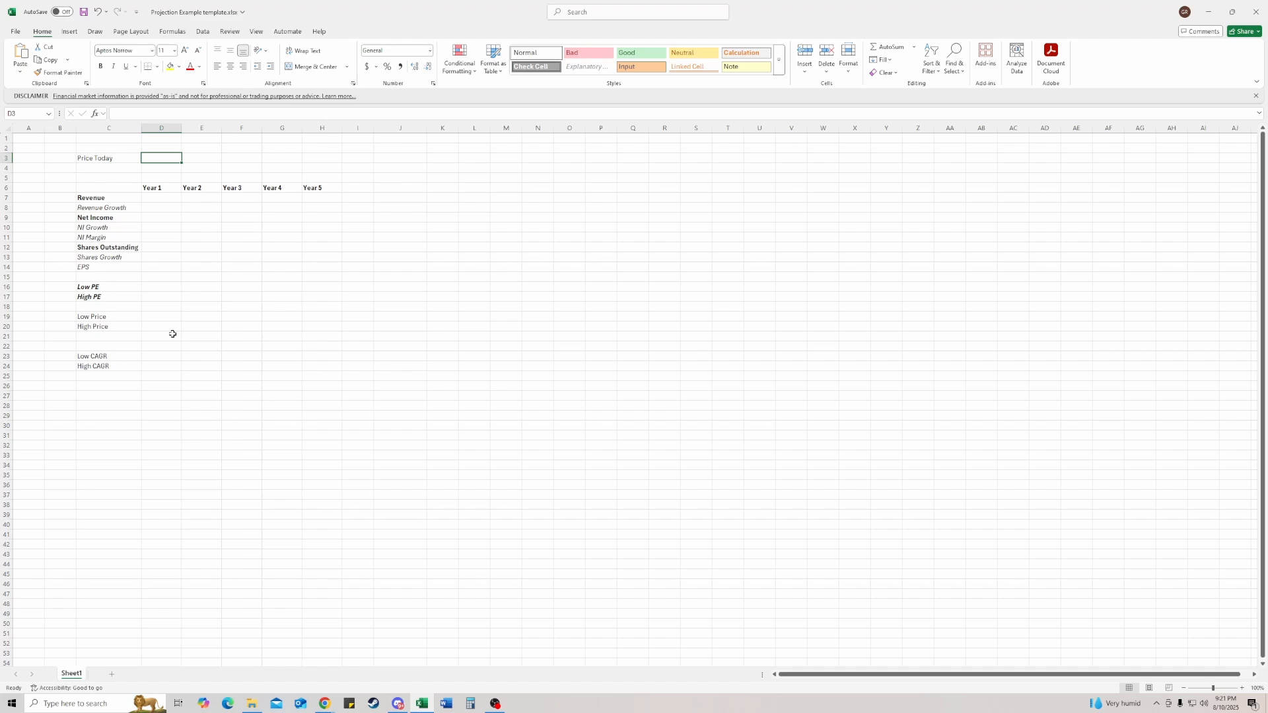
{"action": "type", "text": "KO"}
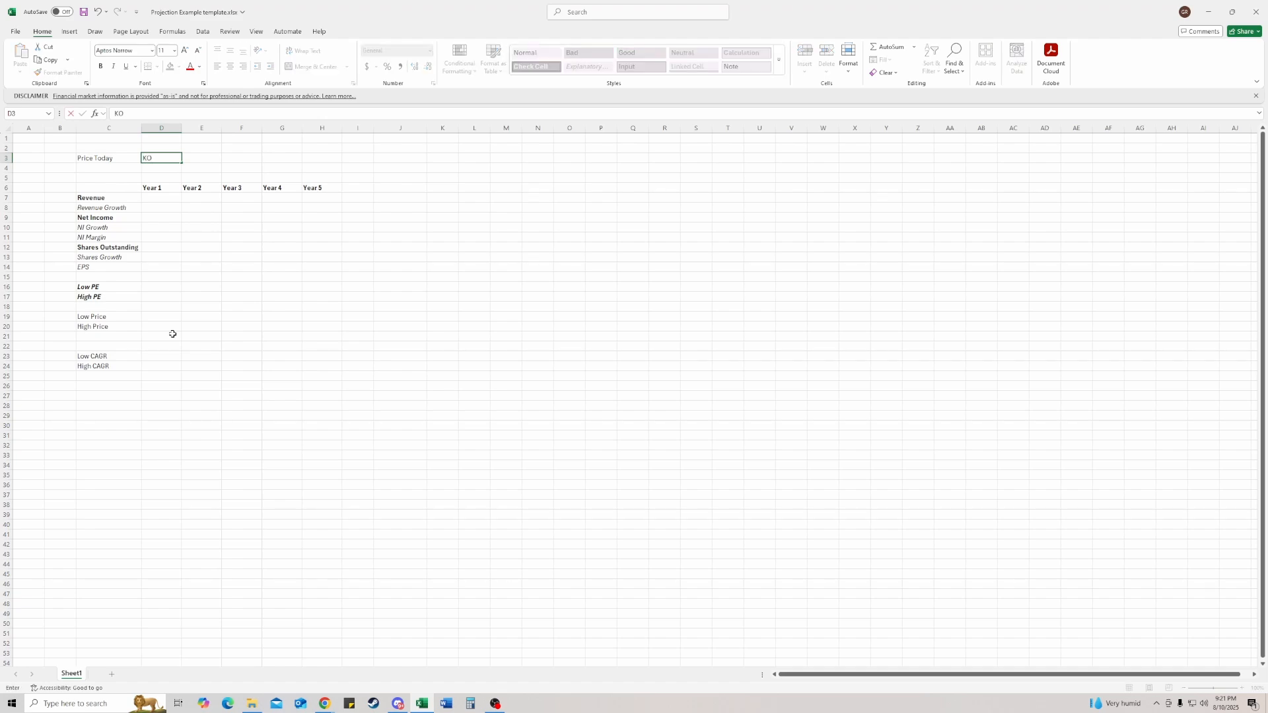
{"action": "key", "text": "ctrl+Return"}
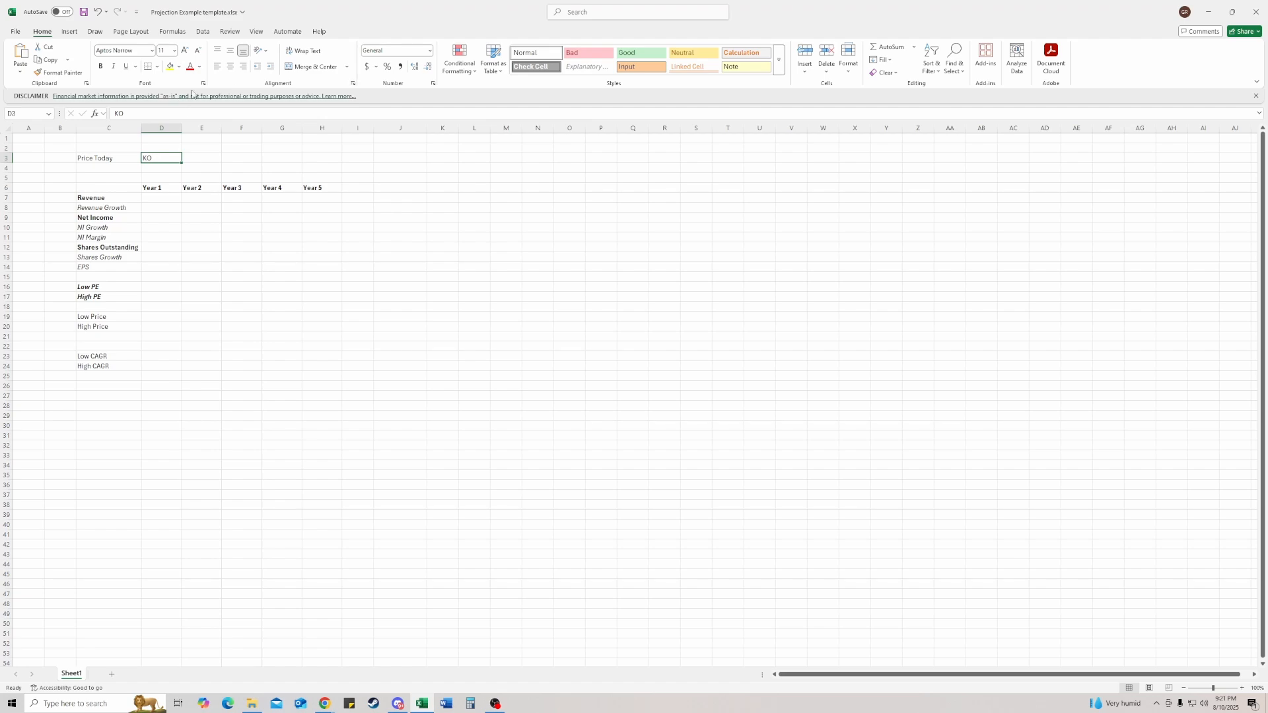
{"action": "left_click", "coordinate": [203, 31]}
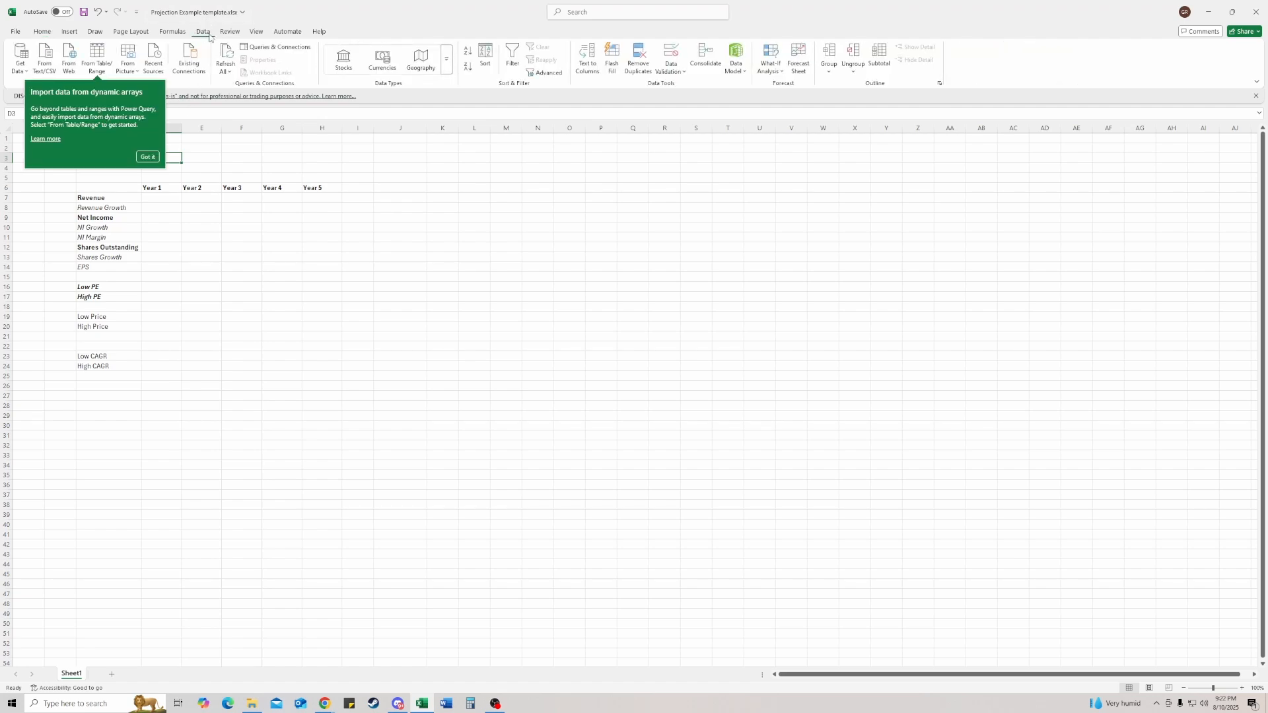
{"action": "left_click", "coordinate": [343, 59]}
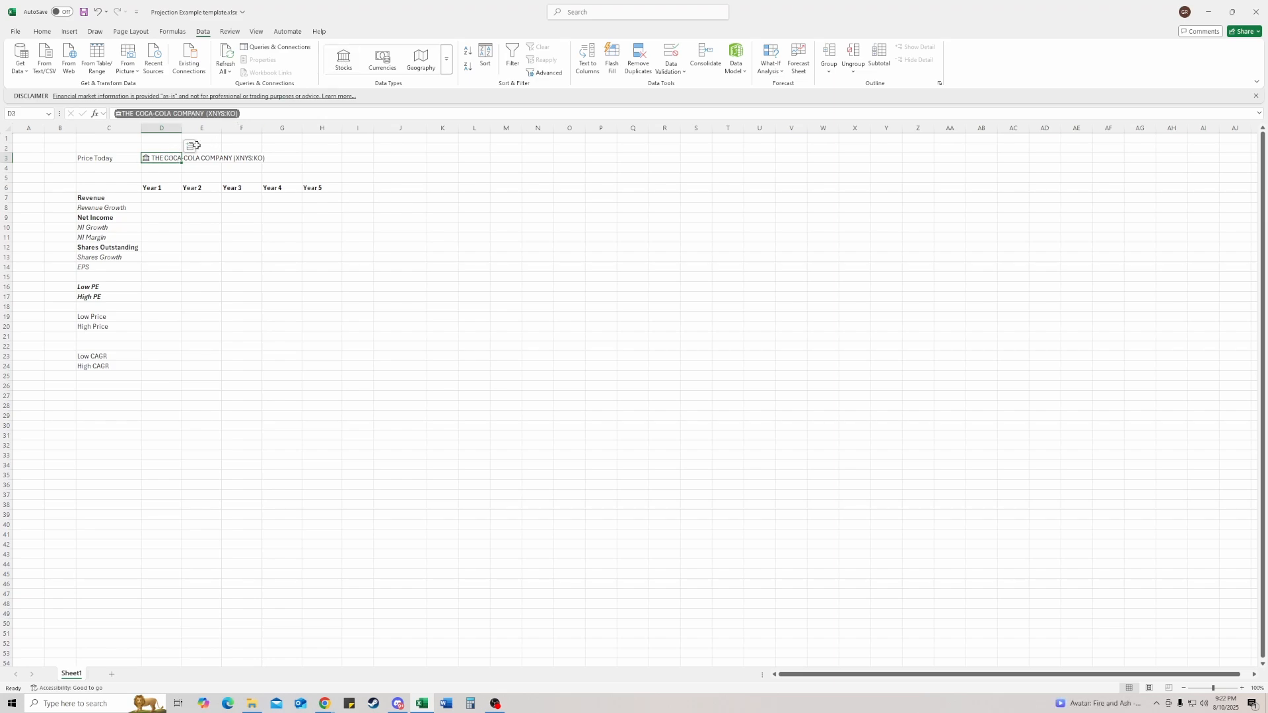
Extract the Price field from the Coca-Cola stock in D3 into the adjacent cell E3
{"action": "left_click", "coordinate": [191, 146]}
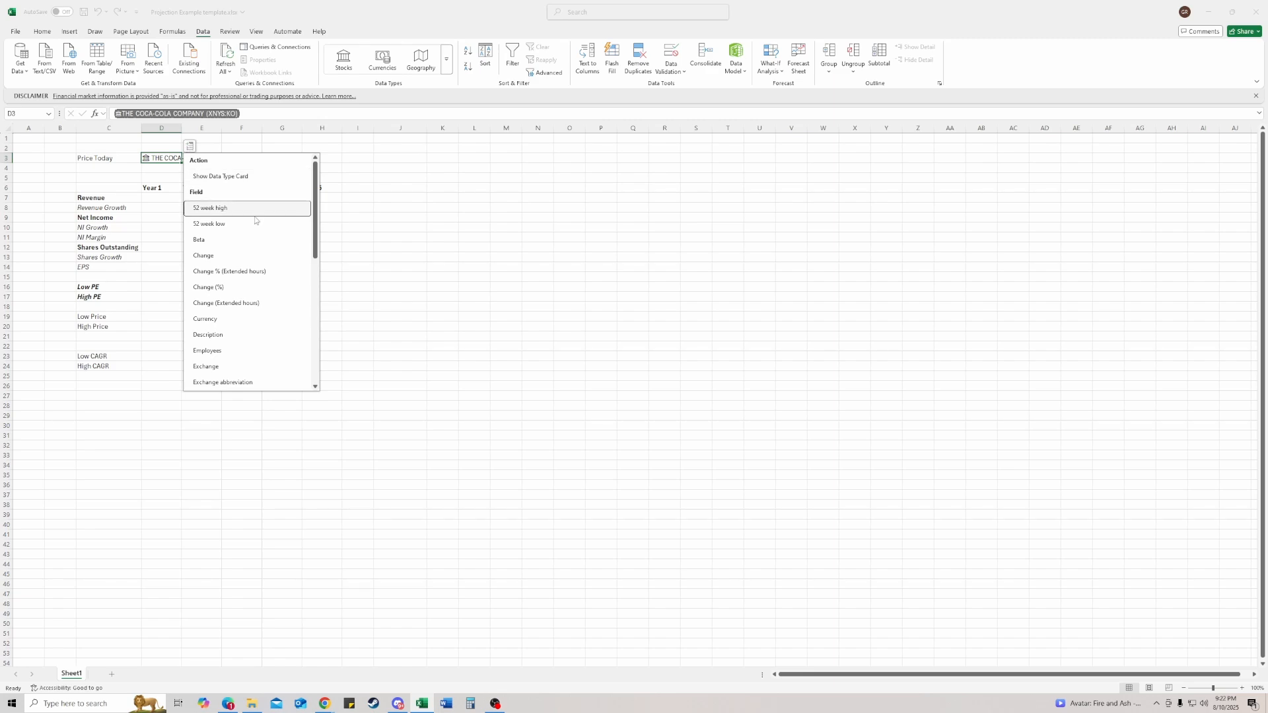
{"action": "scroll", "coordinate": [253, 216], "scroll_direction": "down", "scroll_amount": 1}
{"action": "scroll", "coordinate": [253, 216], "scroll_direction": "down", "scroll_amount": 4}
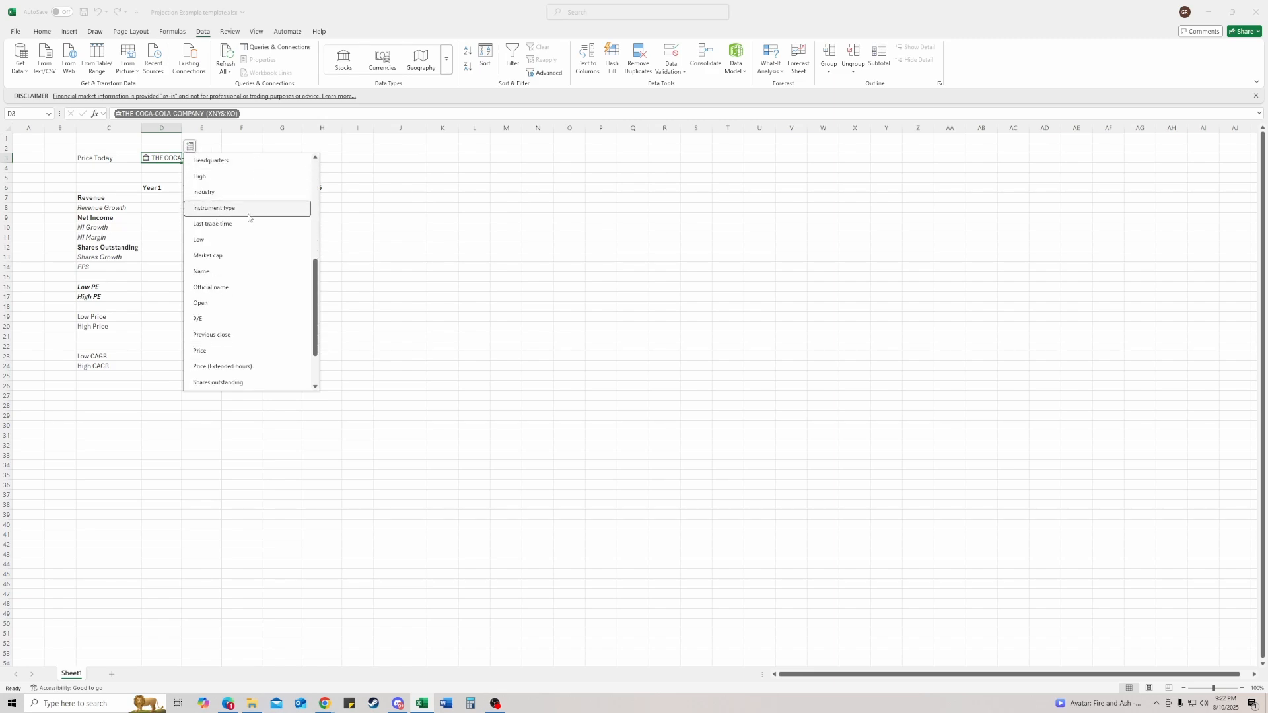
{"action": "left_click", "coordinate": [221, 351]}
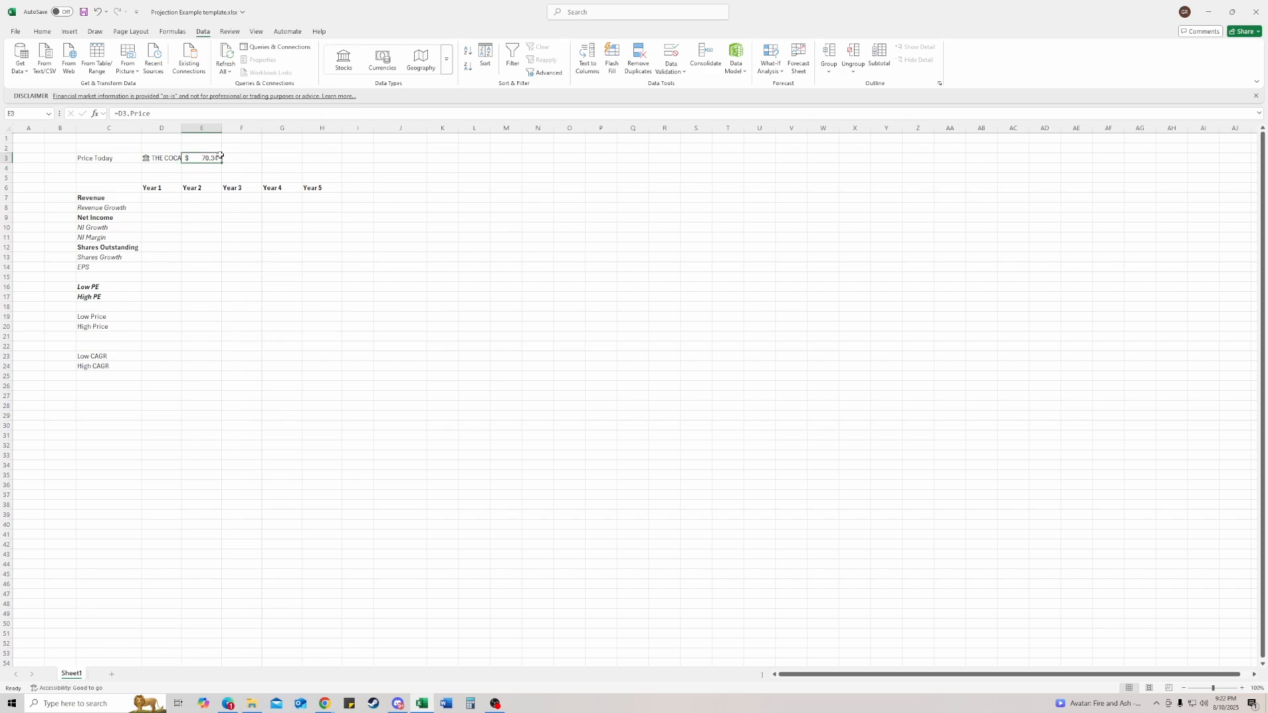
Switch to Coca-Cola's Yahoo Finance quote to compare its share price with the spreadsheet, and return to Excel
{"action": "key", "text": "alt+Tab"}
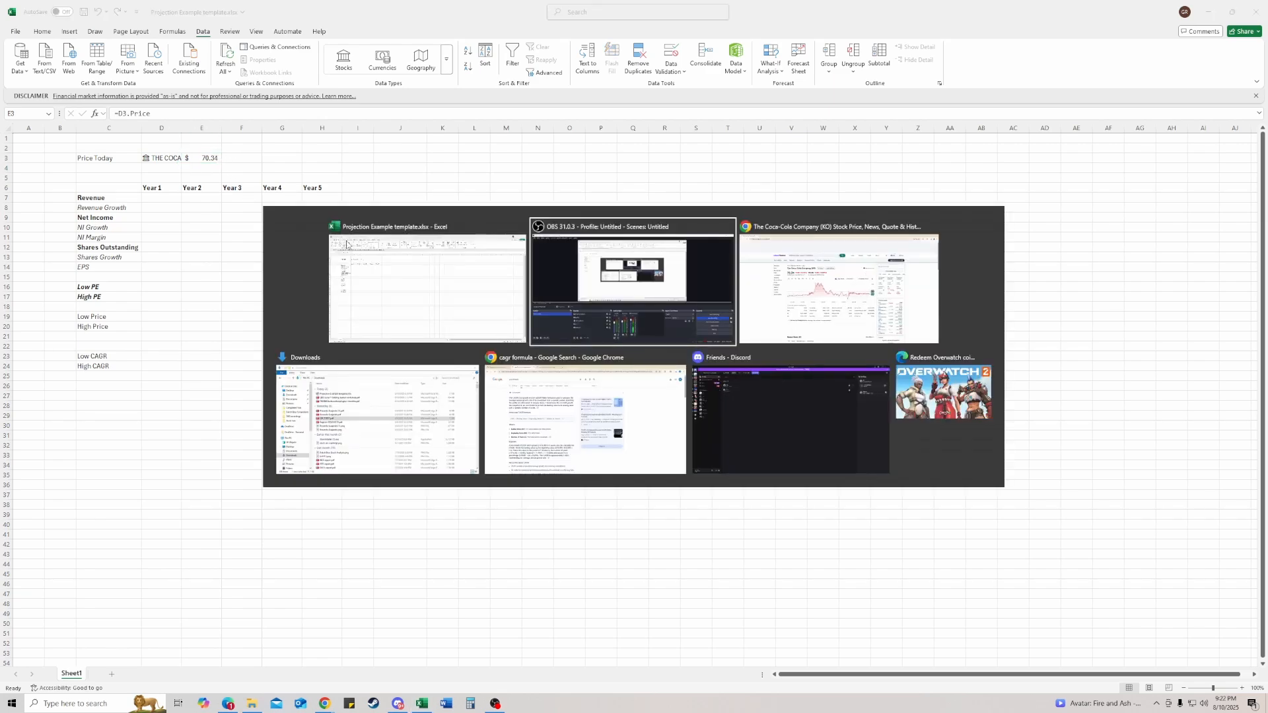
{"action": "key", "text": "alt+Tab"}
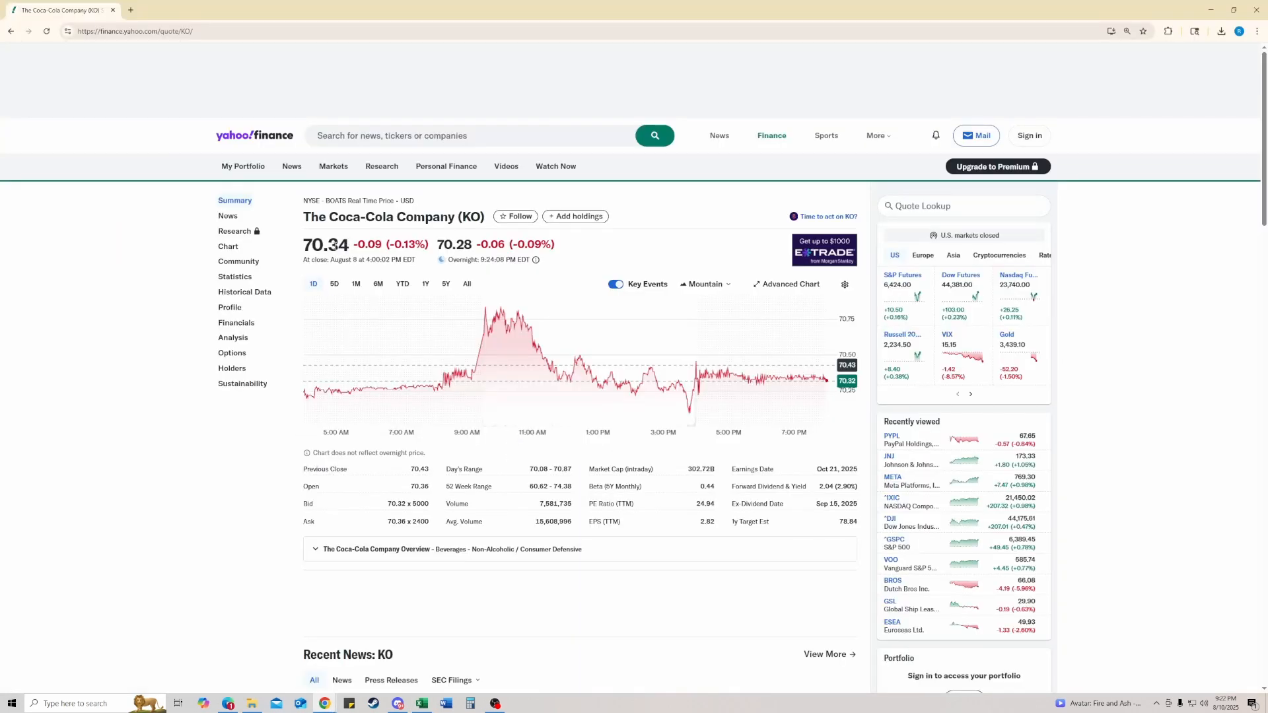
{"action": "key", "text": "alt+Tab"}
{"action": "left_click", "coordinate": [225, 160]}
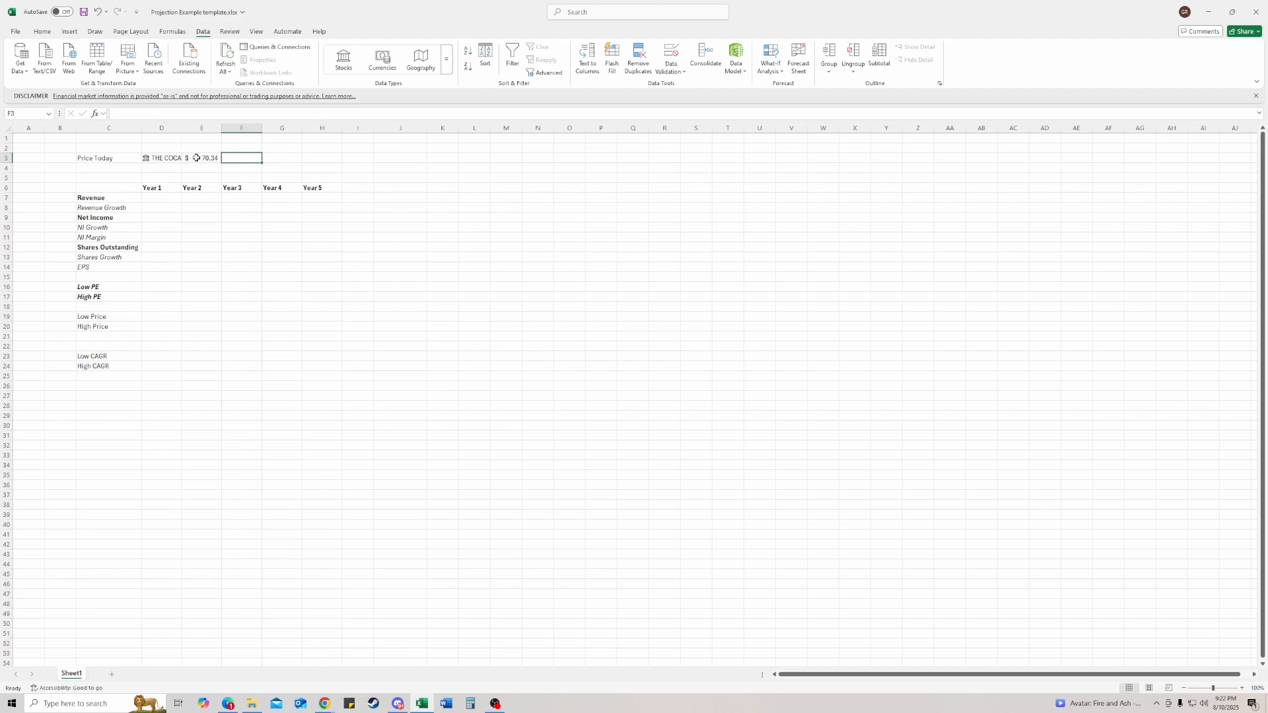
Replace the stock in D3 with the ticker PYPL, choosing the PayPal Holdings listing on the Nasdaq Stock Market
{"action": "left_click", "coordinate": [177, 159]}
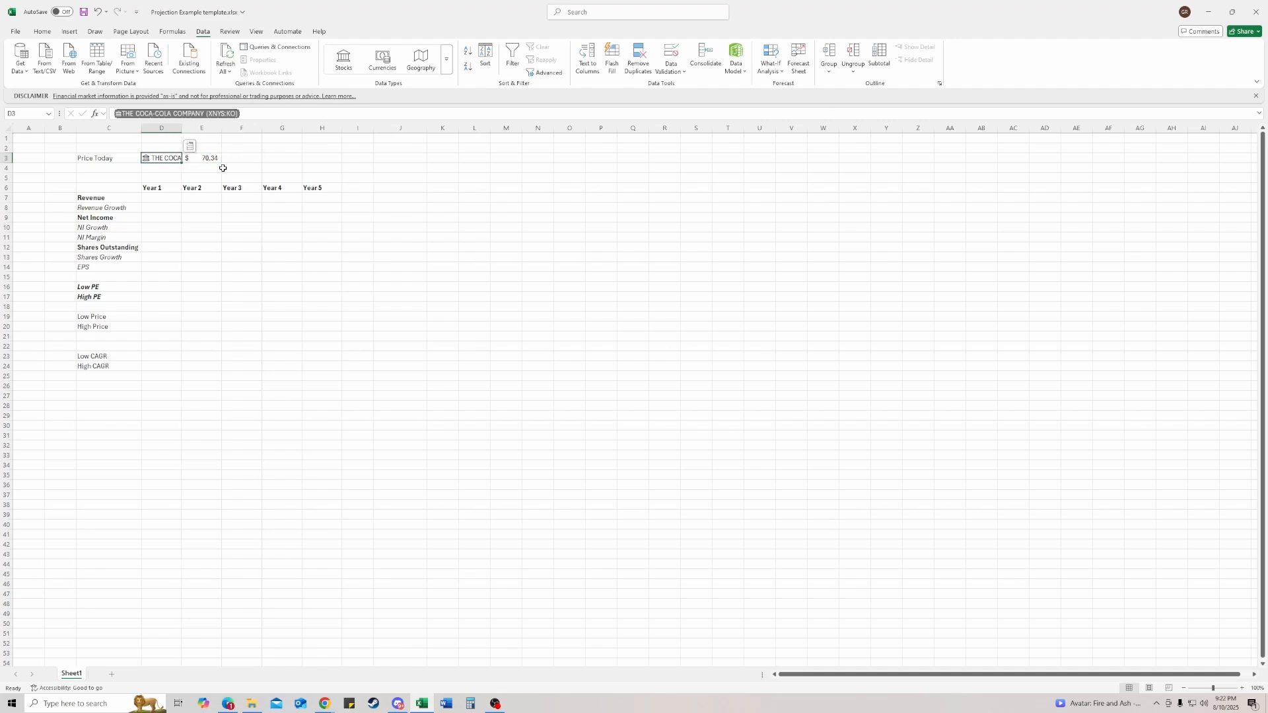
{"action": "type", "text": "PYPL"}
{"action": "key", "text": "Return"}
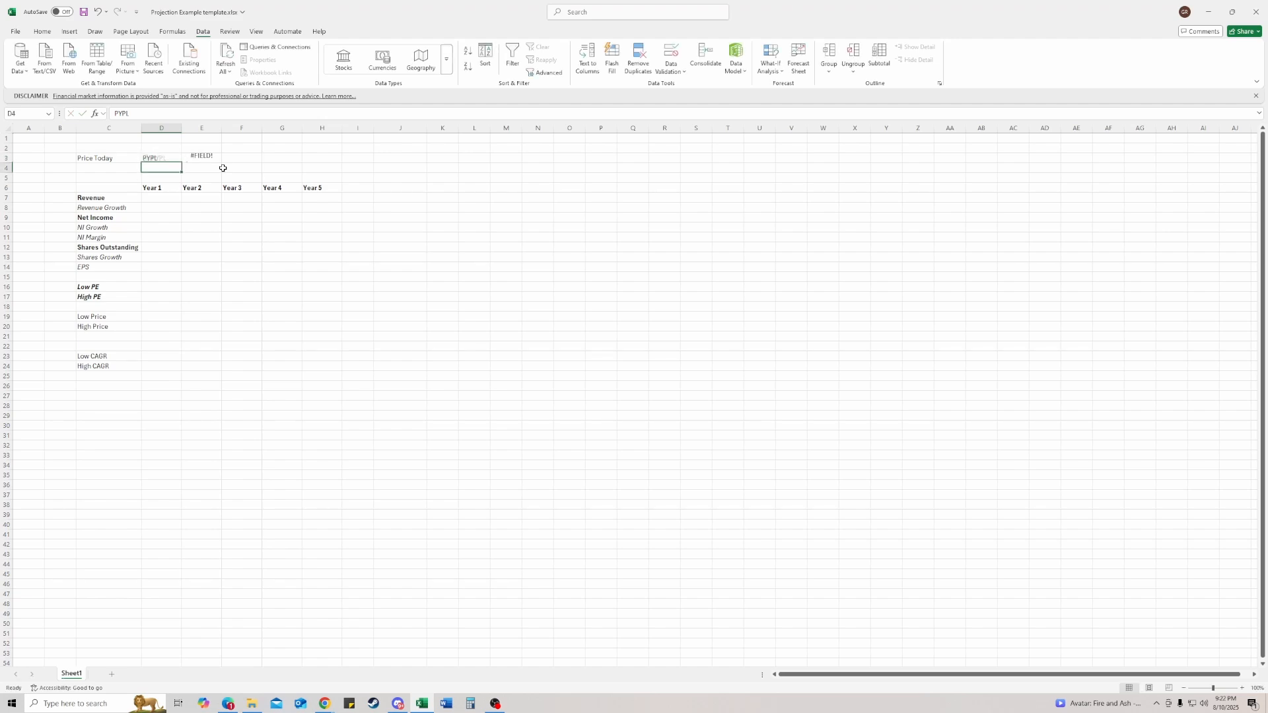
{"action": "left_click", "coordinate": [146, 157]}
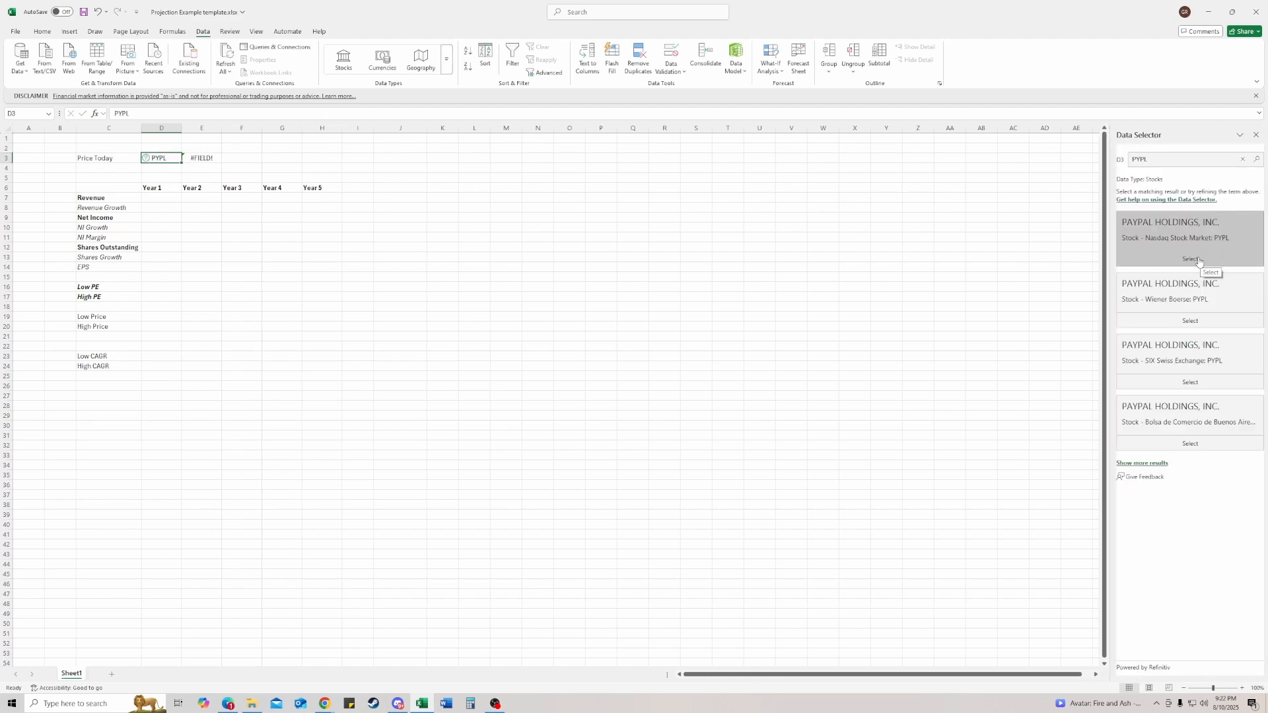
{"action": "left_click", "coordinate": [1199, 261]}
{"action": "key", "text": "Right"}
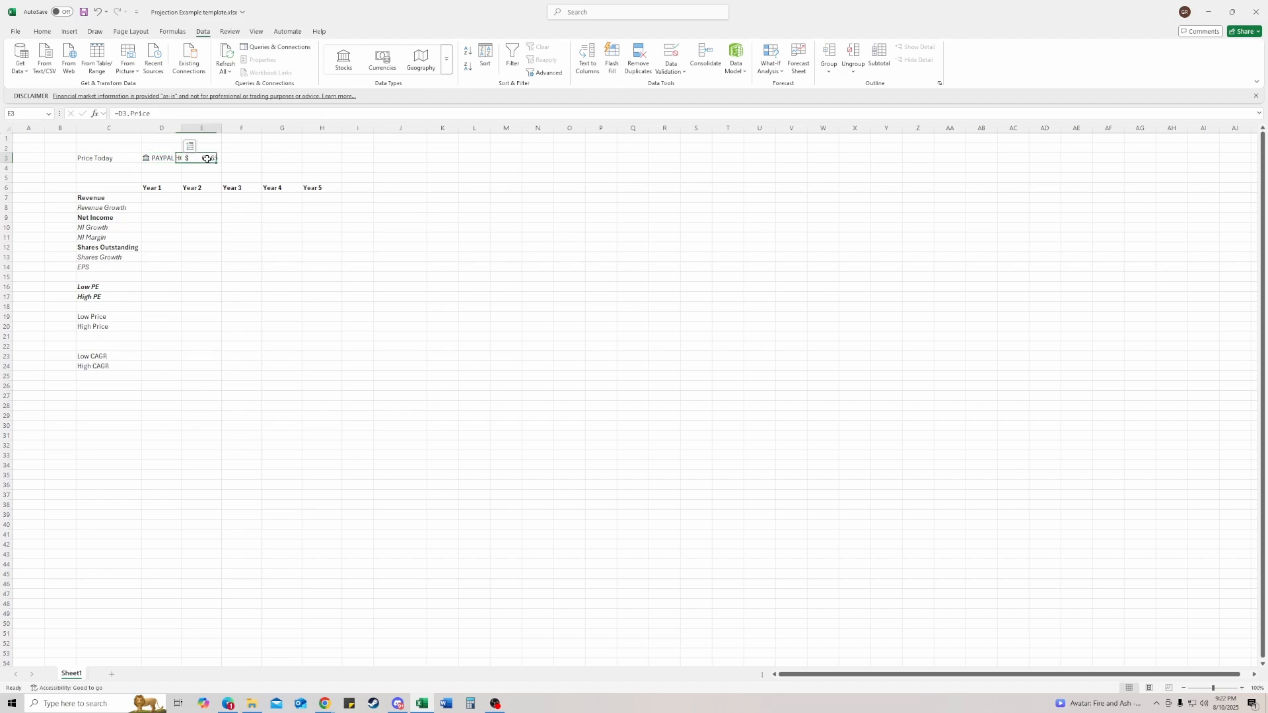
View the PayPal stock card in D3 and set the cell's ticker back to KO
{"action": "left_click", "coordinate": [146, 158]}
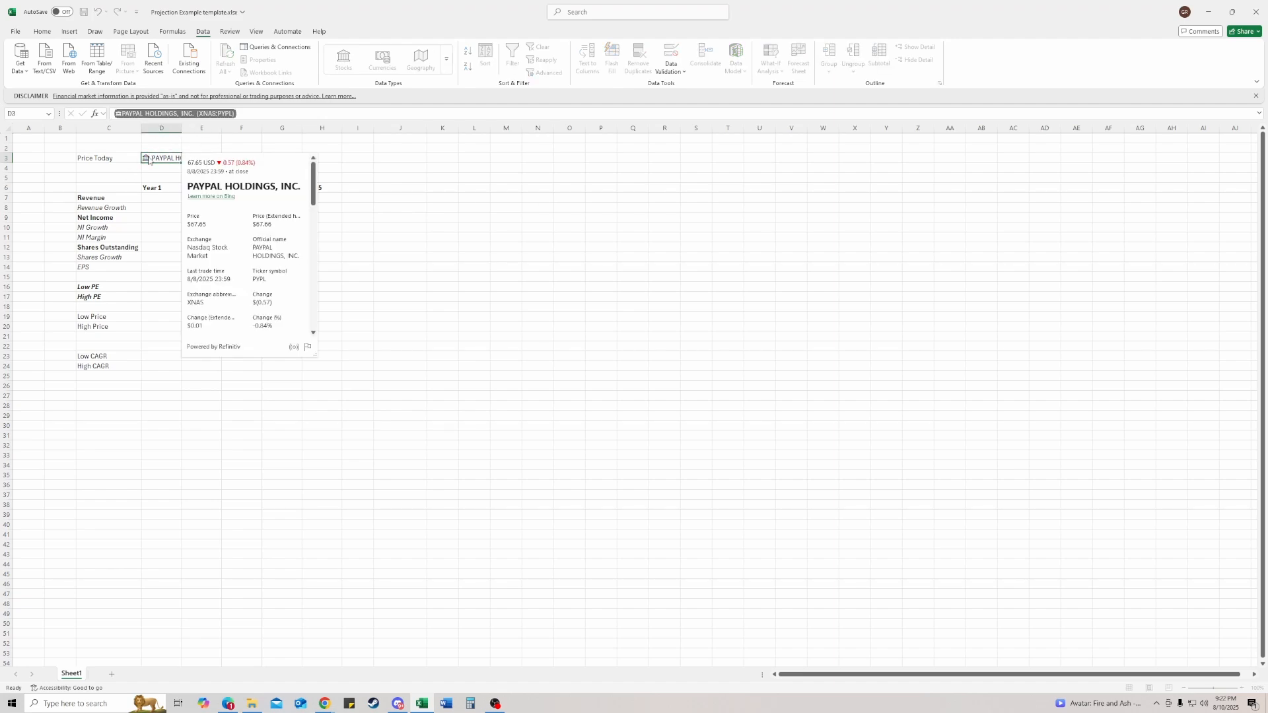
{"action": "left_click", "coordinate": [149, 160]}
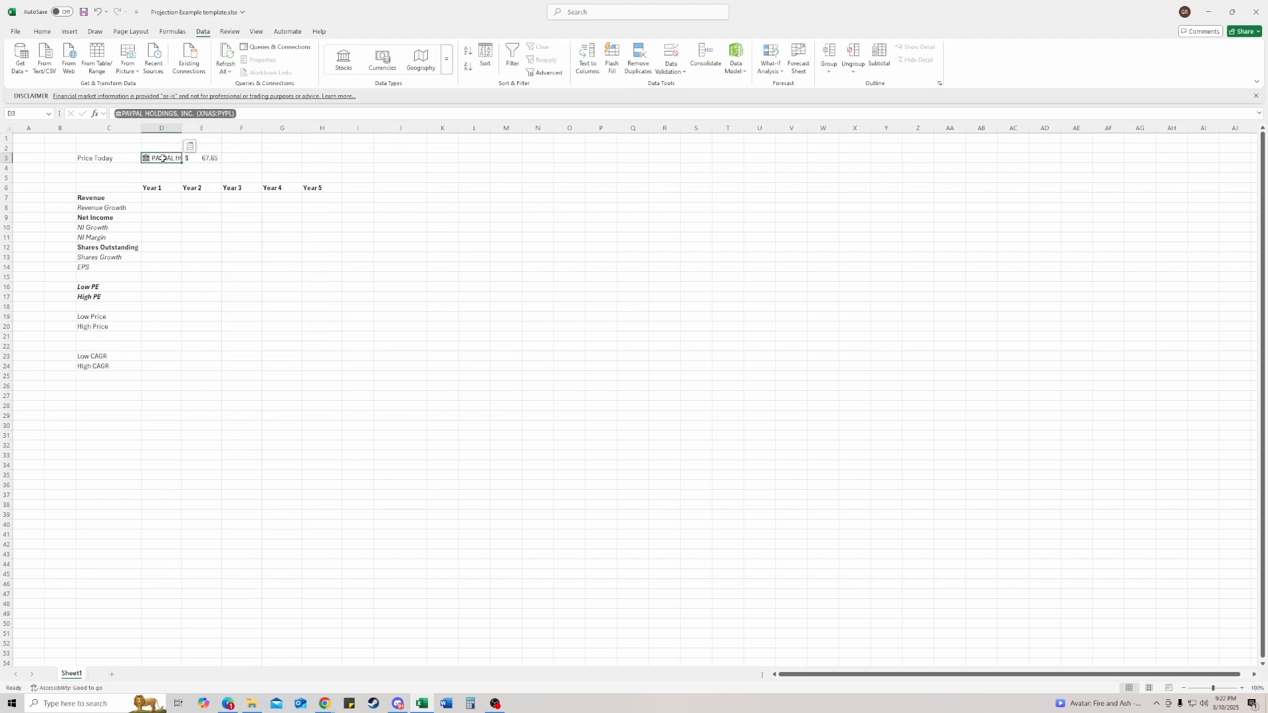
{"action": "type", "text": "KO"}
{"action": "key", "text": "ctrl+Return"}
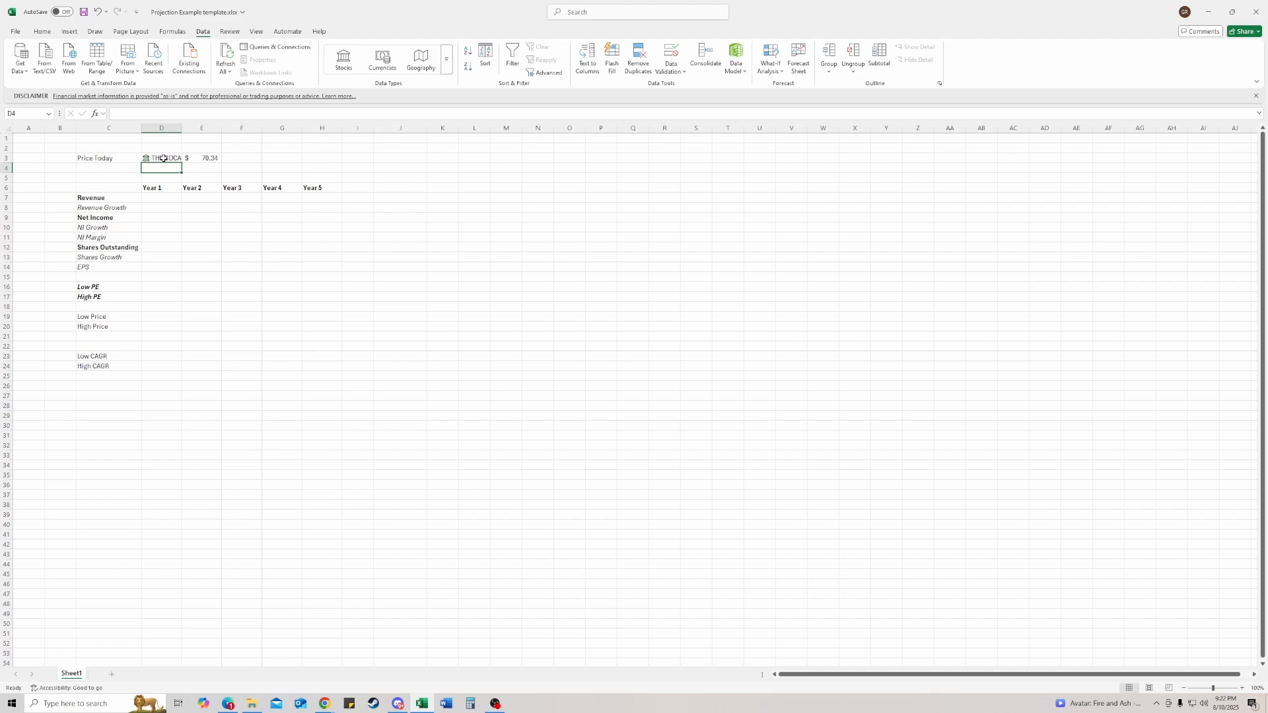
Extract the Price field from the stock in D3 a second time and clear the duplicate from F3
{"action": "left_click", "coordinate": [190, 148]}
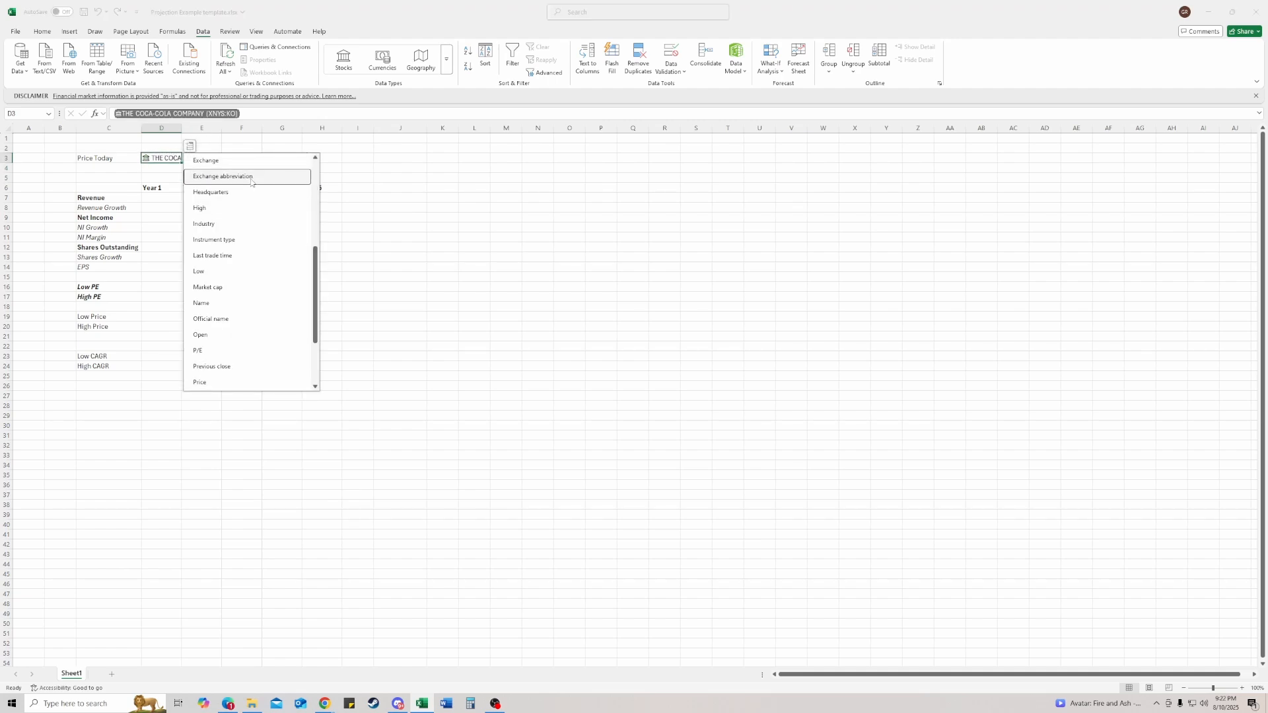
{"action": "left_click", "coordinate": [224, 383]}
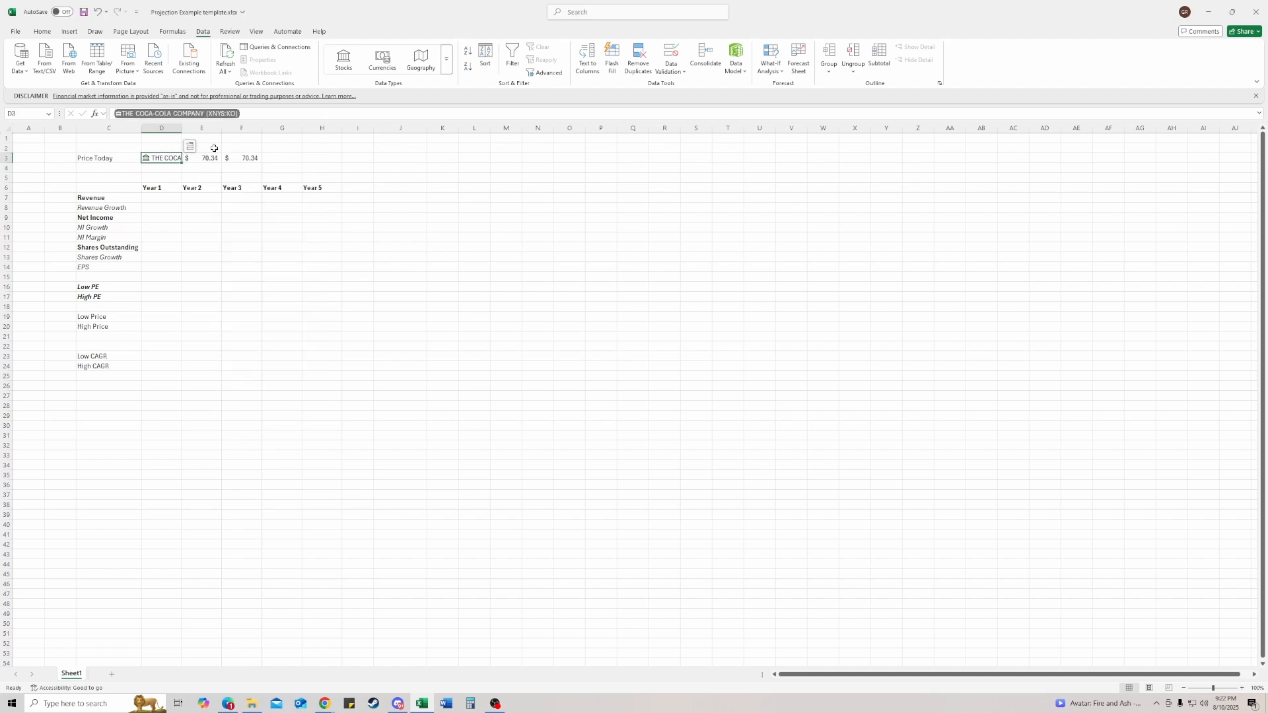
{"action": "left_click", "coordinate": [236, 159]}
{"action": "type", "text": "\\0"}
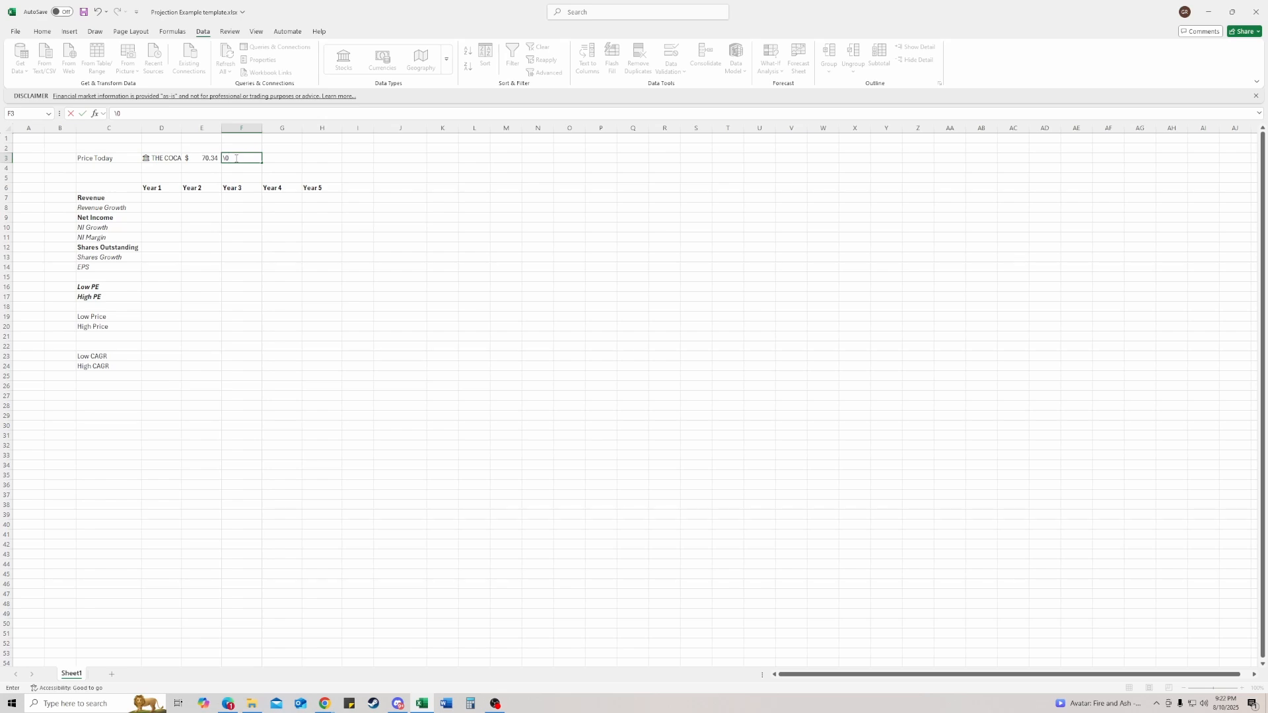
{"action": "key", "text": "Right"}
{"action": "key", "text": "Left"}
{"action": "key", "text": "BackSpace"}
{"action": "key", "text": "Down"}
{"action": "key", "text": "Down"}
{"action": "key", "text": "Down"}
{"action": "key", "text": "Down"}
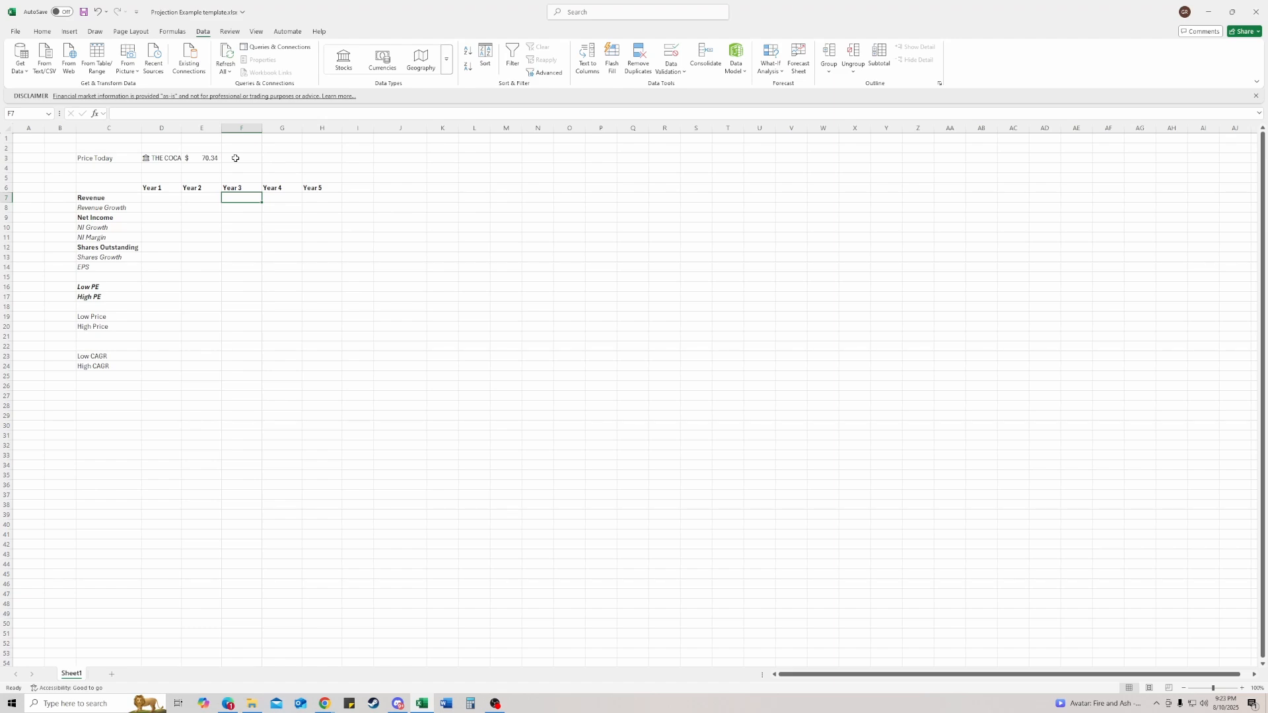
{"action": "left_click_drag", "start_coordinate": [126, 198], "coordinate": [288, 230]}
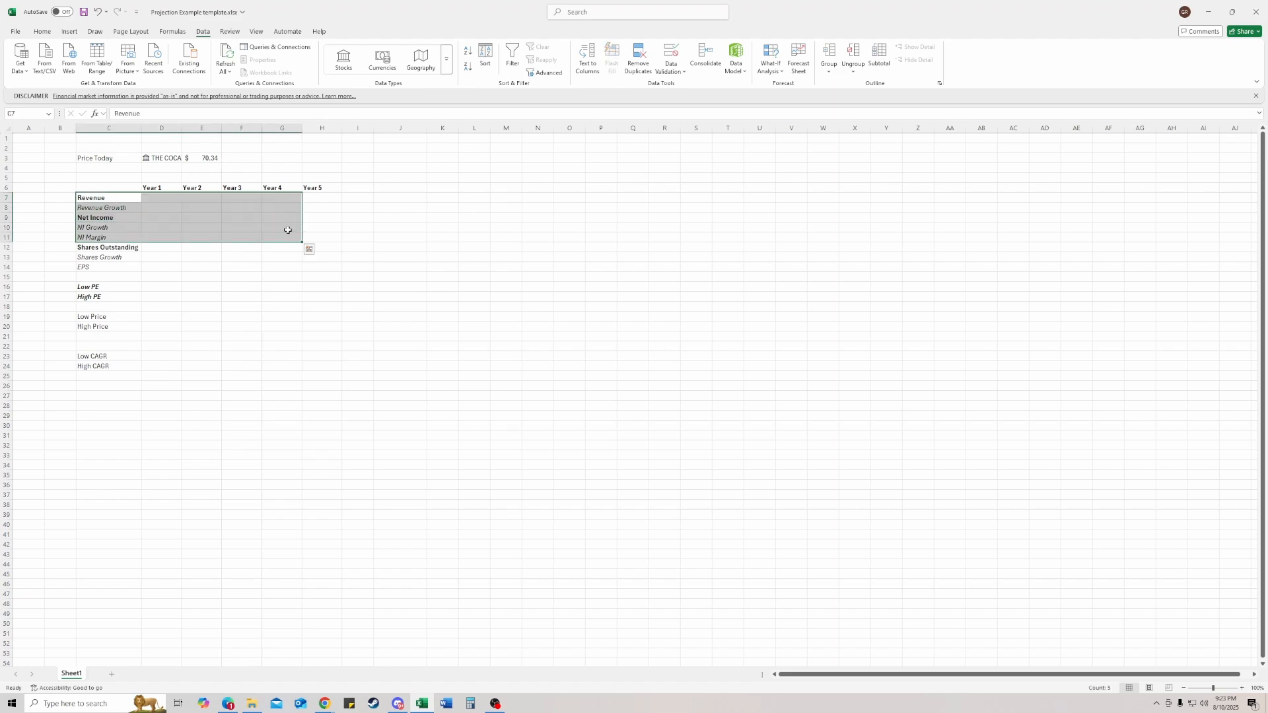
{"action": "left_click", "coordinate": [345, 209]}
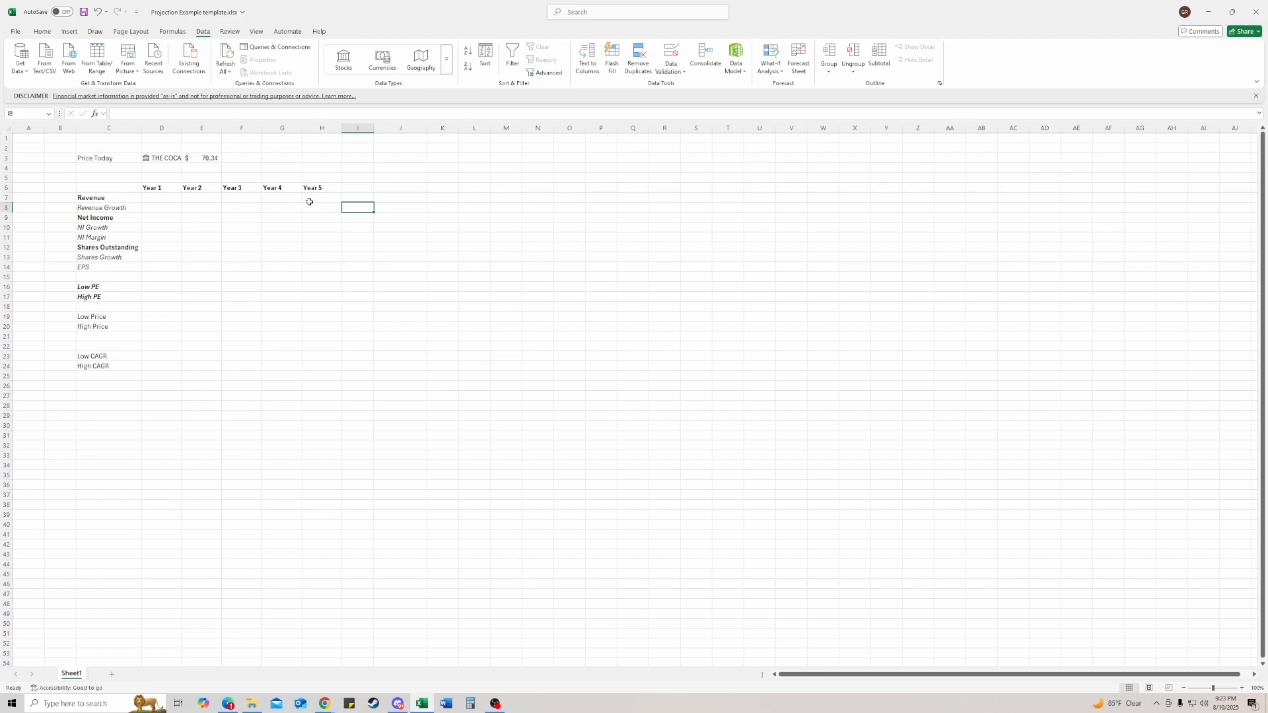
{"action": "left_click", "coordinate": [124, 174]}
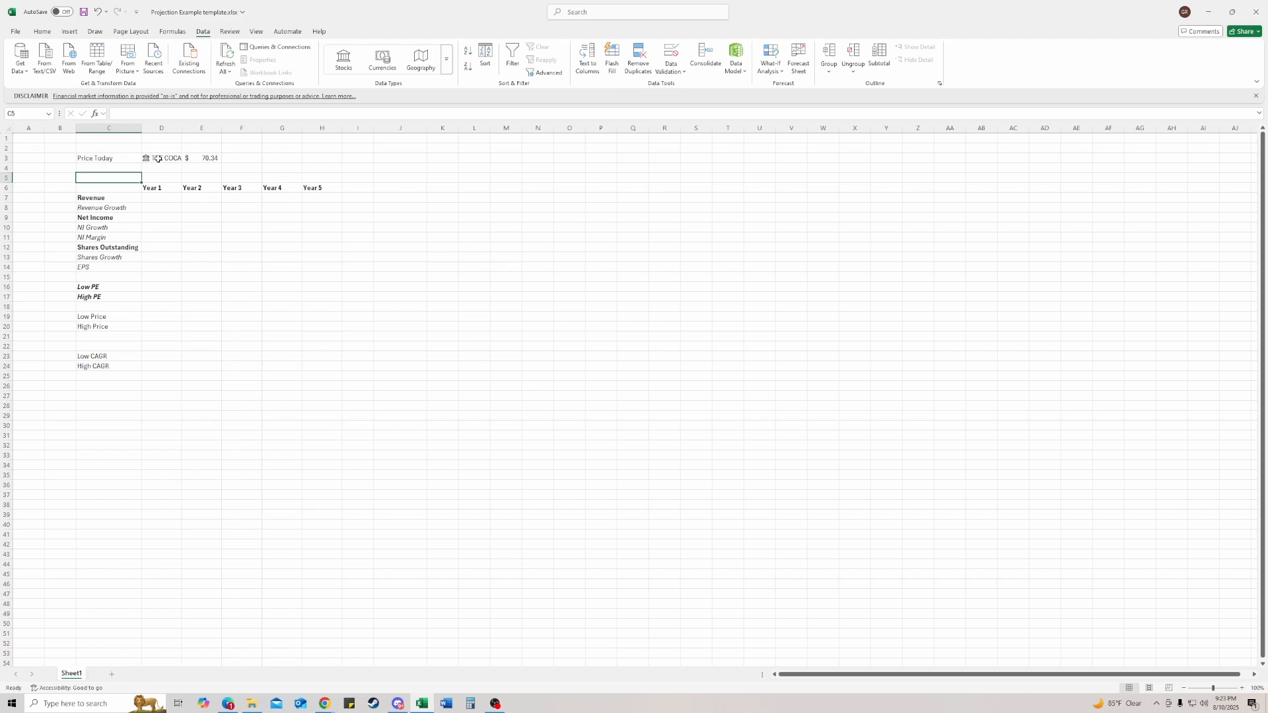
{"action": "left_click", "coordinate": [117, 196]}
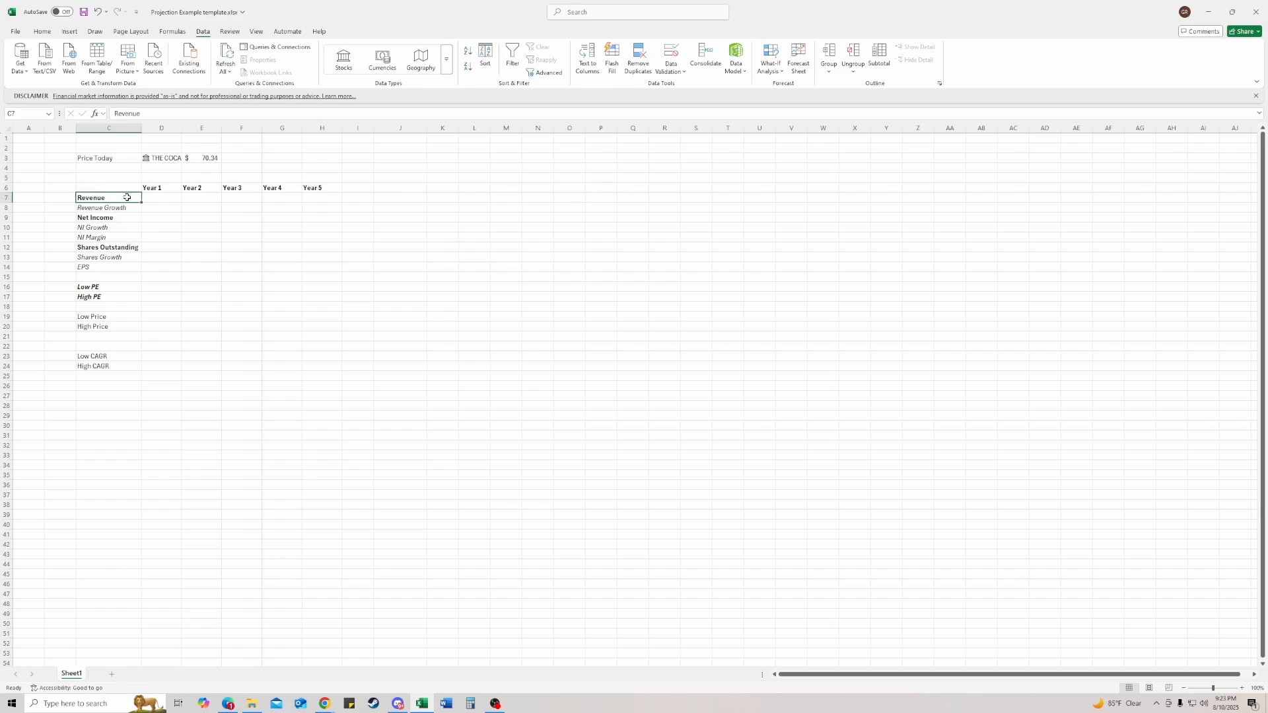
{"action": "left_click", "coordinate": [149, 198]}
{"action": "left_click", "coordinate": [109, 200]}
Select the Year 1 Revenue cell D7, switch to Coca-Cola's Yahoo Finance page and open its annual income statement
{"action": "left_click", "coordinate": [146, 197]}
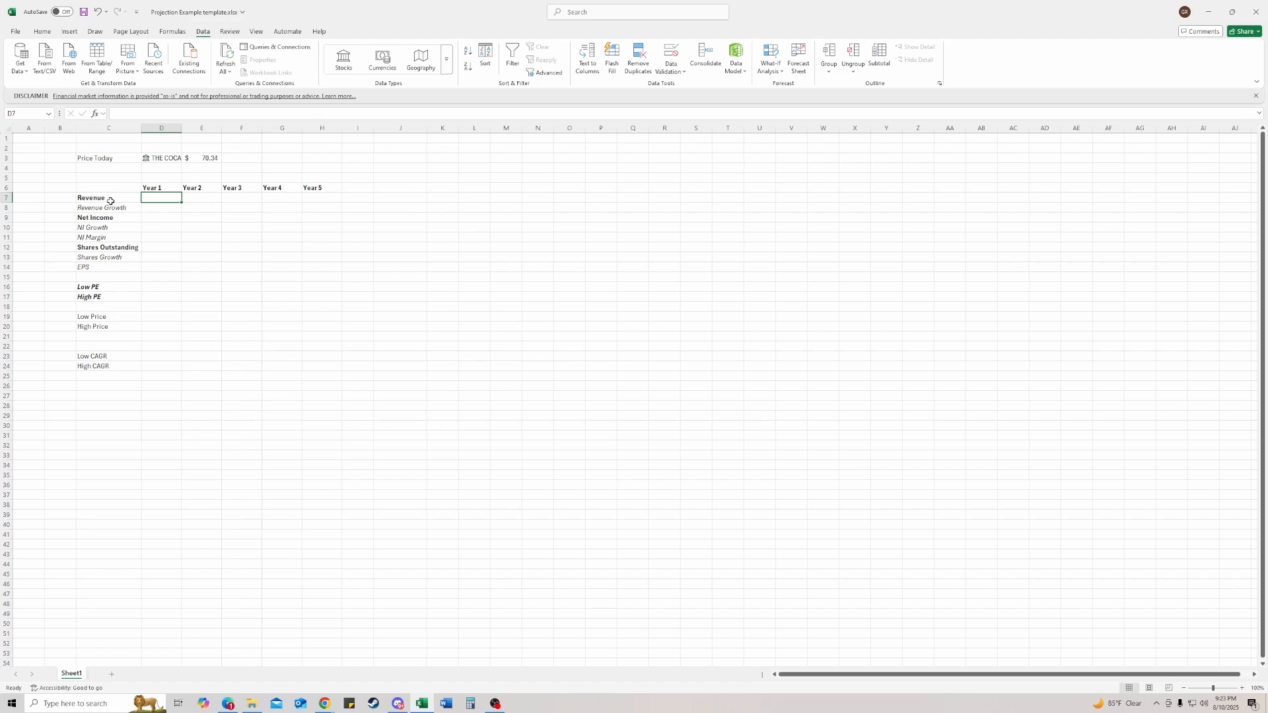
{"action": "mouse_move", "coordinate": [327, 705]}
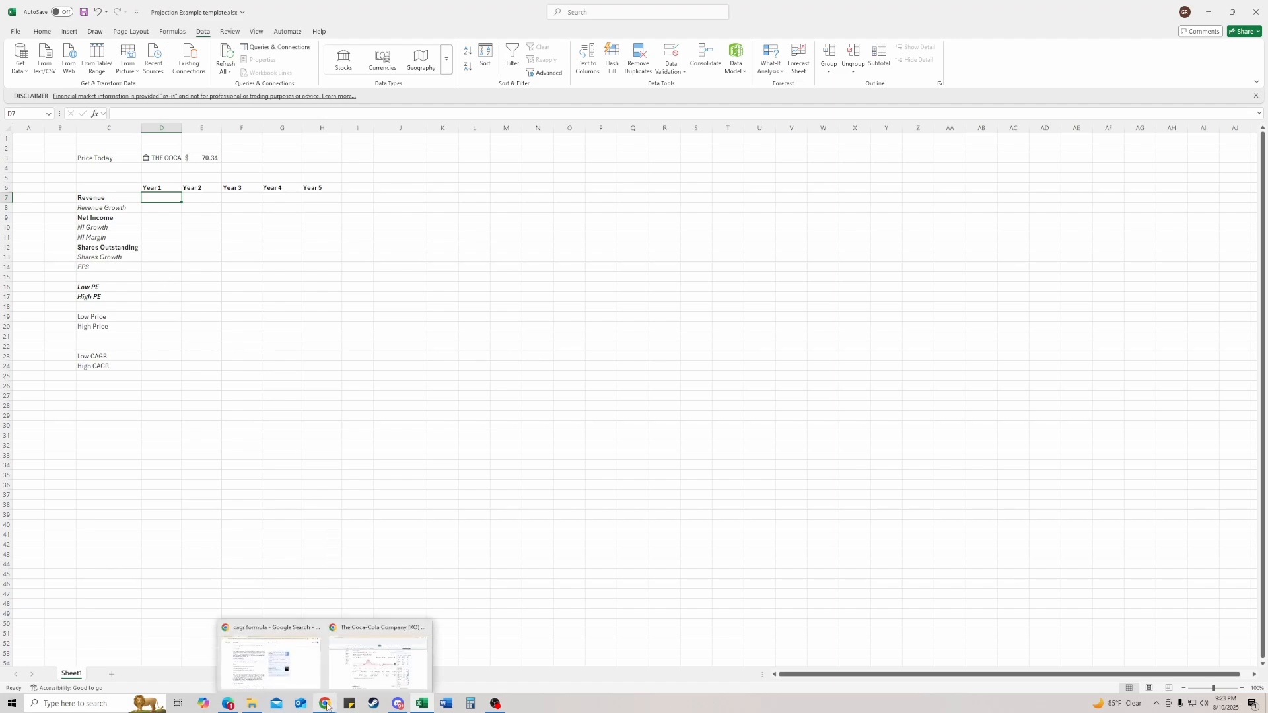
{"action": "left_click", "coordinate": [378, 657]}
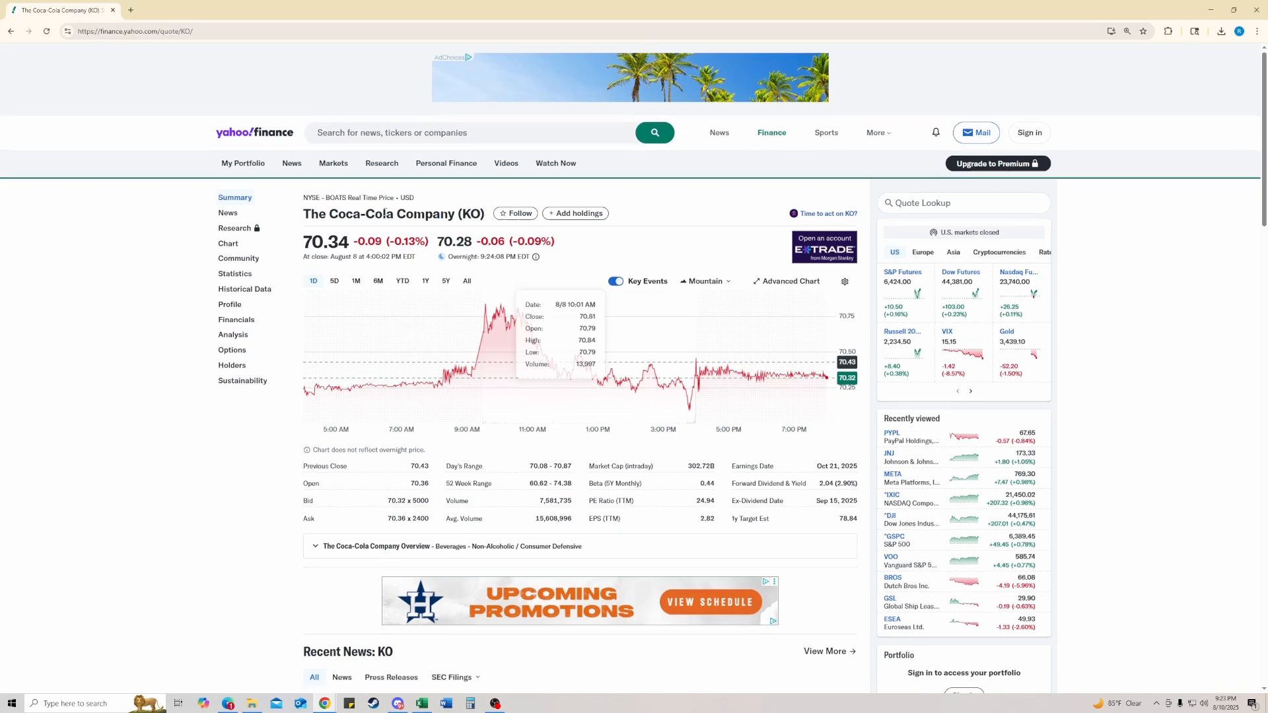
{"action": "scroll", "coordinate": [202, 189], "scroll_direction": "down", "scroll_amount": 1}
{"action": "left_click", "coordinate": [264, 273]}
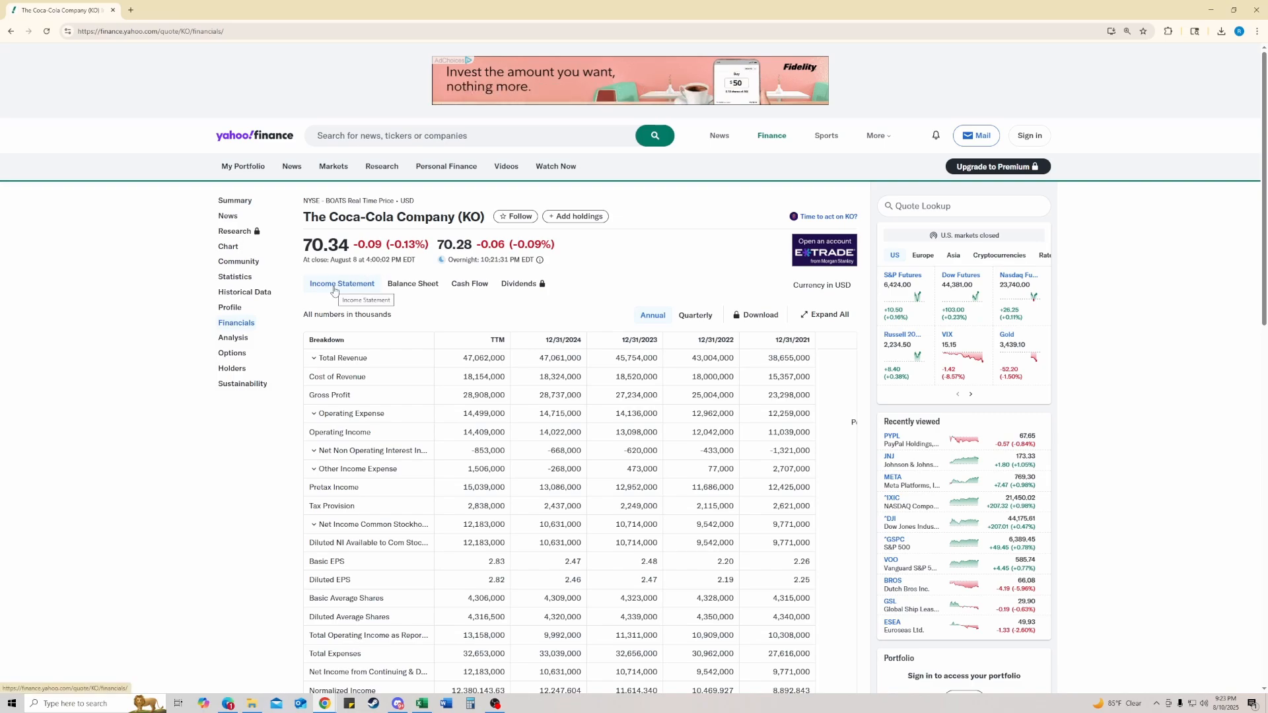
{"action": "scroll", "coordinate": [555, 286], "scroll_direction": "down", "scroll_amount": 1}
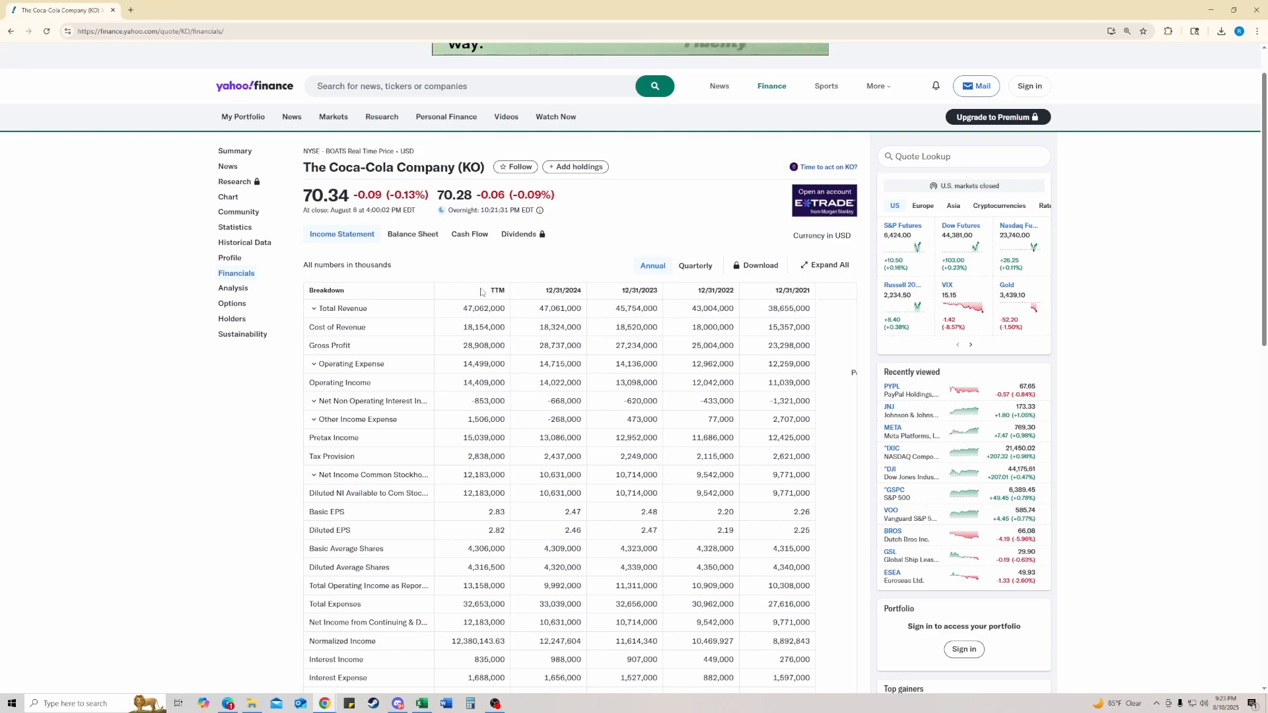
Copy the TTM Total Revenue of 47,062,000 from the income statement into the Year 1 Revenue cell D7 in Excel
{"action": "left_click_drag", "start_coordinate": [480, 291], "coordinate": [506, 292]}
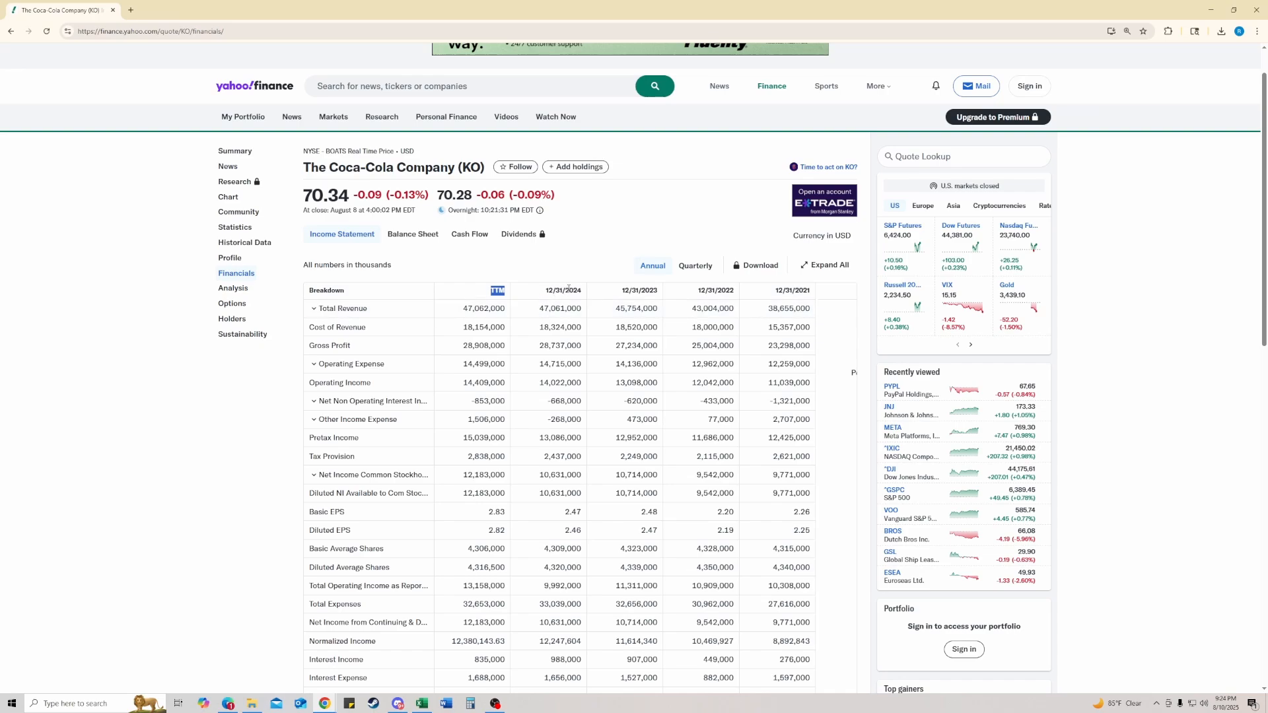
{"action": "left_click", "coordinate": [495, 288]}
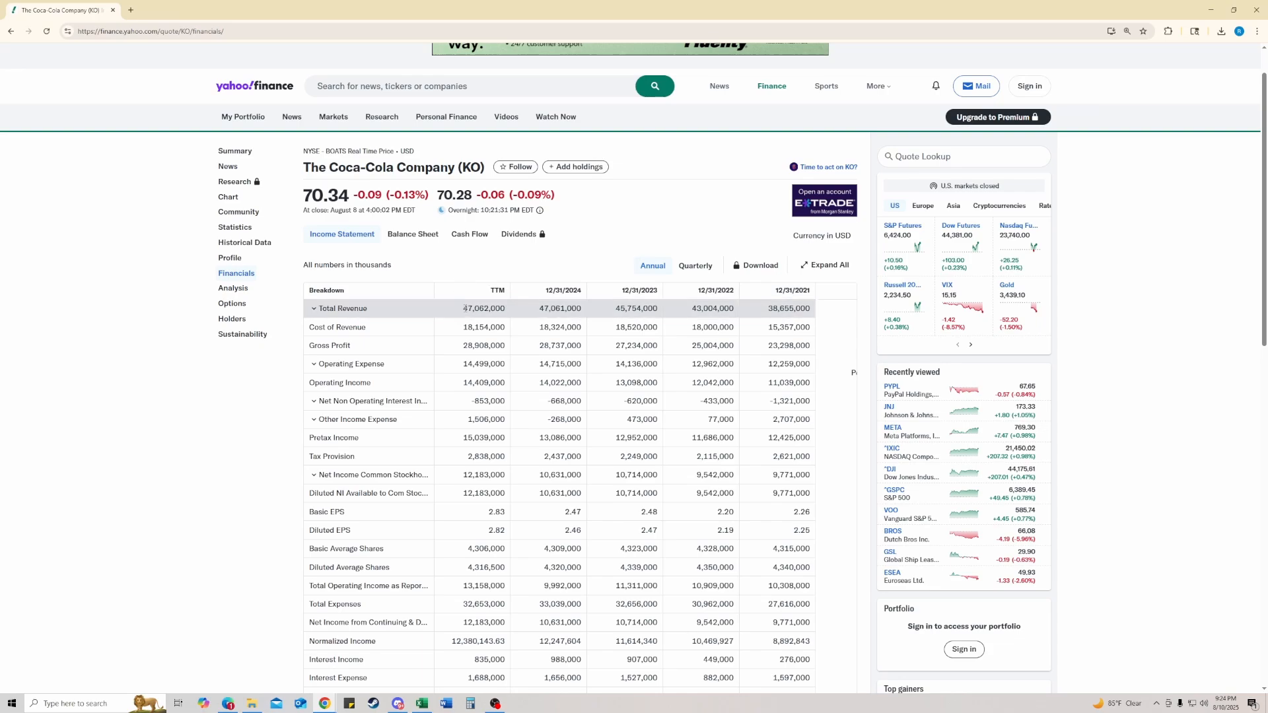
{"action": "left_click_drag", "start_coordinate": [462, 308], "coordinate": [508, 309]}
{"action": "key", "text": "ctrl+c"}
{"action": "key", "text": "alt+Tab"}
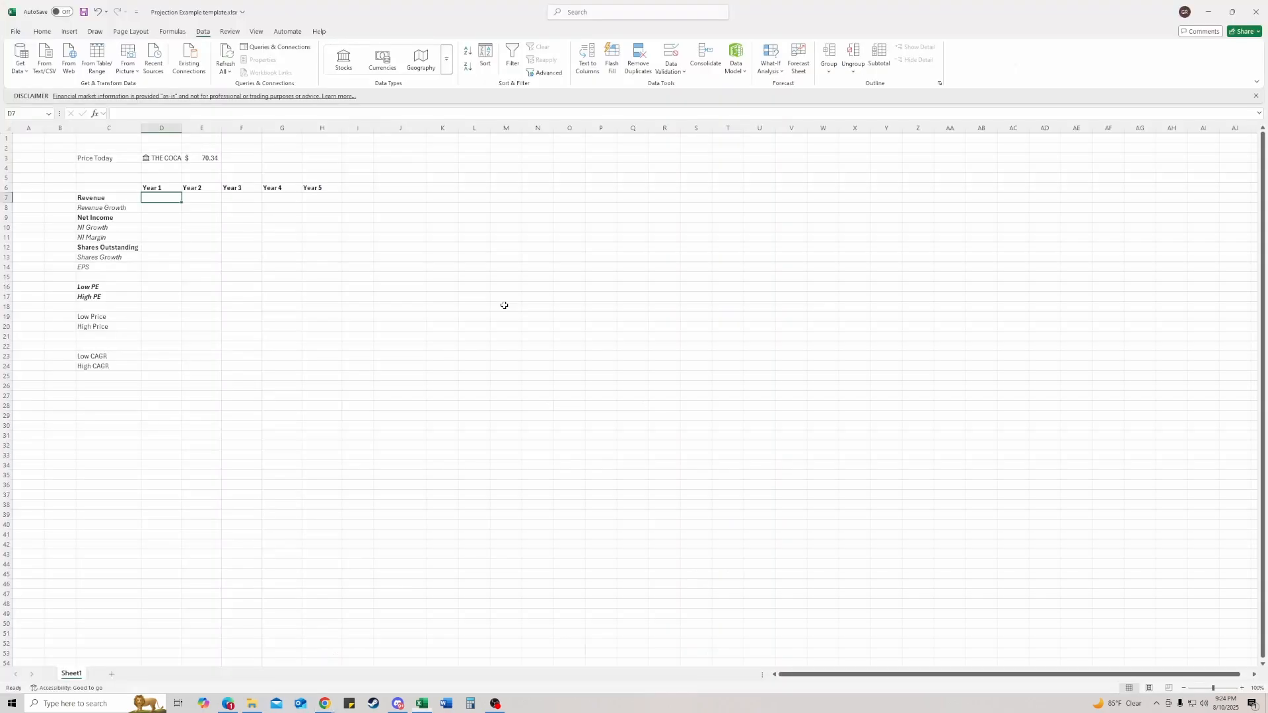
{"action": "key", "text": "ctrl+v"}
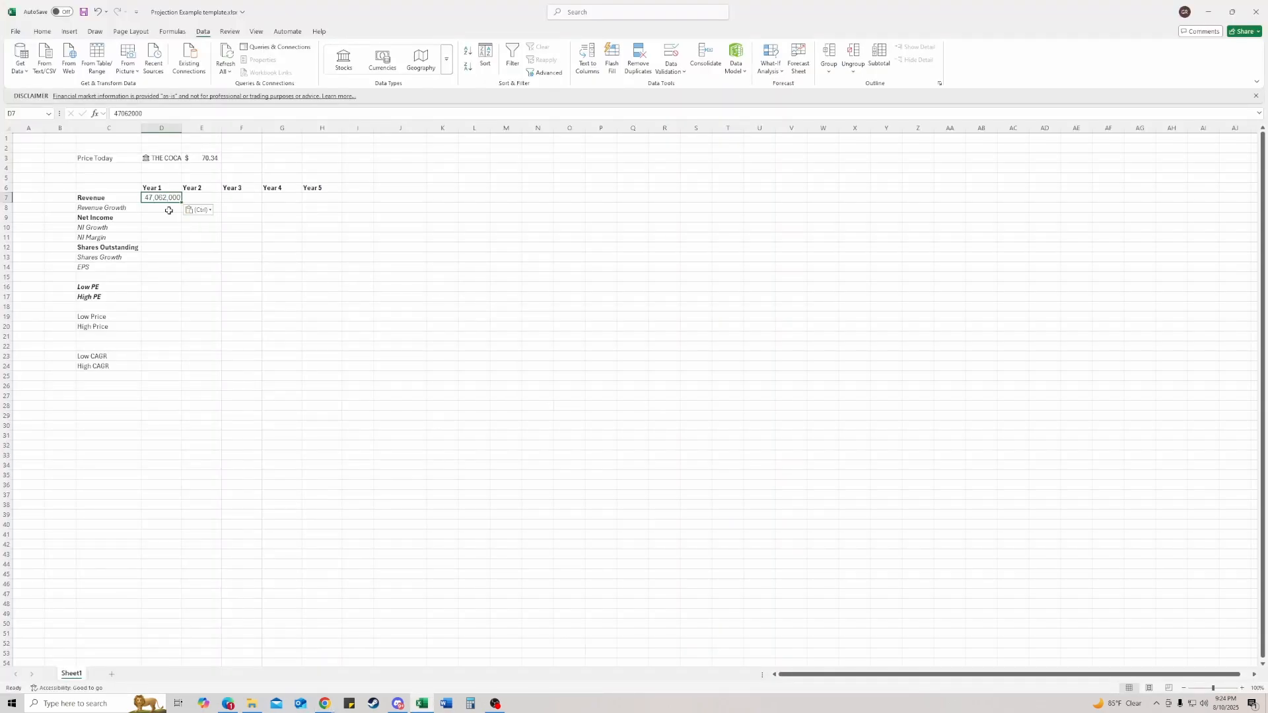
{"action": "left_click", "coordinate": [194, 226]}
{"action": "left_click", "coordinate": [168, 226]}
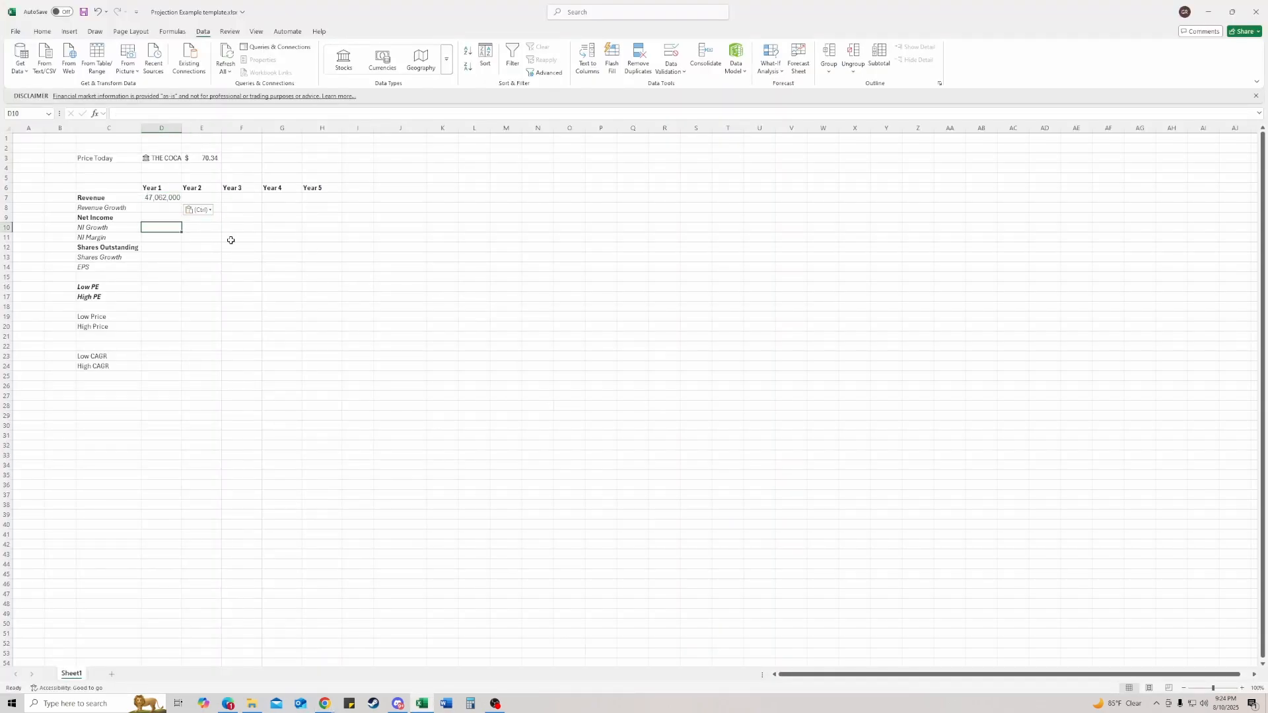
{"action": "left_click", "coordinate": [170, 198]}
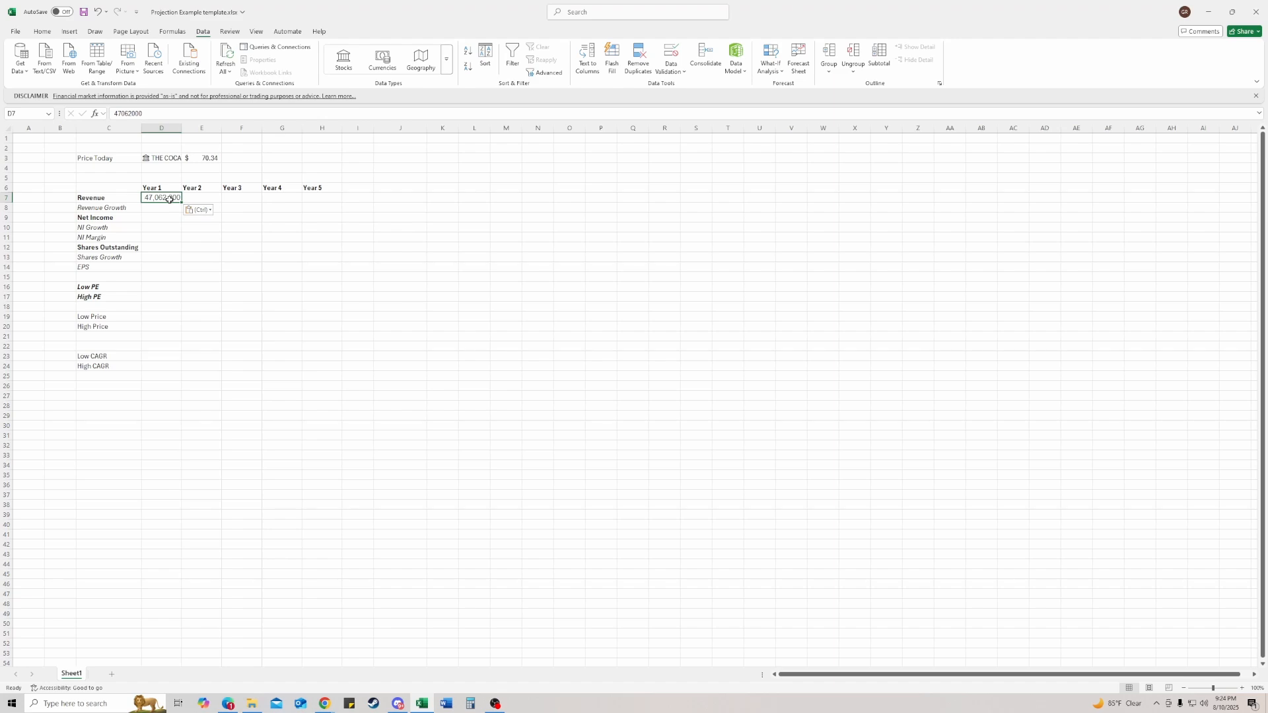
Select the Year 1 Net Income cell D9, then expand Net Income Common Stockholders and its Net Income sub-row in Yahoo Finance's income statement
{"action": "left_click", "coordinate": [153, 217]}
{"action": "key", "text": "alt+Tab"}
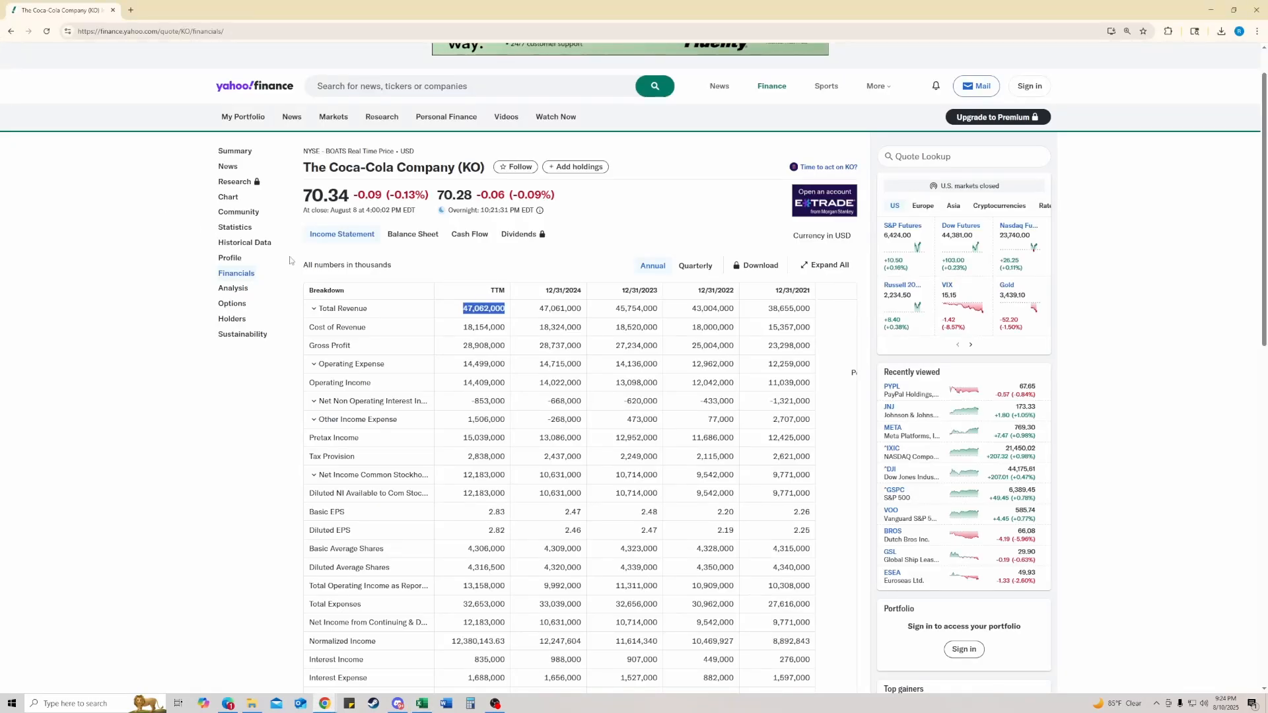
{"action": "scroll", "coordinate": [391, 278], "scroll_direction": "down", "scroll_amount": 5}
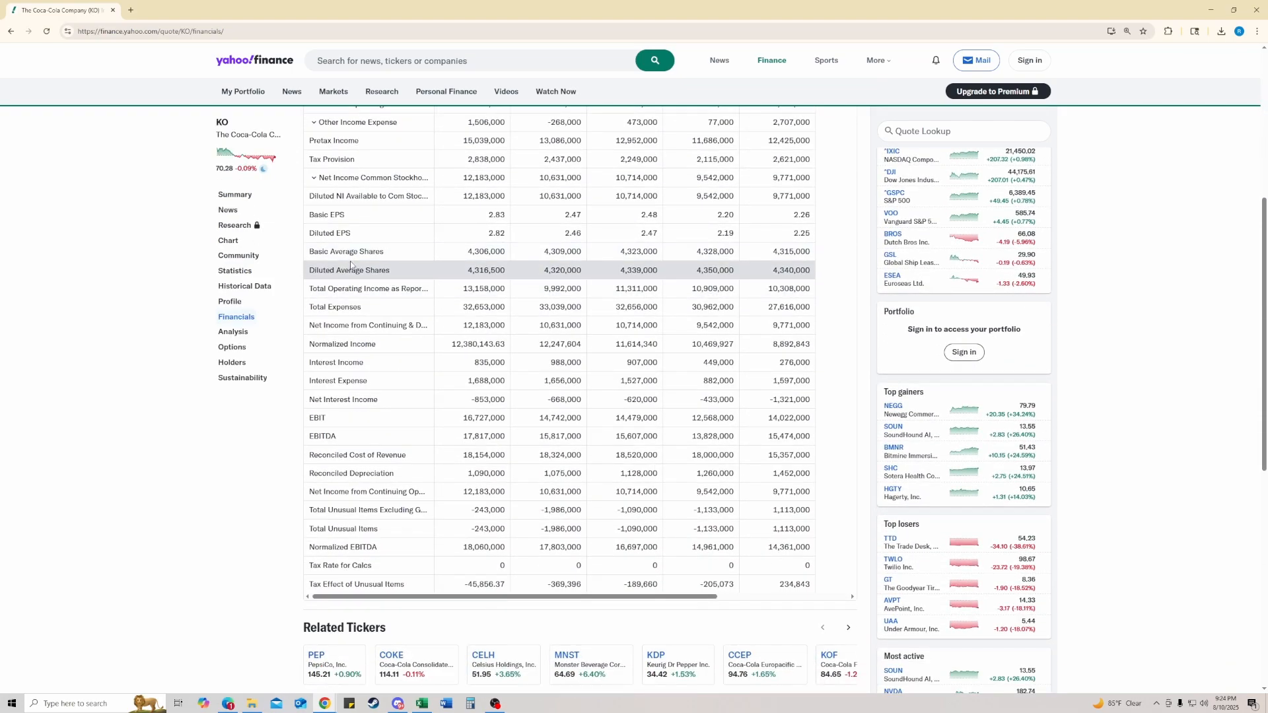
{"action": "scroll", "coordinate": [356, 224], "scroll_direction": "up", "scroll_amount": 2}
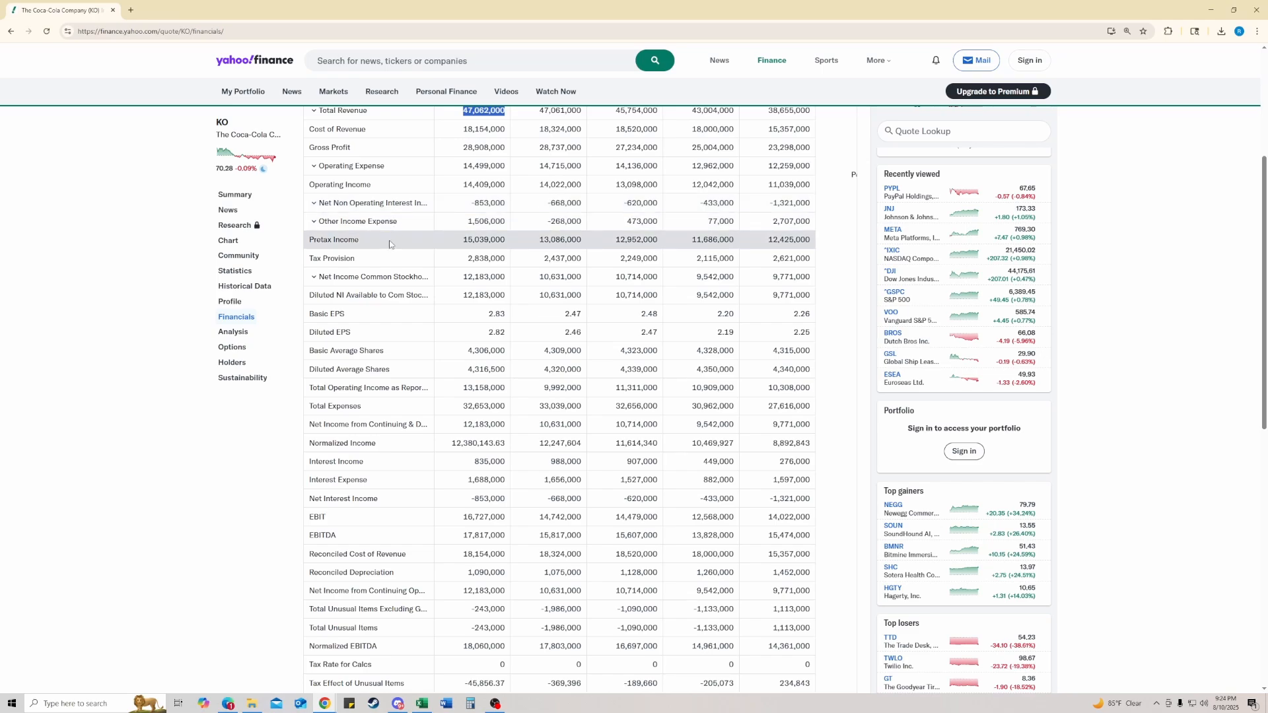
{"action": "scroll", "coordinate": [393, 264], "scroll_direction": "down", "scroll_amount": 2}
{"action": "scroll", "coordinate": [410, 294], "scroll_direction": "up", "scroll_amount": 5}
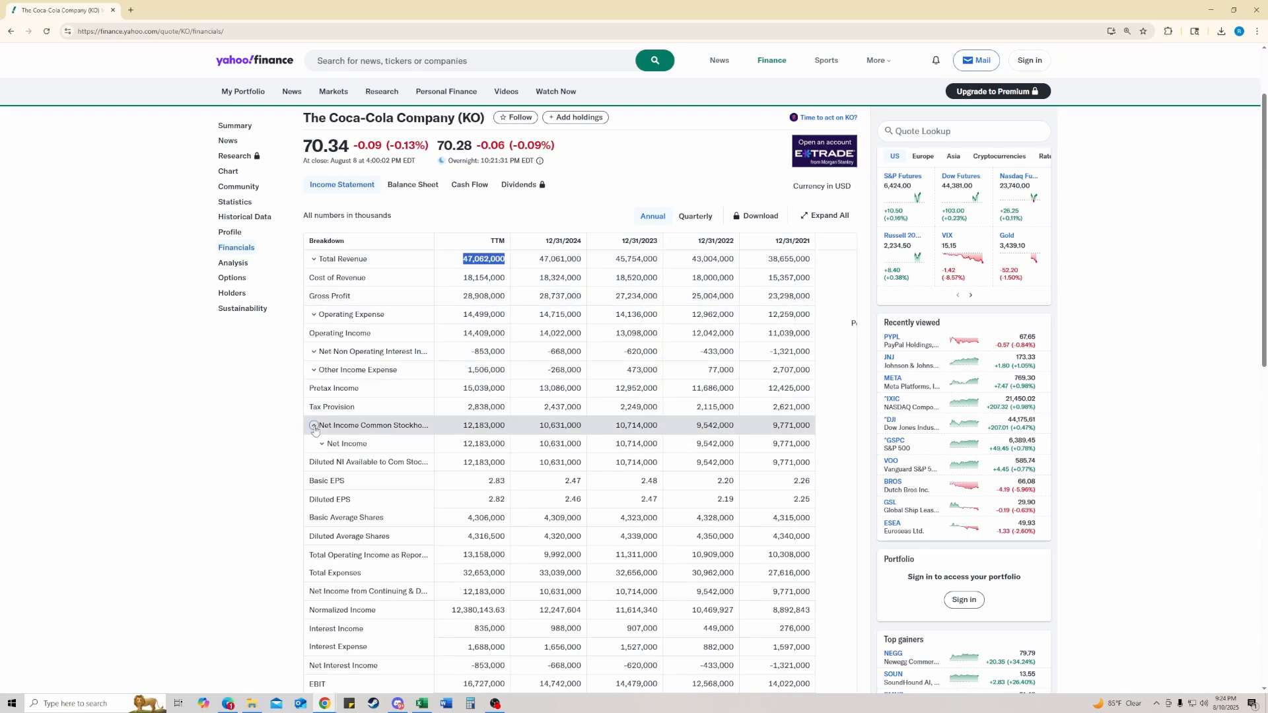
{"action": "left_click", "coordinate": [321, 445]}
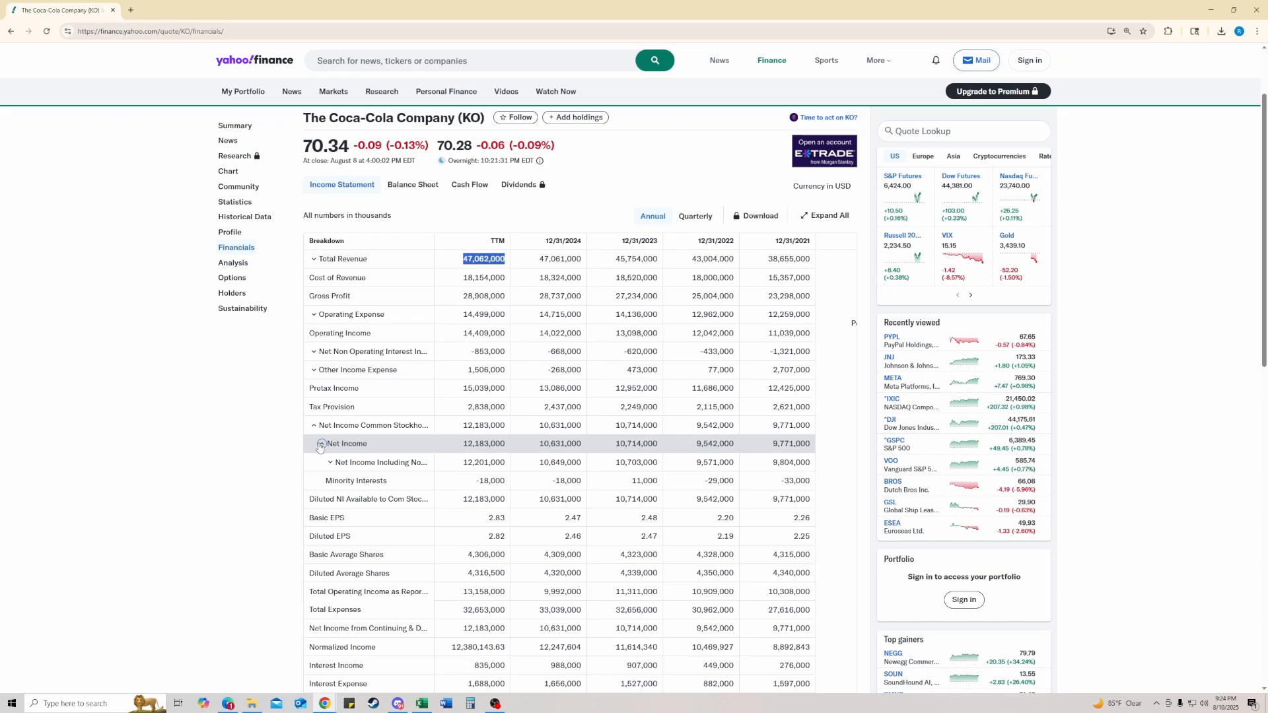
{"action": "left_click", "coordinate": [321, 447]}
{"action": "left_click", "coordinate": [320, 446]}
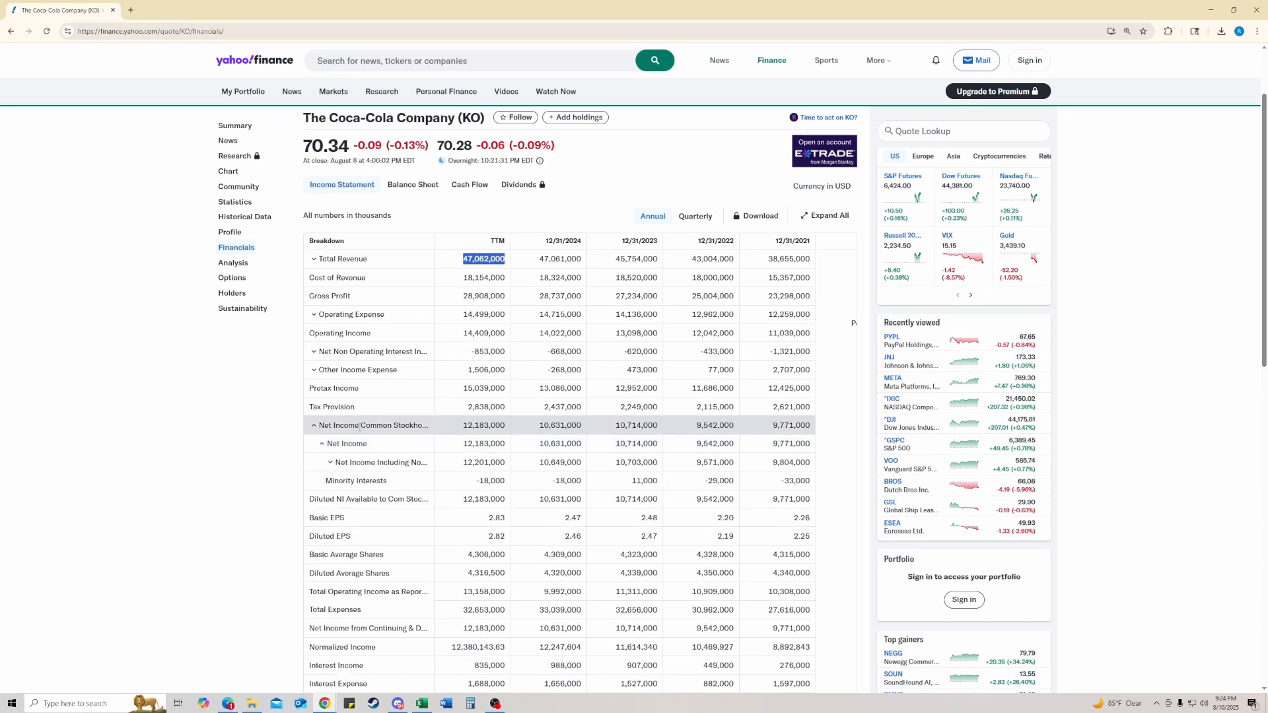
{"action": "left_click", "coordinate": [388, 426]}
Switch back to Excel and enter 12183000 as the Year 1 Net Income in D9
{"action": "key", "text": "alt+Tab"}
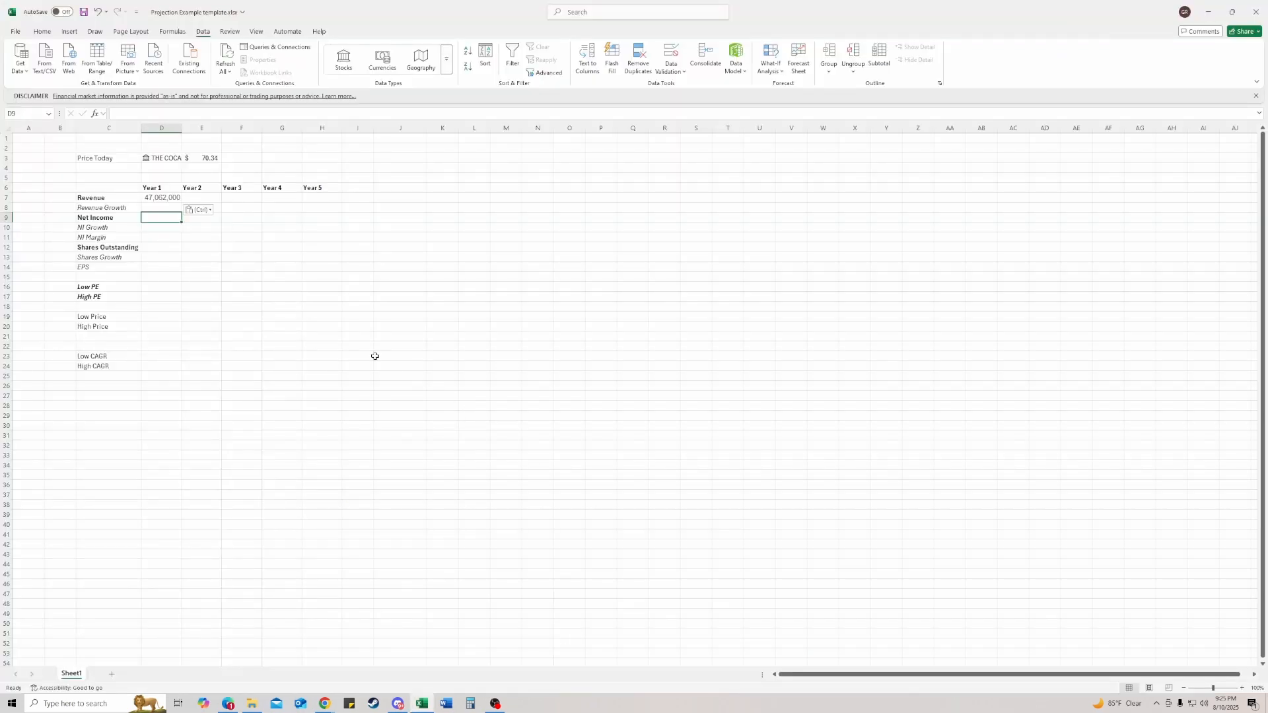
{"action": "type", "text": "1218"}
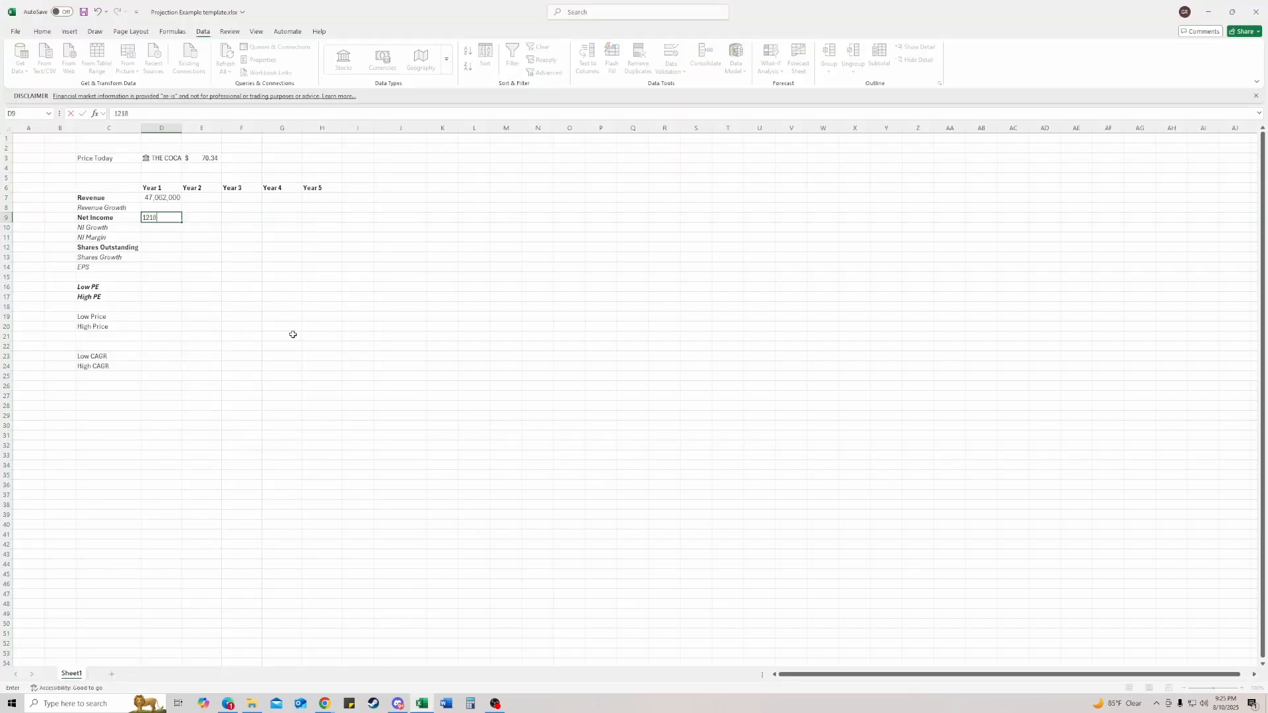
{"action": "type", "text": "3000"}
{"action": "key", "text": "Tab"}
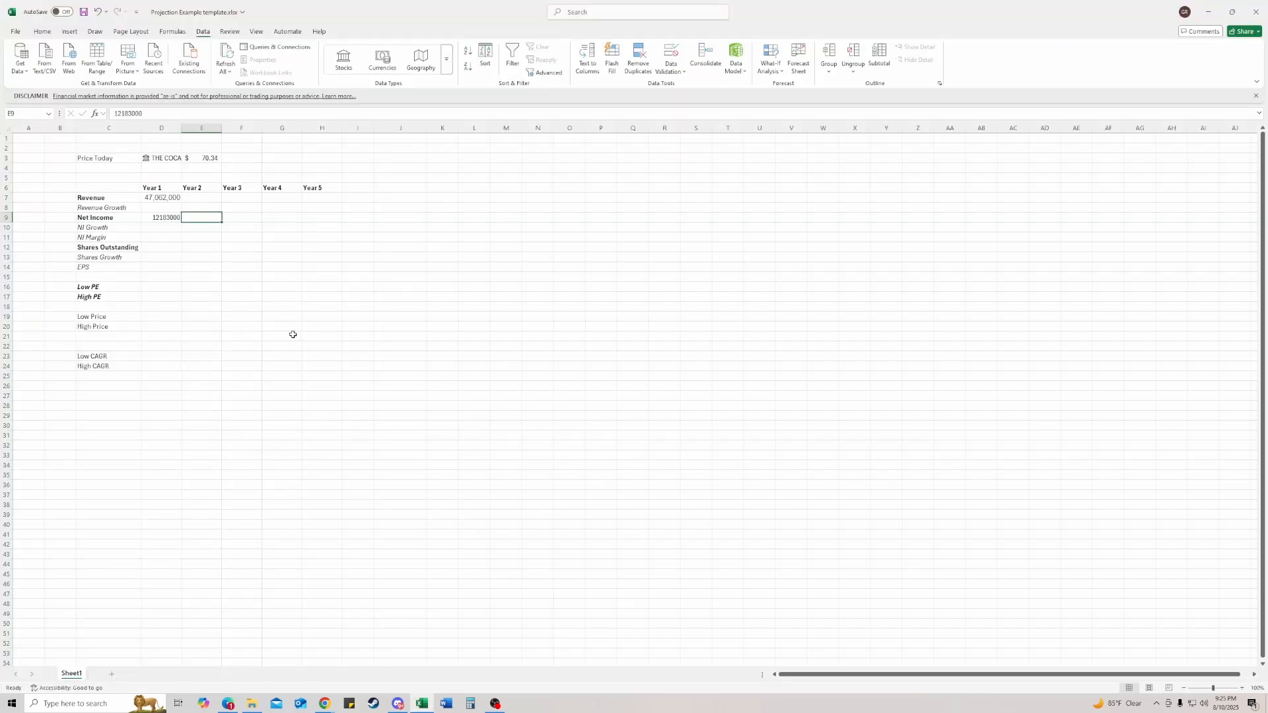
{"action": "key", "text": "Left"}
Copy the TTM Net Income Common Stockholders figure of 12,183,000 from Yahoo Finance into the Year 1 Net Income cell D9 in Excel
{"action": "key", "text": "alt+Tab"}
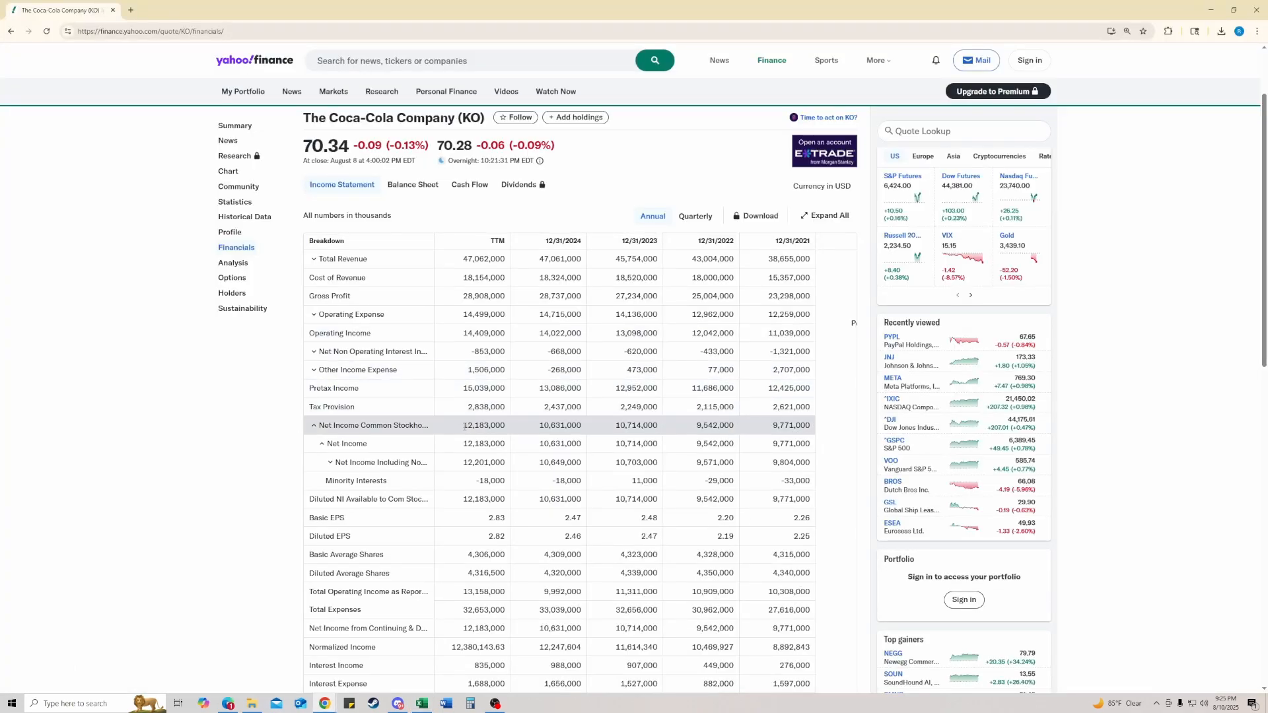
{"action": "left_click_drag", "start_coordinate": [462, 426], "coordinate": [507, 426]}
{"action": "key", "text": "ctrl+c"}
{"action": "key", "text": "alt+Tab"}
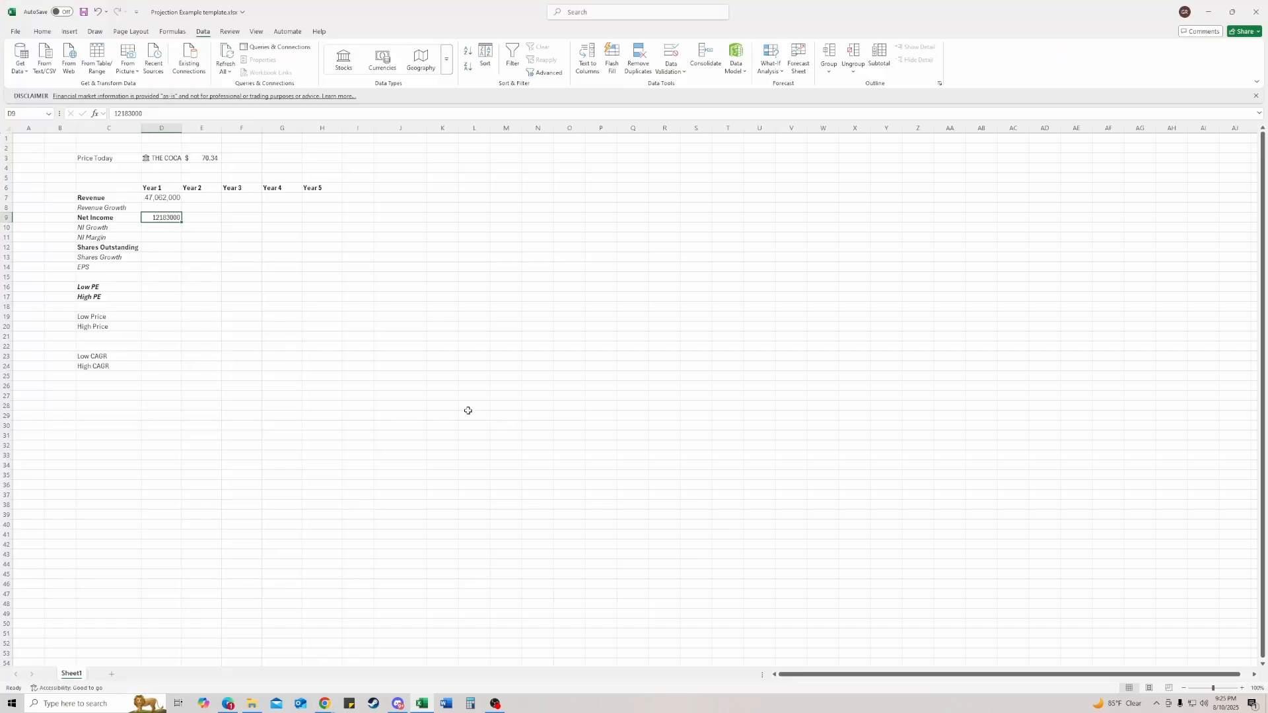
{"action": "key", "text": "ctrl+v"}
{"action": "left_click", "coordinate": [189, 272]}
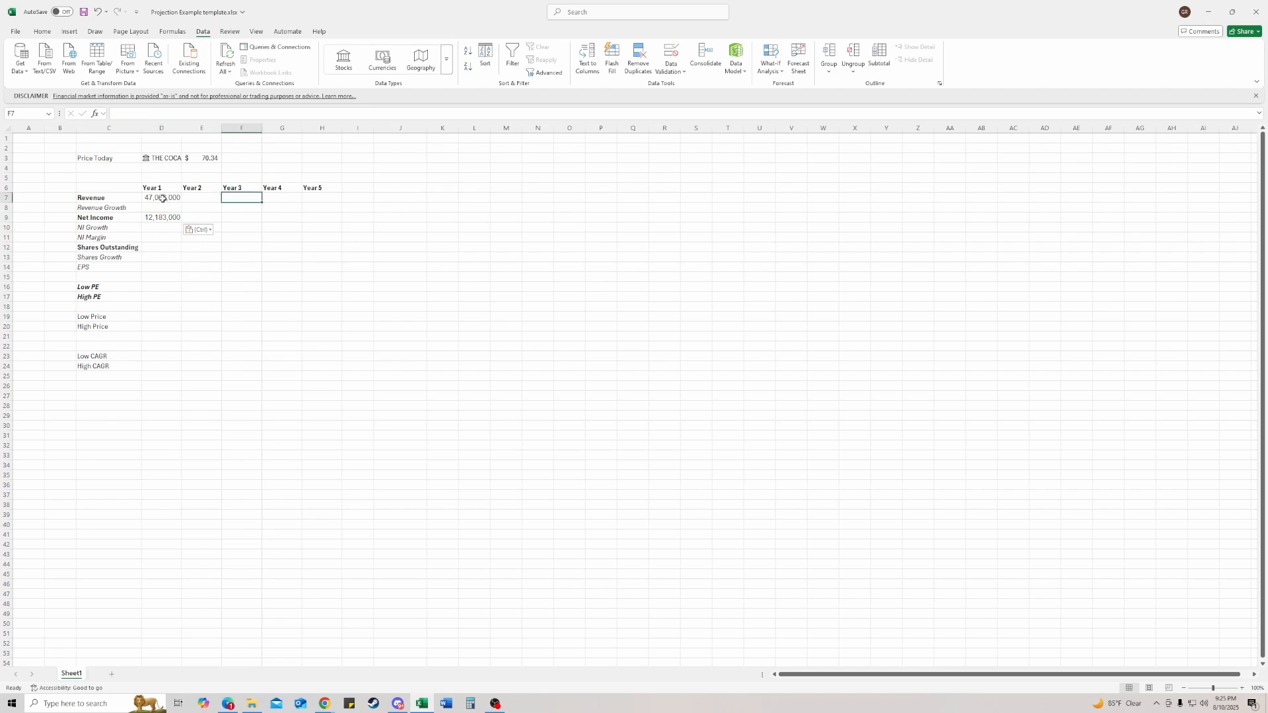
Apply the dollar Accounting number format to the Net Income cells D9:H9
{"action": "left_click", "coordinate": [160, 218]}
{"action": "left_click_drag", "start_coordinate": [160, 217], "coordinate": [322, 218]}
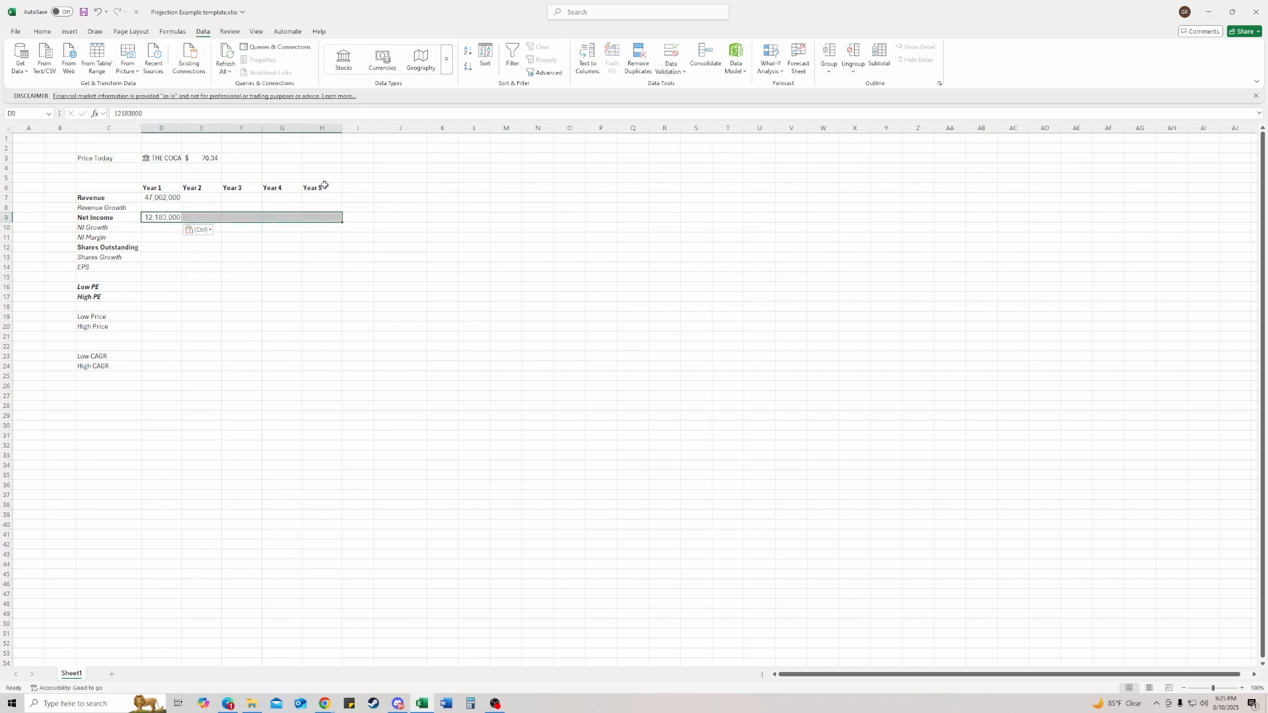
{"action": "left_click", "coordinate": [42, 31]}
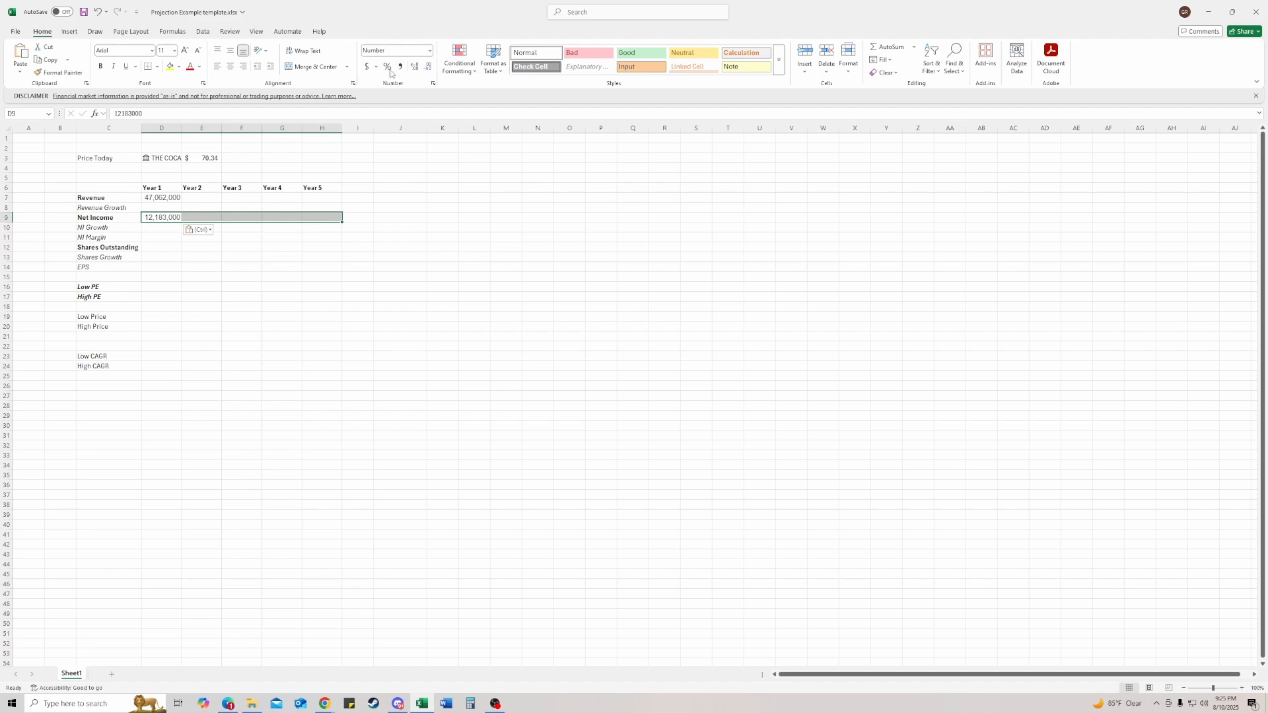
{"action": "left_click", "coordinate": [367, 66]}
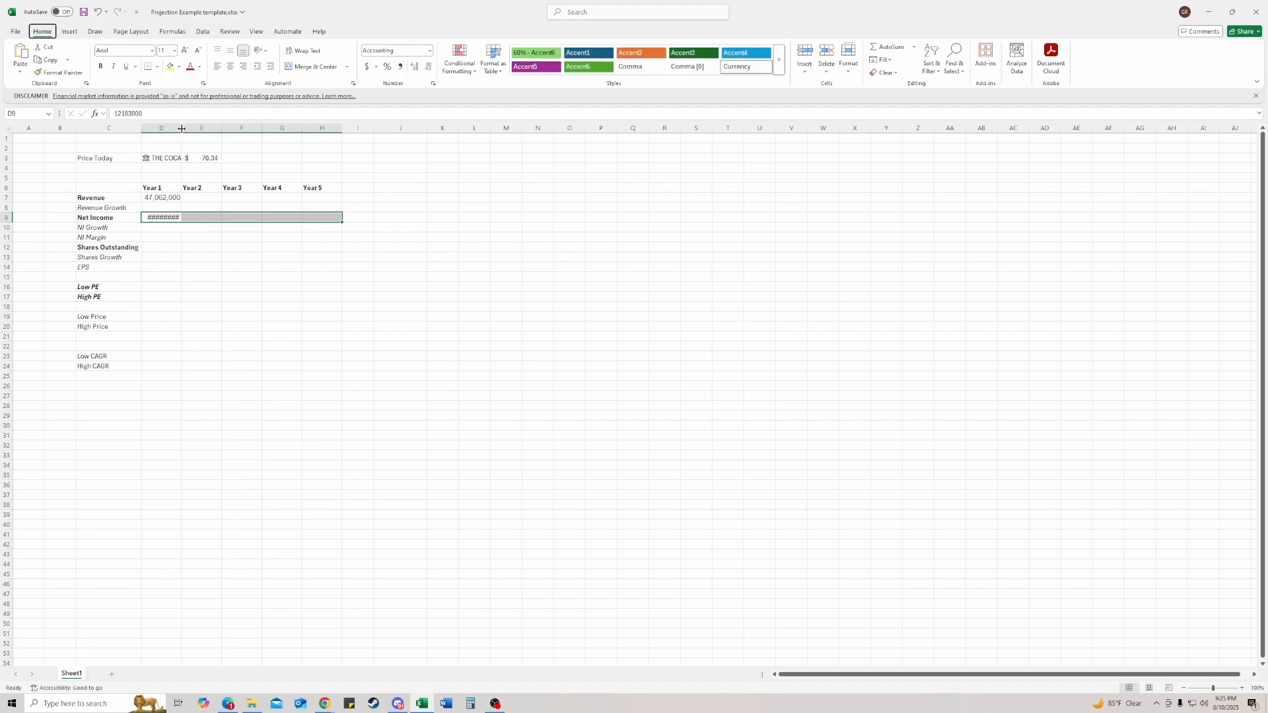
Try to fit column D to its contents and remove the decimals from the Net Income cells D9:H9
{"action": "double_click", "coordinate": [181, 129]}
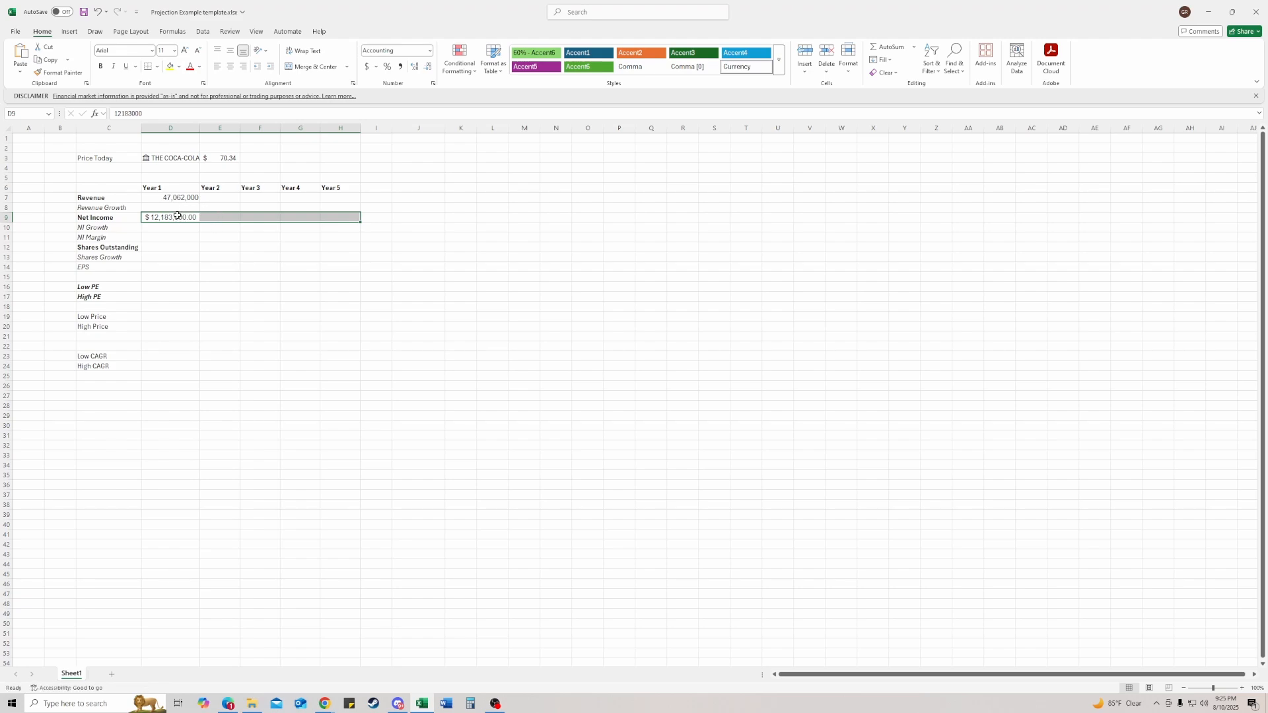
{"action": "left_click", "coordinate": [428, 67]}
{"action": "left_click", "coordinate": [428, 67]}
{"action": "key", "text": "ctrl+z"}
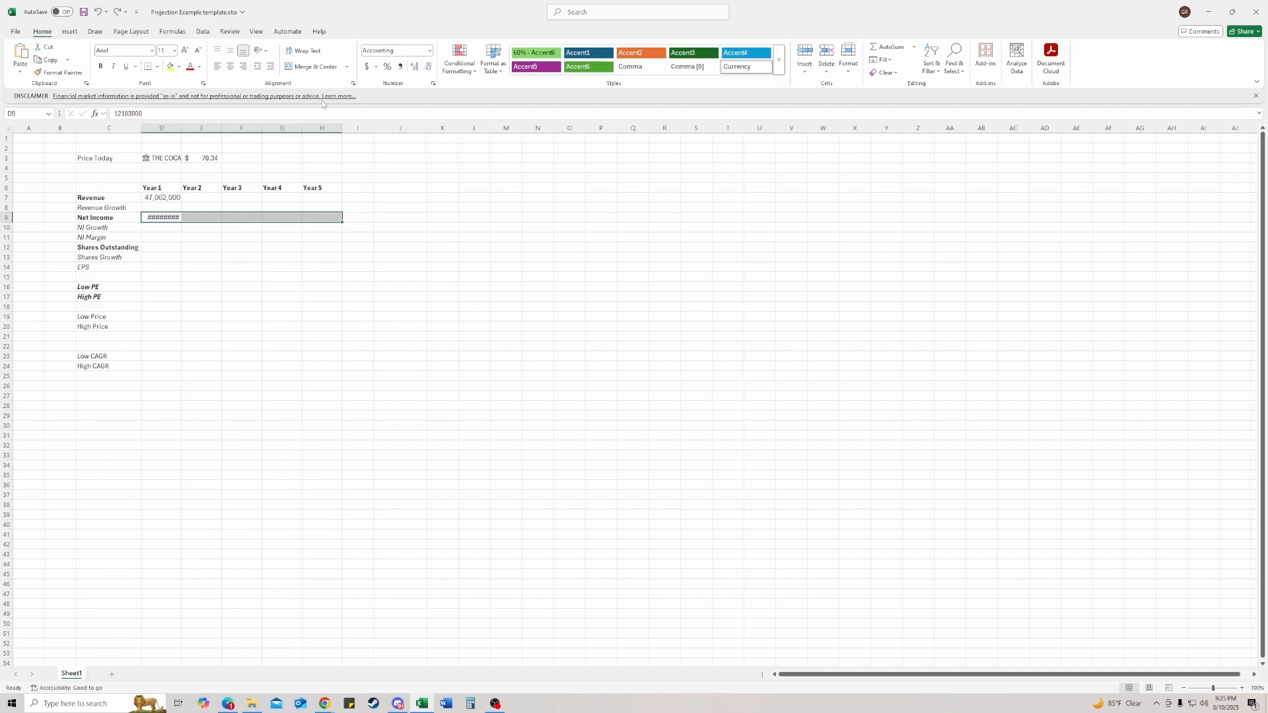
Remove the decimals from the Net Income cells D9:H9 and autofit the width of column D
{"action": "left_click", "coordinate": [428, 68]}
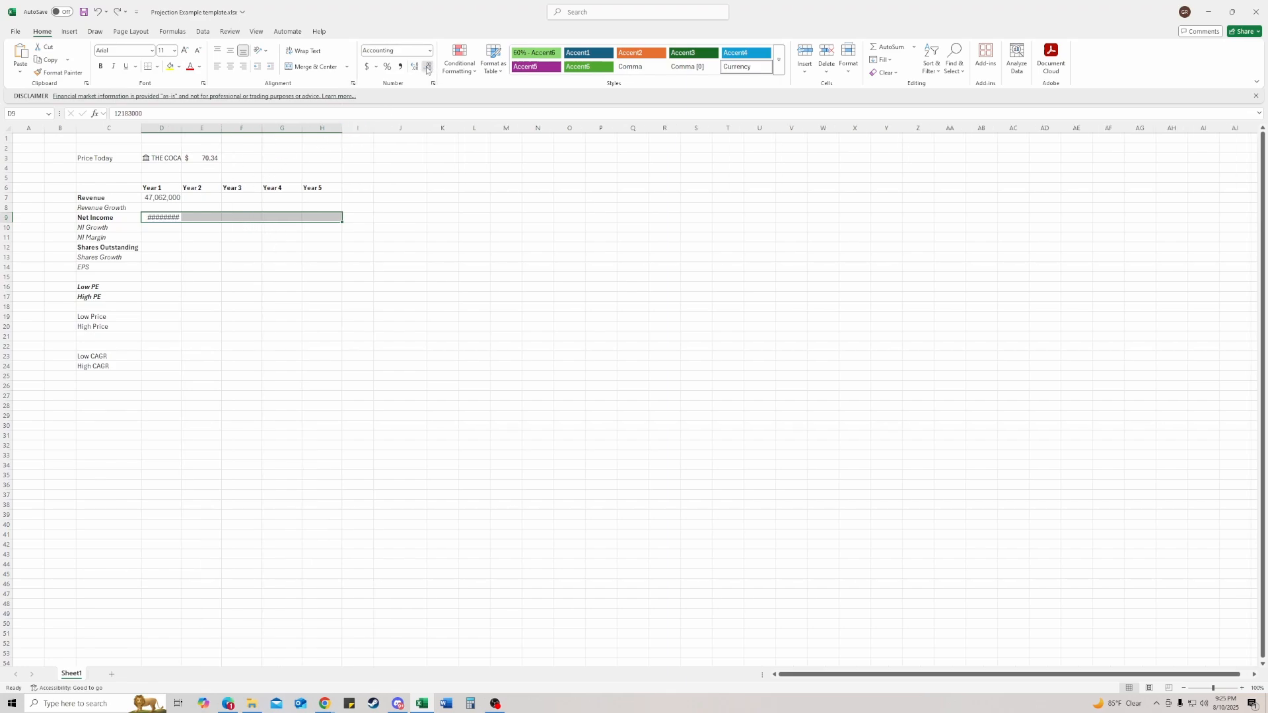
{"action": "left_click", "coordinate": [169, 218]}
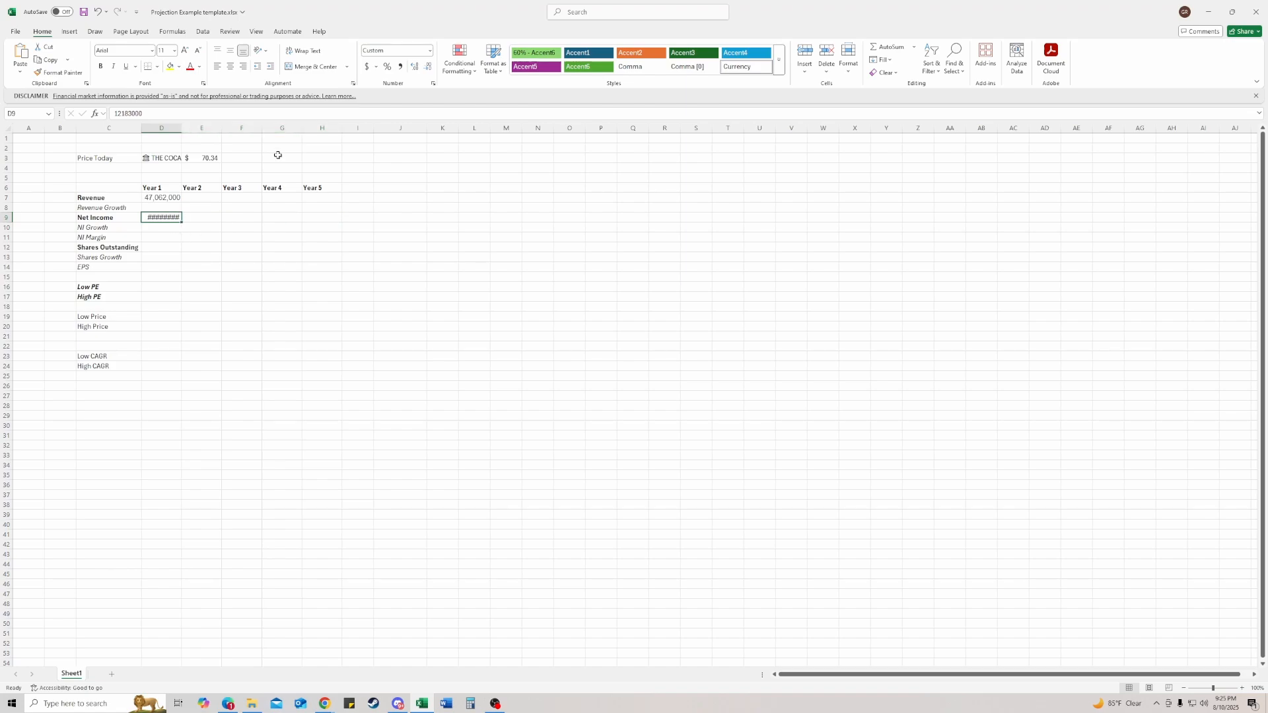
{"action": "left_click", "coordinate": [414, 66]}
{"action": "left_click", "coordinate": [428, 68]}
{"action": "key", "text": "shift+Right"}
{"action": "key", "text": "shift+Right"}
{"action": "key", "text": "shift+Right"}
{"action": "key", "text": "shift+Right"}
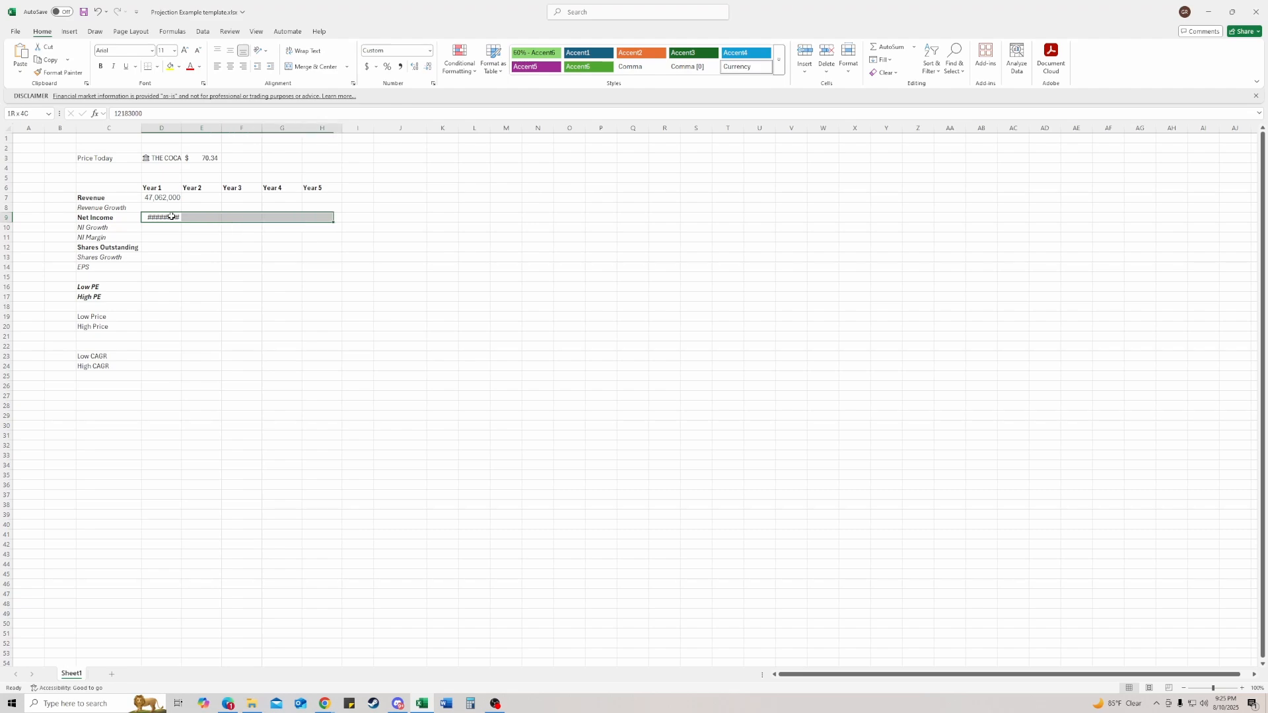
{"action": "key", "text": "alt+h"}
{"action": "key", "text": "o"}
{"action": "key", "text": "i"}
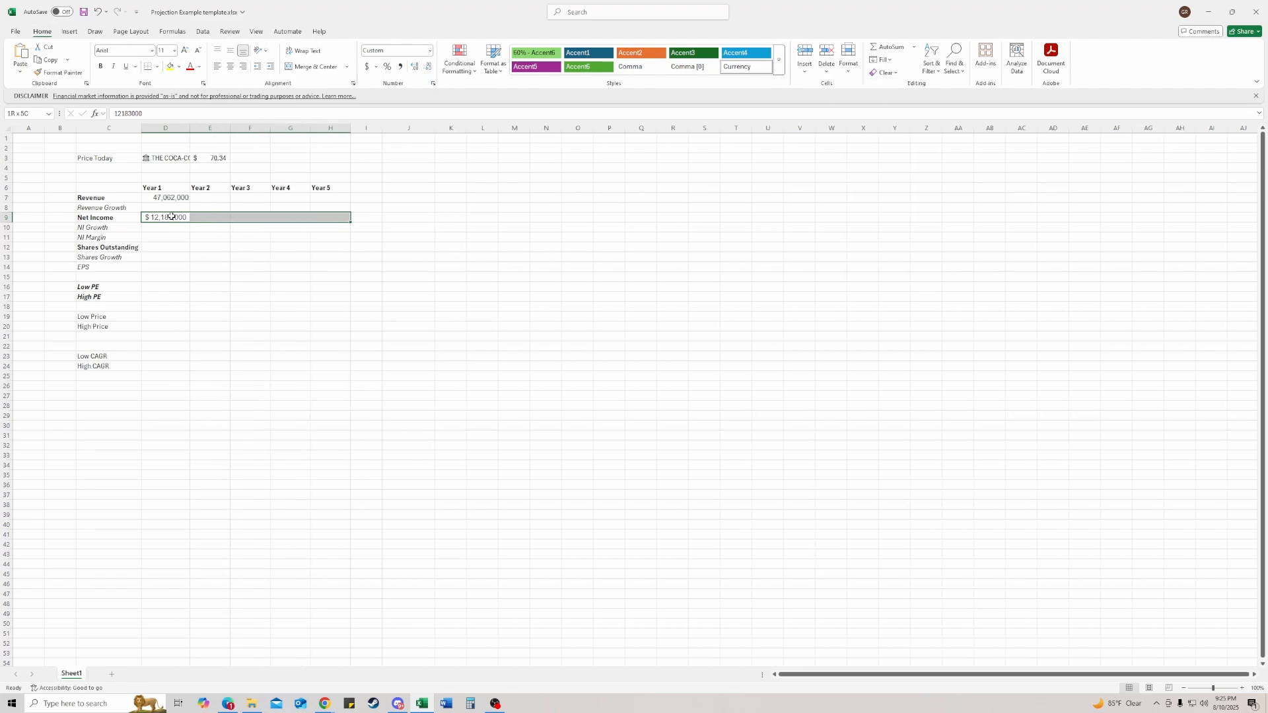
Format the Revenue cells D7:H7 as dollar Accounting values without decimals
{"action": "key", "text": "Up"}
{"action": "key", "text": "Up"}
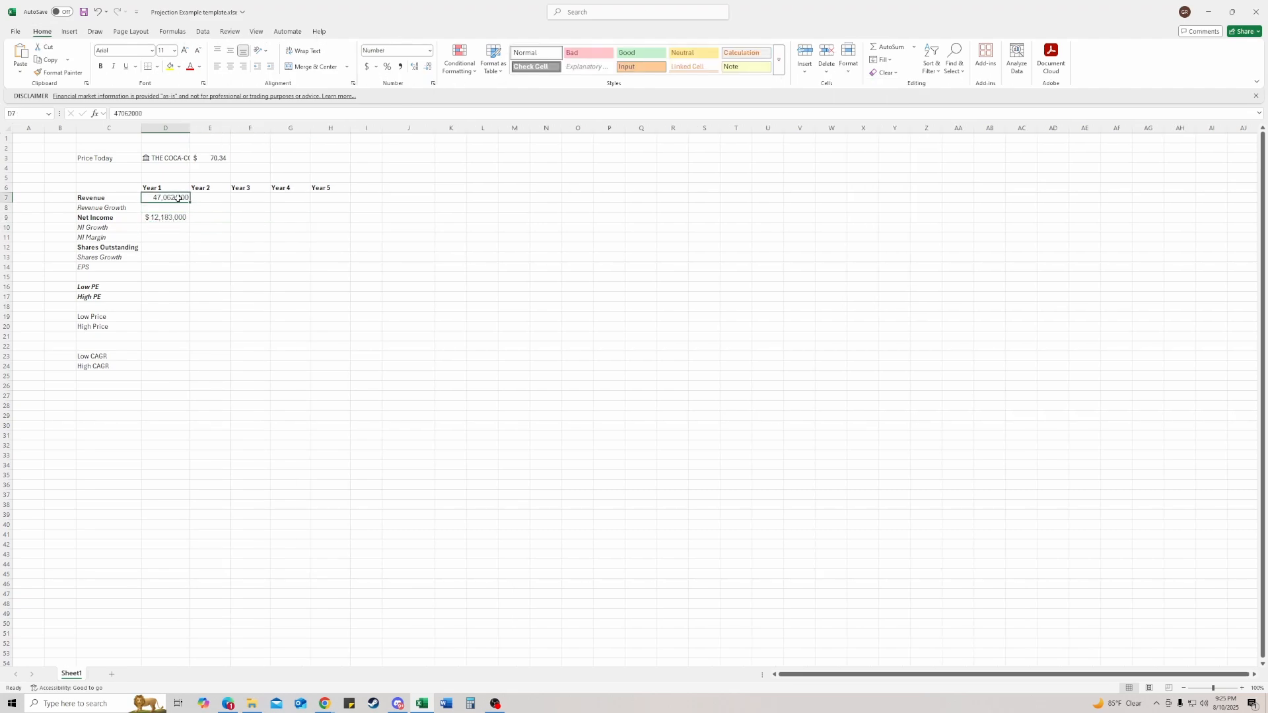
{"action": "key", "text": "shift+Right"}
{"action": "key", "text": "shift+Right"}
{"action": "key", "text": "shift+Right"}
{"action": "key", "text": "shift+Right"}
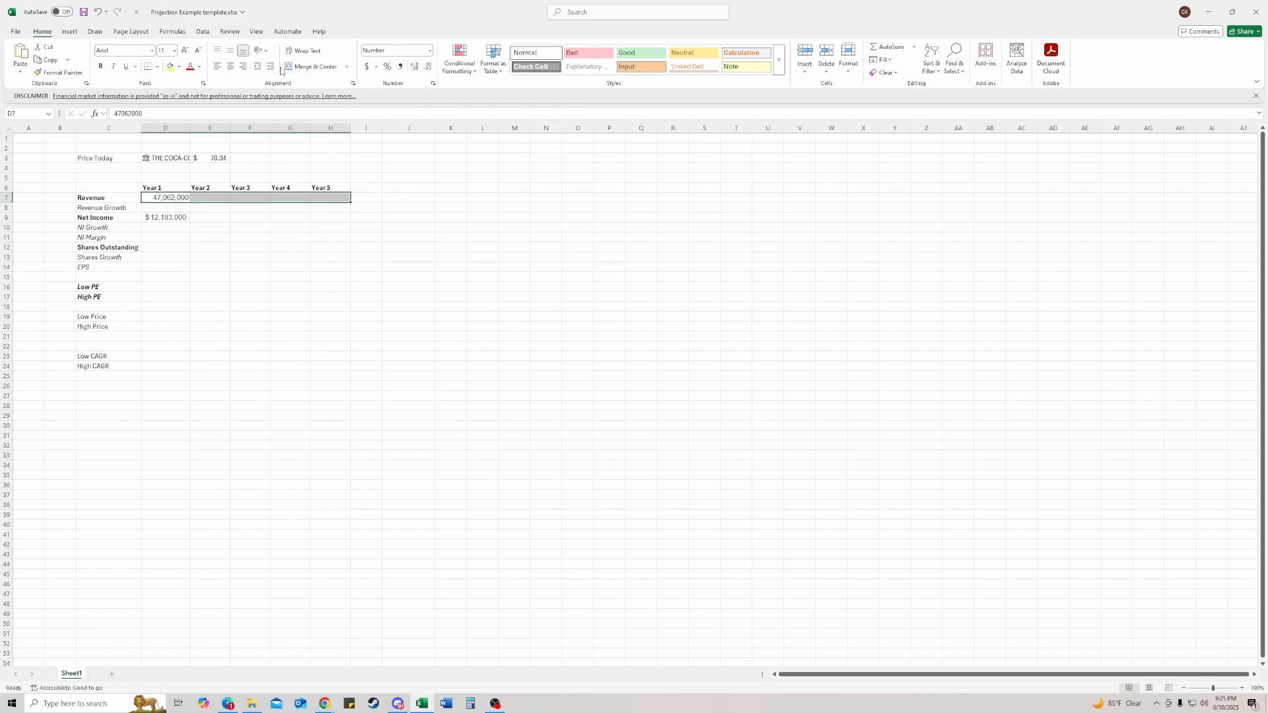
{"action": "left_click", "coordinate": [367, 66]}
{"action": "left_click", "coordinate": [428, 67]}
{"action": "left_click", "coordinate": [428, 67]}
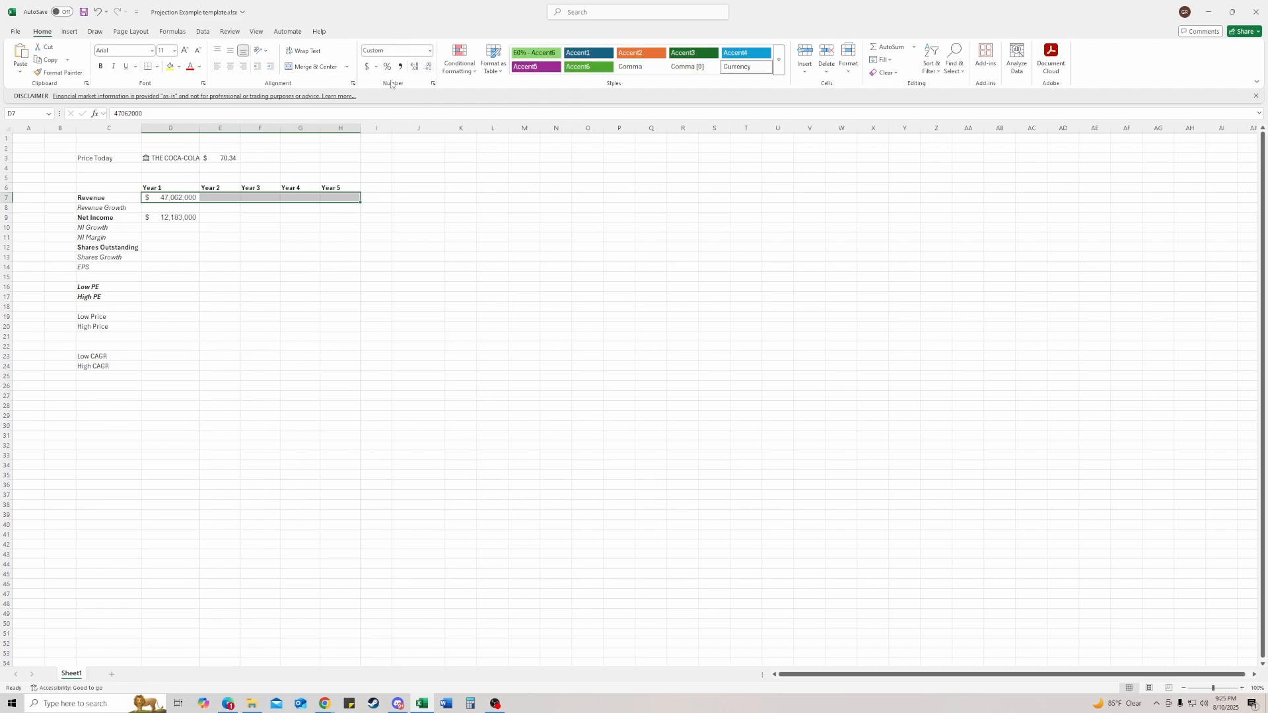
{"action": "left_click", "coordinate": [235, 219]}
{"action": "left_click", "coordinate": [300, 217]}
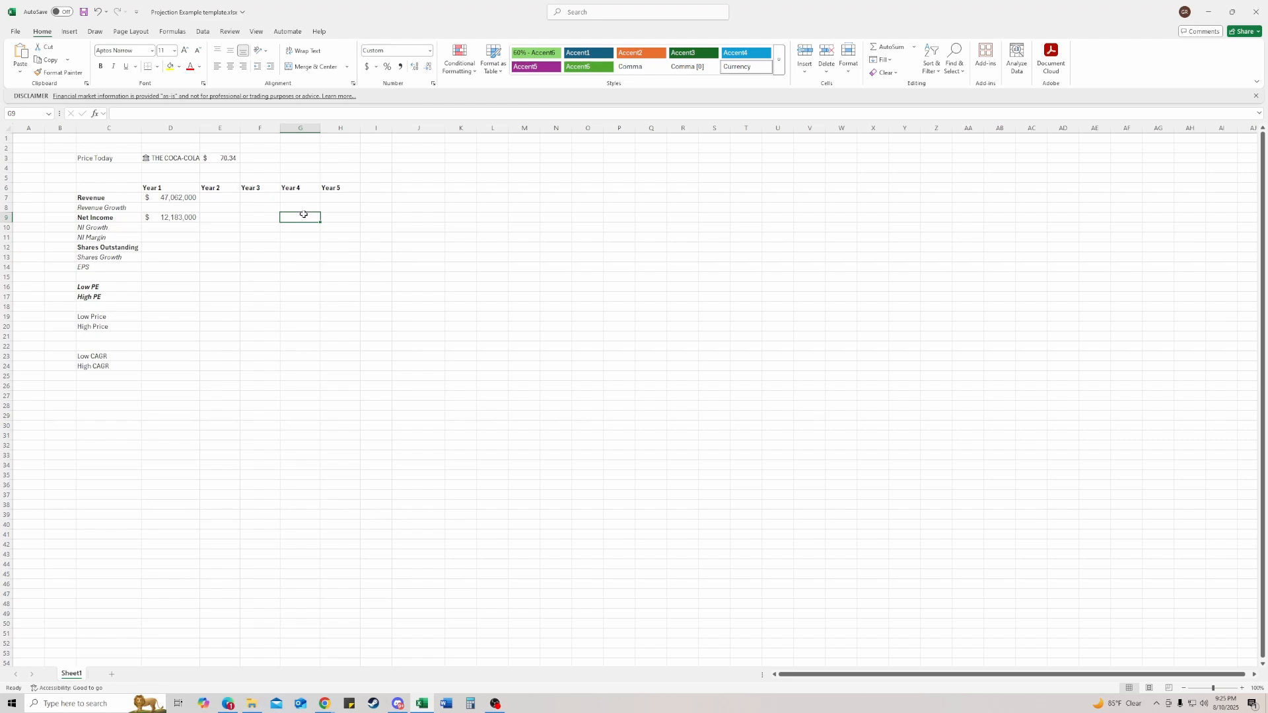
Calculate the Year 1 NI Margin in D11 by dividing Net Income by Revenue with the formula =D9/D7
{"action": "left_click", "coordinate": [190, 198]}
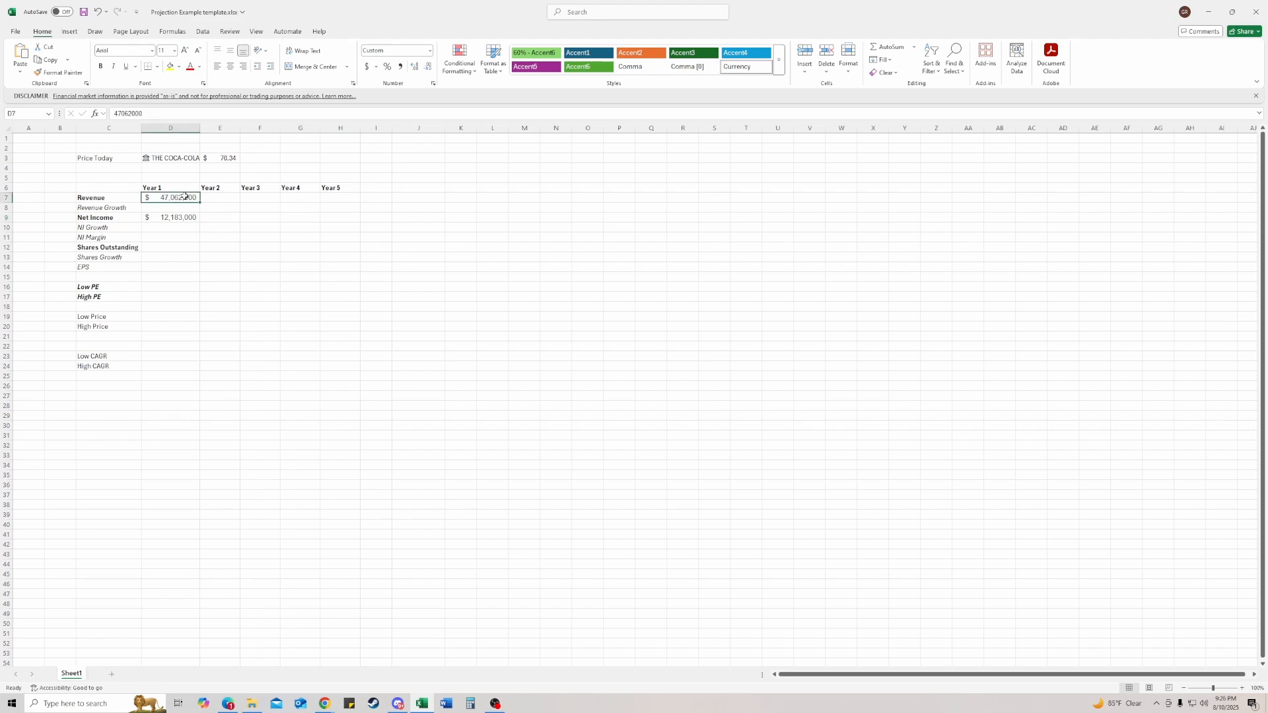
{"action": "left_click", "coordinate": [172, 217]}
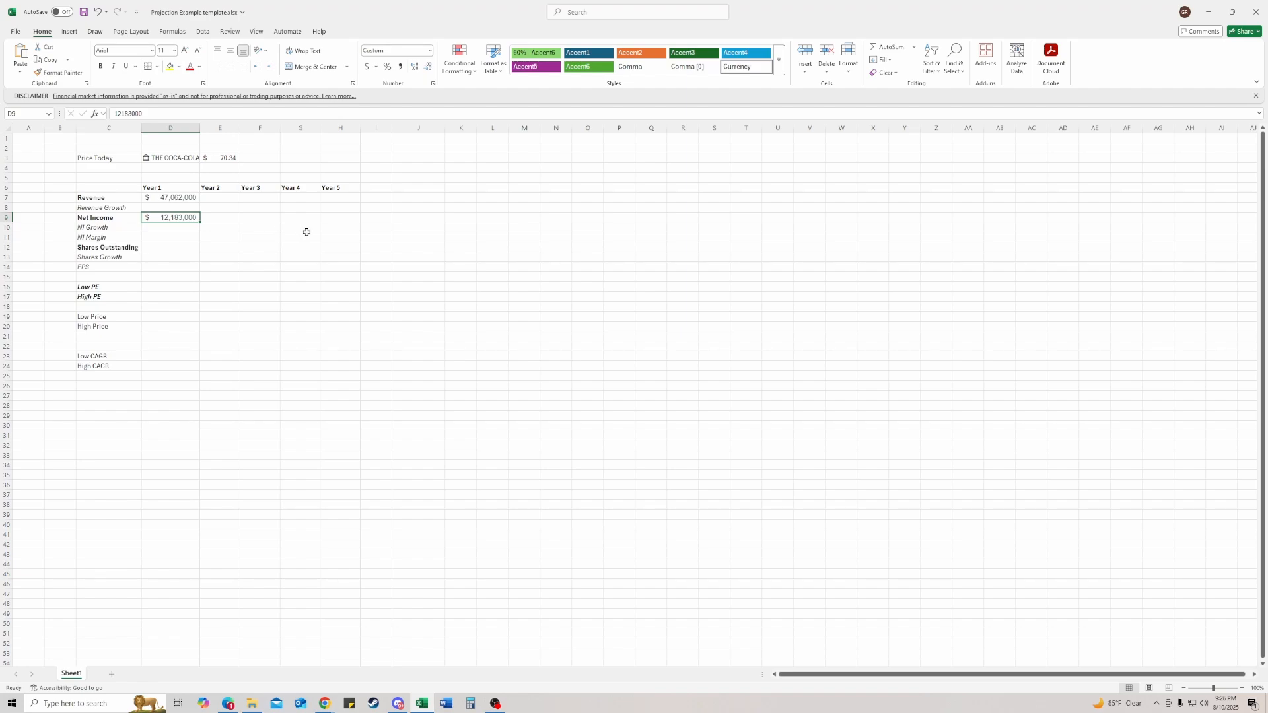
{"action": "key", "text": "Left"}
{"action": "key", "text": "Down"}
{"action": "key", "text": "Down"}
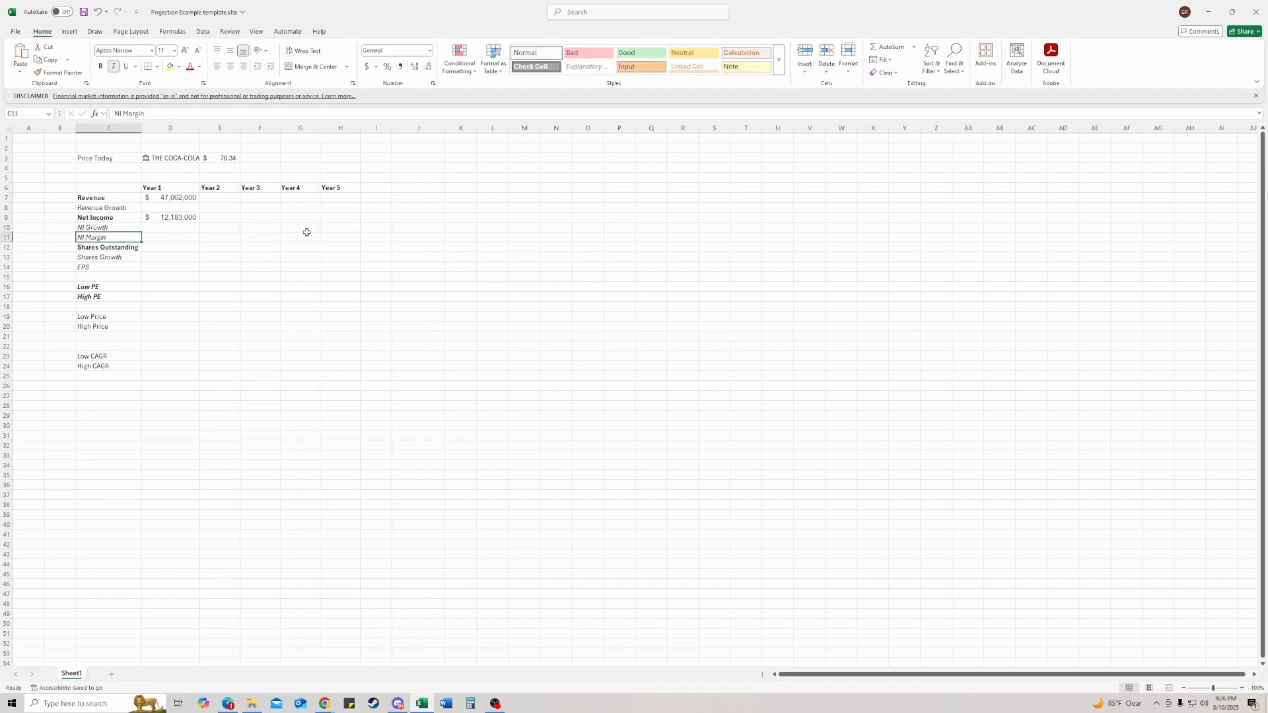
{"action": "key", "text": "Right"}
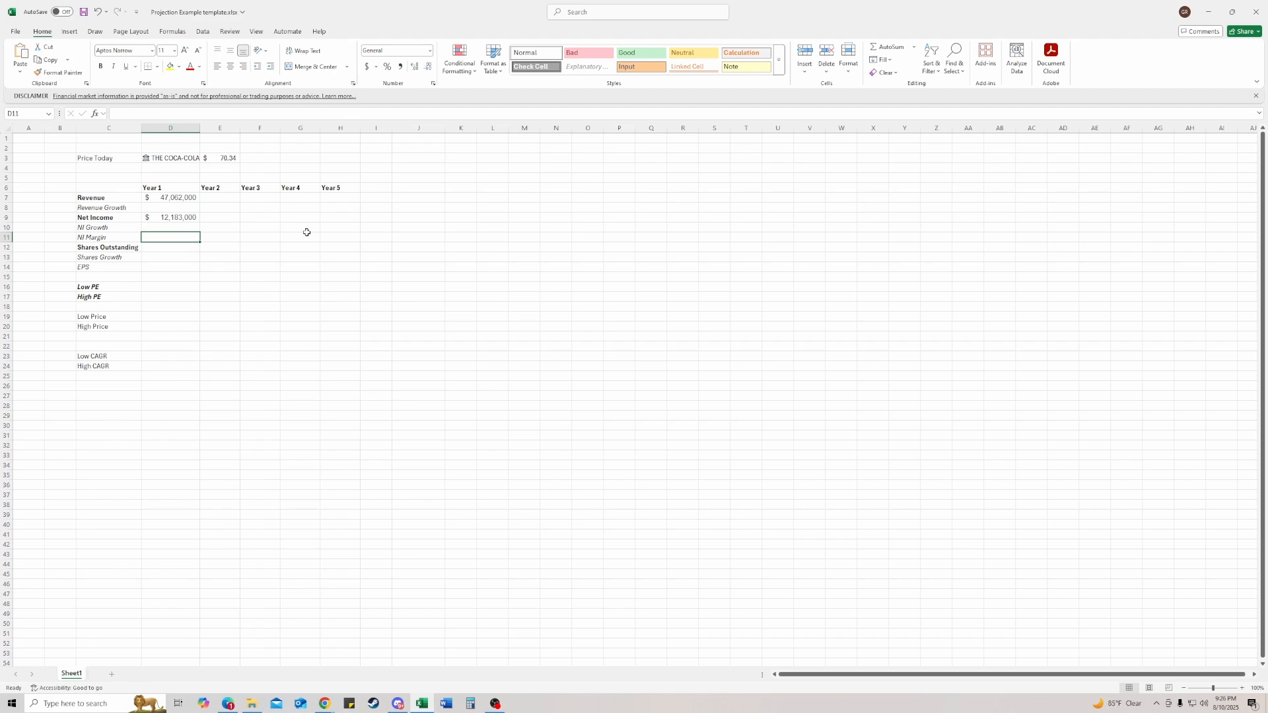
{"action": "type", "text": "="}
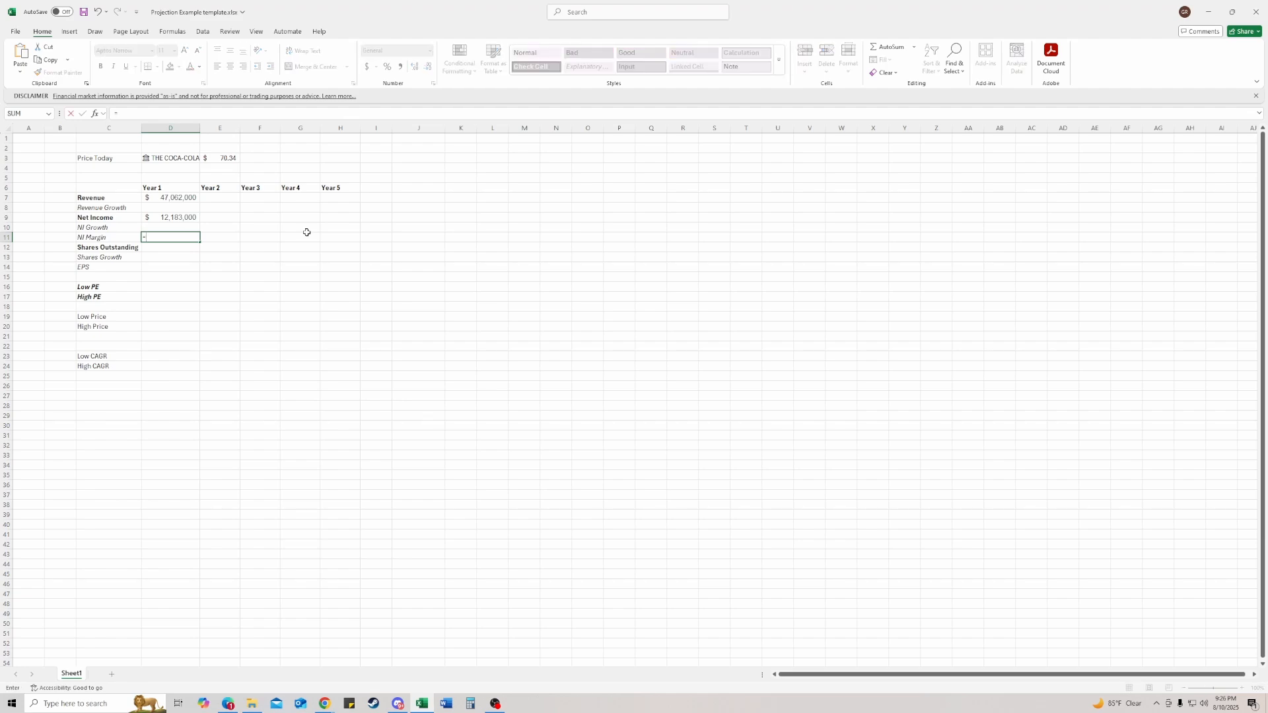
{"action": "key", "text": "Up"}
{"action": "key", "text": "Up"}
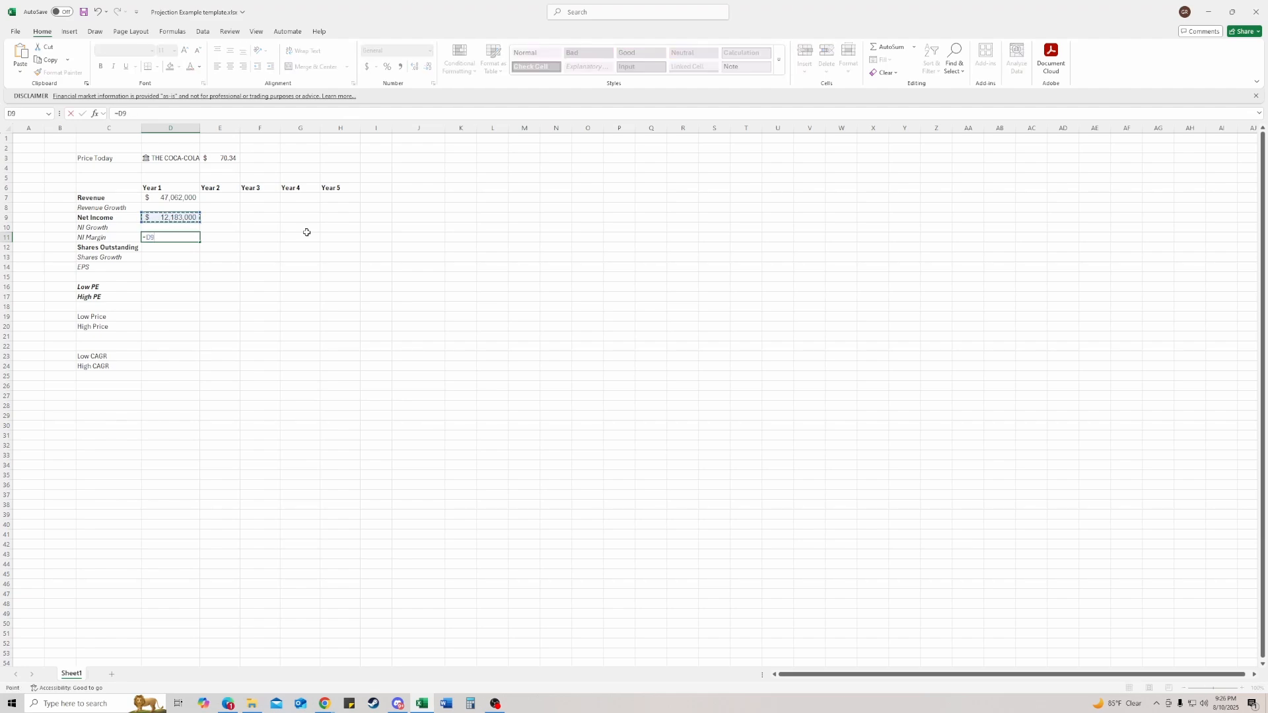
{"action": "type", "text": "/"}
{"action": "key", "text": "Up"}
{"action": "key", "text": "Up"}
{"action": "key", "text": "Up"}
{"action": "key", "text": "Up"}
{"action": "key", "text": "Return"}
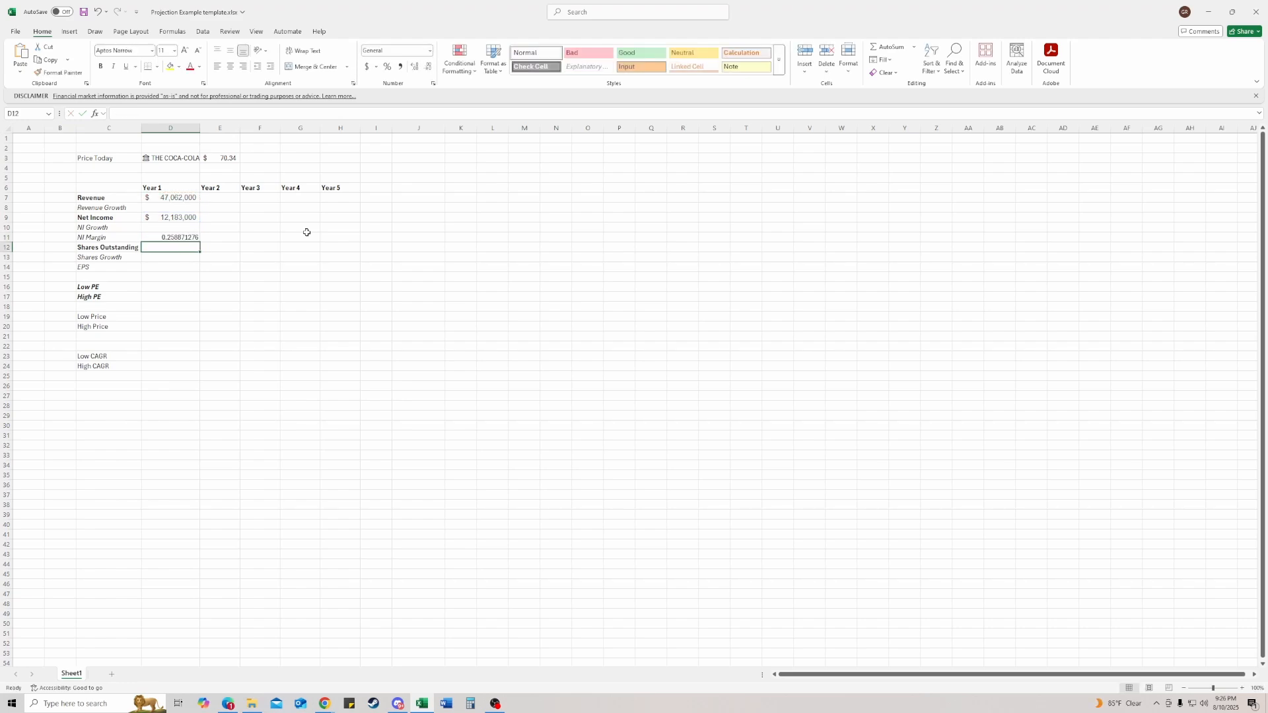
Format the NI Margin cells D11:H11 as percentages with two decimal places
{"action": "key", "text": "Up"}
{"action": "key", "text": "shift+Right"}
{"action": "key", "text": "shift+Right"}
{"action": "key", "text": "shift+Right"}
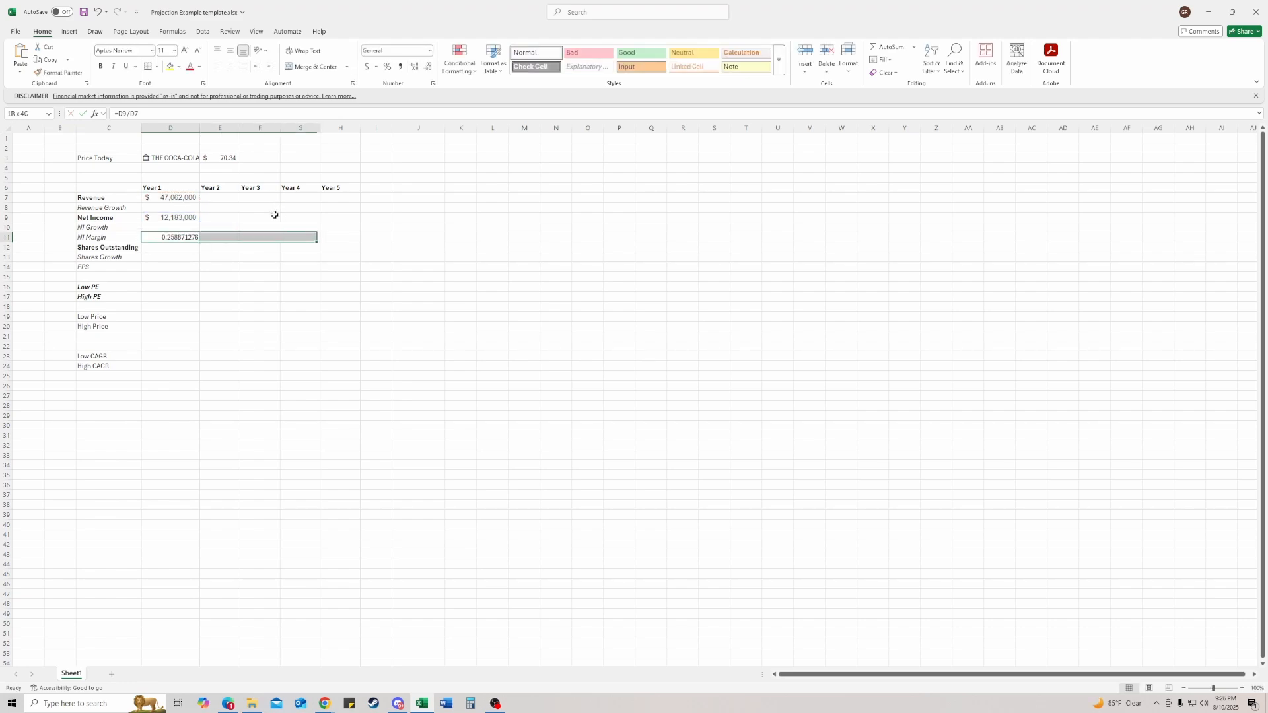
{"action": "key", "text": "shift+Right"}
{"action": "left_click", "coordinate": [388, 66]}
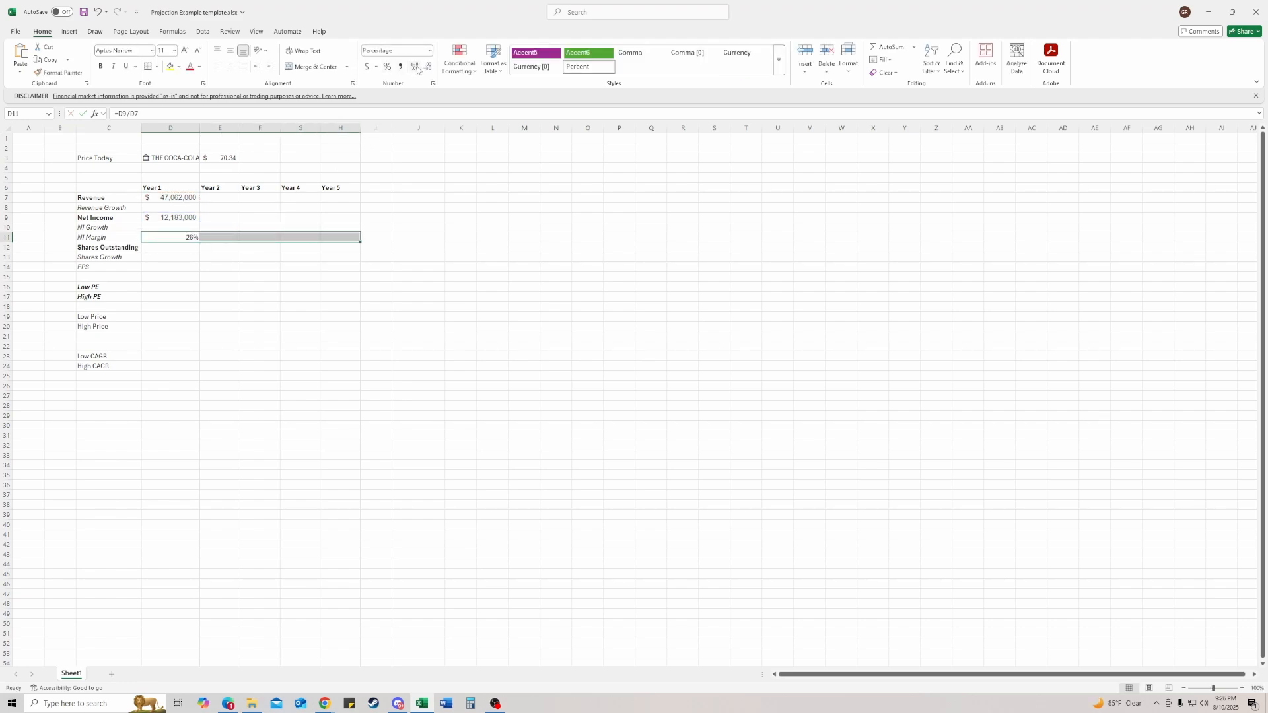
{"action": "left_click", "coordinate": [415, 67]}
{"action": "left_click", "coordinate": [416, 66]}
{"action": "left_click", "coordinate": [229, 258]}
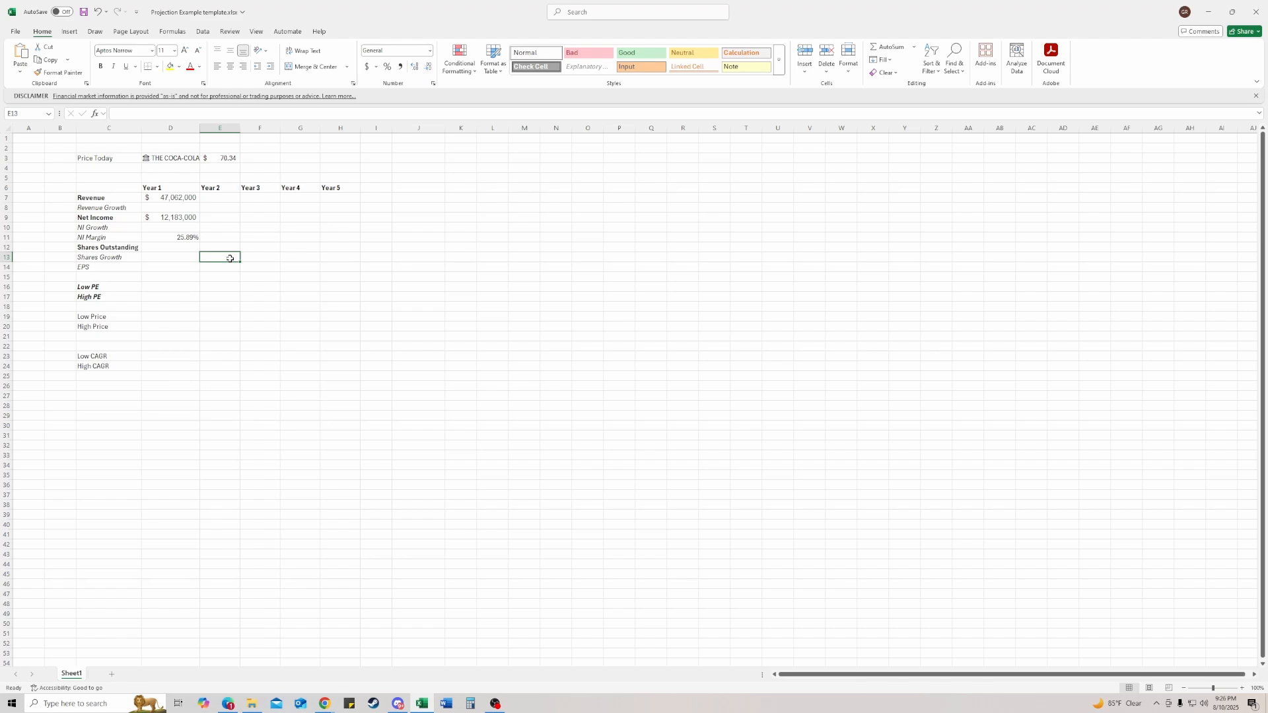
Review the Year 1 NI Margin formula in D11 and the Net Income and Revenue cells it references
{"action": "key", "text": "Up"}
{"action": "key", "text": "Up"}
{"action": "key", "text": "Left"}
{"action": "key", "text": "Left"}
{"action": "key", "text": "Up"}
{"action": "key", "text": "Right"}
{"action": "key", "text": "Down"}
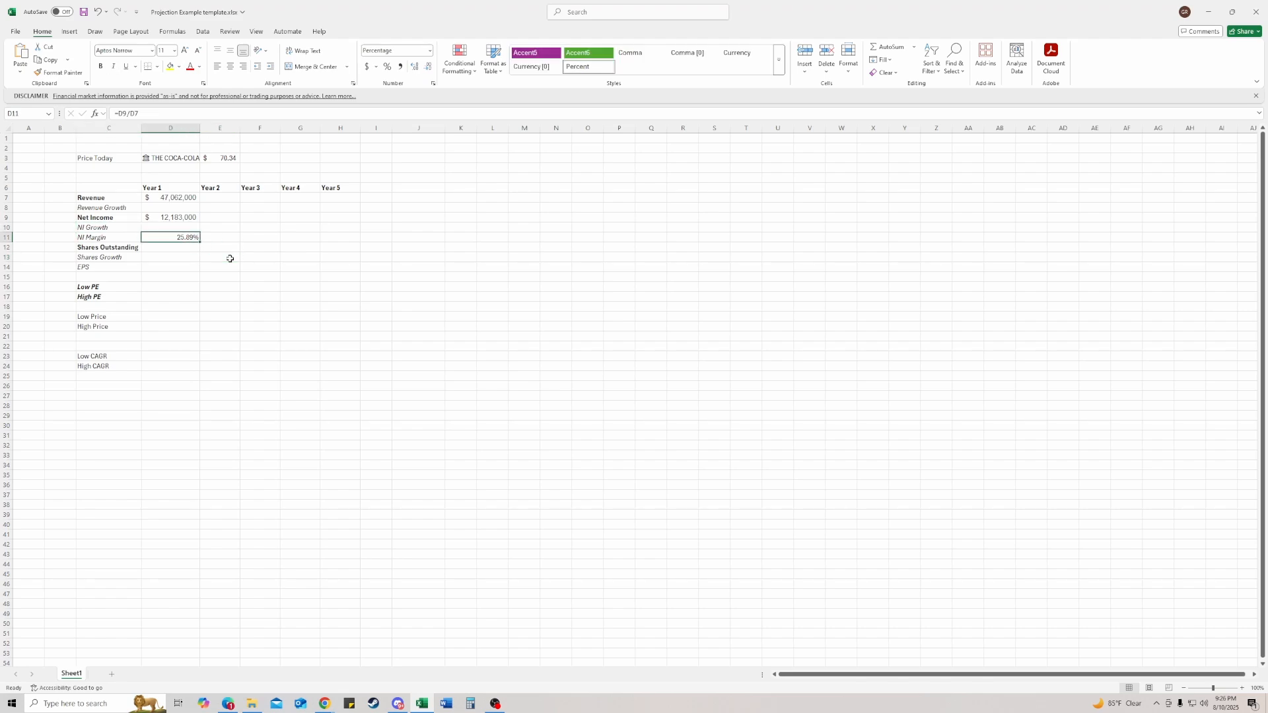
{"action": "key", "text": "Up"}
{"action": "key", "text": "Up"}
{"action": "key", "text": "Up"}
{"action": "key", "text": "Up"}
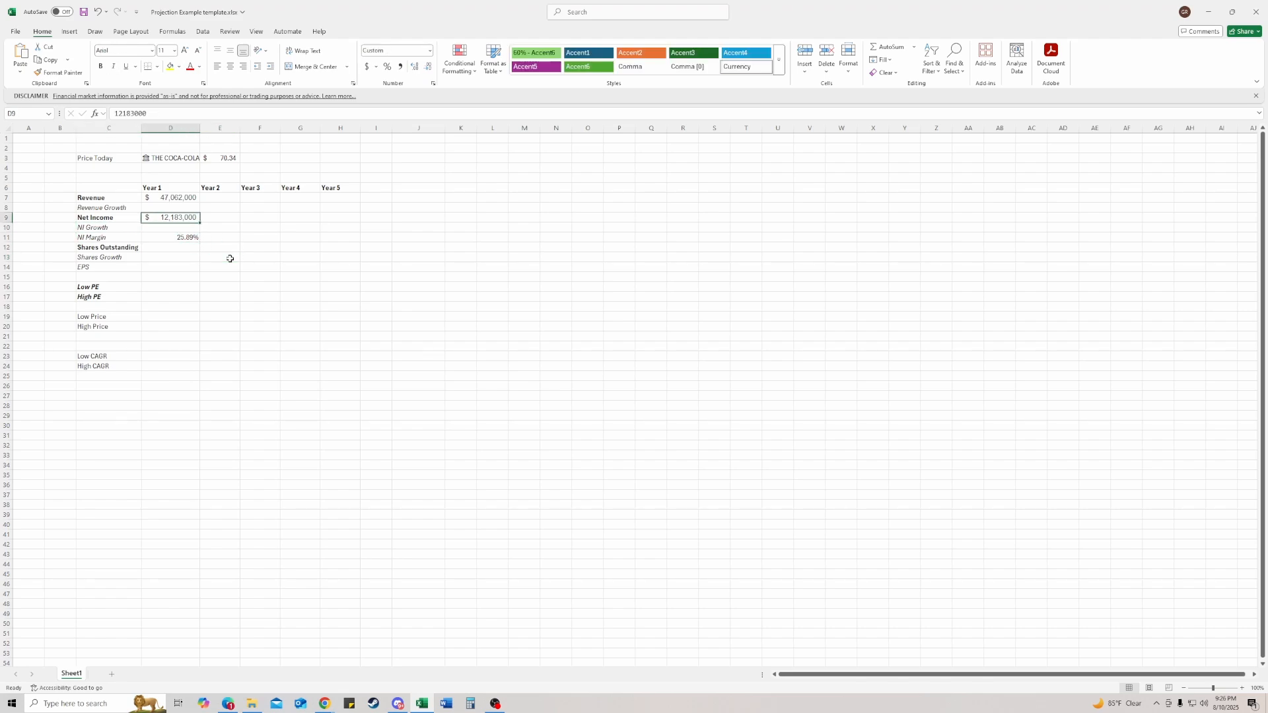
{"action": "key", "text": "Down"}
{"action": "key", "text": "Down"}
{"action": "key", "text": "Down"}
{"action": "key", "text": "Down"}
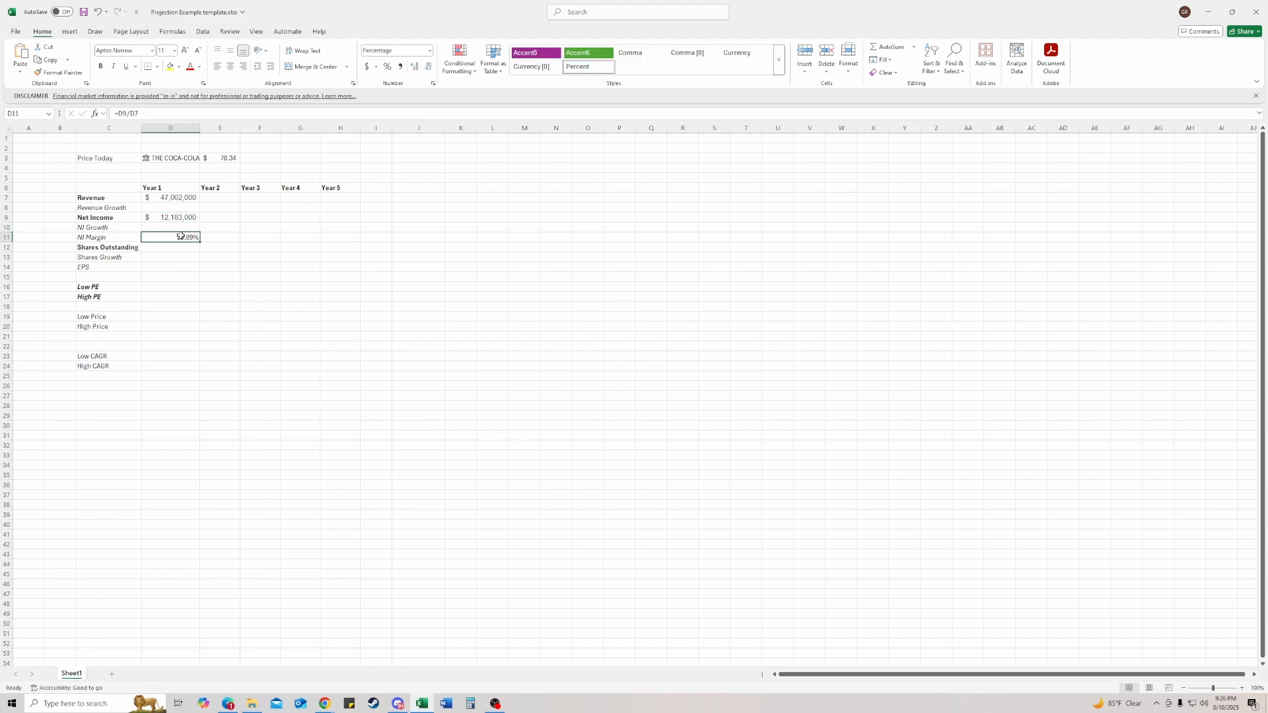
{"action": "left_click", "coordinate": [120, 113]}
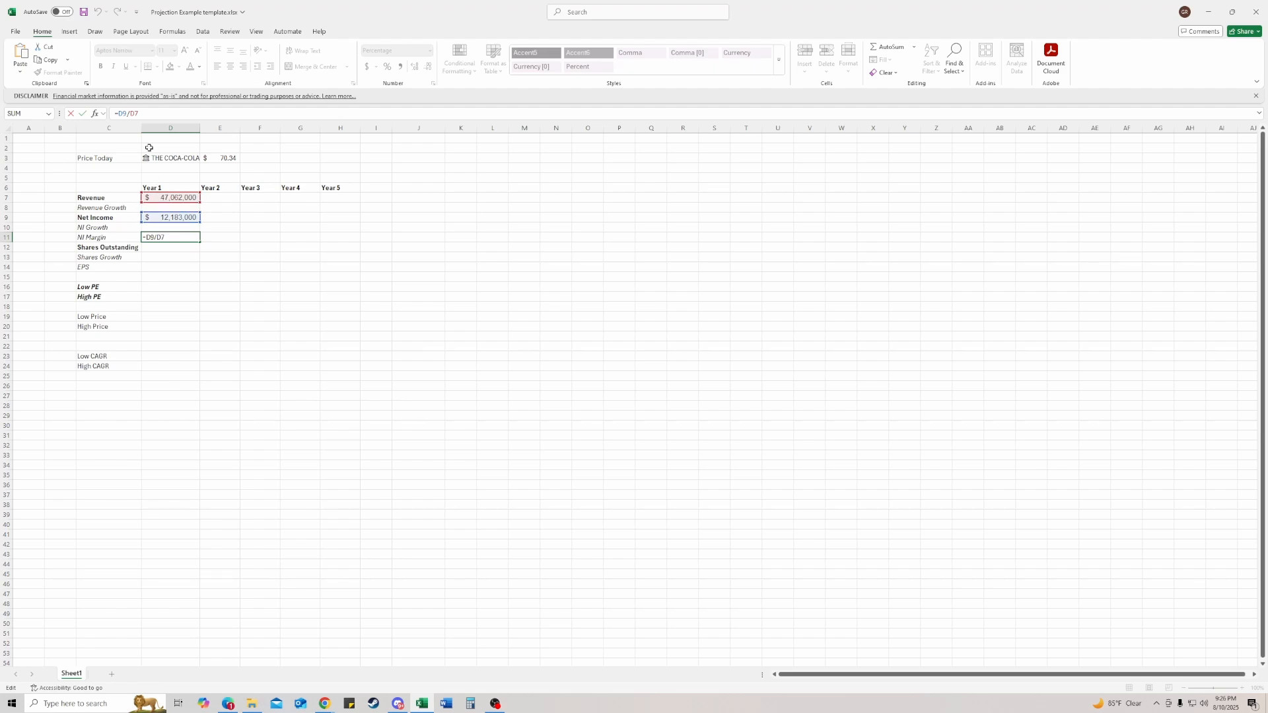
{"action": "key", "text": "Escape"}
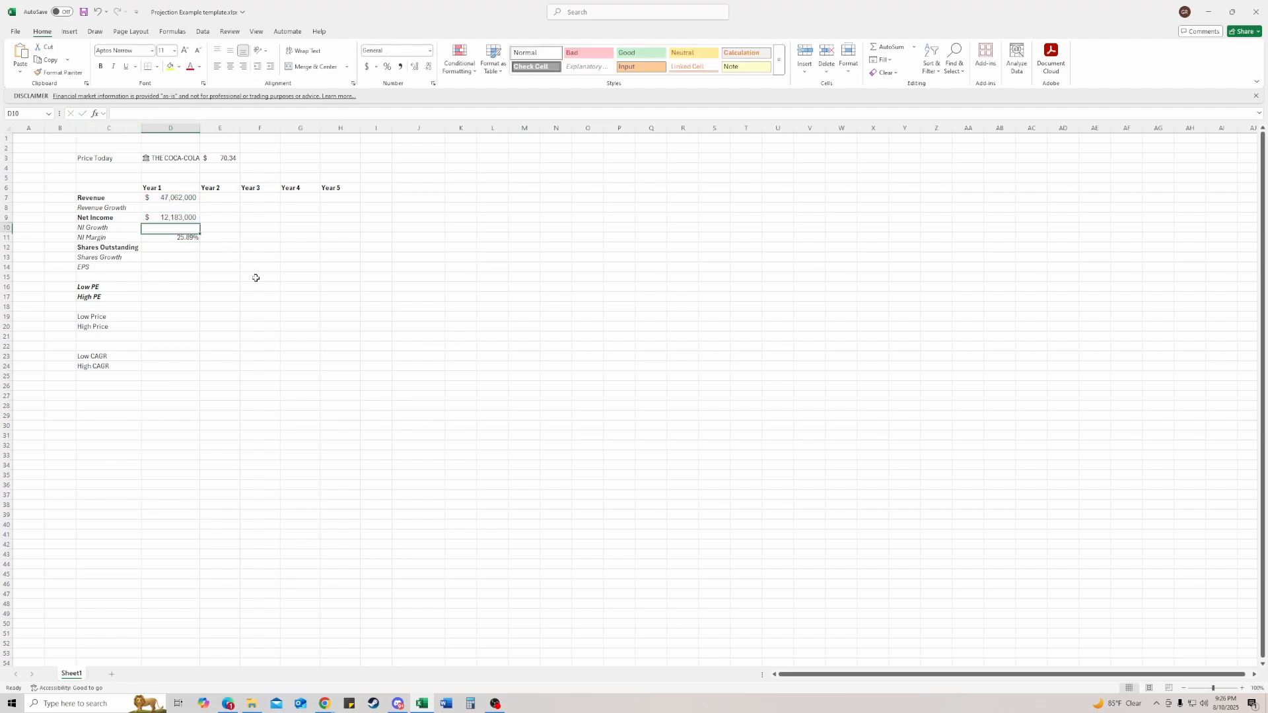
Copy the Year 1 NI Margin formula from D11 across the Year 2 to Year 5 cells E11:H11
{"action": "key", "text": "ctrl+c"}
{"action": "key", "text": "shift+Right"}
{"action": "key", "text": "shift+Right"}
{"action": "key", "text": "shift+Right"}
{"action": "key", "text": "shift+Right"}
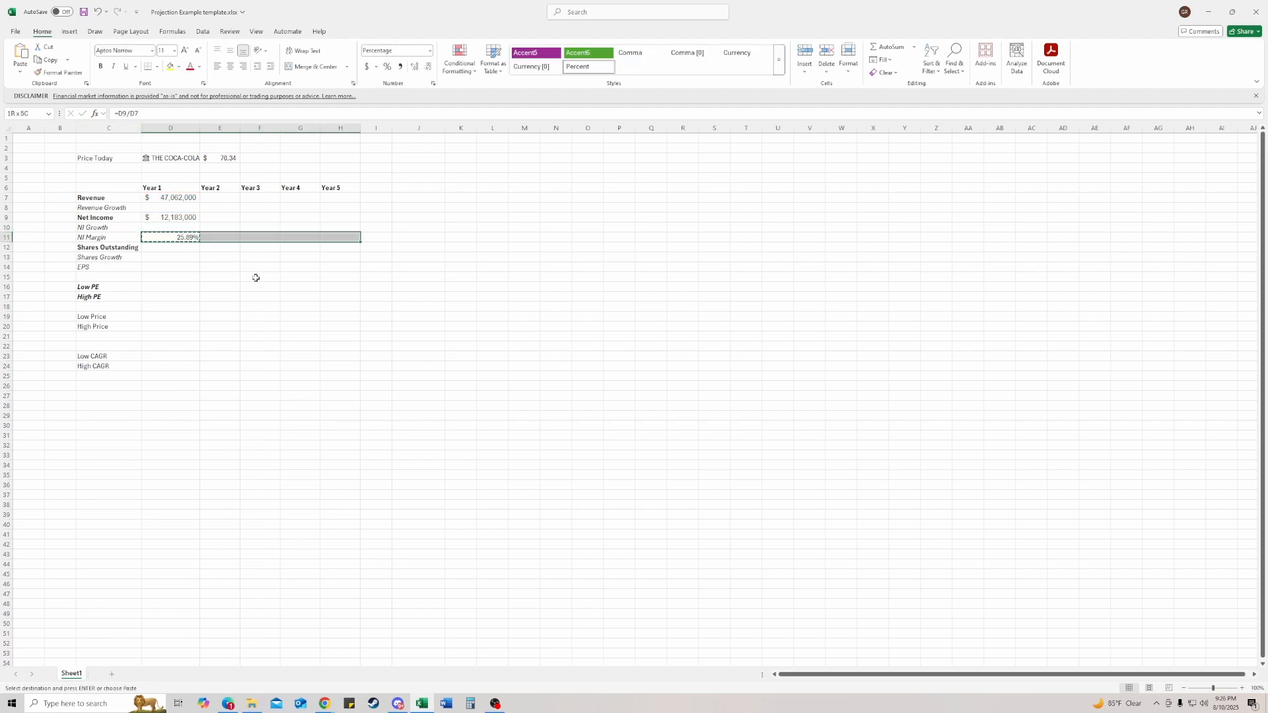
{"action": "key", "text": "ctrl+v"}
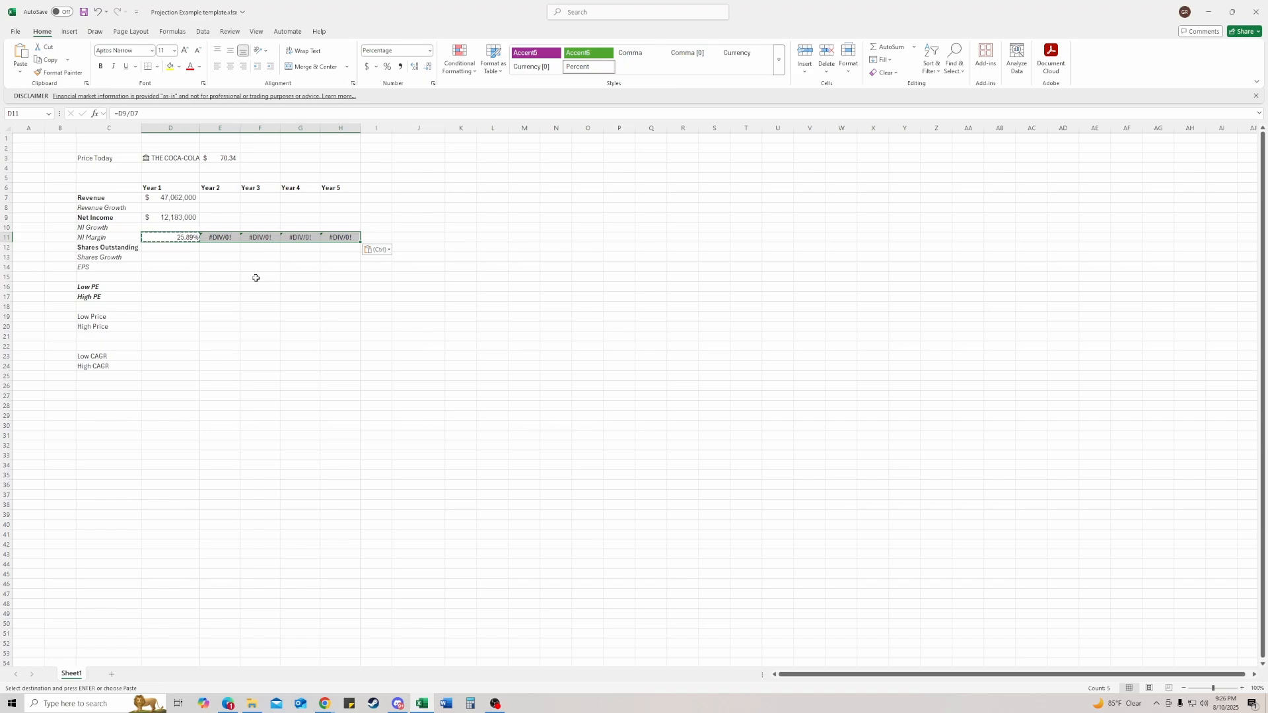
{"action": "key", "text": "Left"}
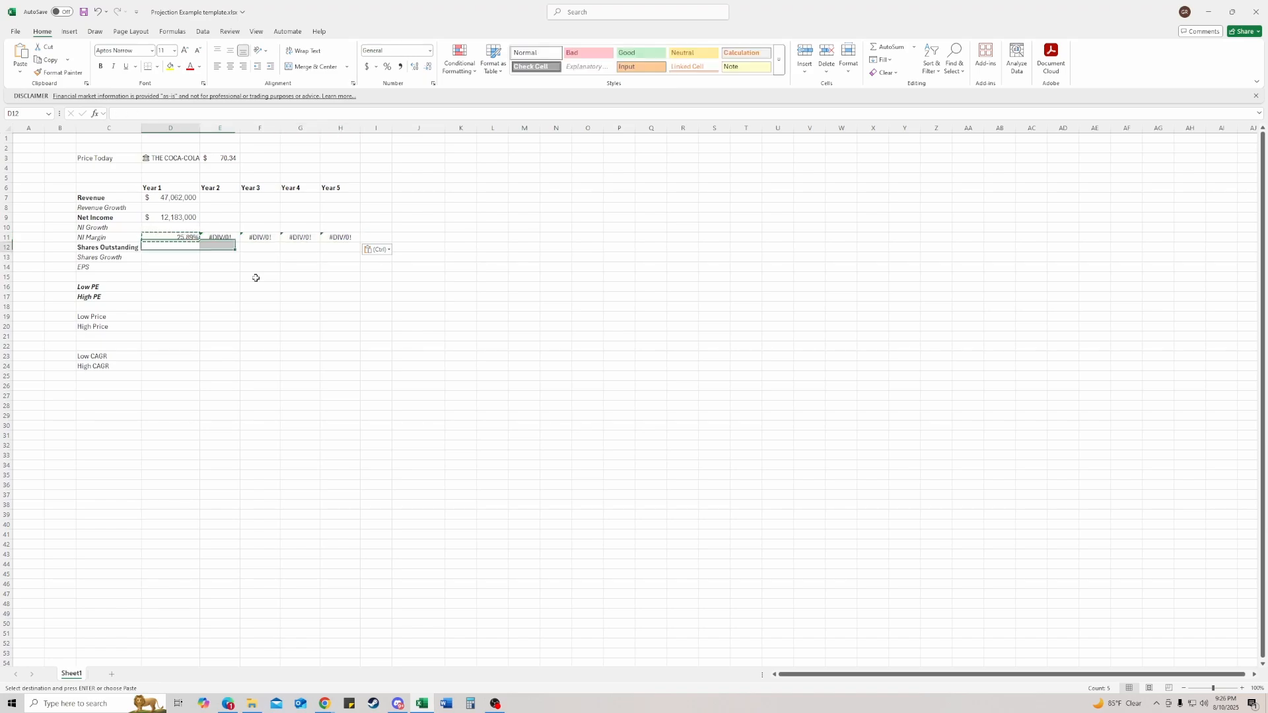
{"action": "key", "text": "Down"}
{"action": "key", "text": "Down"}
{"action": "key", "text": "Up"}
{"action": "key", "text": "Down"}
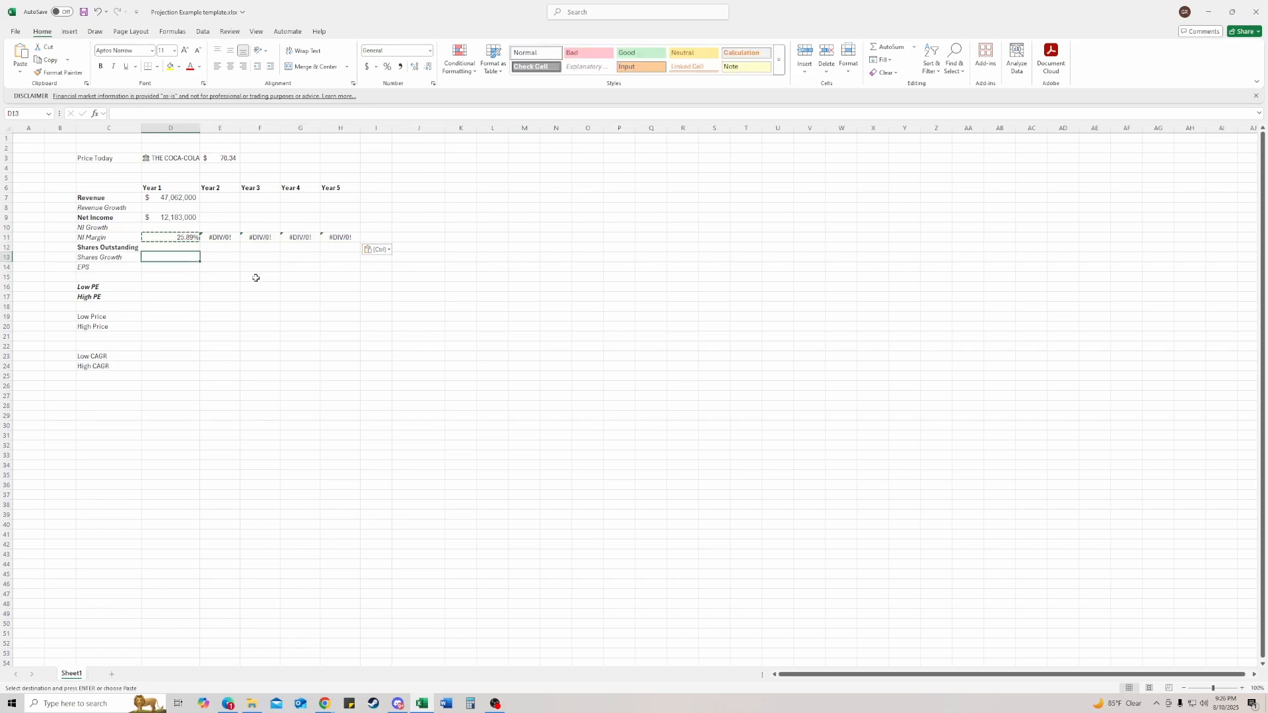
{"action": "key", "text": "Down"}
{"action": "key", "text": "Down"}
{"action": "key", "text": "Up"}
{"action": "key", "text": "Up"}
{"action": "key", "text": "Up"}
{"action": "key", "text": "Up"}
{"action": "key", "text": "Up"}
{"action": "key", "text": "Up"}
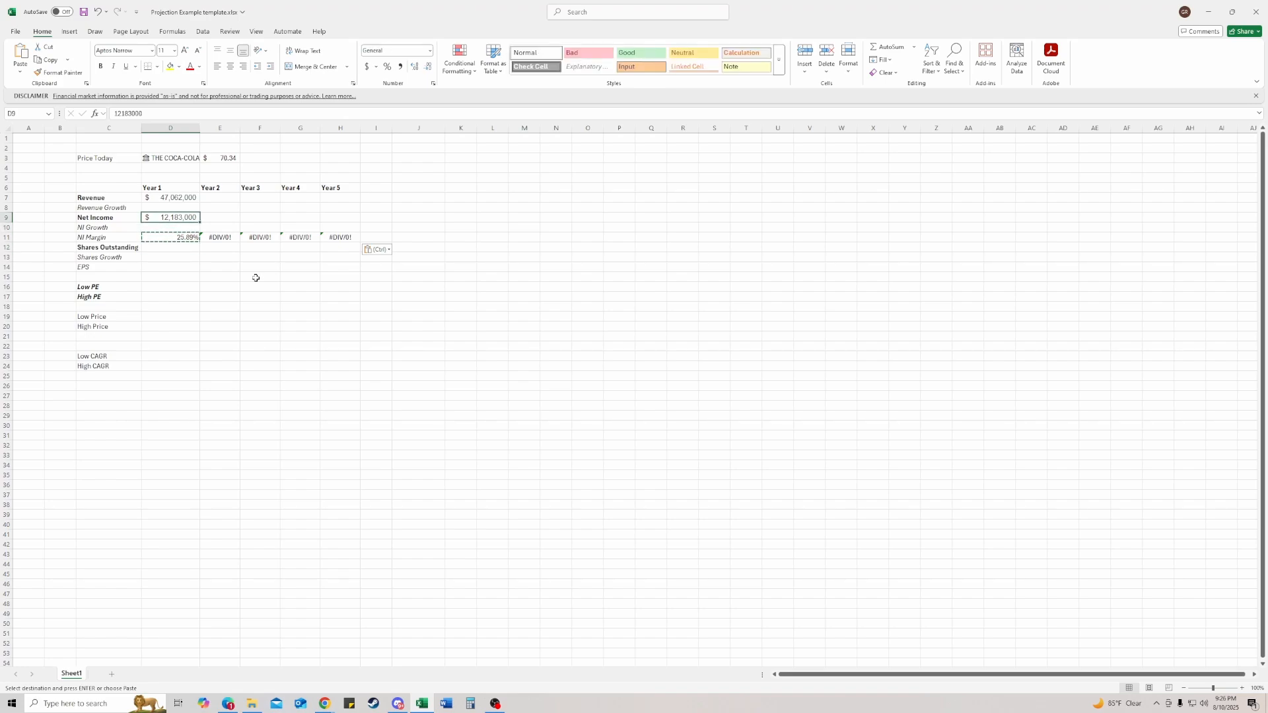
Copy the TTM Diluted Average Shares figure, 4,316,500, from Coca-Cola's Yahoo Finance income statement into the Year 1 Shares Outstanding cell D12 in Excel
{"action": "key", "text": "Down"}
{"action": "key", "text": "Down"}
{"action": "key", "text": "Down"}
{"action": "key", "text": "Left"}
{"action": "key", "text": "Right"}
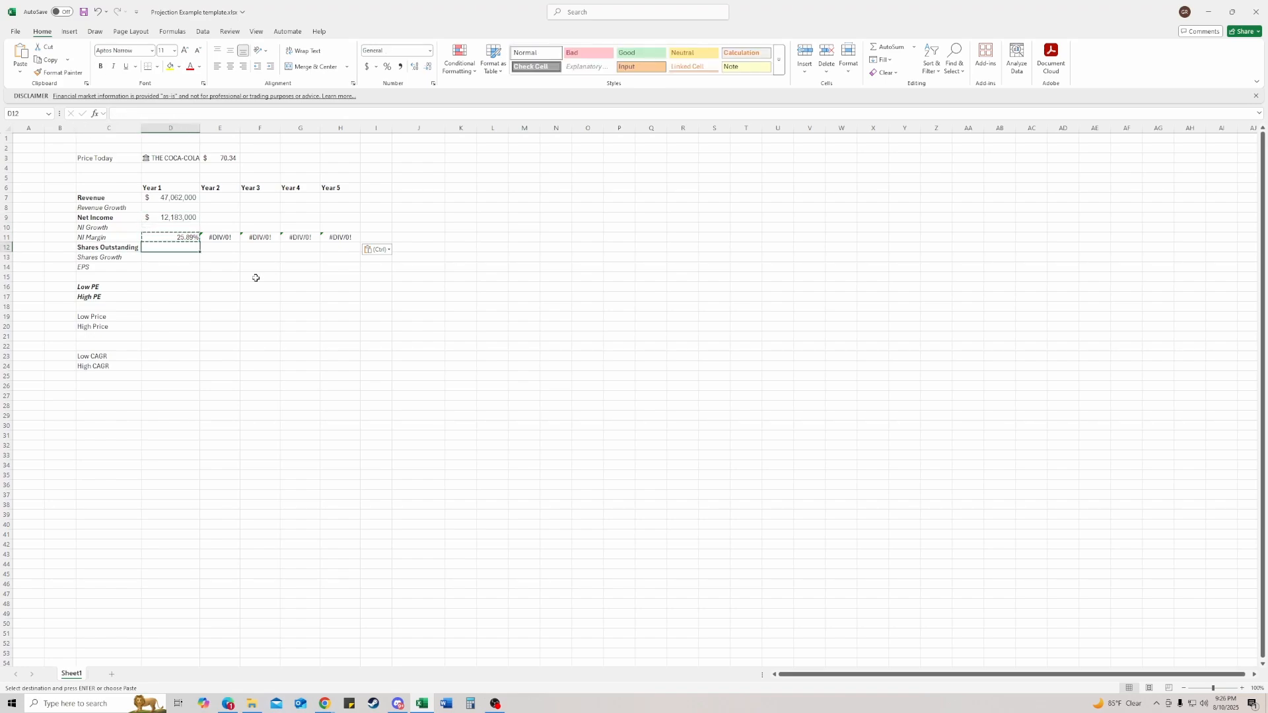
{"action": "key", "text": "alt+Tab"}
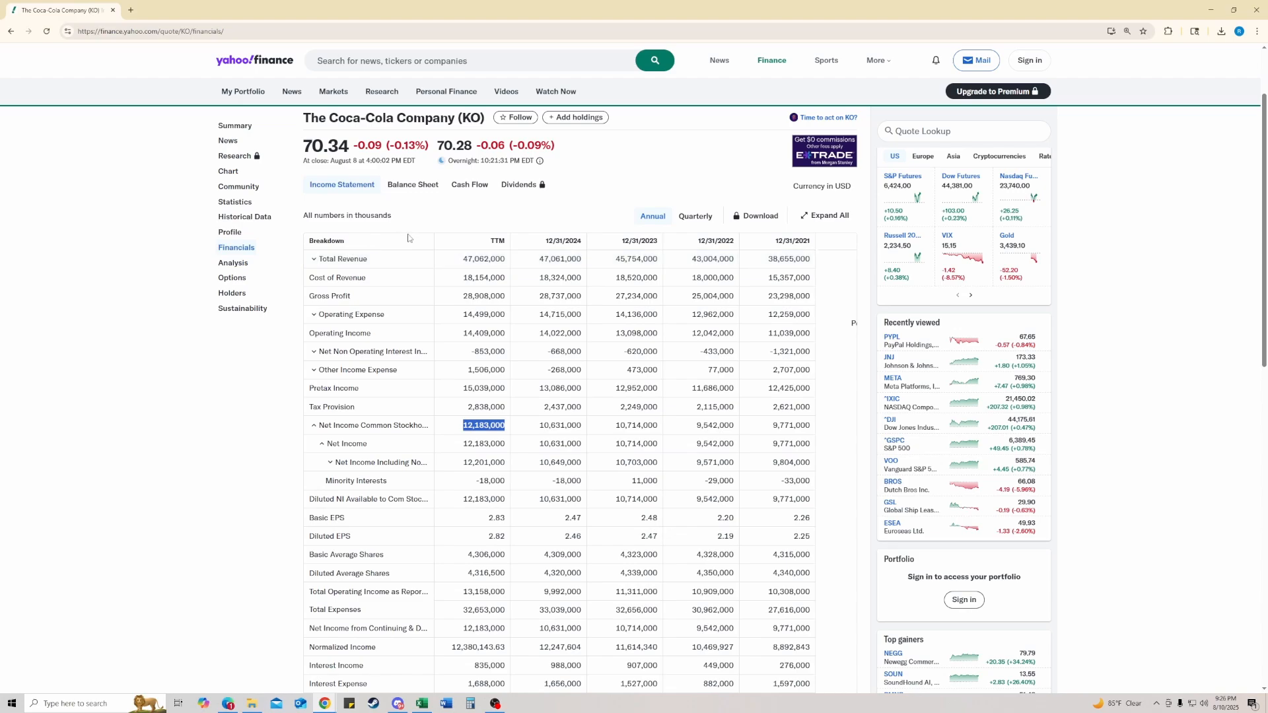
{"action": "scroll", "coordinate": [415, 241], "scroll_direction": "down", "scroll_amount": 2}
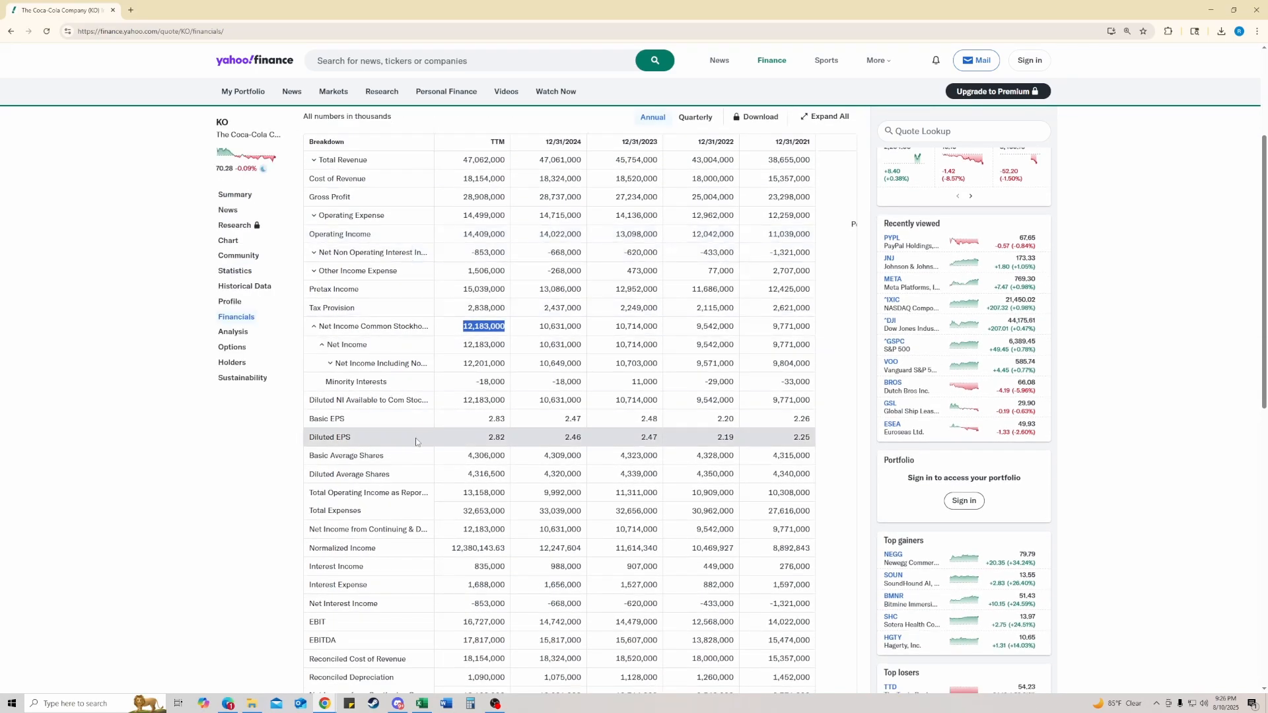
{"action": "left_click_drag", "start_coordinate": [467, 474], "coordinate": [501, 474]}
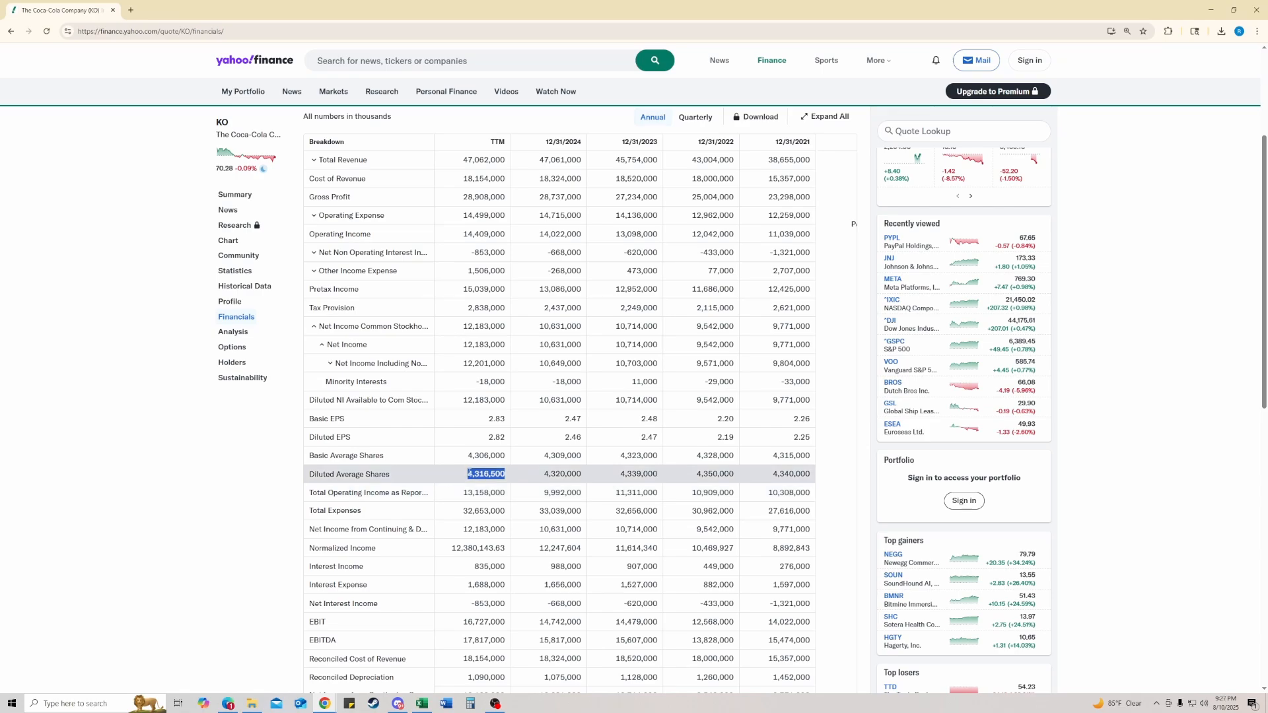
{"action": "scroll", "coordinate": [479, 488], "scroll_direction": "up", "scroll_amount": 1}
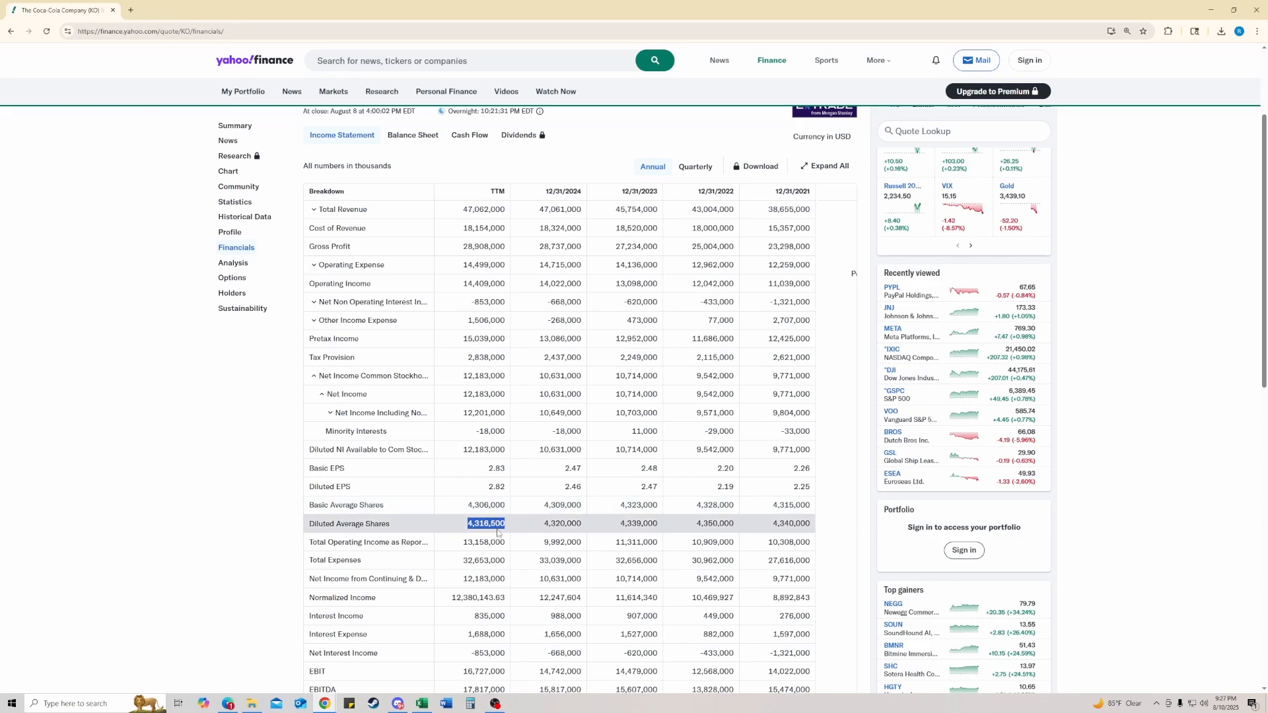
{"action": "key", "text": "ctrl+c"}
{"action": "key", "text": "alt+Tab"}
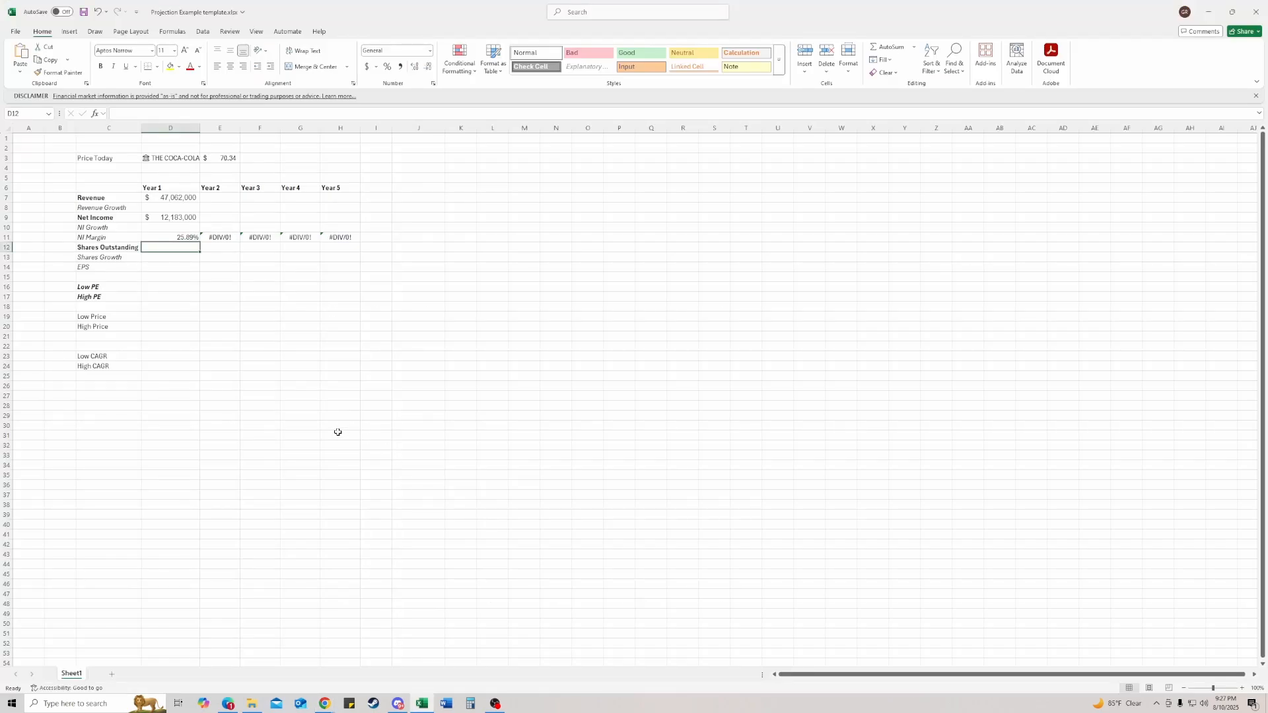
{"action": "key", "text": "ctrl+v"}
{"action": "key", "text": "alt+Tab"}
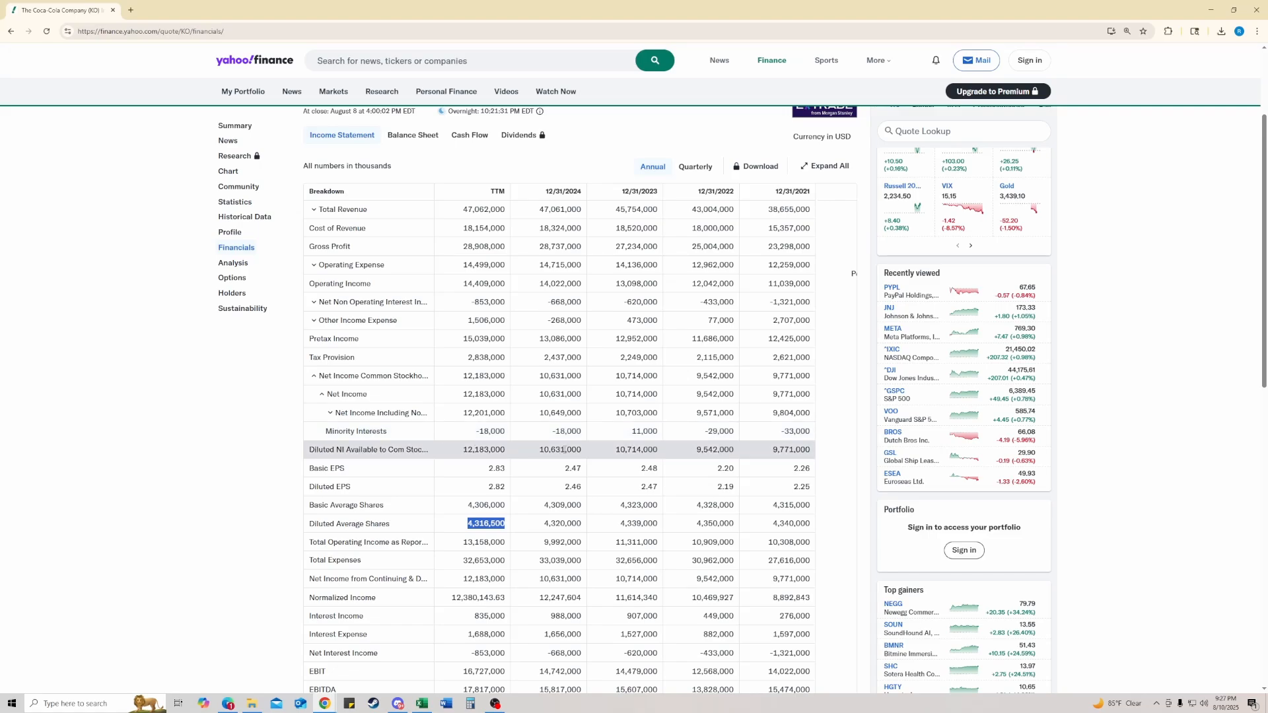
{"action": "key", "text": "alt+Tab"}
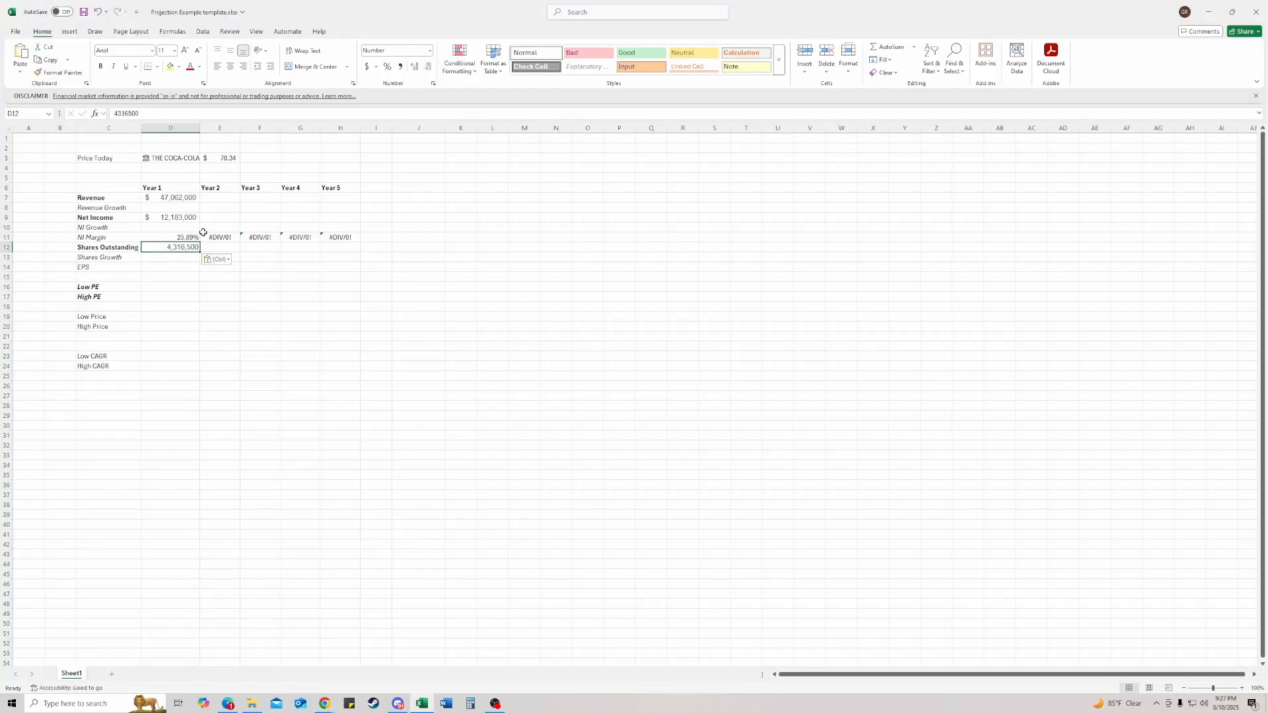
{"action": "left_click", "coordinate": [242, 250]}
{"action": "left_click", "coordinate": [128, 248]}
{"action": "left_click", "coordinate": [173, 249]}
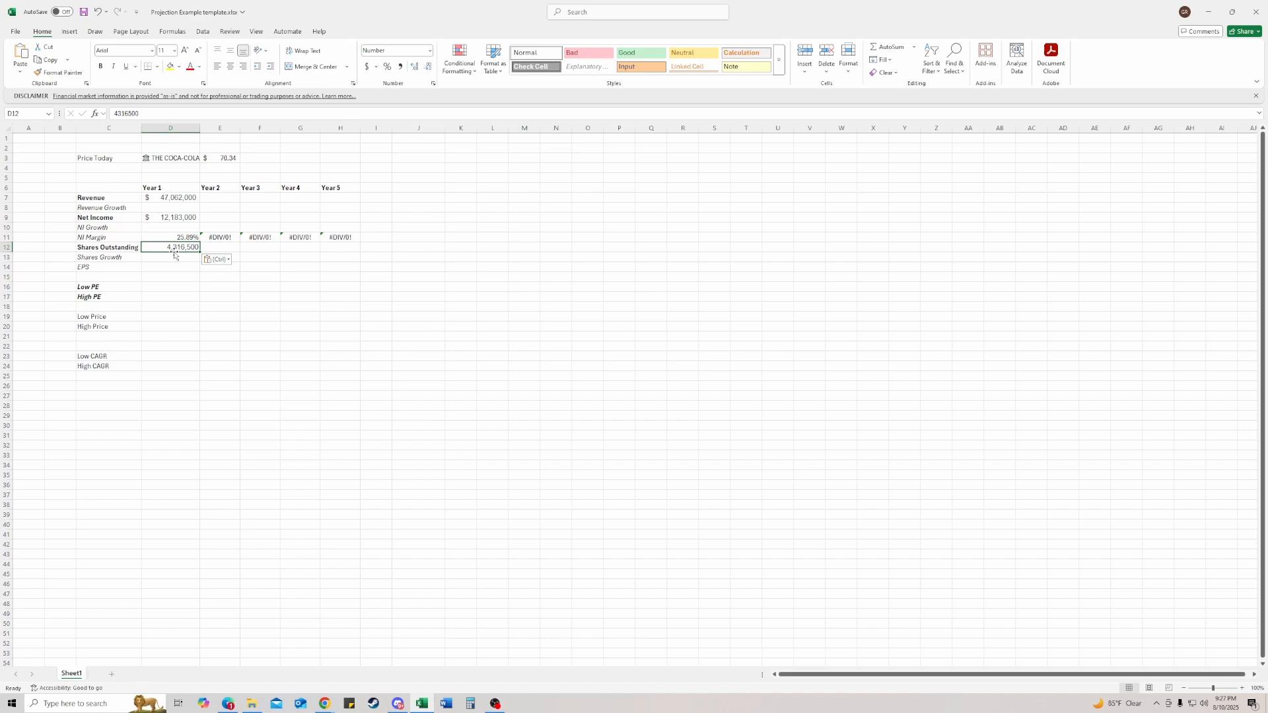
Calculate the Year 1 EPS in D14 by dividing Net Income by Shares Outstanding with the formula =D9/D12
{"action": "left_click", "coordinate": [162, 264]}
{"action": "type", "text": "="}
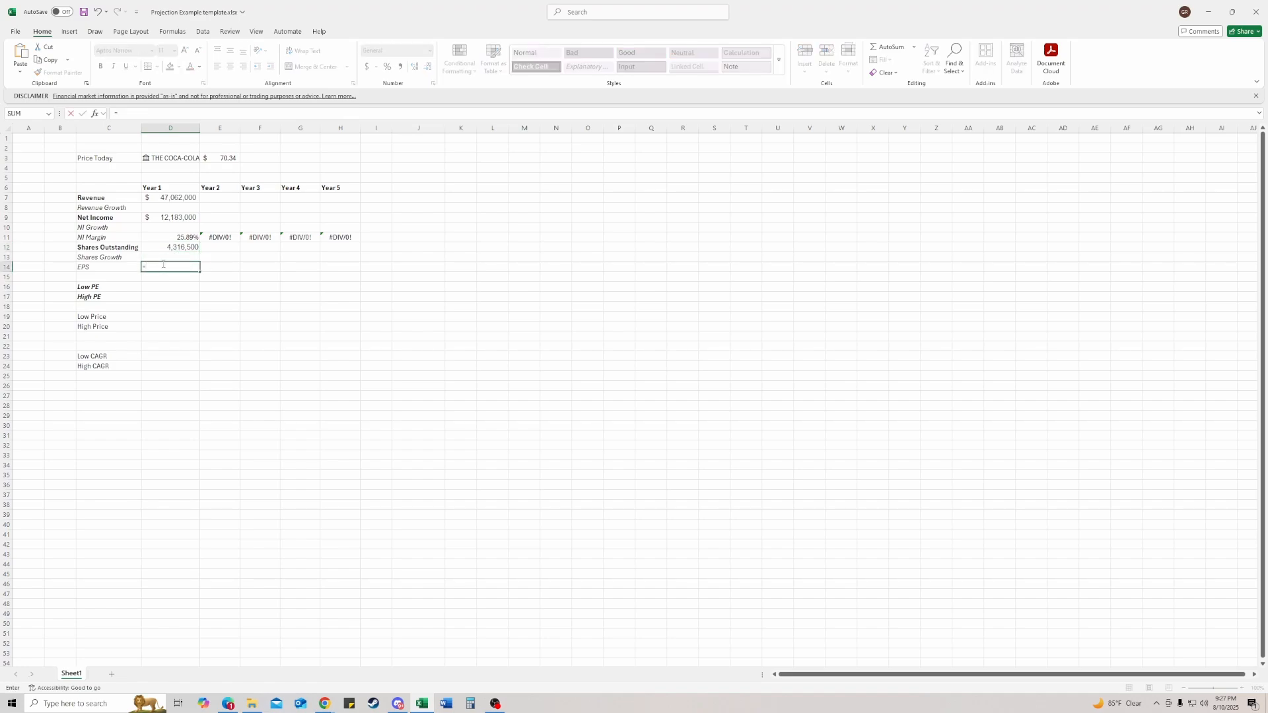
{"action": "key", "text": "Up"}
{"action": "key", "text": "Up"}
{"action": "key", "text": "Up"}
{"action": "key", "text": "Up"}
{"action": "key", "text": "Up"}
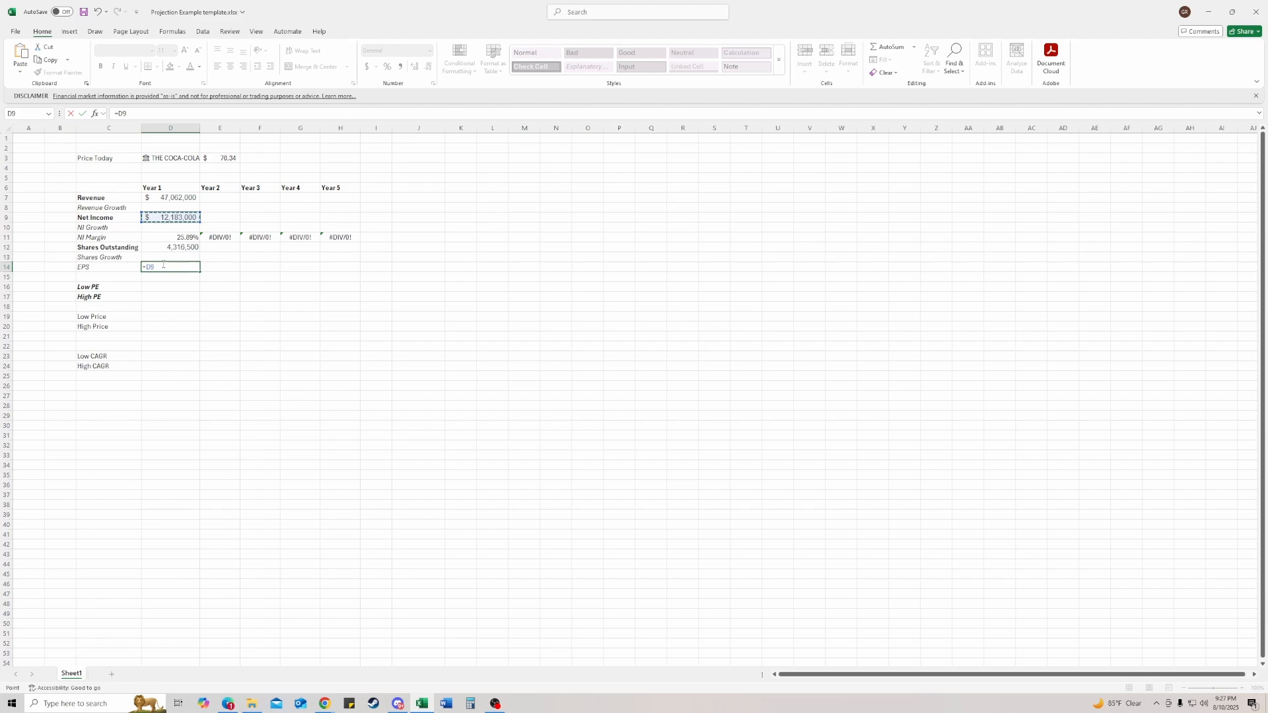
{"action": "type", "text": "/"}
{"action": "key", "text": "Up"}
{"action": "key", "text": "Up"}
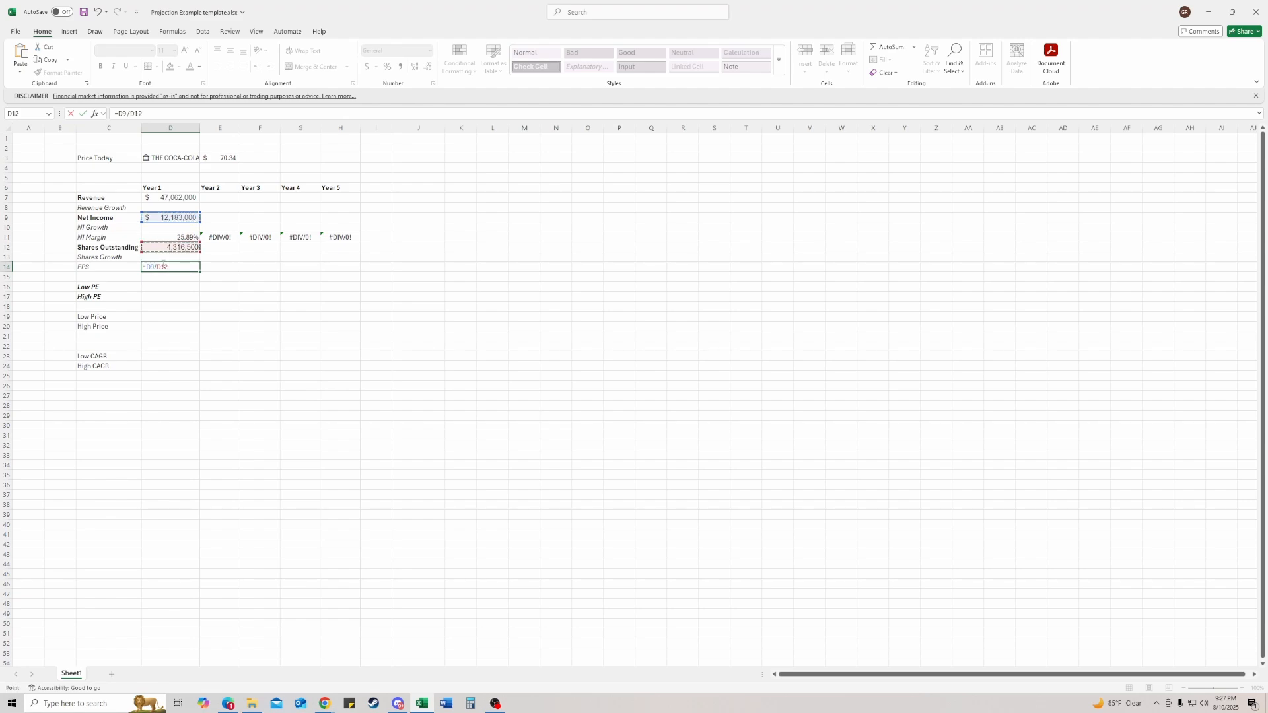
{"action": "key", "text": "Return"}
{"action": "left_click", "coordinate": [162, 264]}
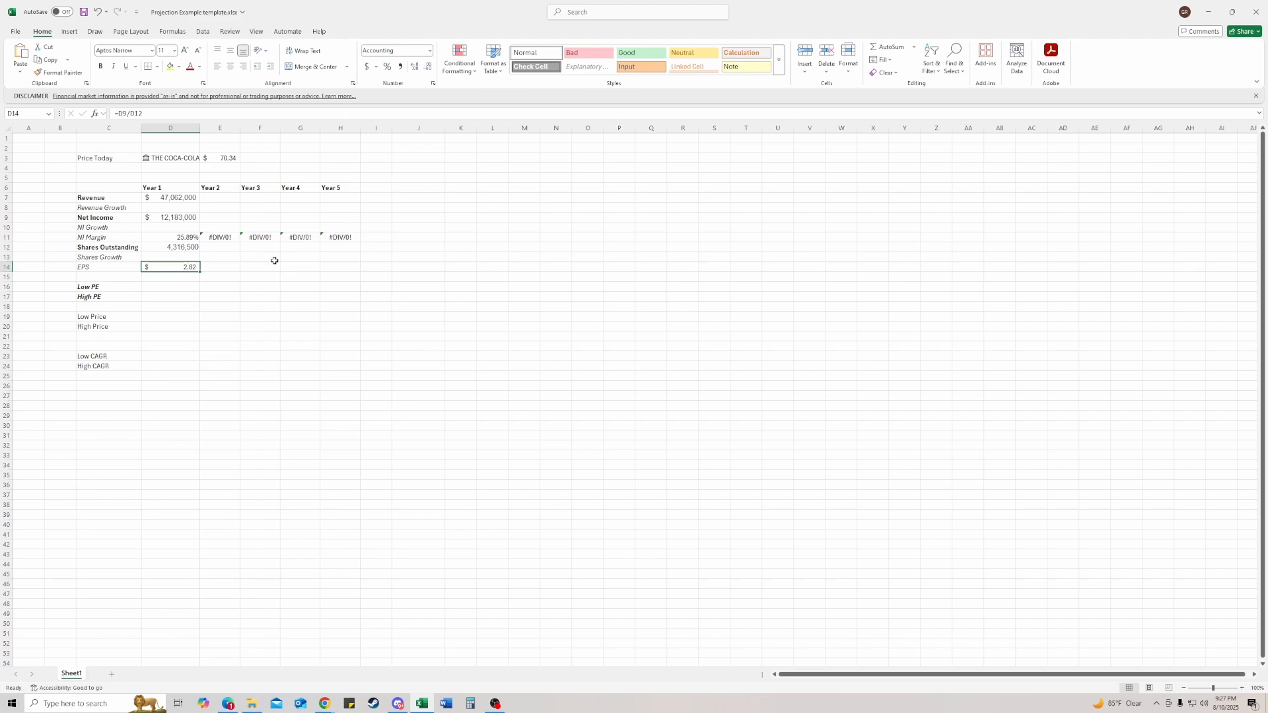
{"action": "left_click", "coordinate": [484, 277]}
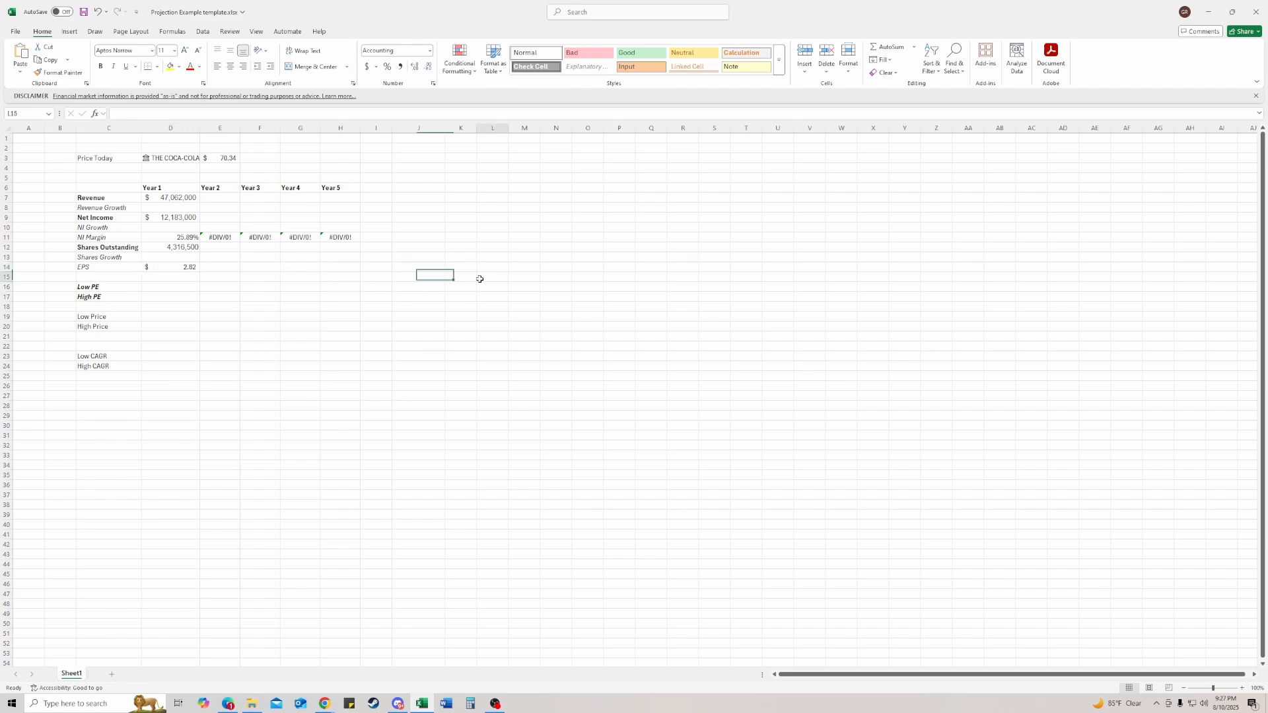
Switch to Yahoo Finance and look up the Next Year (2026) Sales Growth estimate in Coca-Cola's analyst revenue estimates
{"action": "left_click", "coordinate": [156, 207]}
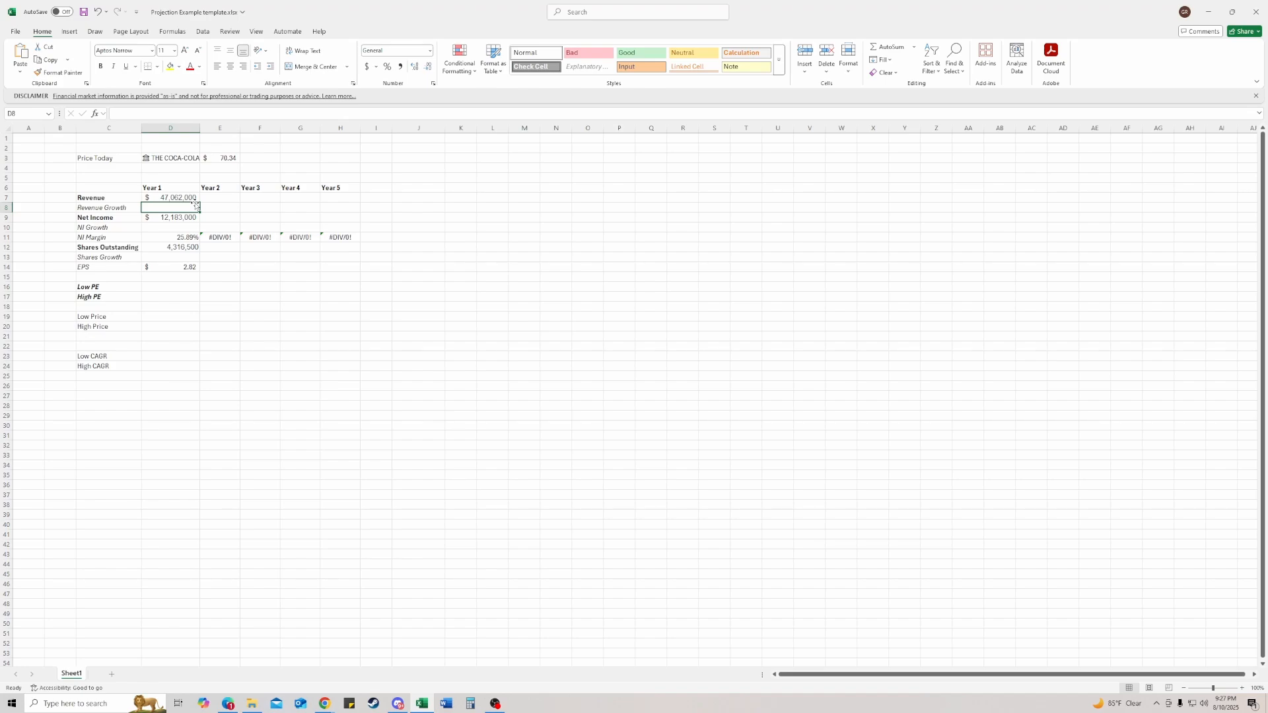
{"action": "key", "text": "alt+Tab"}
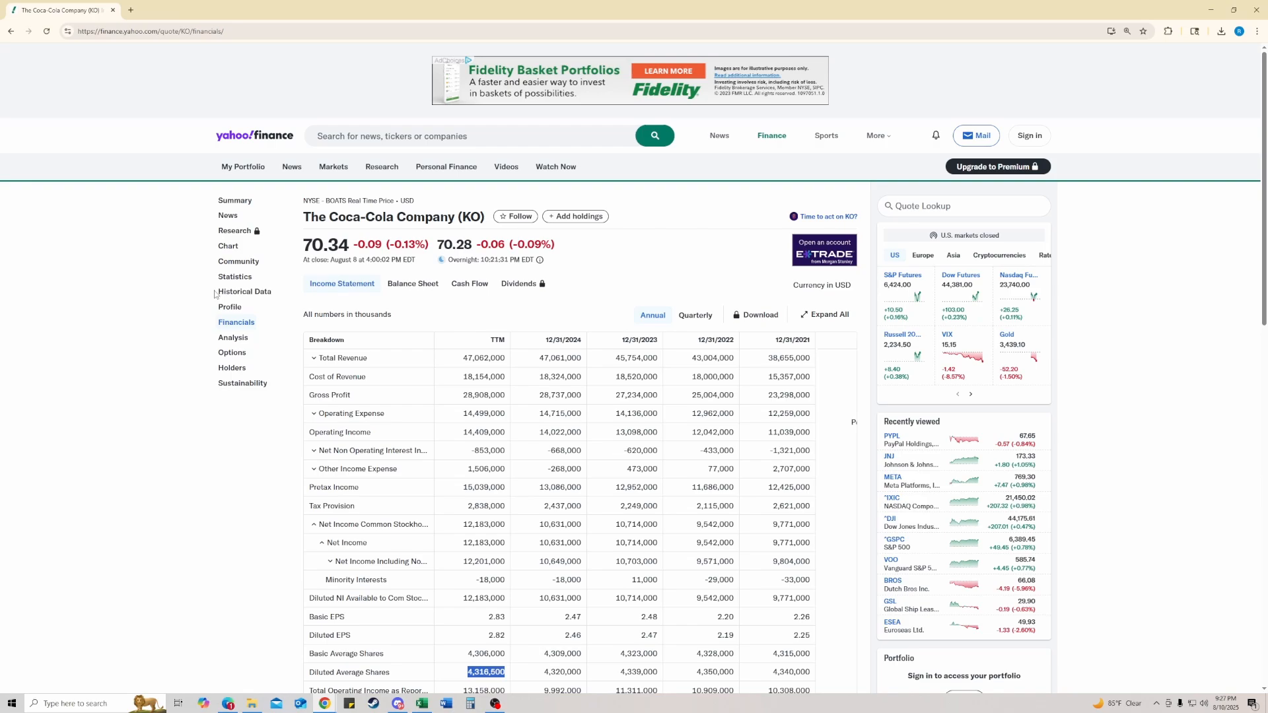
{"action": "left_click", "coordinate": [237, 340]}
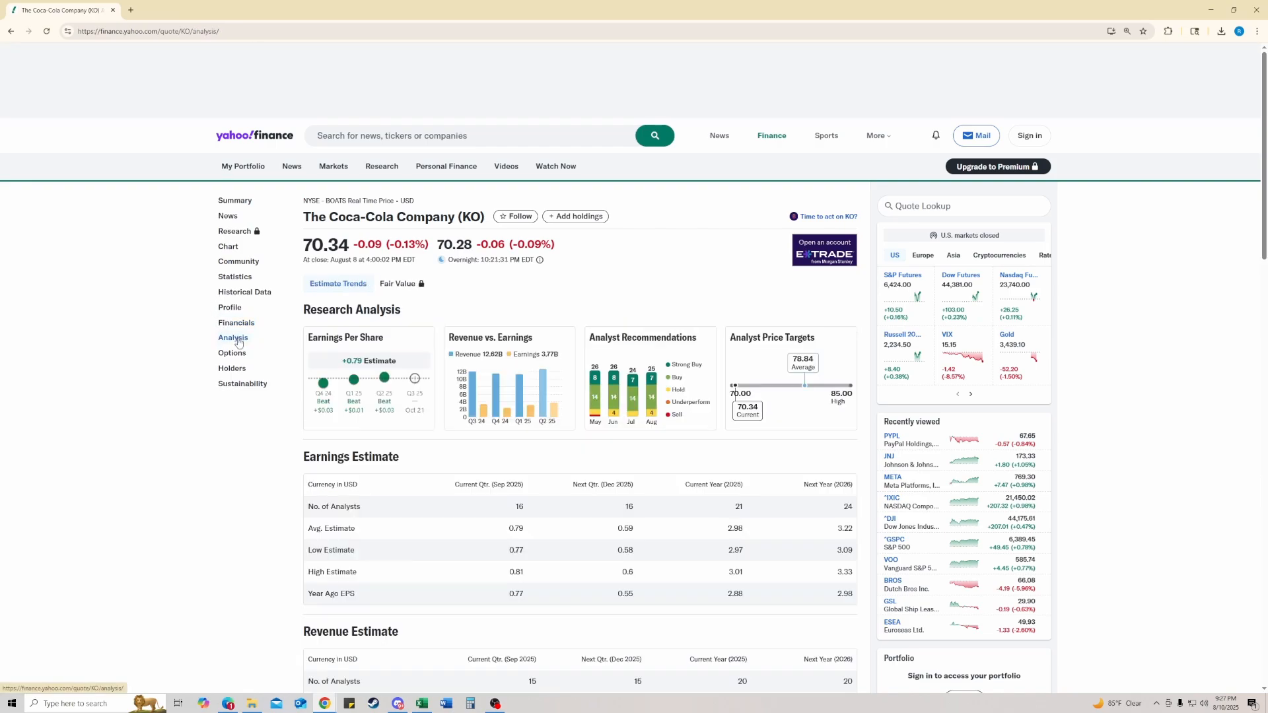
{"action": "scroll", "coordinate": [385, 318], "scroll_direction": "down", "scroll_amount": 3}
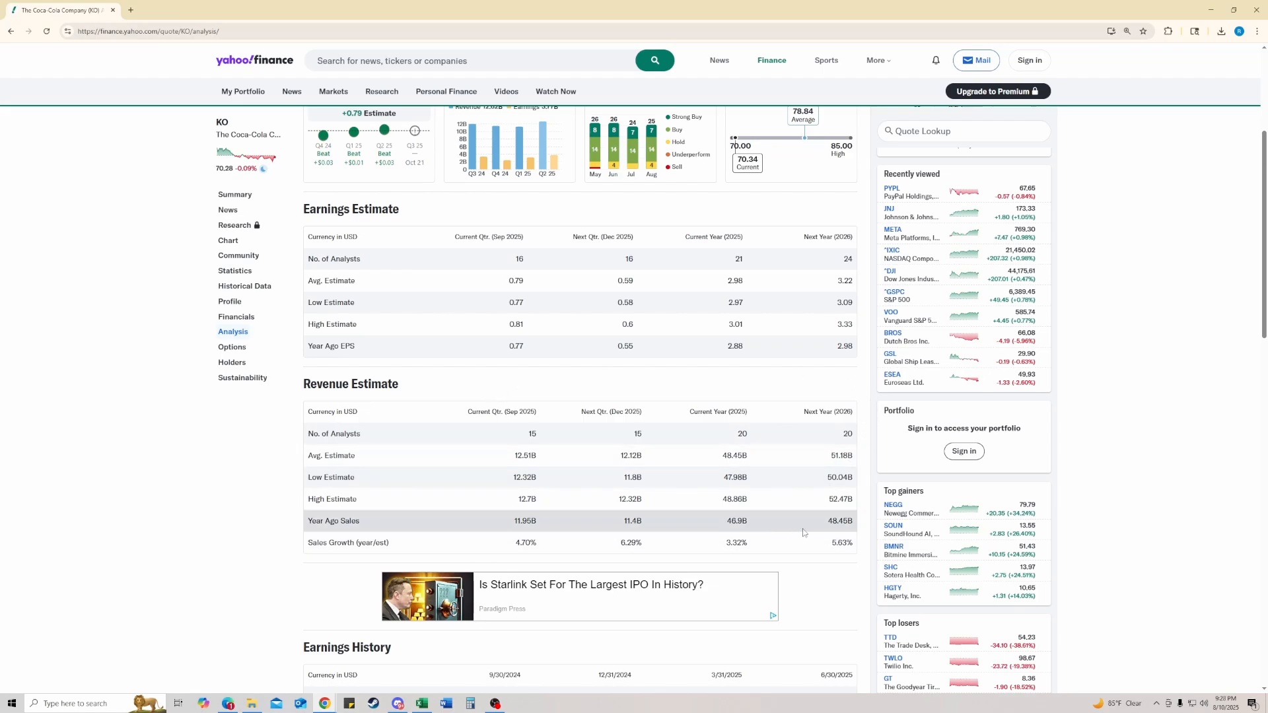
{"action": "double_click", "coordinate": [830, 549]}
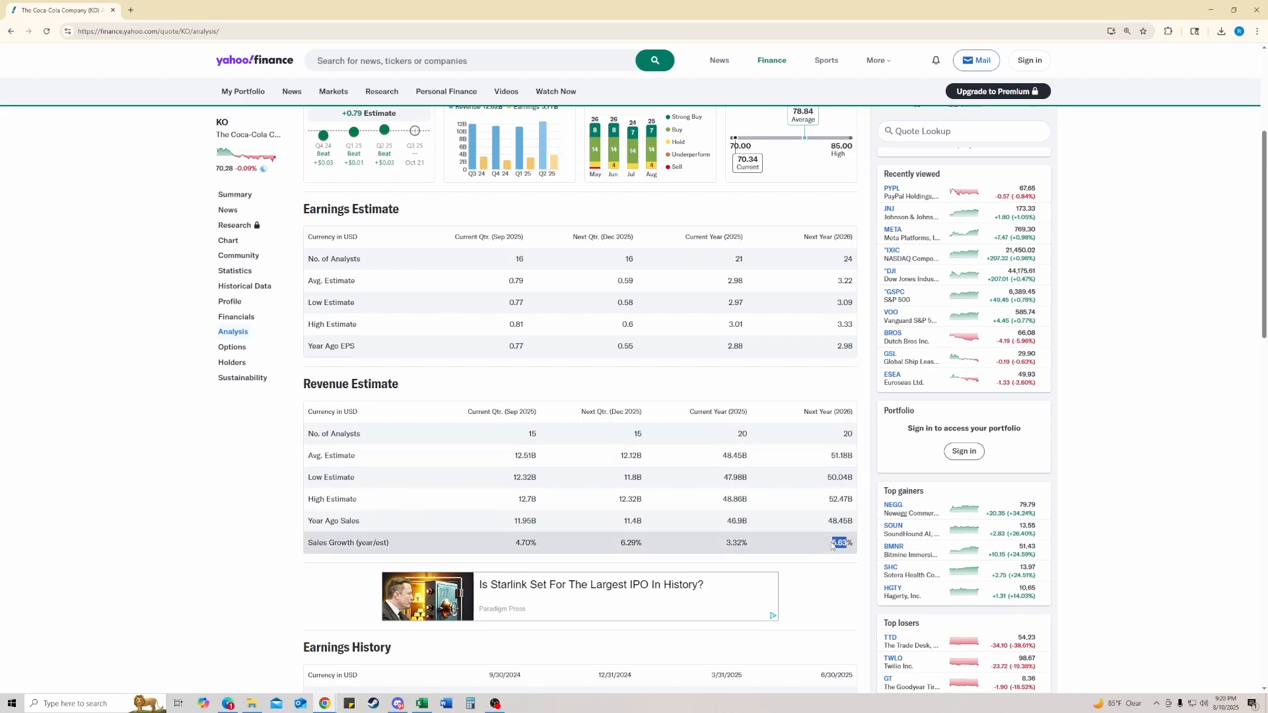
{"action": "left_click", "coordinate": [854, 549]}
{"action": "left_click_drag", "start_coordinate": [832, 544], "coordinate": [848, 544]}
{"action": "left_click", "coordinate": [849, 544]}
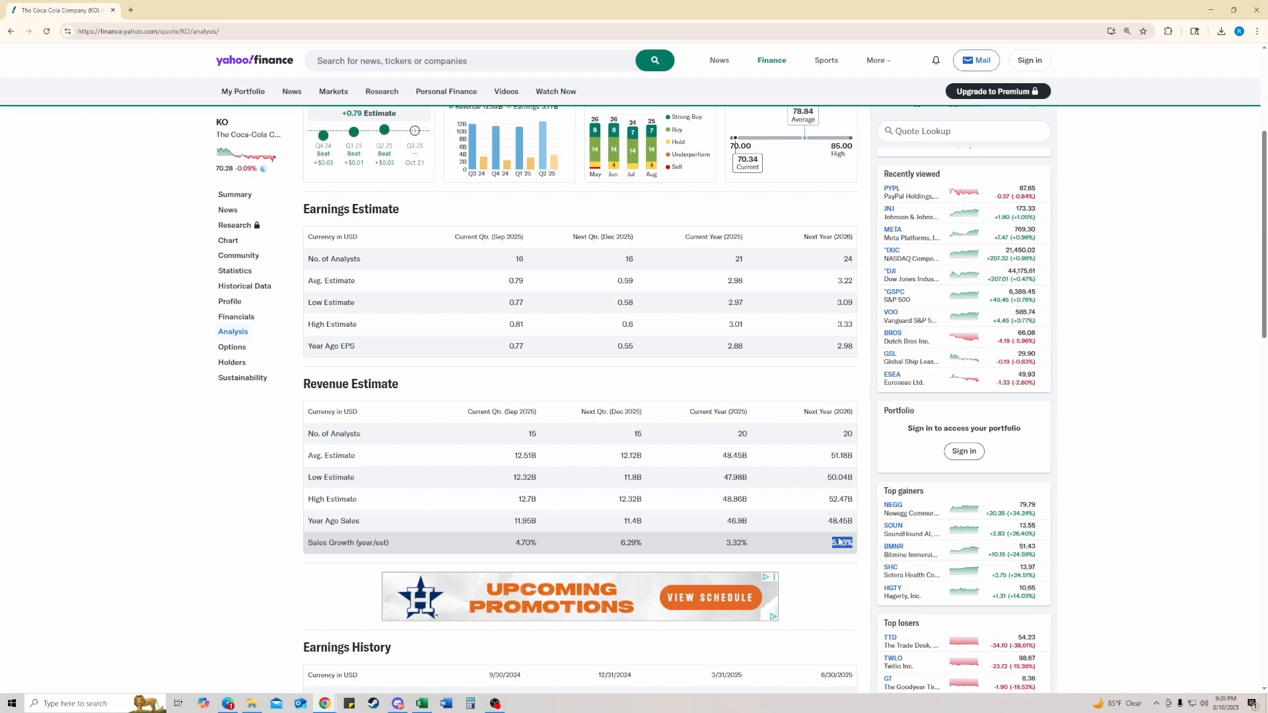
{"action": "key", "text": "alt+Tab"}
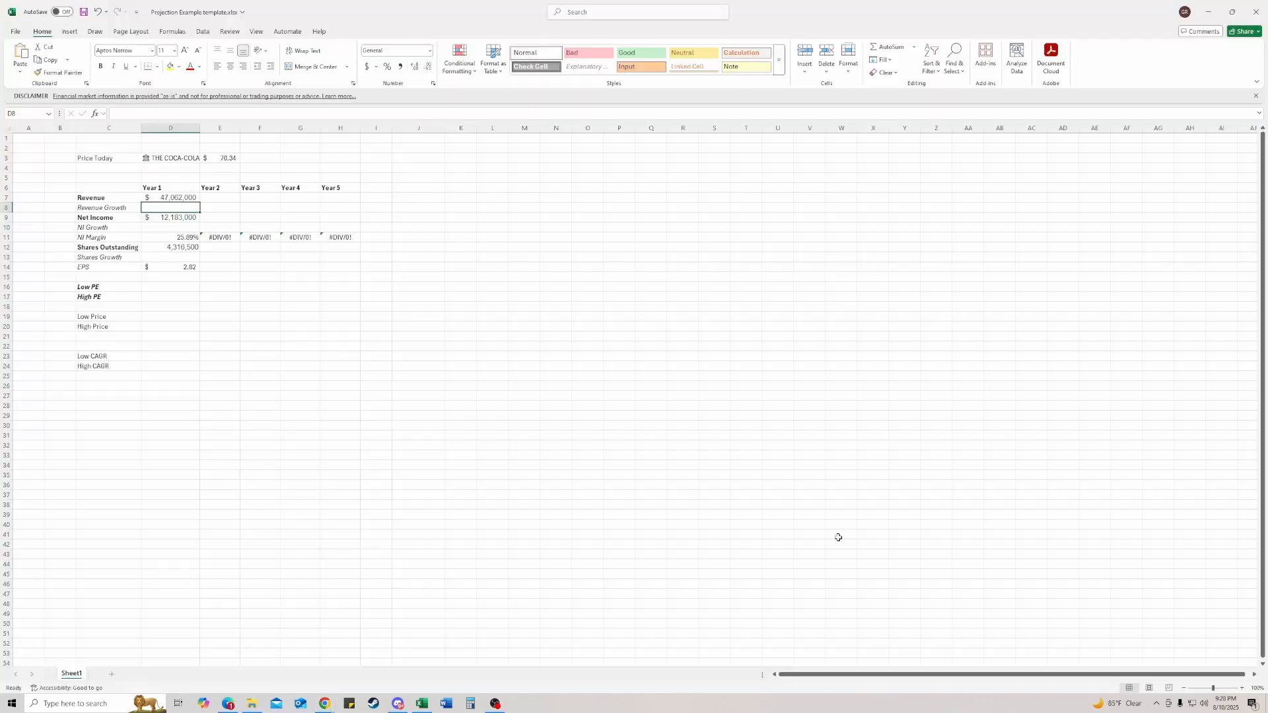
{"action": "key", "text": "alt+Tab"}
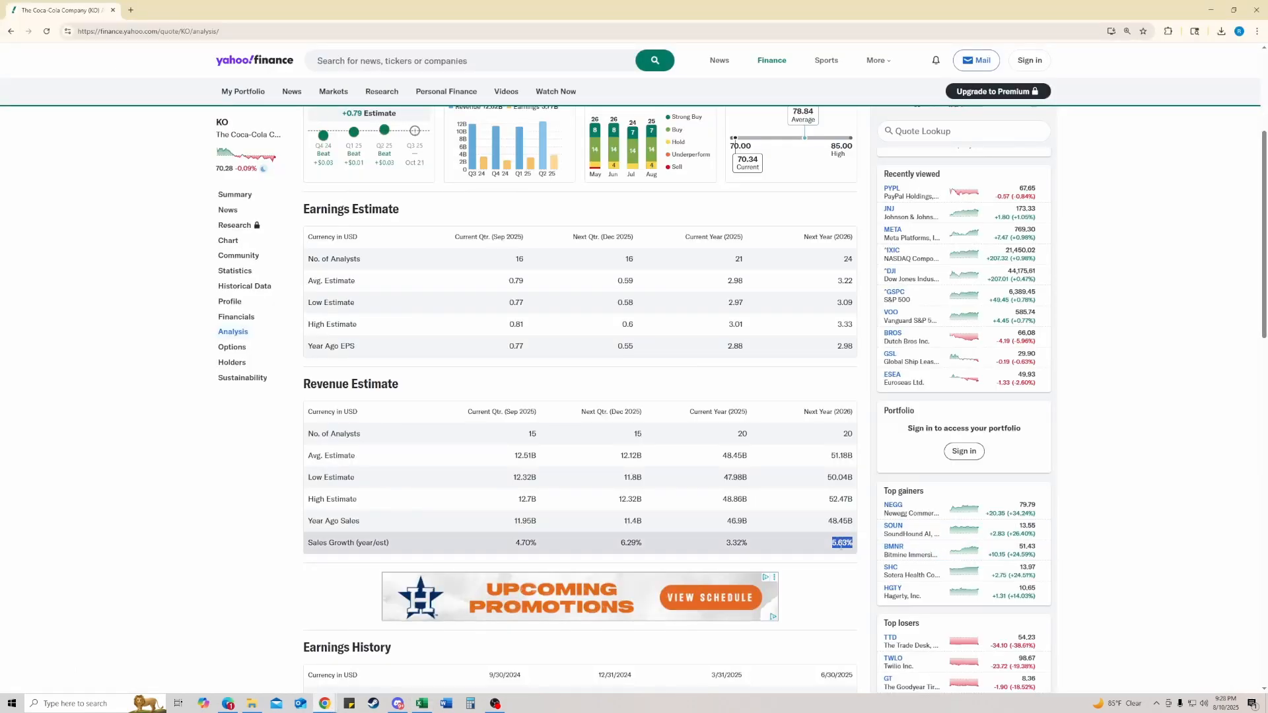
Switch back to Excel and enter 5.6% as the Year 1 Revenue Growth in D8, formatted as a percentage
{"action": "key", "text": "alt+Tab"}
{"action": "type", "text": "5"}
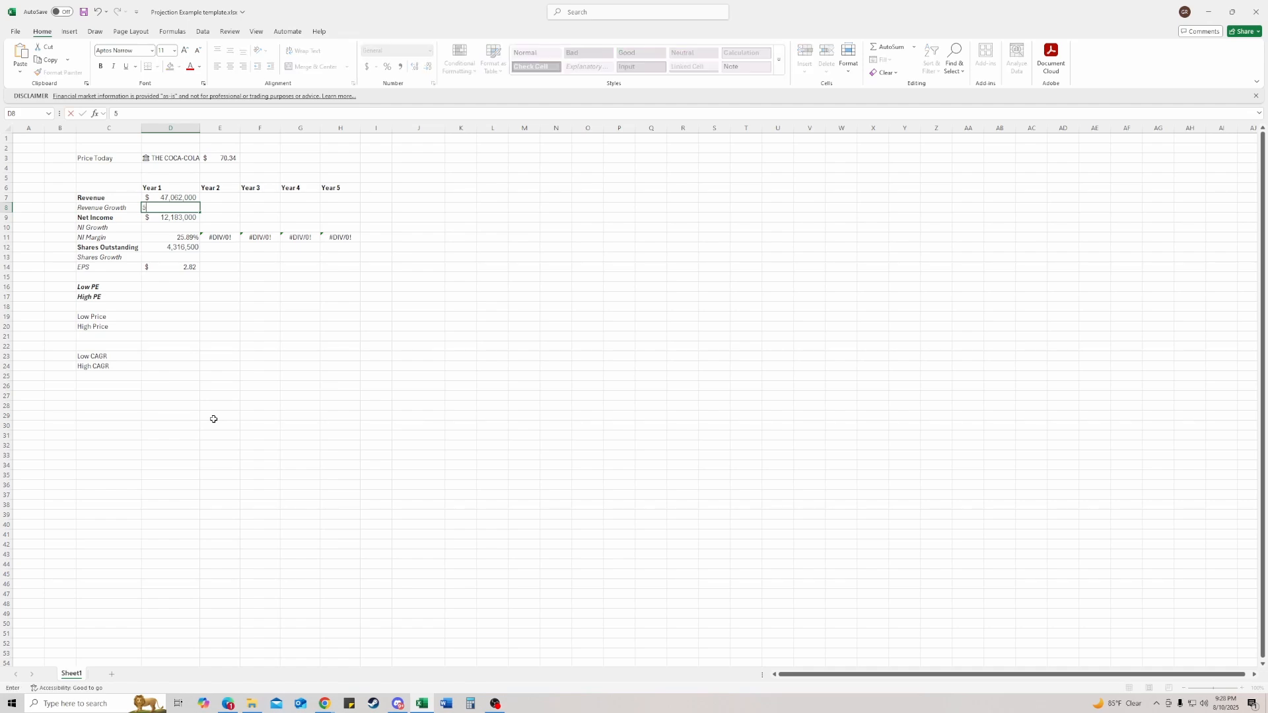
{"action": "key", "text": "ctrl+Return"}
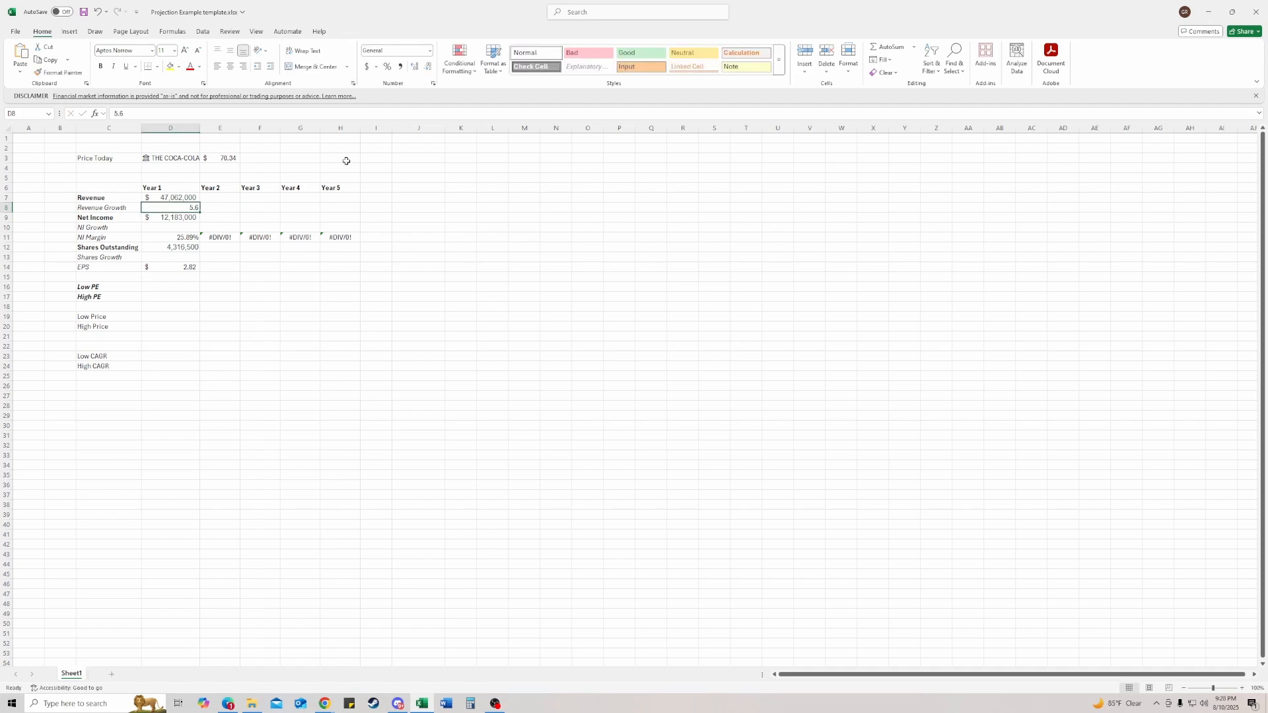
{"action": "left_click", "coordinate": [387, 67]}
{"action": "type", "text": "5.6"}
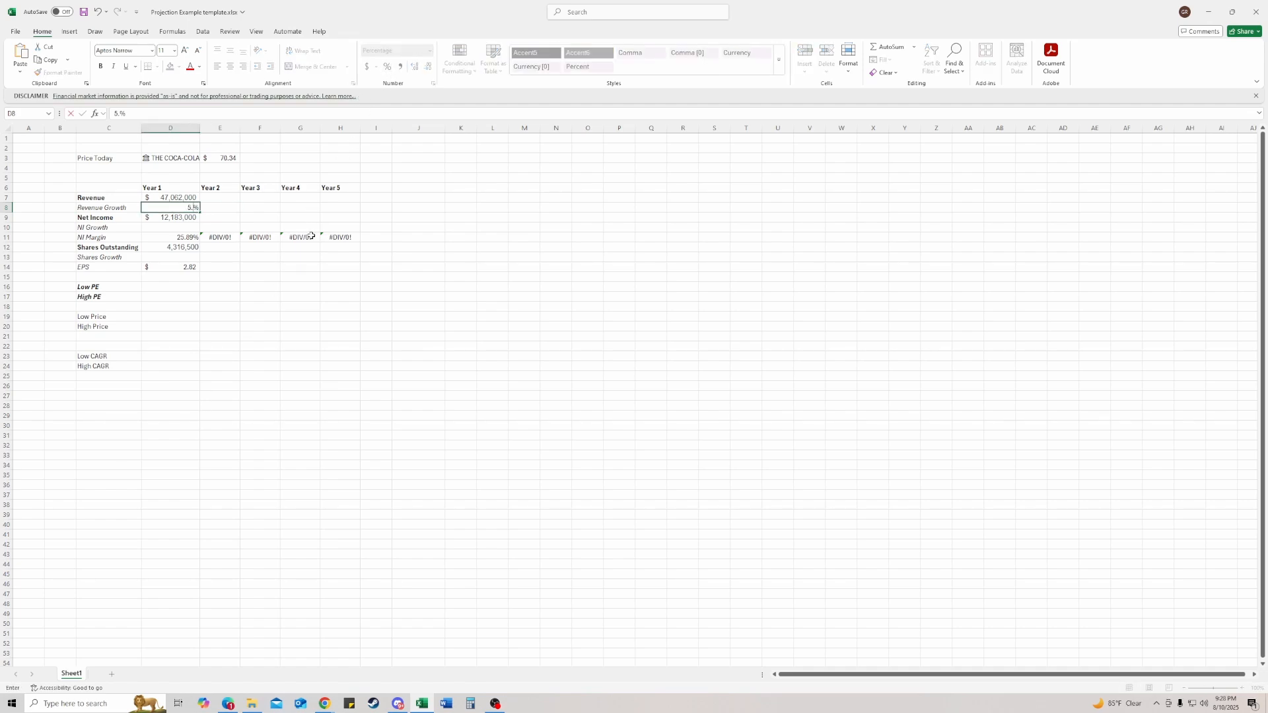
{"action": "key", "text": "ctrl+Return"}
Copy the Year 1 Revenue Growth rate from D8 into the Year 2 to Year 5 cells E8:H8
{"action": "key", "text": "ctrl+c"}
{"action": "key", "text": "Right"}
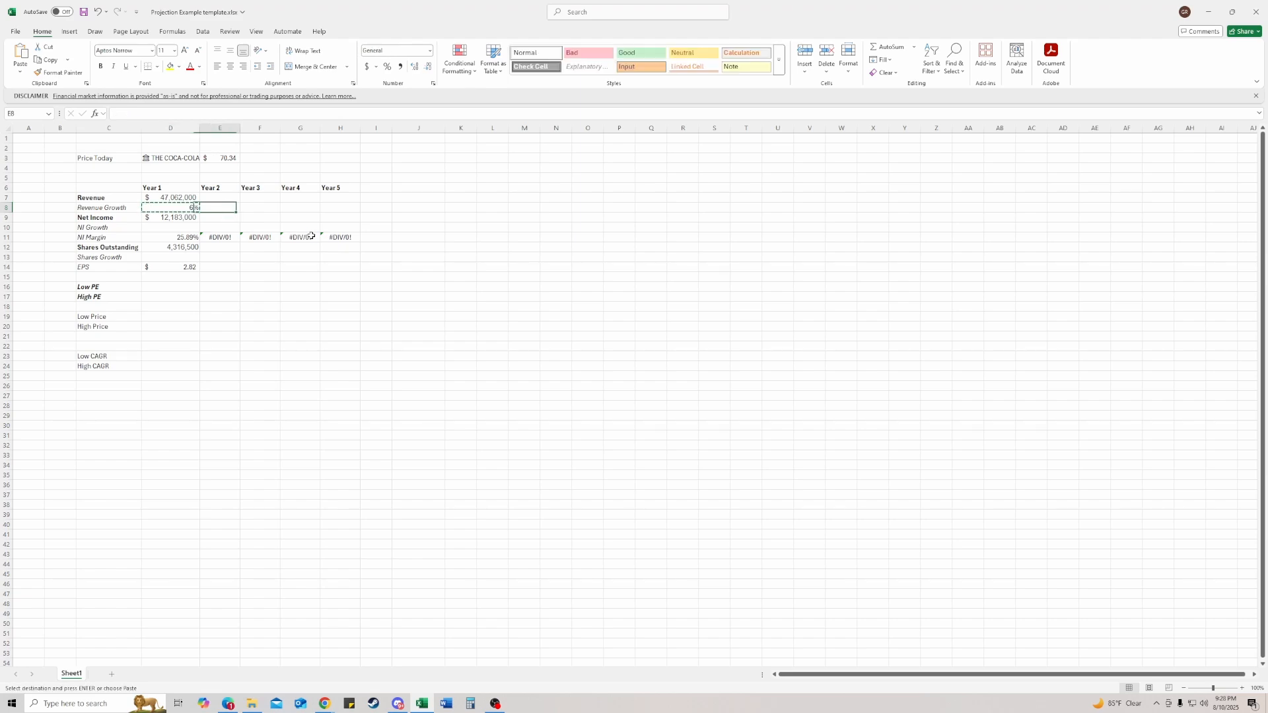
{"action": "key", "text": "ctrl+v"}
{"action": "key", "text": "Right"}
{"action": "key", "text": "ctrl+v"}
{"action": "key", "text": "Right"}
{"action": "key", "text": "ctrl+v"}
{"action": "key", "text": "Escape"}
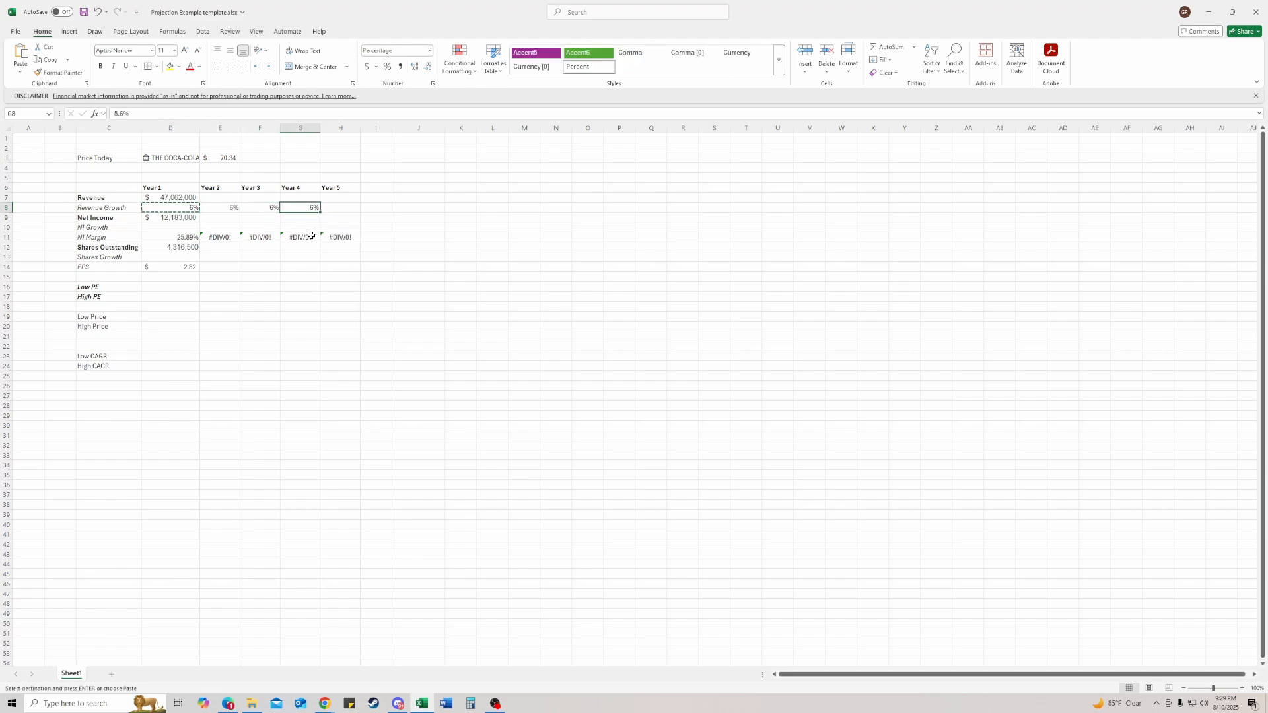
{"action": "key", "text": "Right"}
{"action": "key", "text": "ctrl+v"}
Show the Revenue Growth percentages in D8:H8 with two decimal places
{"action": "key", "text": "Left"}
{"action": "key", "text": "Left"}
{"action": "key", "text": "Left"}
{"action": "key", "text": "Left"}
{"action": "key", "text": "shift+Right"}
{"action": "key", "text": "shift+Right"}
{"action": "key", "text": "shift+Right"}
{"action": "key", "text": "shift+Right"}
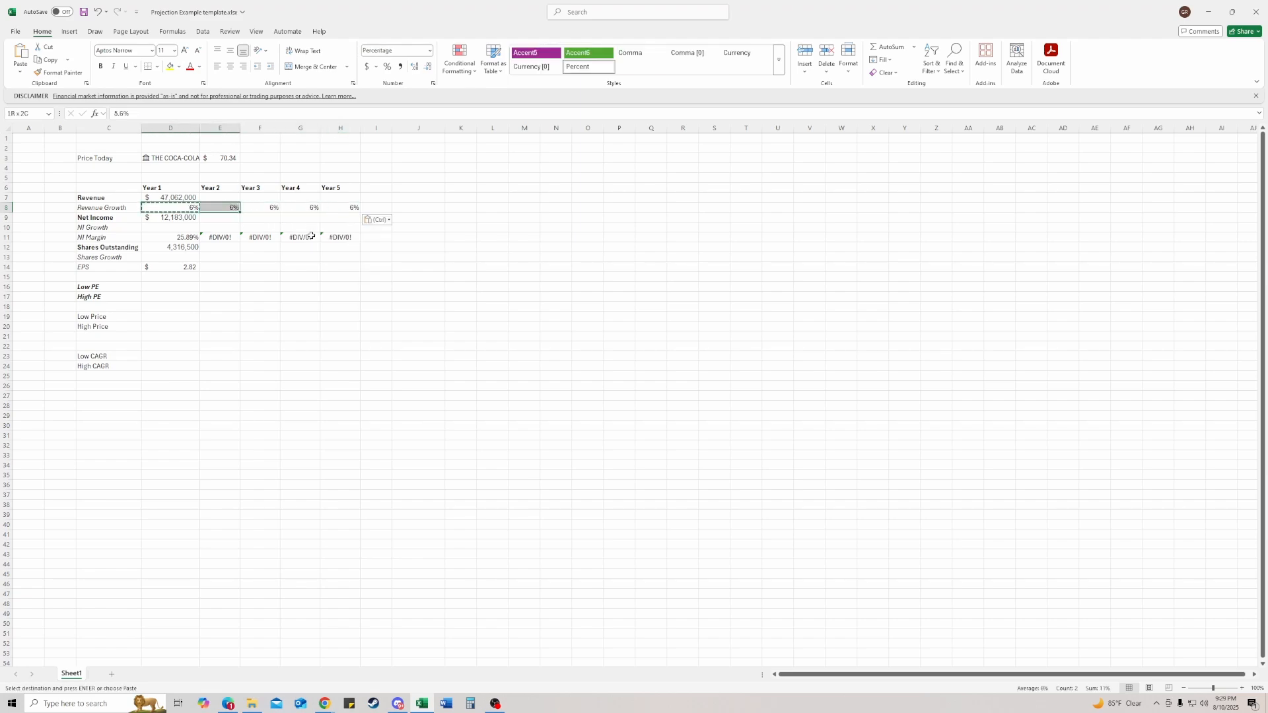
{"action": "left_click", "coordinate": [414, 68]}
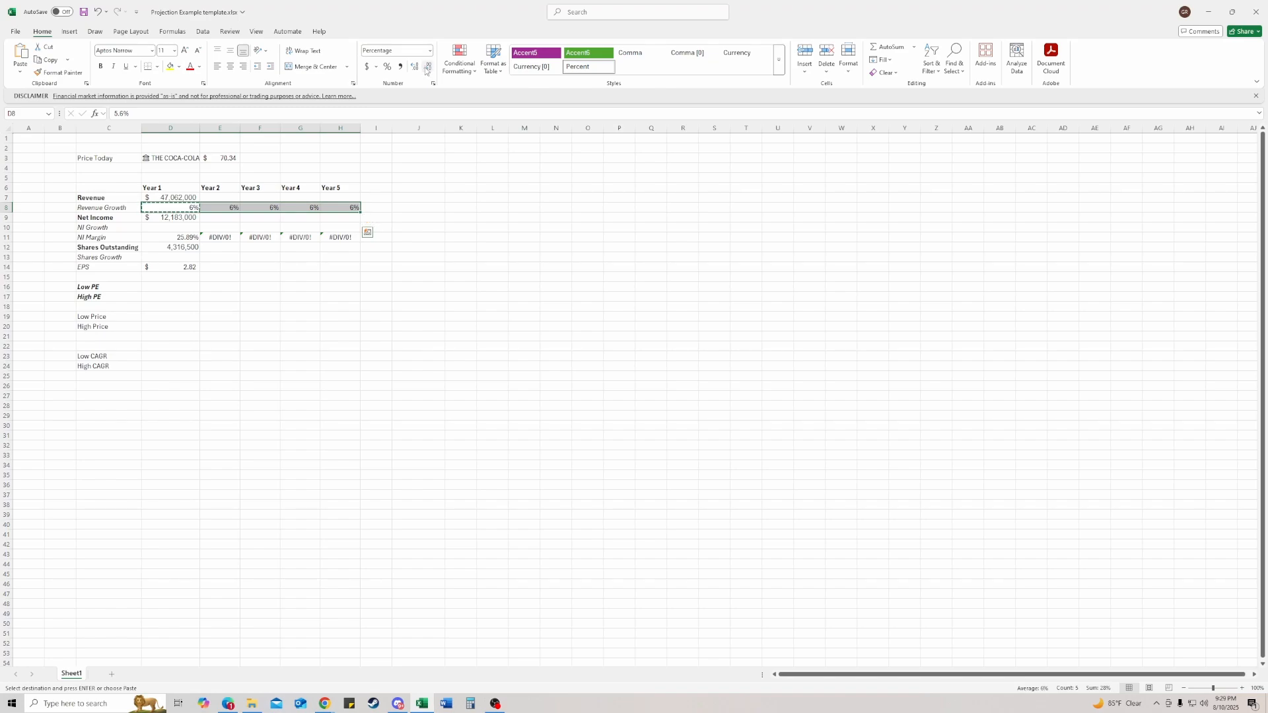
{"action": "left_click", "coordinate": [414, 68]}
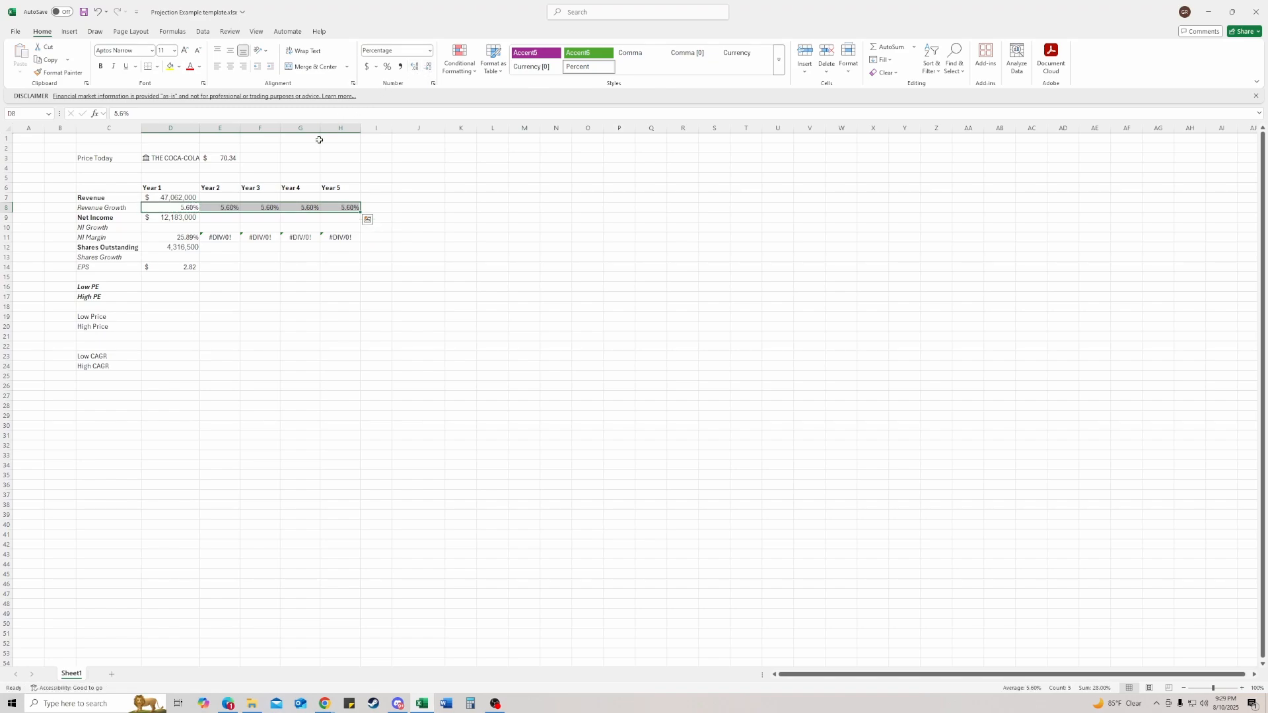
Try calculating Year 2 Revenue in E7 with the formula =D7+(D7*1+E8) and fit column E to its contents
{"action": "left_click", "coordinate": [220, 226]}
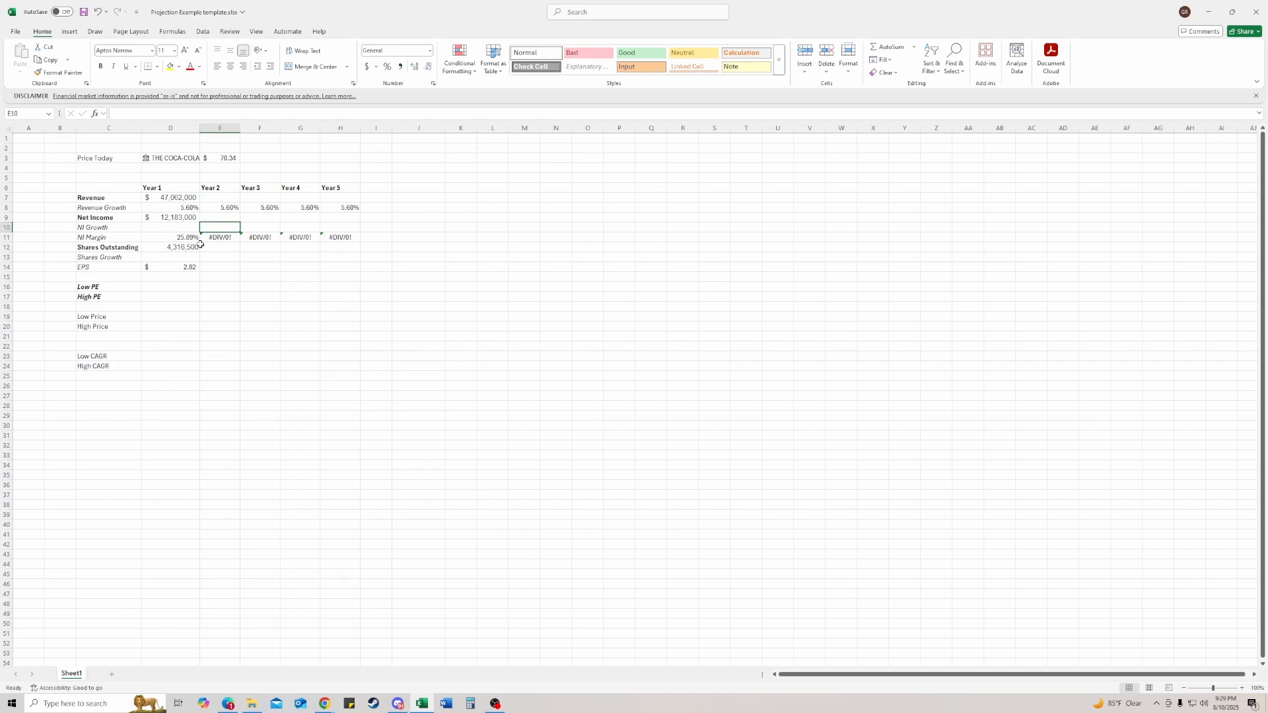
{"action": "left_click_drag", "start_coordinate": [216, 197], "coordinate": [344, 197]}
{"action": "left_click", "coordinate": [216, 199]}
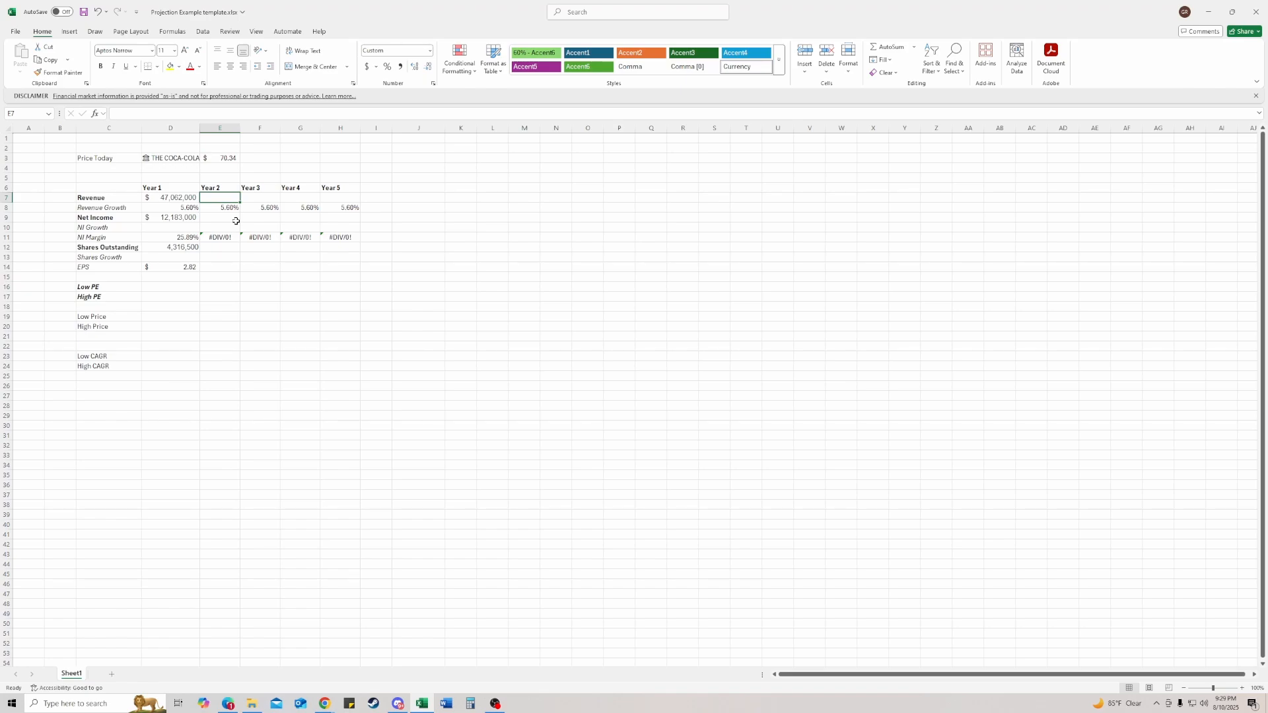
{"action": "type", "text": "="}
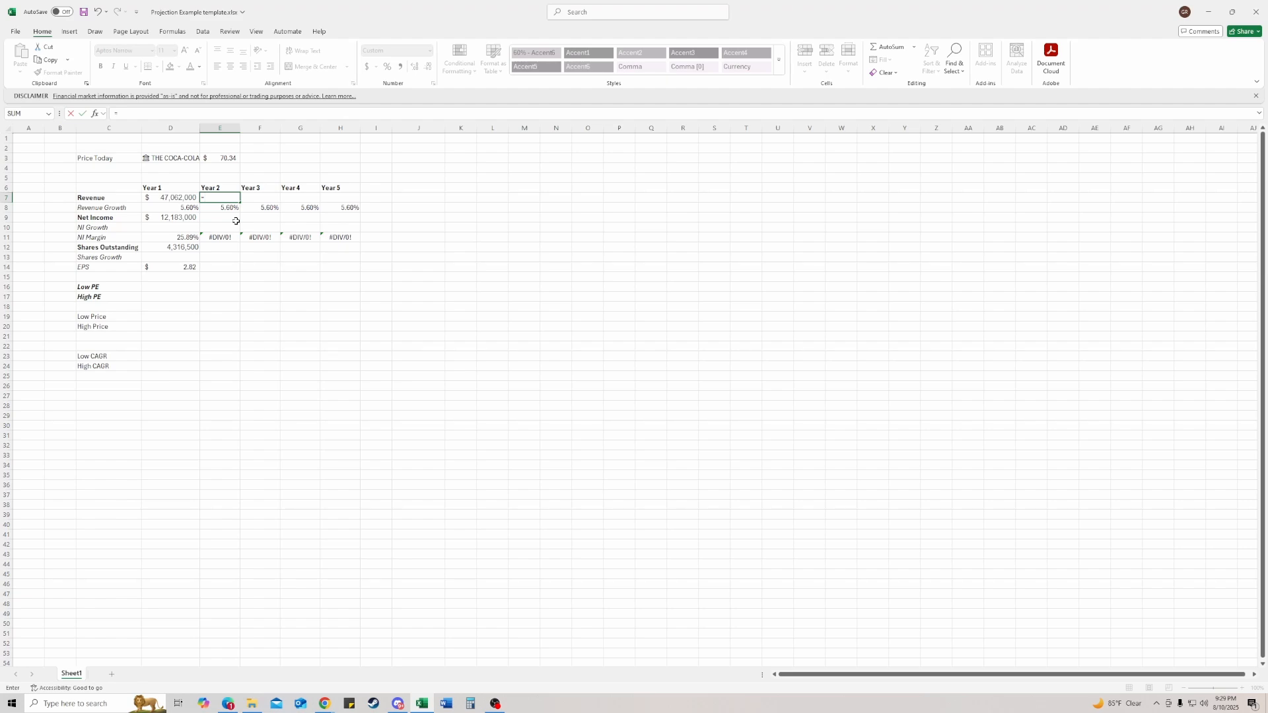
{"action": "key", "text": "Left"}
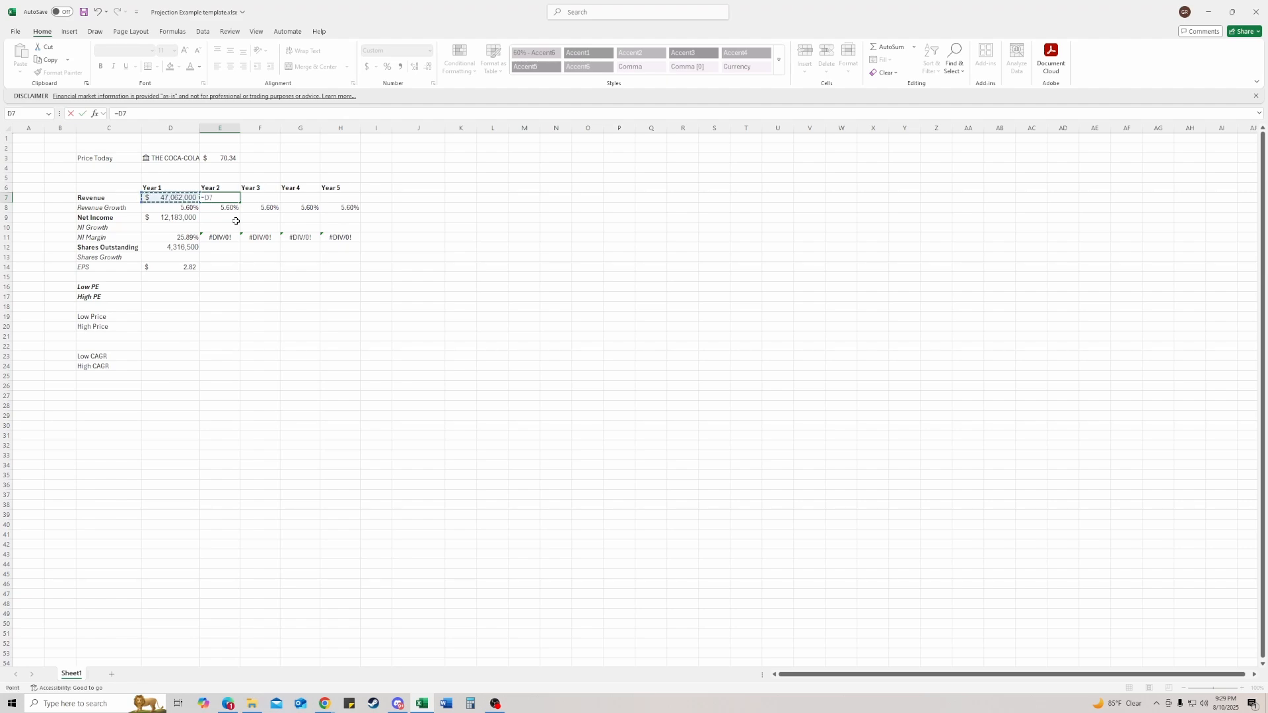
{"action": "type", "text": "+("}
{"action": "key", "text": "Left"}
{"action": "type", "text": "*1+"}
{"action": "key", "text": "Down"}
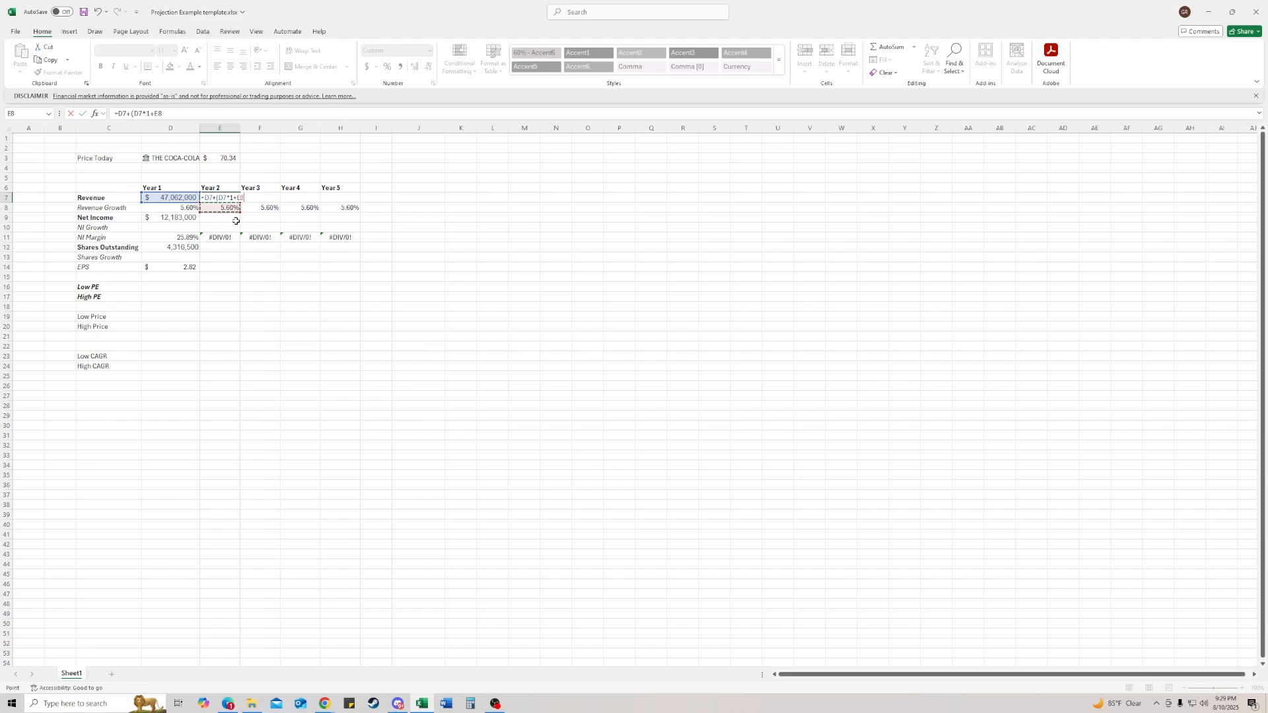
{"action": "key", "text": "Return"}
{"action": "key", "text": "Up"}
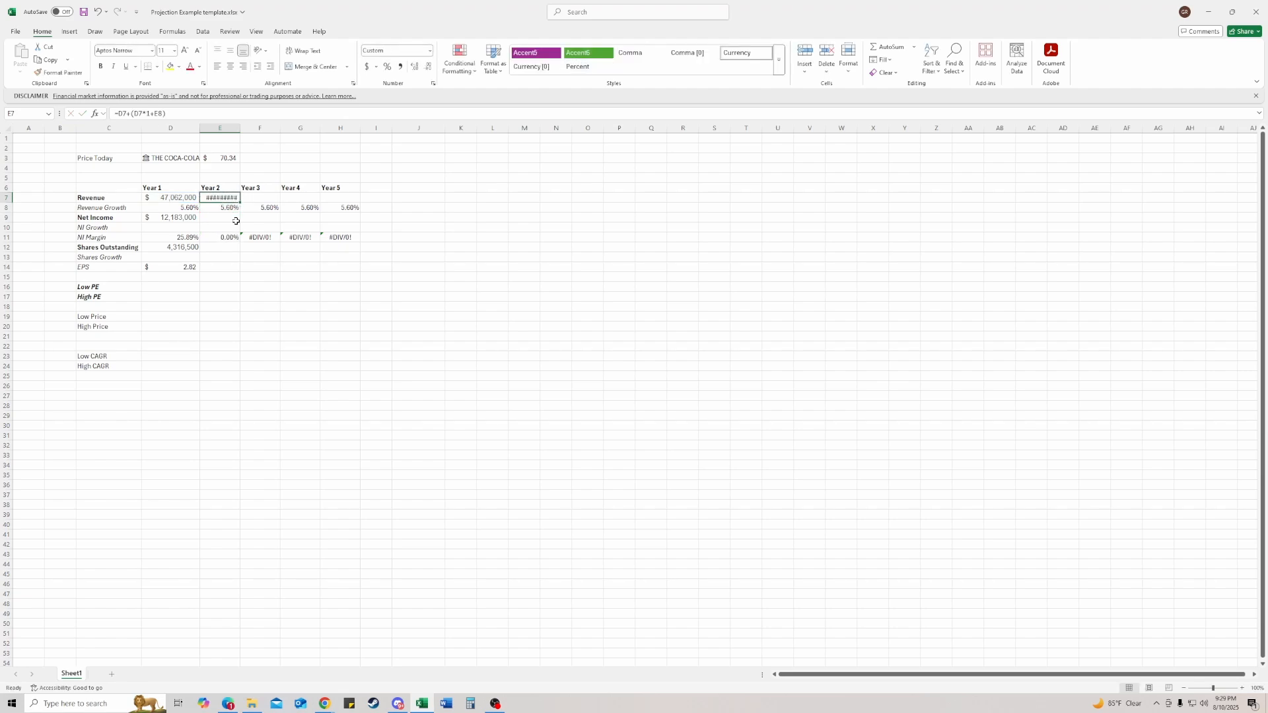
{"action": "double_click", "coordinate": [240, 130]}
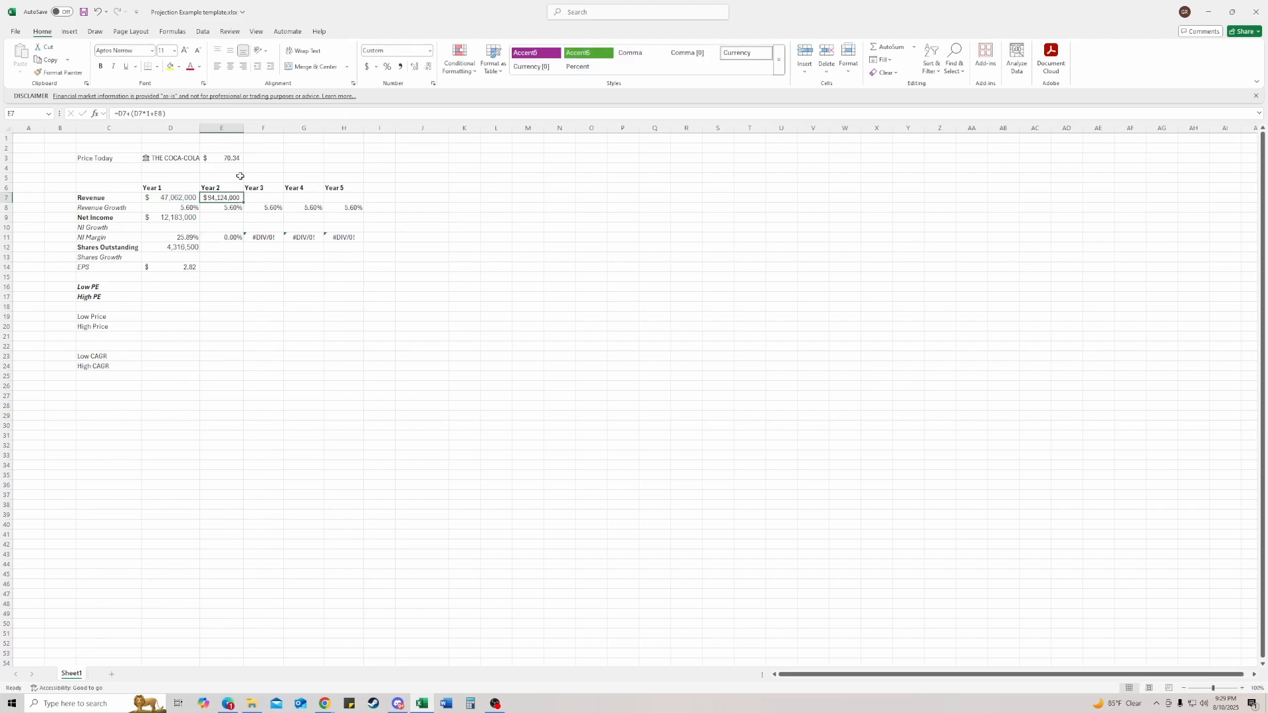
Undo the column E width change and clear the Year 2 Revenue formula from E7
{"action": "key", "text": "ctrl+z"}
{"action": "left_click_drag", "start_coordinate": [183, 112], "coordinate": [113, 109]}
{"action": "key", "text": "BackSpace"}
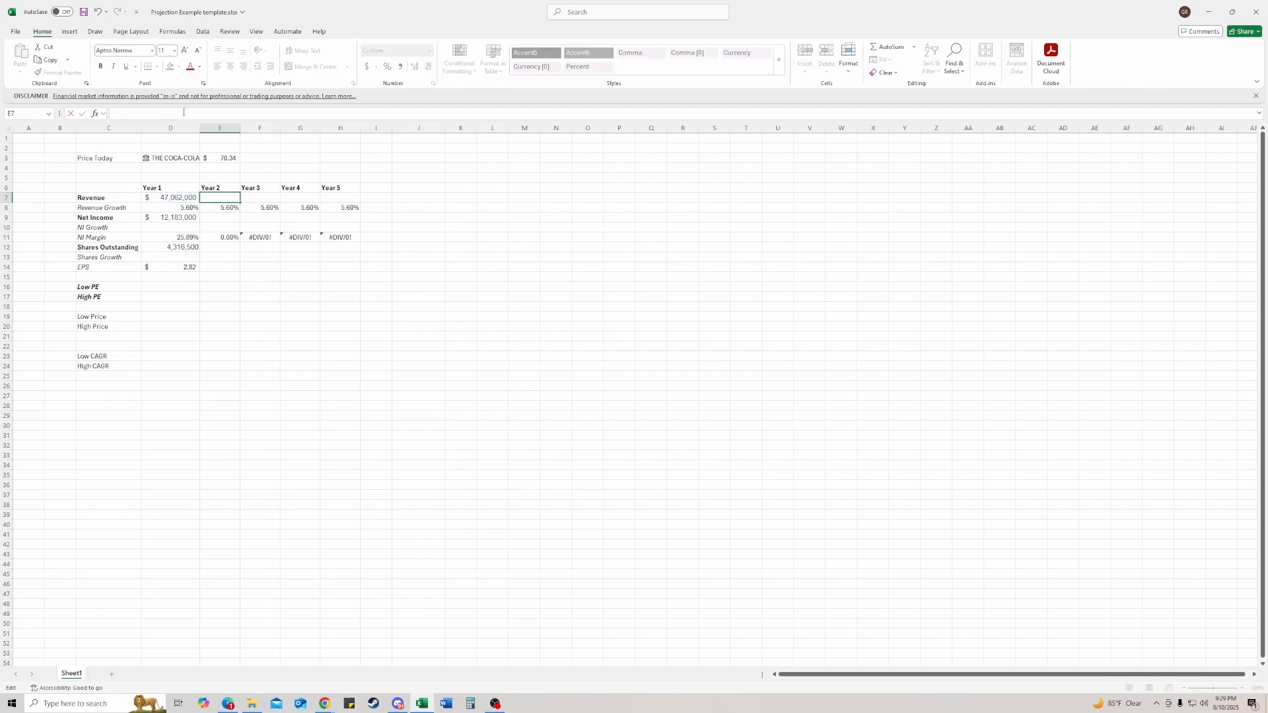
{"action": "left_click", "coordinate": [419, 316]}
{"action": "left_click", "coordinate": [226, 204]}
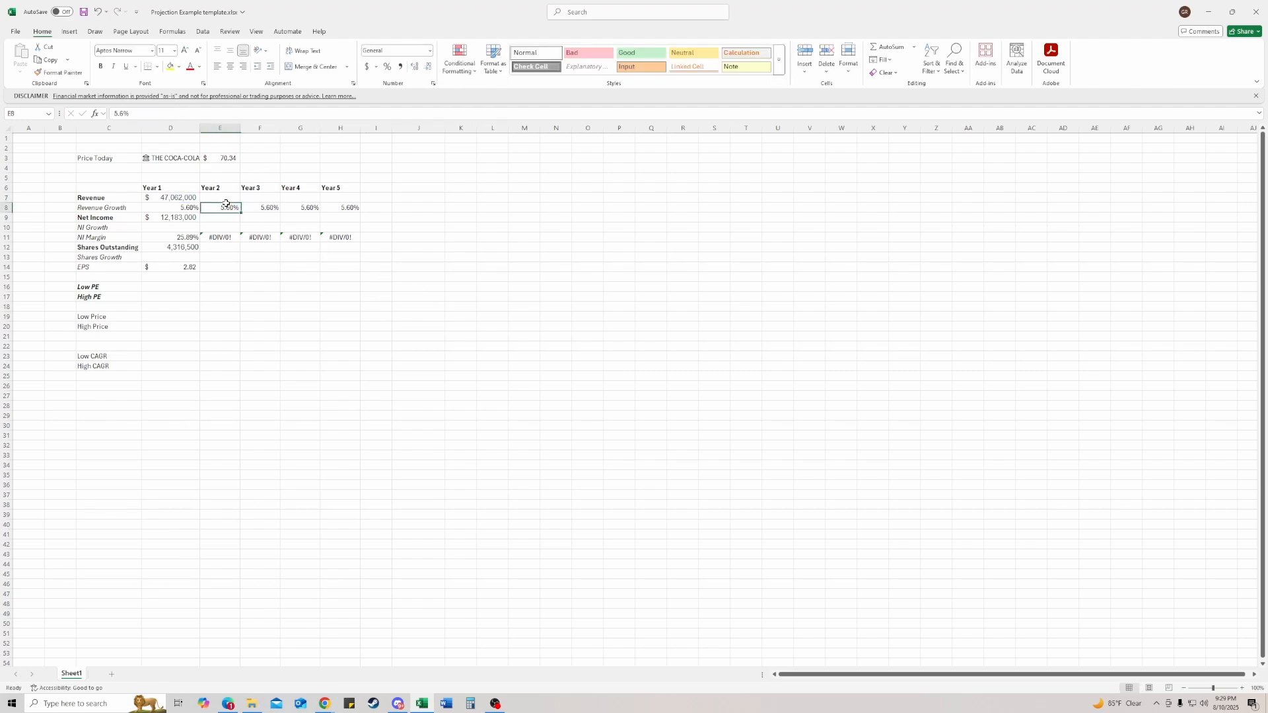
Calculate Year 2 Revenue in E7 with the formula =(E8+1)*D7 and fit column E to its contents
{"action": "left_click", "coordinate": [225, 196]}
{"action": "type", "text": "="}
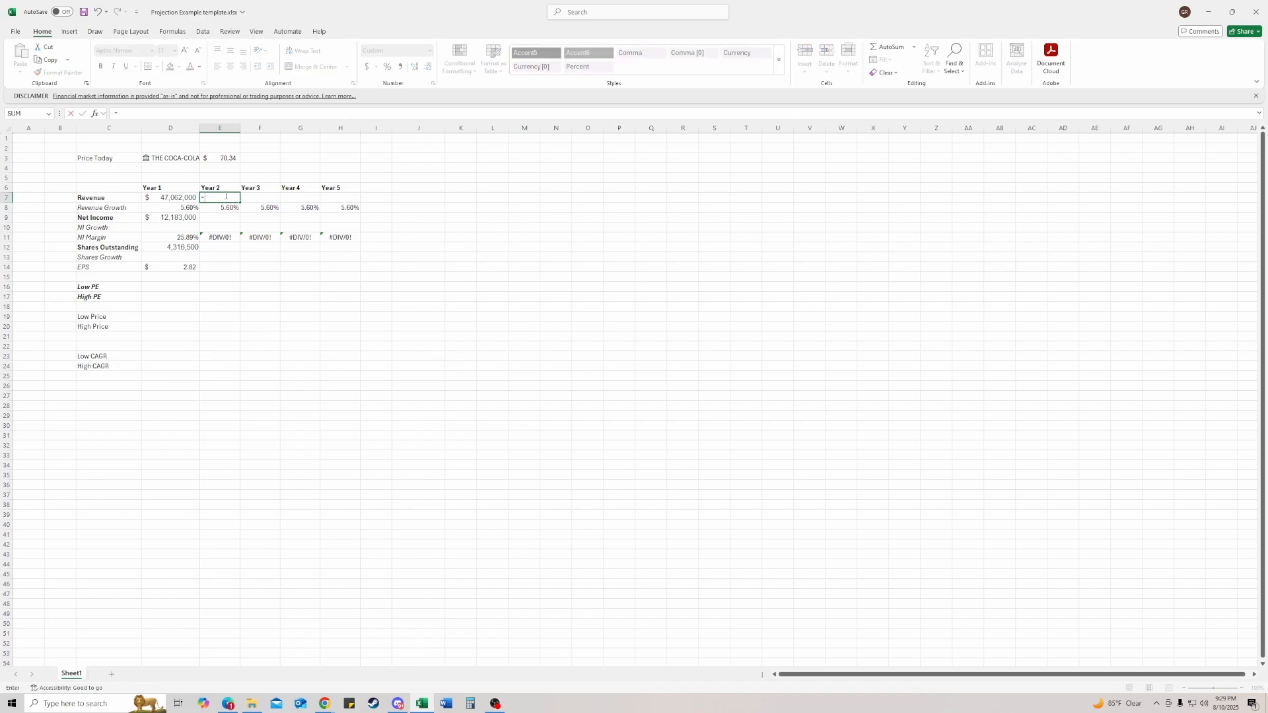
{"action": "type", "text": "("}
{"action": "key", "text": "Down"}
{"action": "type", "text": "+"}
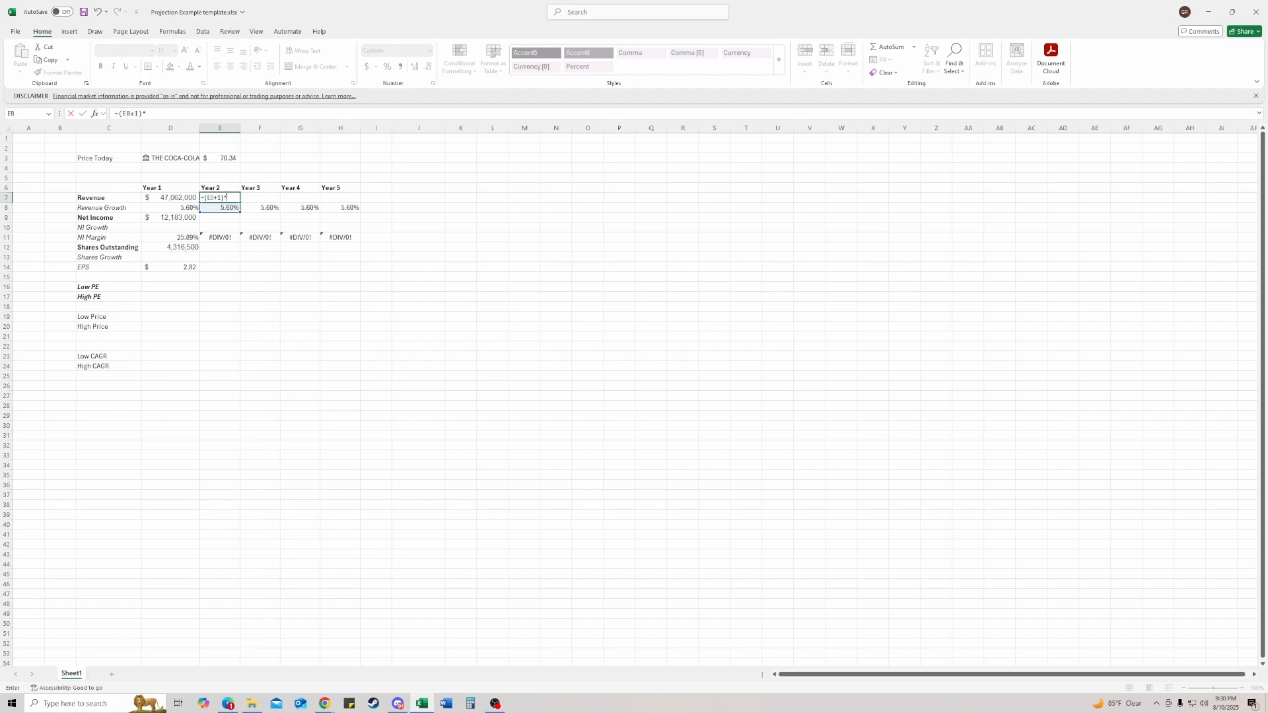
{"action": "type", "text": "1)*"}
{"action": "key", "text": "Left"}
{"action": "key", "text": "ctrl+Return"}
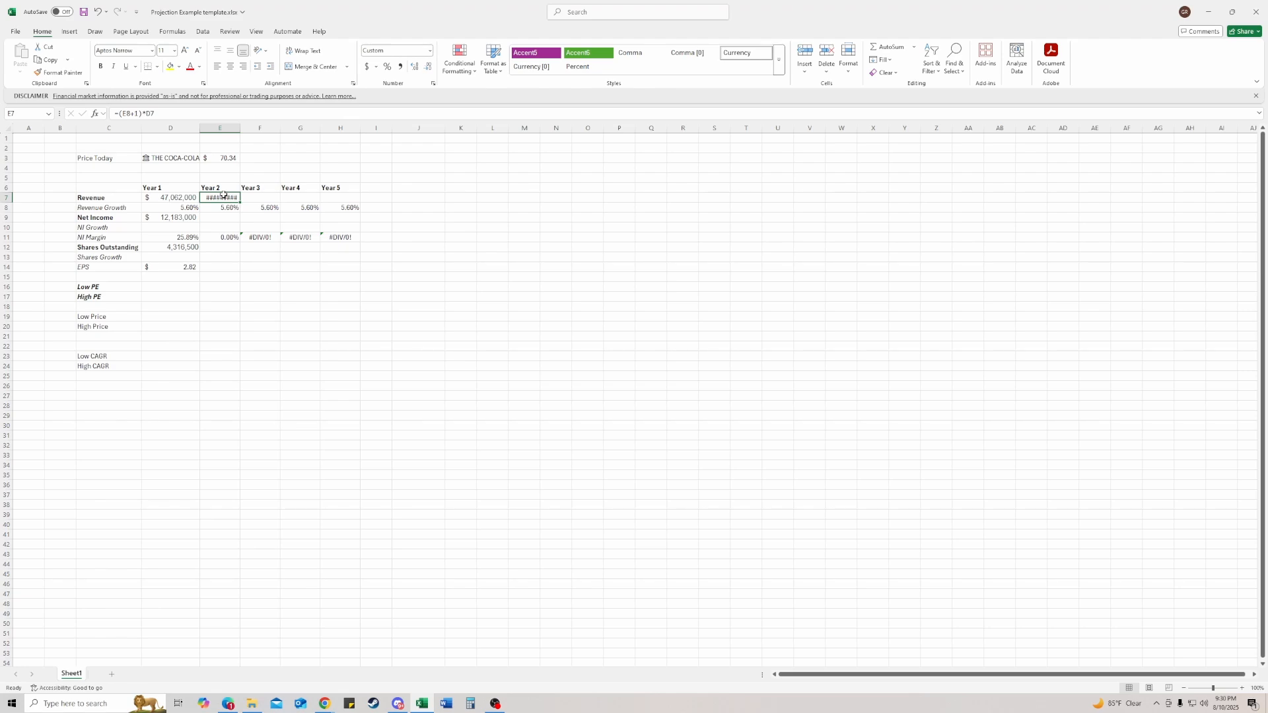
{"action": "double_click", "coordinate": [240, 128]}
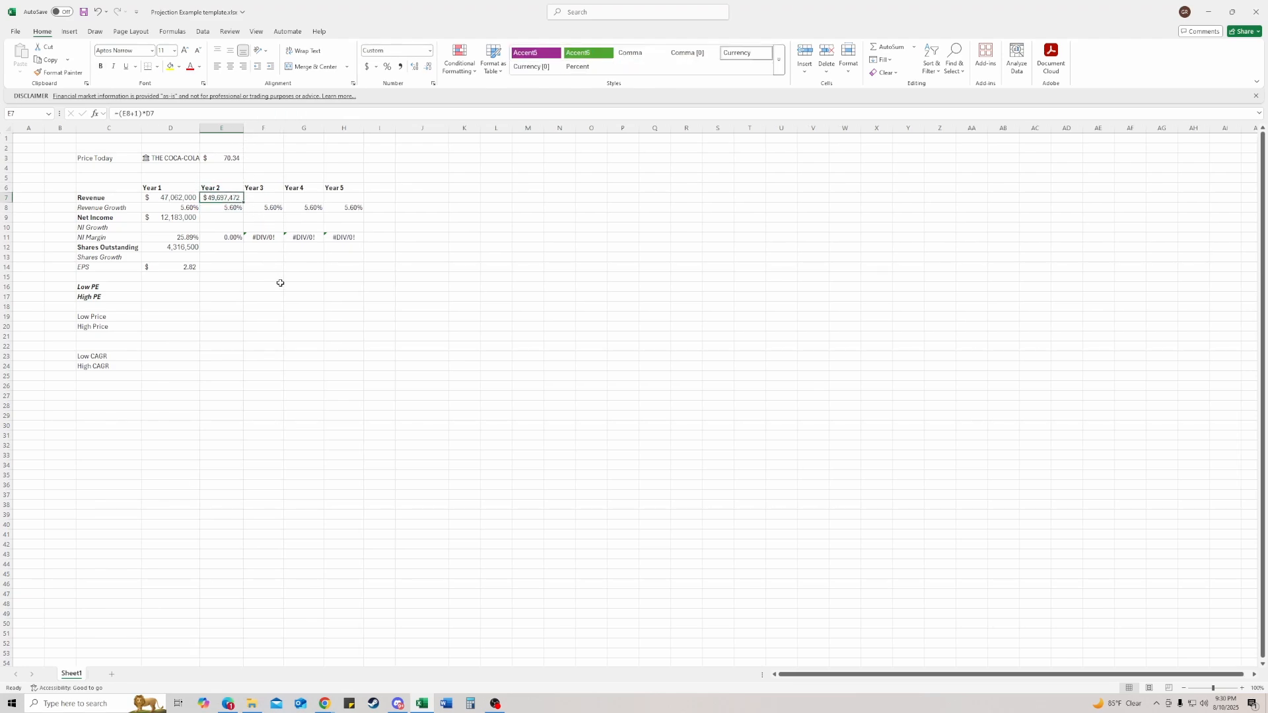
Copy the Year 2 Revenue formula from E7 into the Year 3 to Year 5 cells F7:H7
{"action": "key", "text": "Right"}
{"action": "key", "text": "Left"}
{"action": "key", "text": "ctrl+c"}
{"action": "key", "text": "Right"}
{"action": "key", "text": "shift+Right"}
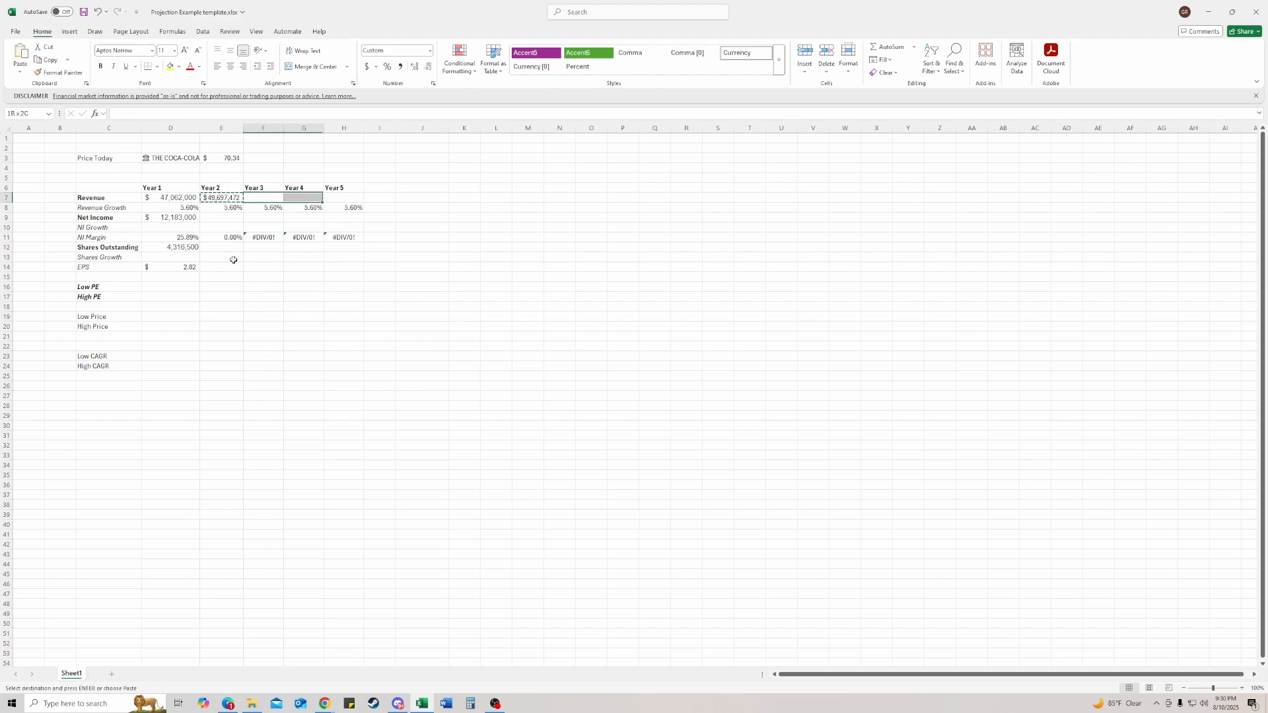
{"action": "key", "text": "shift+Right"}
{"action": "key", "text": "ctrl+v"}
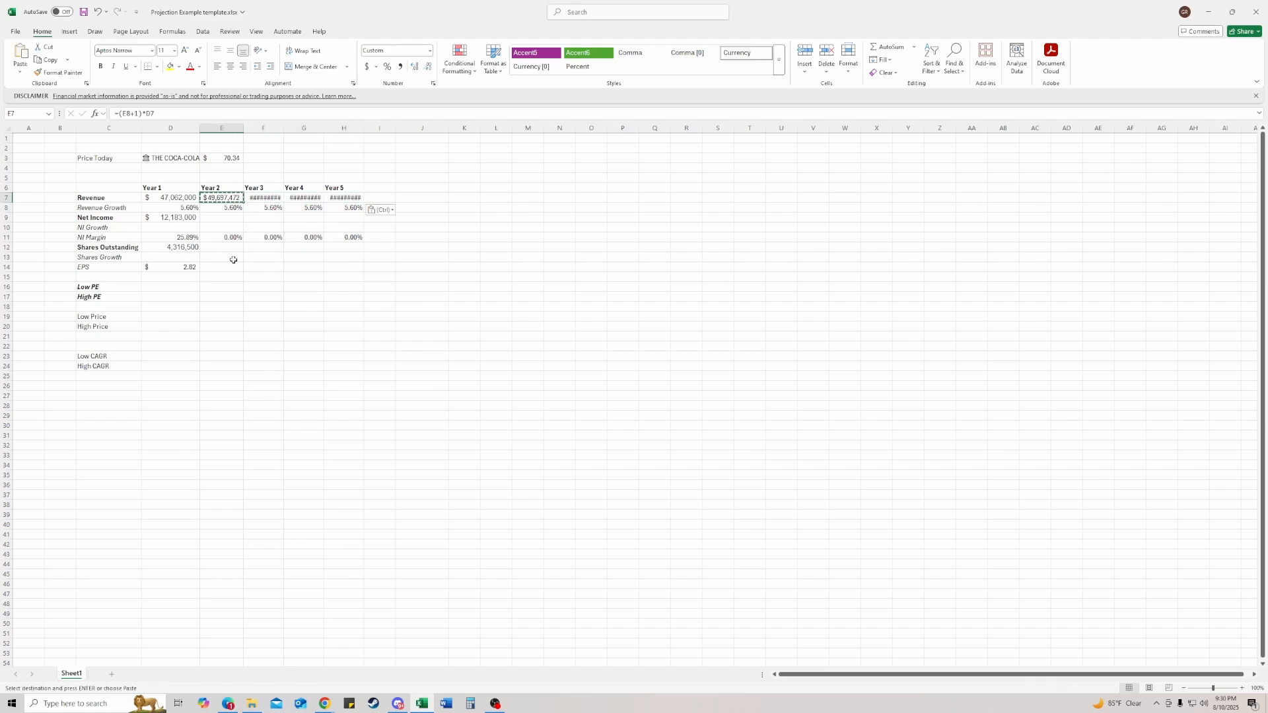
Fit the widths of columns F, G and H to show the projected Revenue values in full
{"action": "left_click_drag", "start_coordinate": [267, 198], "coordinate": [344, 198]}
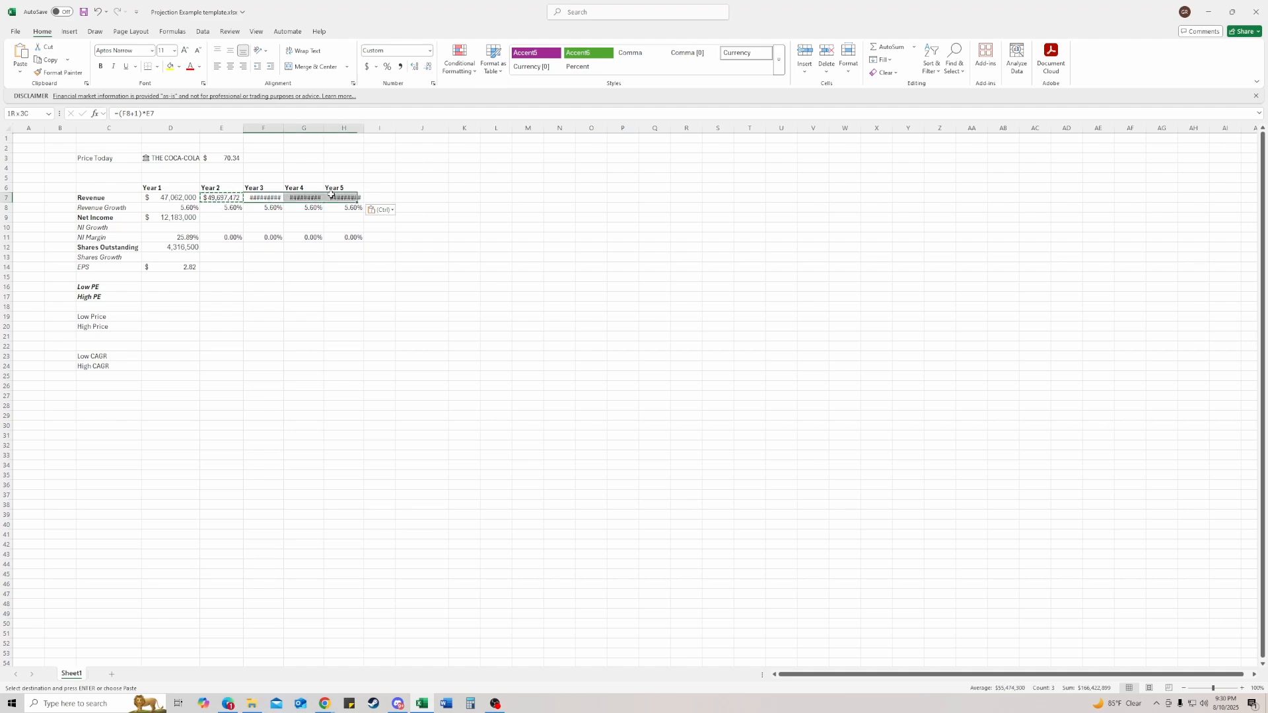
{"action": "double_click", "coordinate": [324, 128]}
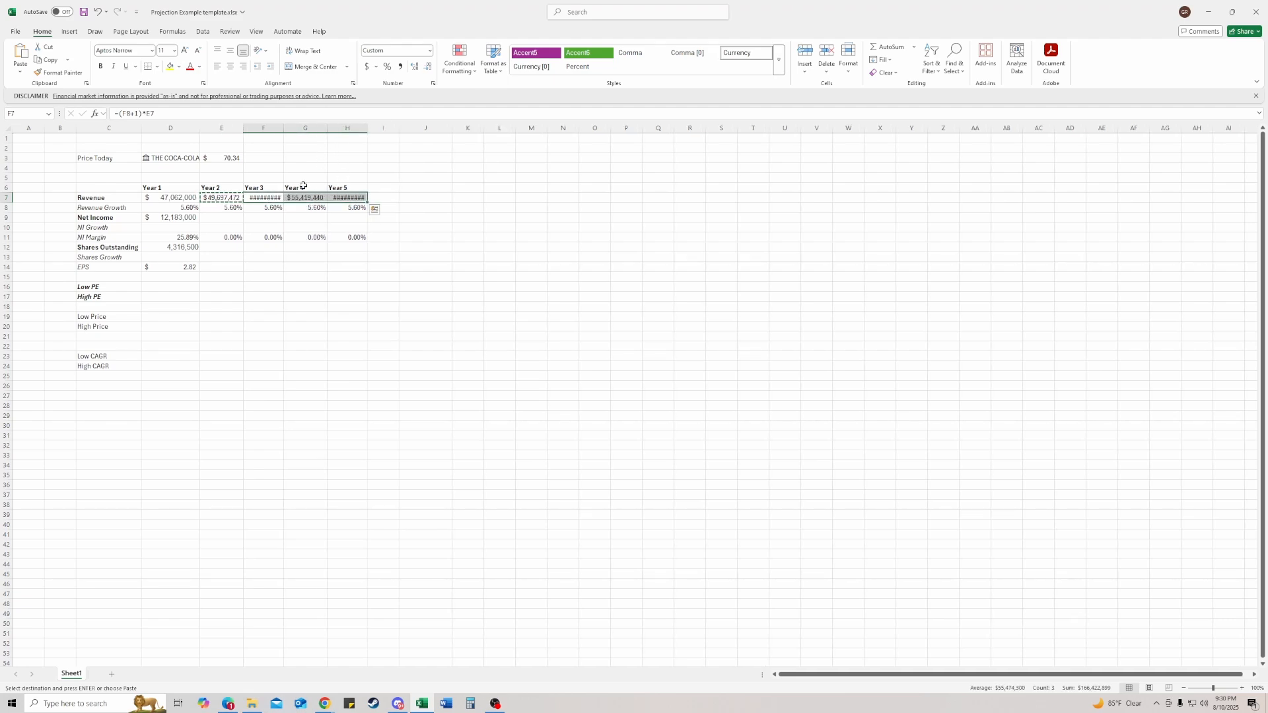
{"action": "double_click", "coordinate": [285, 128]}
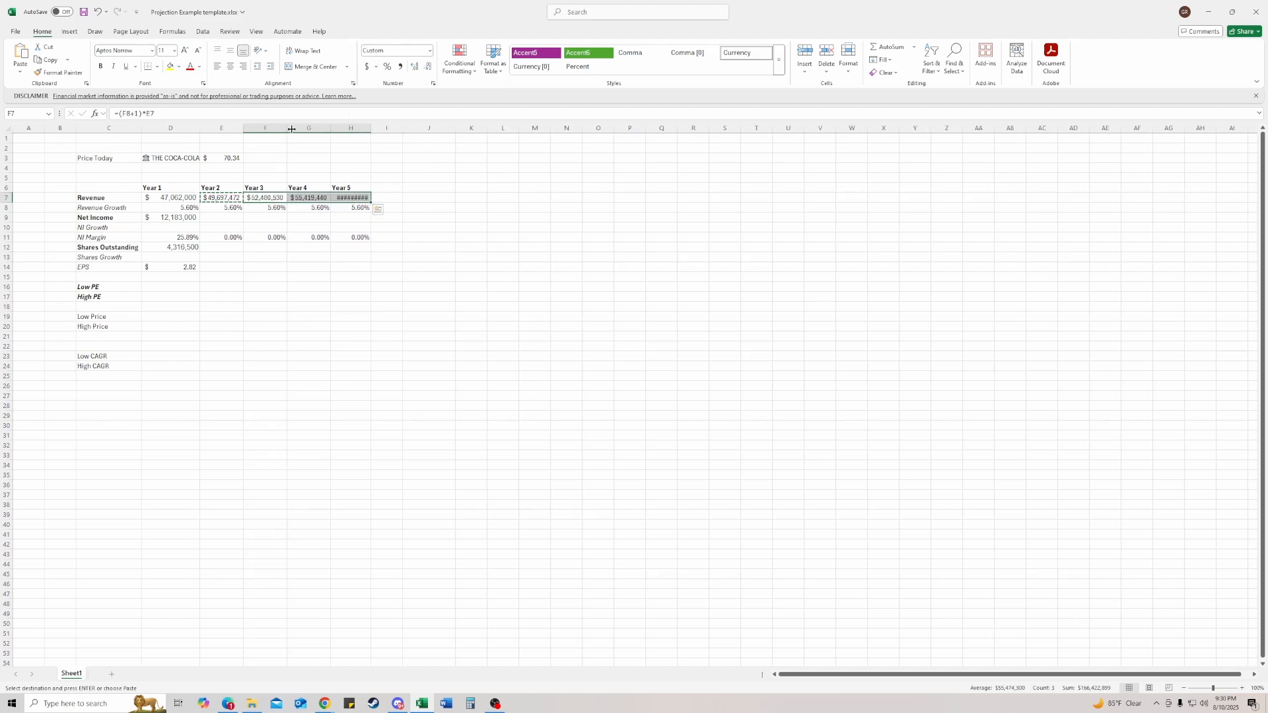
{"action": "double_click", "coordinate": [372, 129]}
Check the cell references in the Year 3 Revenue formula in F7 and review the Year 1 and Year 5 Revenue cells
{"action": "left_click", "coordinate": [300, 228]}
{"action": "left_click", "coordinate": [264, 198]}
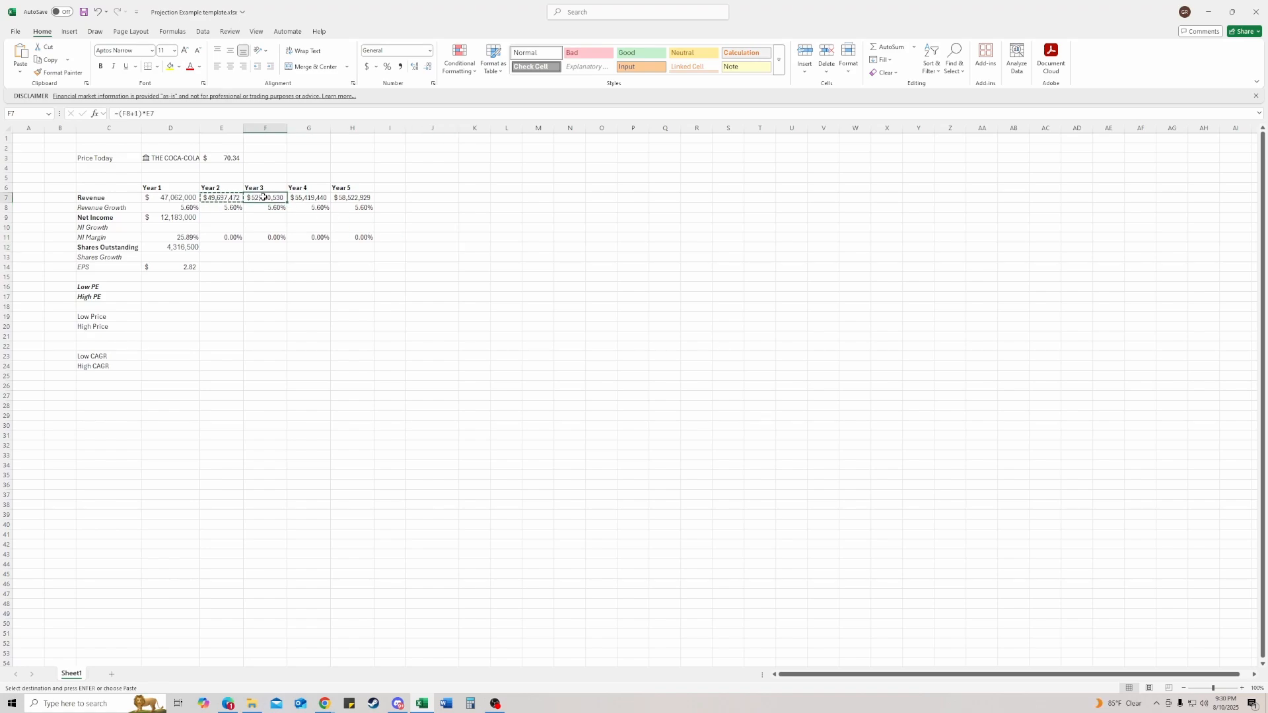
{"action": "left_click", "coordinate": [127, 116]}
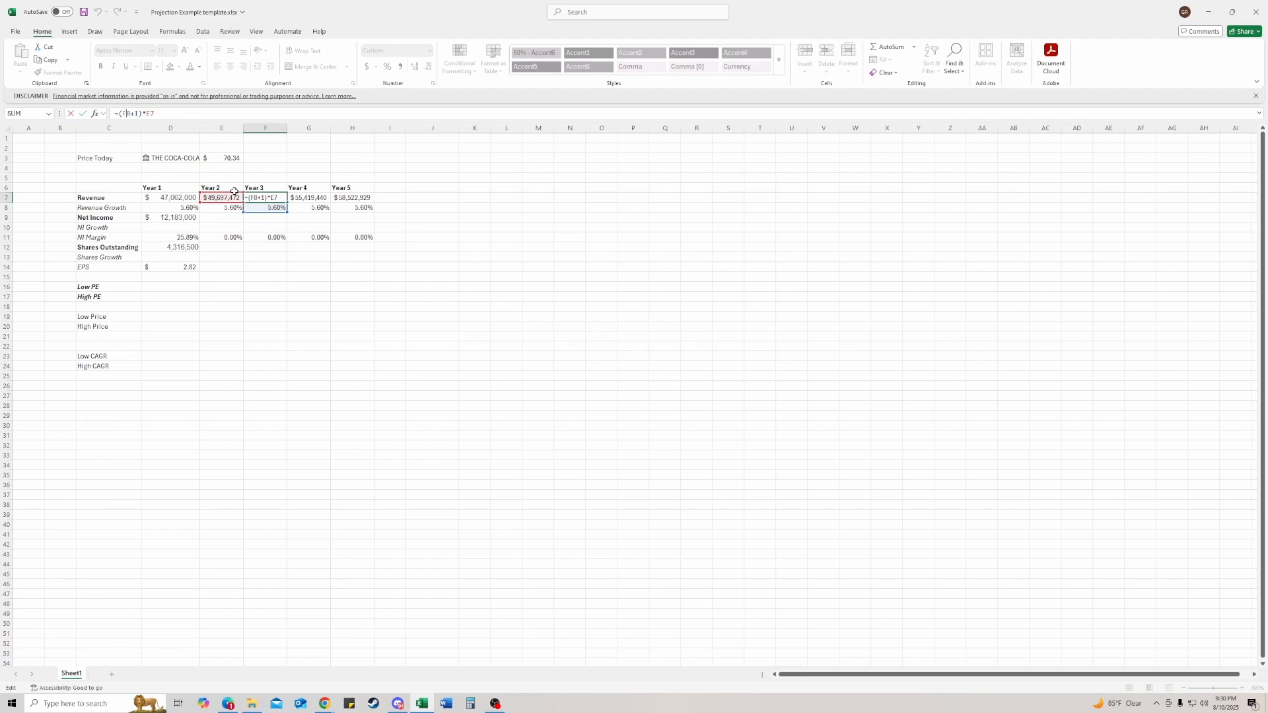
{"action": "key", "text": "ctrl+Return"}
{"action": "left_click", "coordinate": [165, 196]}
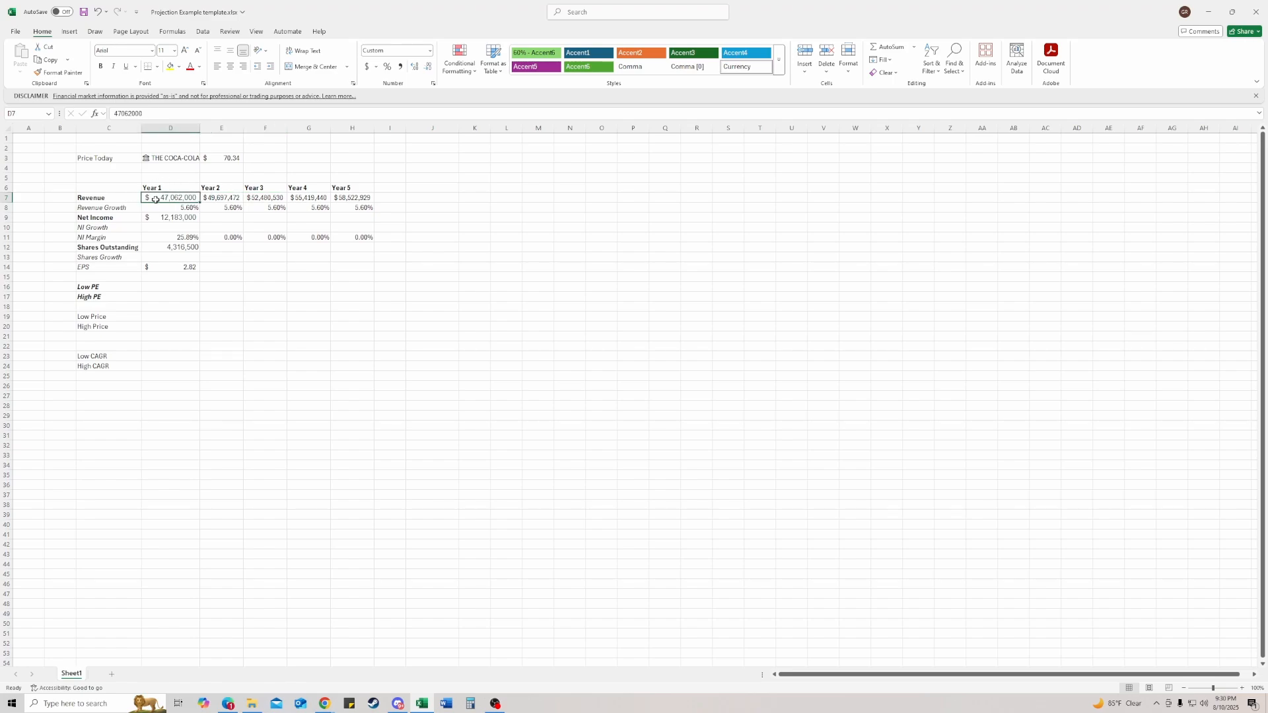
{"action": "left_click", "coordinate": [352, 200]}
{"action": "left_click", "coordinate": [450, 214]}
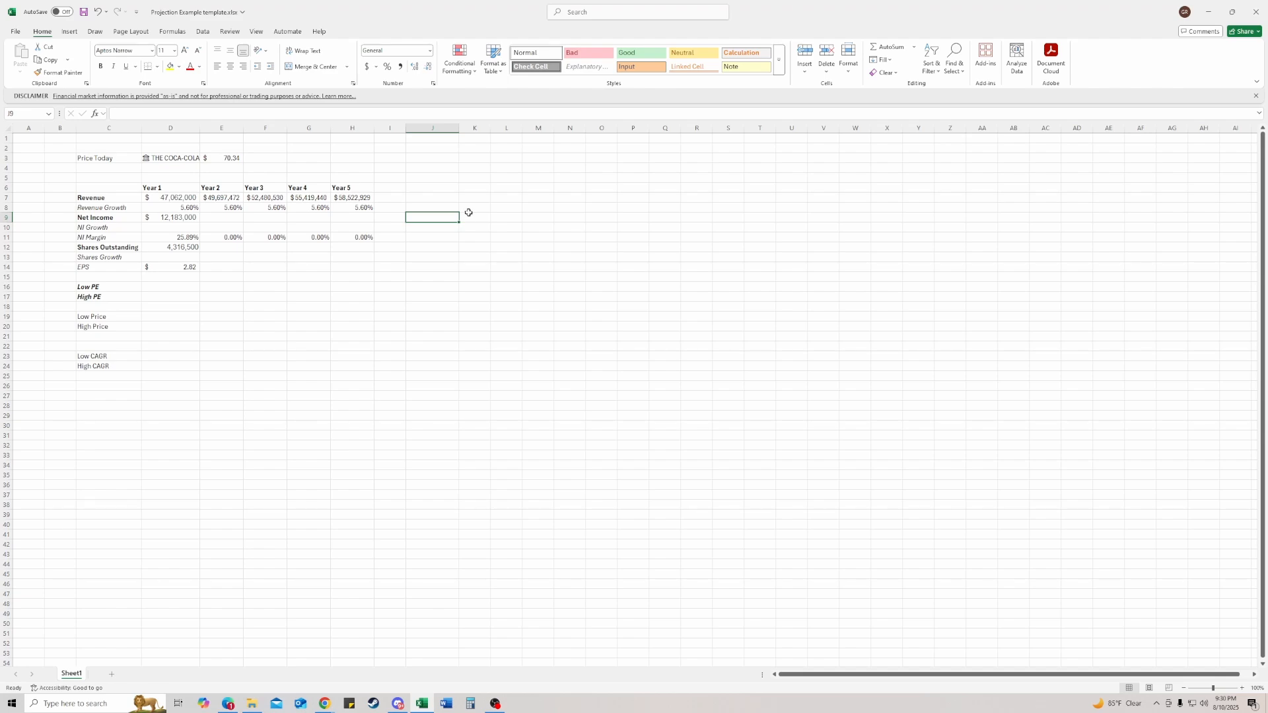
Enter .06 as the Year 1 NI Growth in D10 and format it as a percentage with two decimal places
{"action": "left_click", "coordinate": [106, 230]}
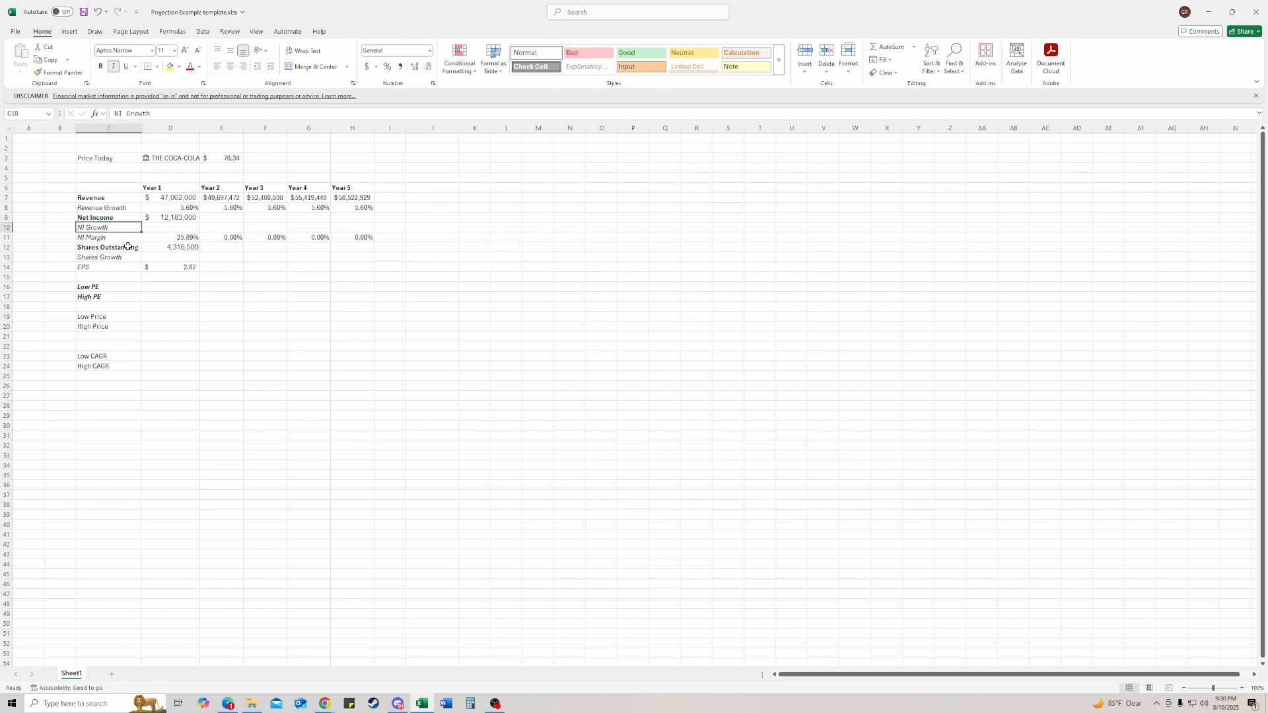
{"action": "key", "text": "Up"}
{"action": "key", "text": "Down"}
{"action": "key", "text": "Right"}
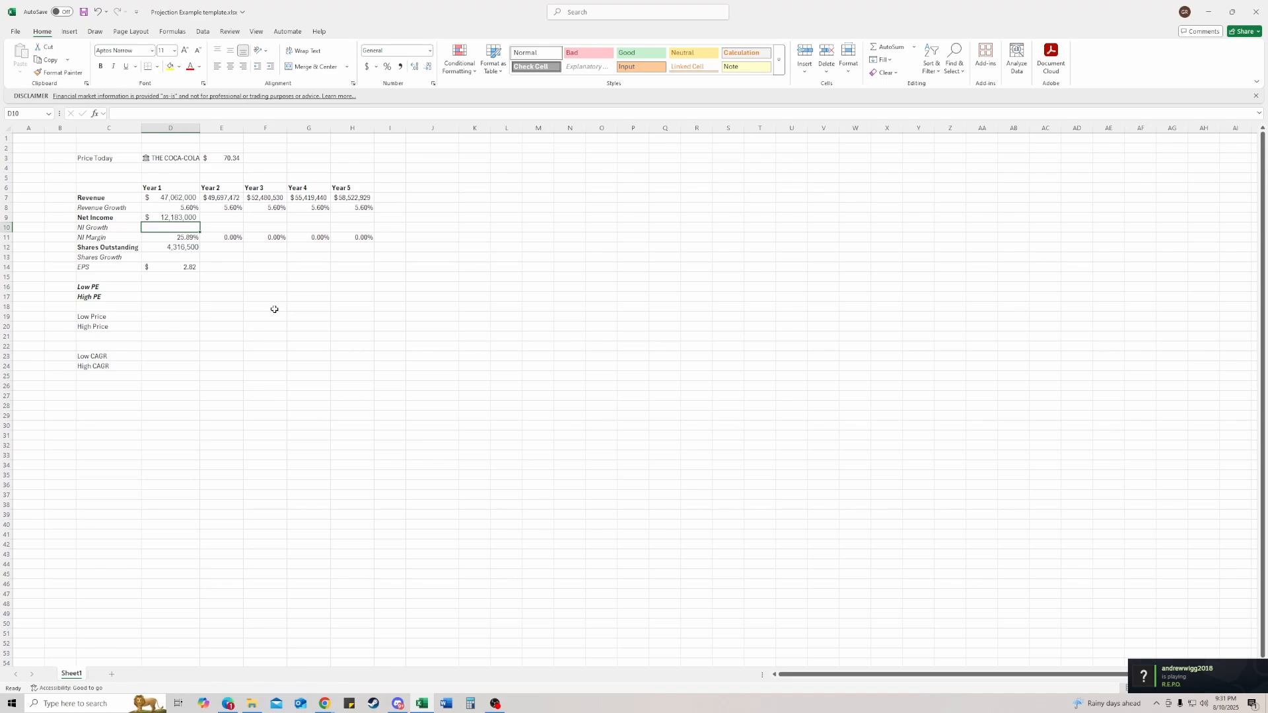
{"action": "type", "text": ".06"}
{"action": "key", "text": "ctrl+Return"}
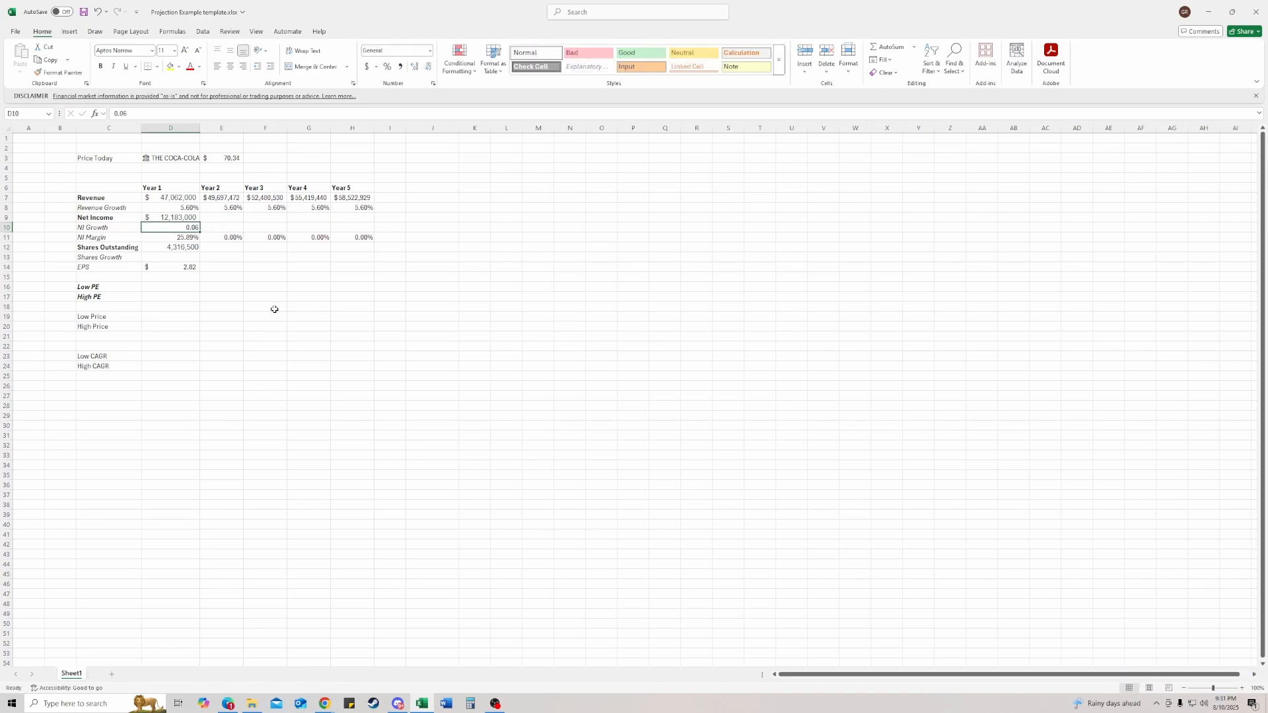
{"action": "left_click", "coordinate": [387, 67]}
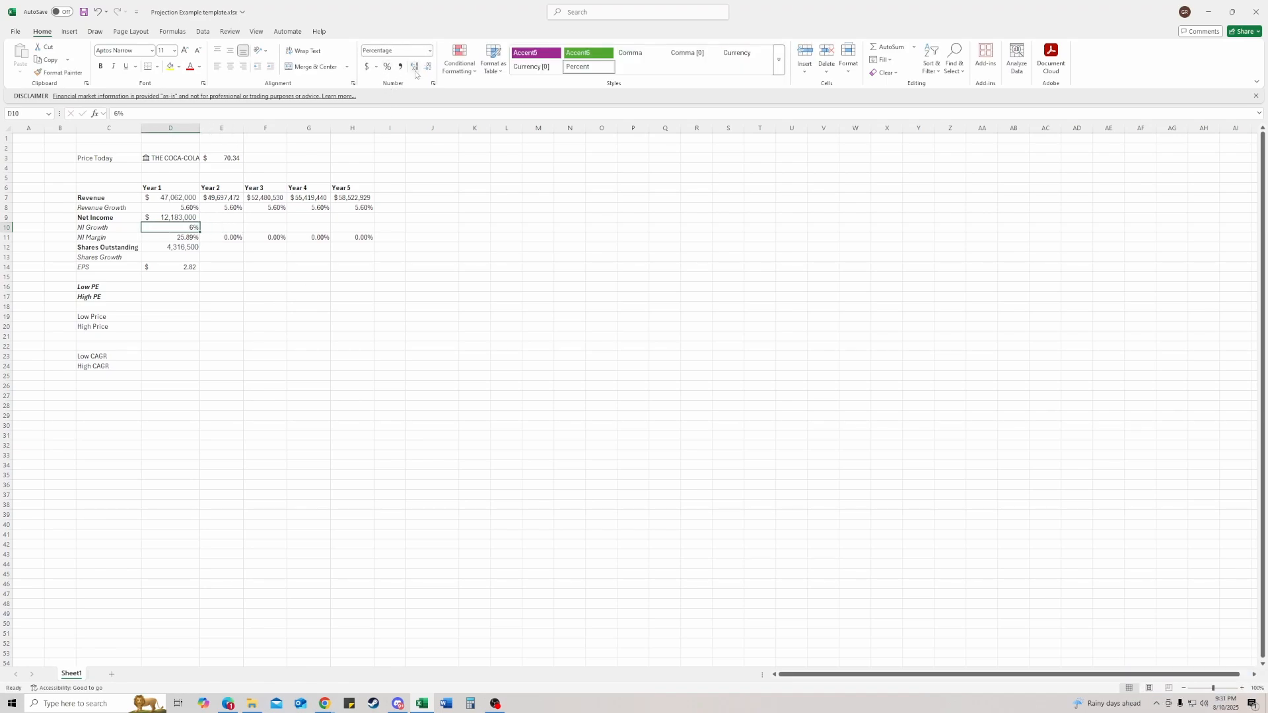
{"action": "left_click", "coordinate": [414, 67]}
{"action": "left_click", "coordinate": [414, 67]}
Copy the Year 1 NI Growth rate from D10 into the Year 2 to Year 5 cells E10:H10
{"action": "key", "text": "ctrl+c"}
{"action": "key", "text": "Right"}
{"action": "key", "text": "ctrl+v"}
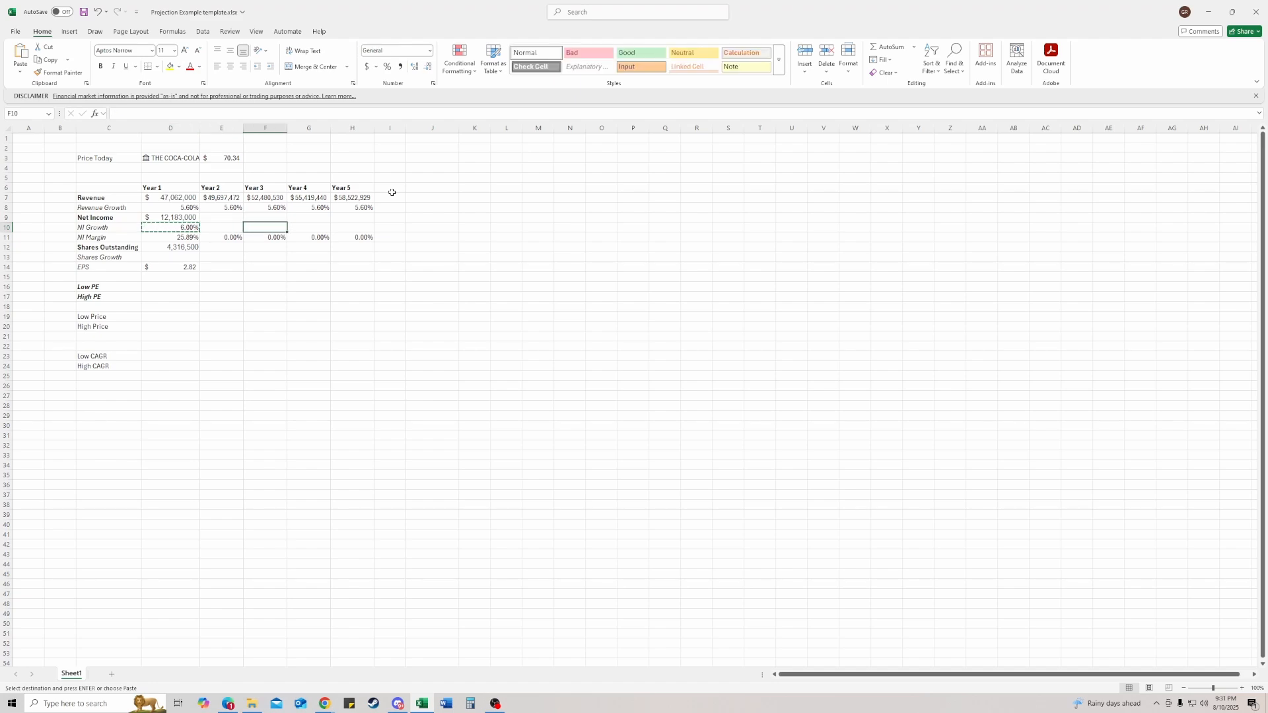
{"action": "key", "text": "Right"}
{"action": "key", "text": "ctrl+v"}
{"action": "key", "text": "Right"}
{"action": "key", "text": "ctrl+v"}
{"action": "key", "text": "Right"}
{"action": "key", "text": "ctrl+v"}
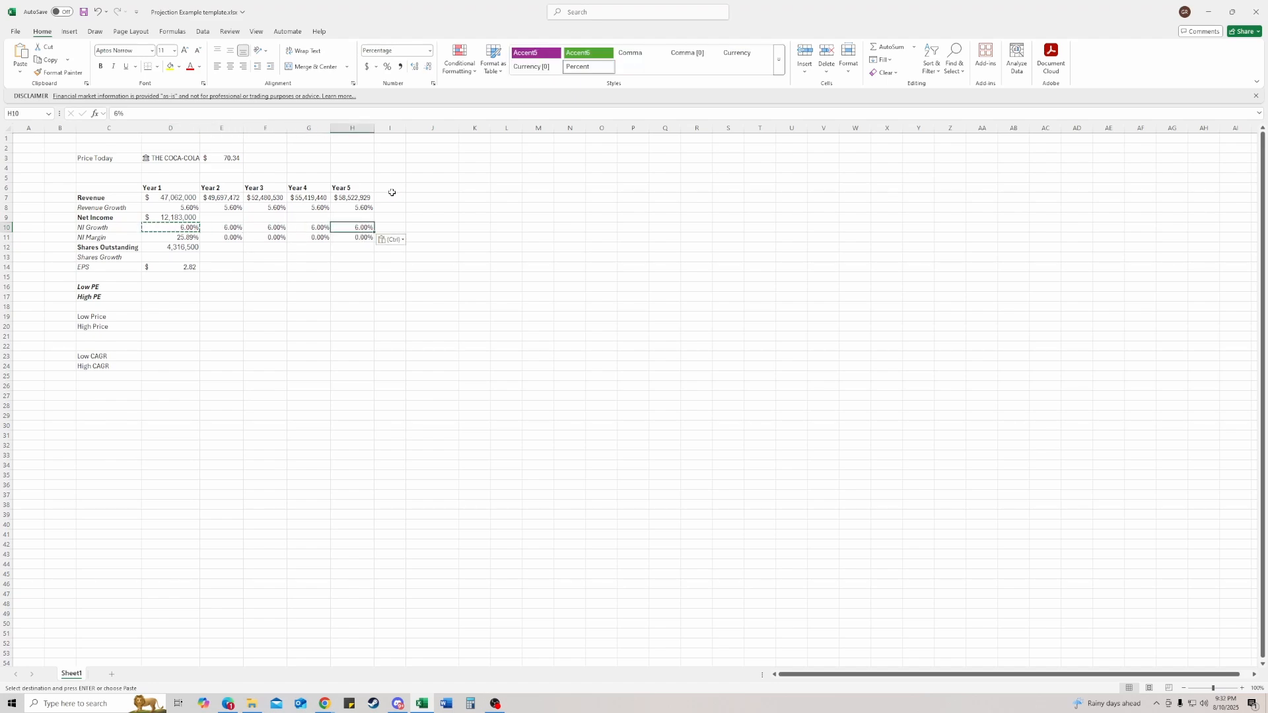
Copy the Year 2 Revenue formula from E7 into the Year 2 Net Income cell E9 and check it against the original
{"action": "key", "text": "Left"}
{"action": "key", "text": "Left"}
{"action": "key", "text": "Left"}
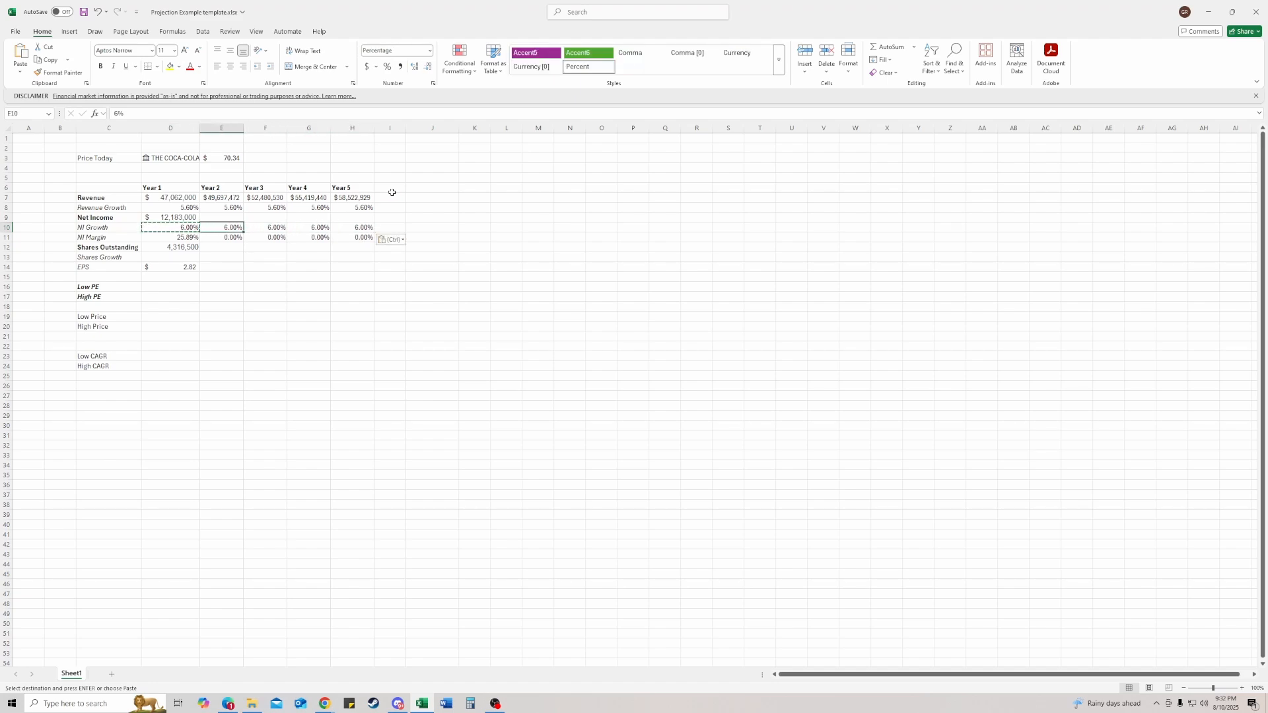
{"action": "key", "text": "Up"}
{"action": "key", "text": "Up"}
{"action": "key", "text": "Up"}
{"action": "key", "text": "ctrl+c"}
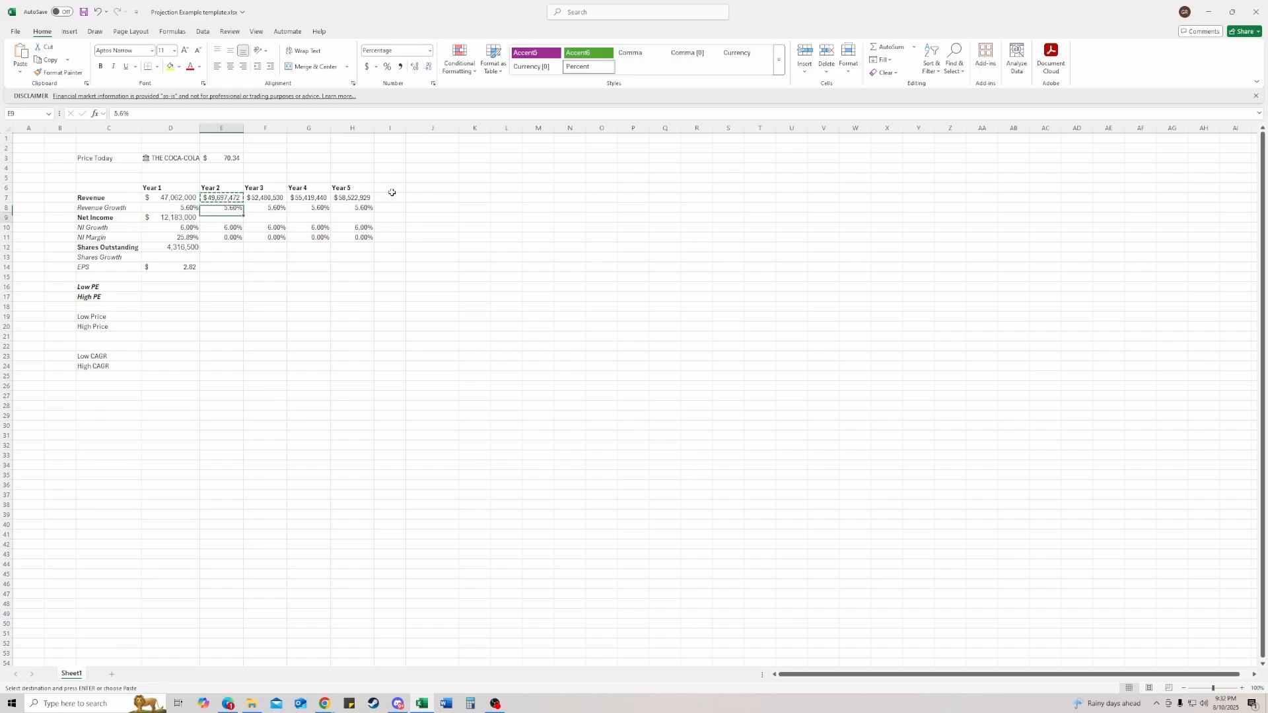
{"action": "key", "text": "Down"}
{"action": "key", "text": "Down"}
{"action": "key", "text": "ctrl+v"}
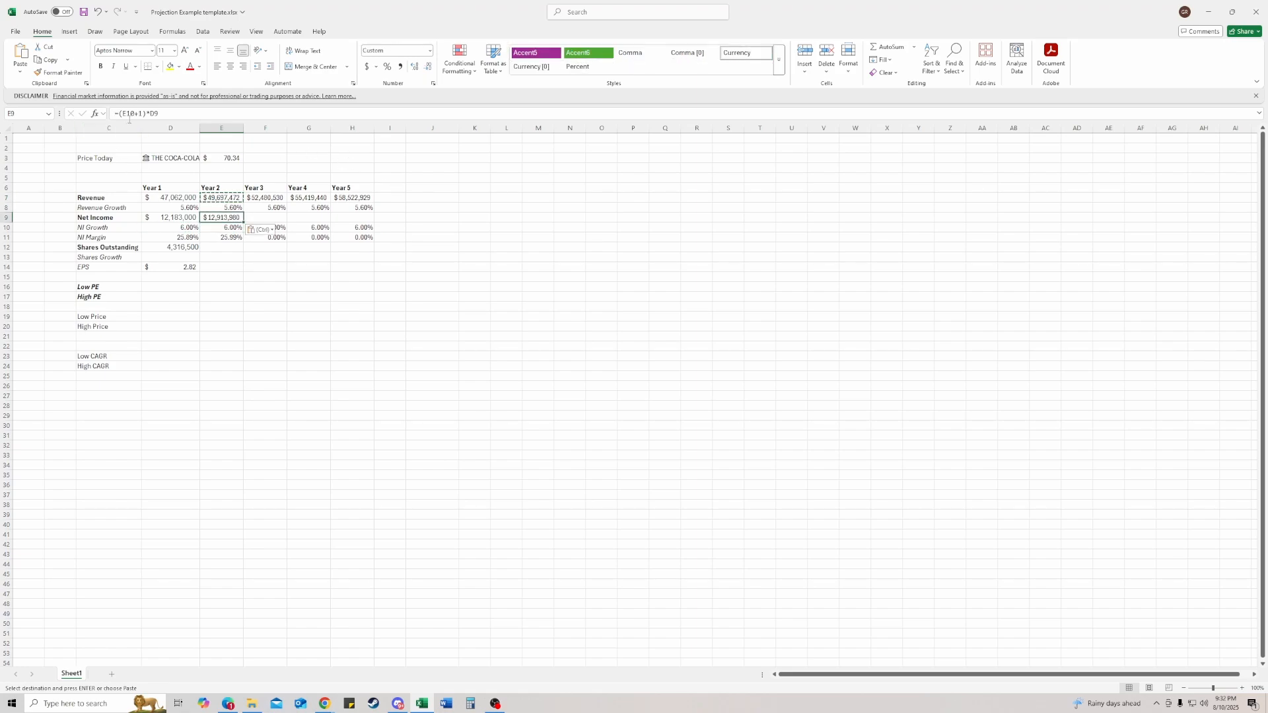
{"action": "key", "text": "F2"}
{"action": "key", "text": "Escape"}
{"action": "left_click", "coordinate": [219, 199]}
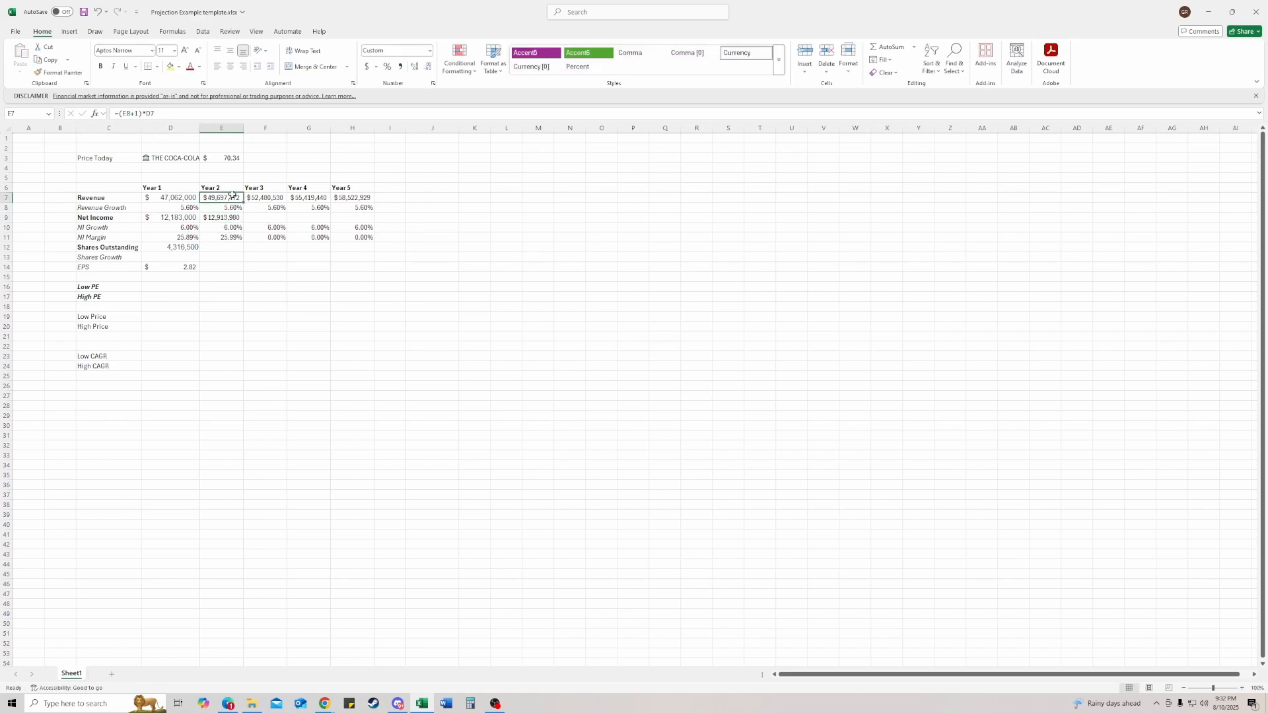
Copy the Year 2 Net Income formula from E9 into the Year 3 to Year 5 cells F9:H9
{"action": "left_click", "coordinate": [227, 217]}
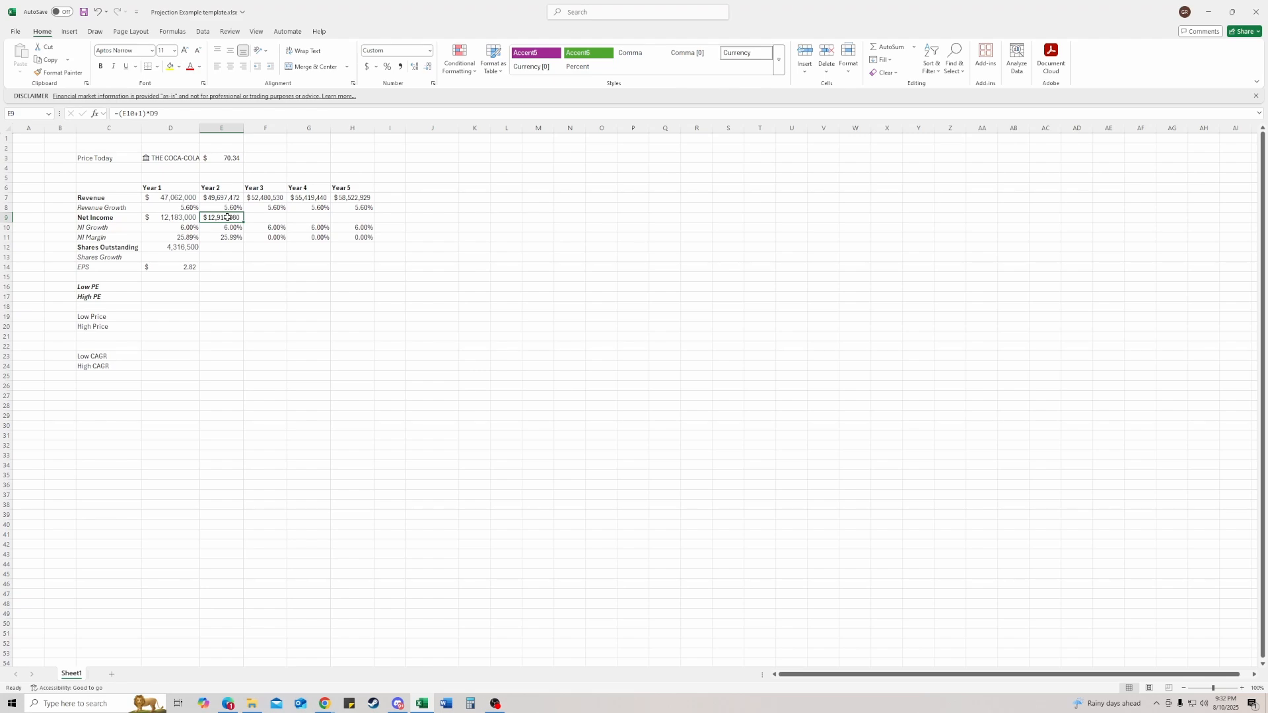
{"action": "key", "text": "ctrl+c"}
{"action": "key", "text": "Right"}
{"action": "key", "text": "shift+Right"}
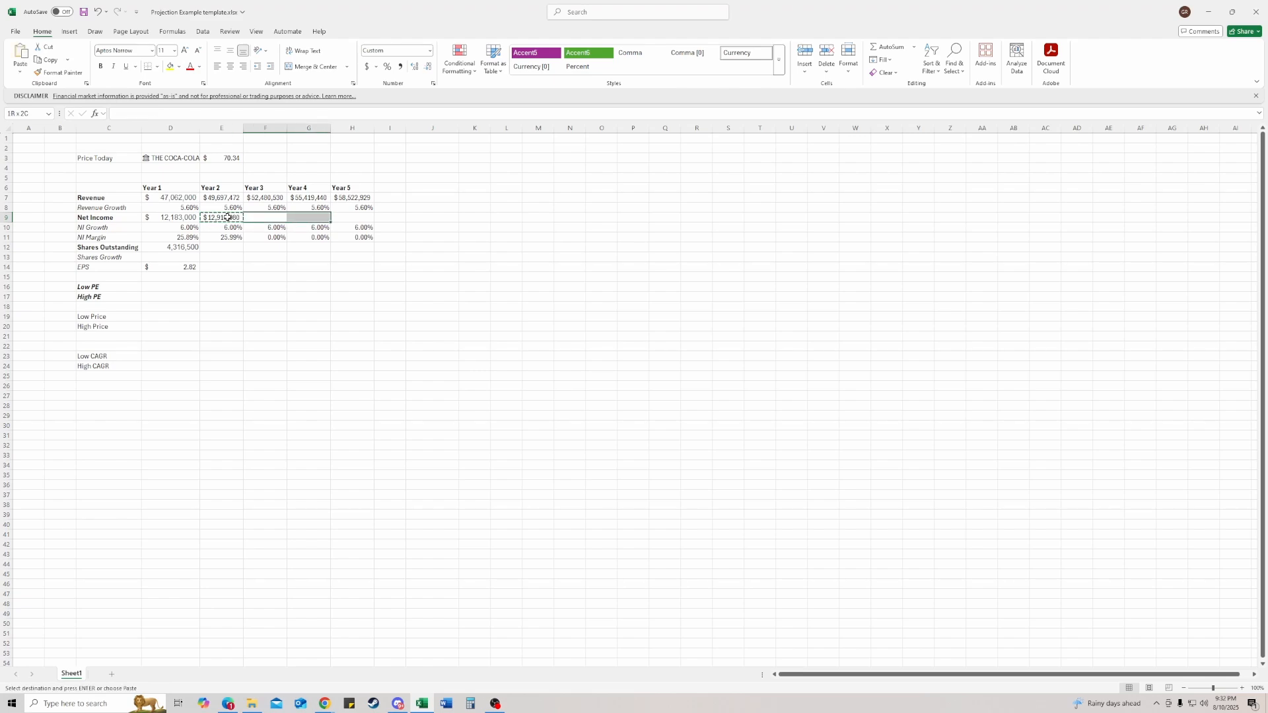
{"action": "key", "text": "shift+Right"}
{"action": "key", "text": "ctrl+v"}
Check the cell references in the Year 2 Net Income formula in E9 and review the Year 5 Net Income cell
{"action": "left_click", "coordinate": [228, 218]}
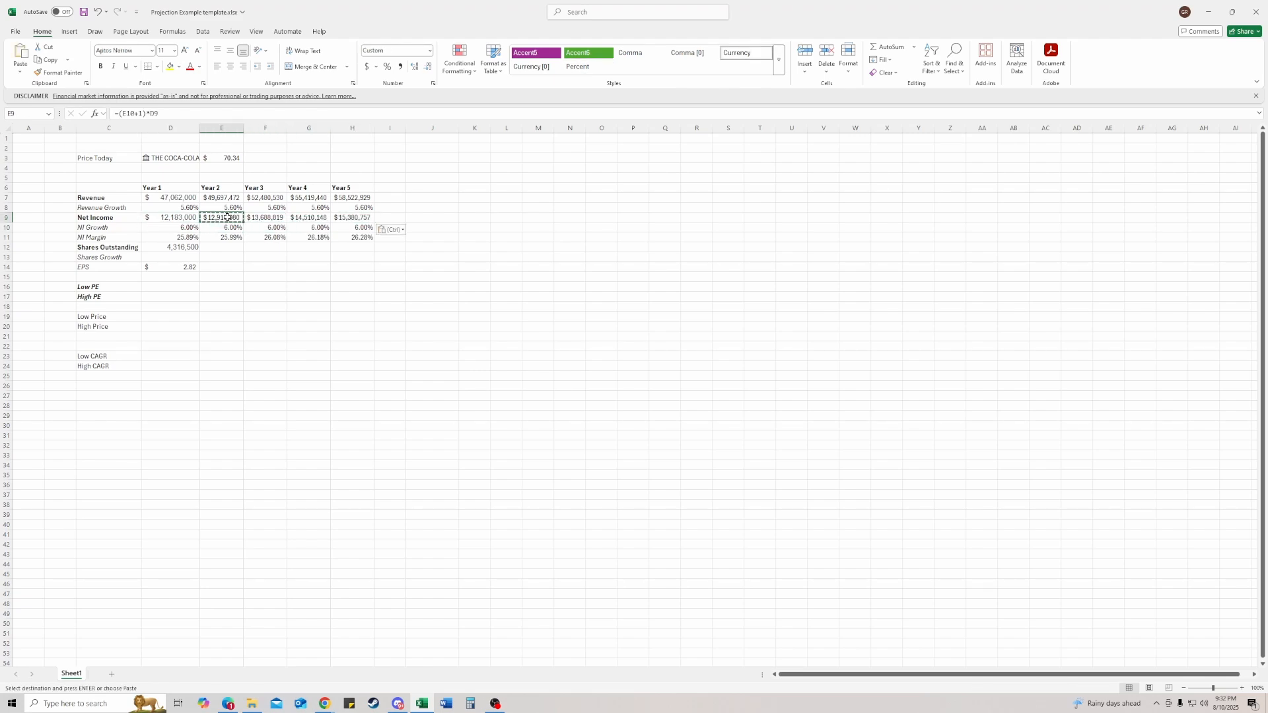
{"action": "left_click", "coordinate": [132, 114]}
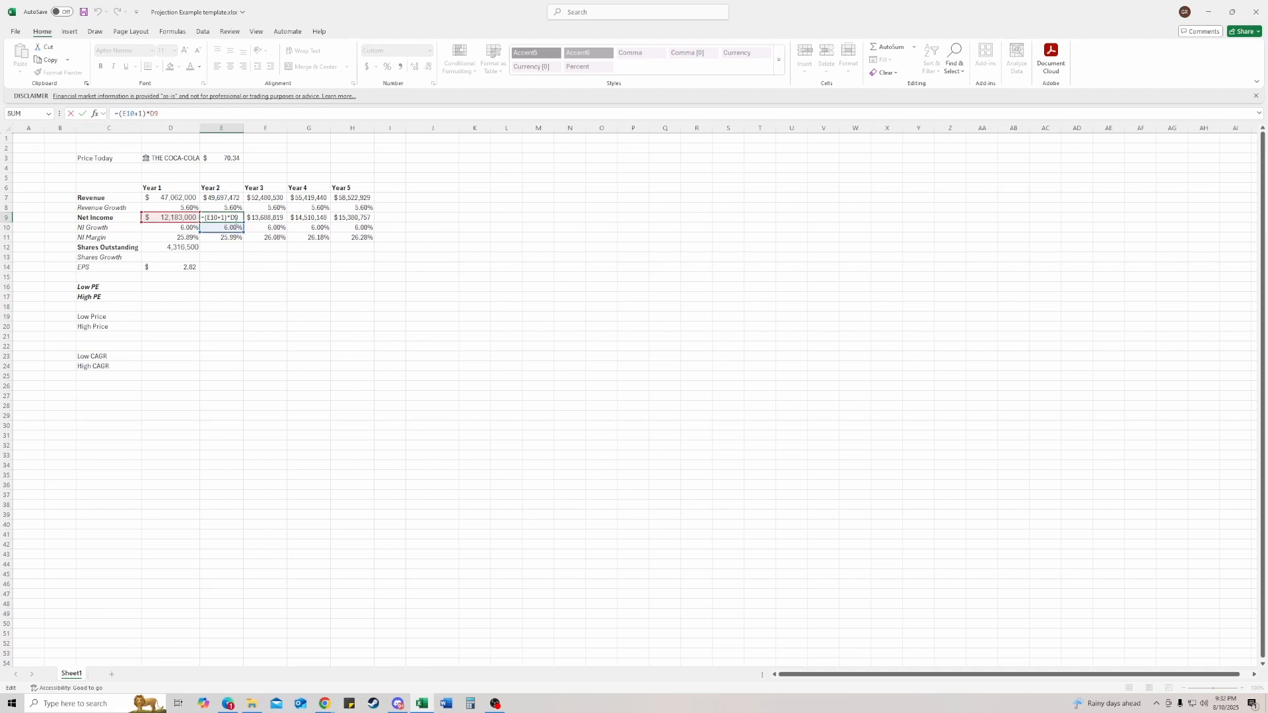
{"action": "left_click", "coordinate": [187, 219]}
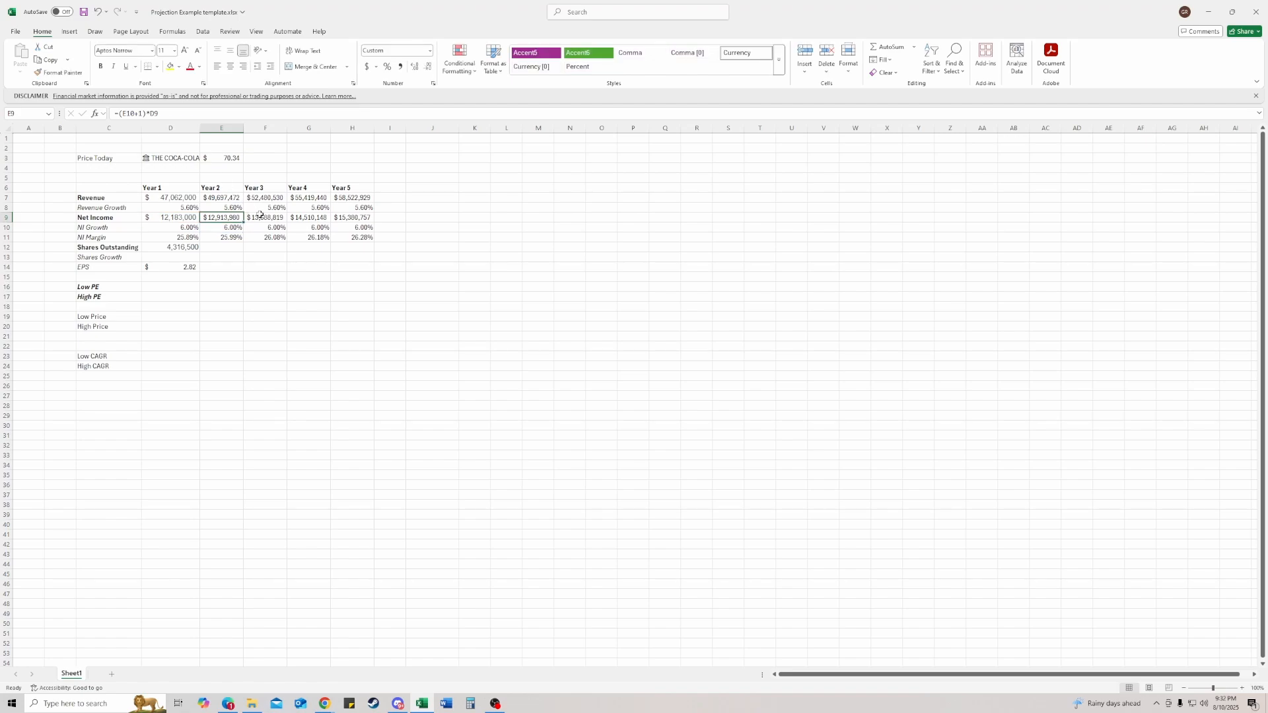
{"action": "left_click", "coordinate": [368, 219]}
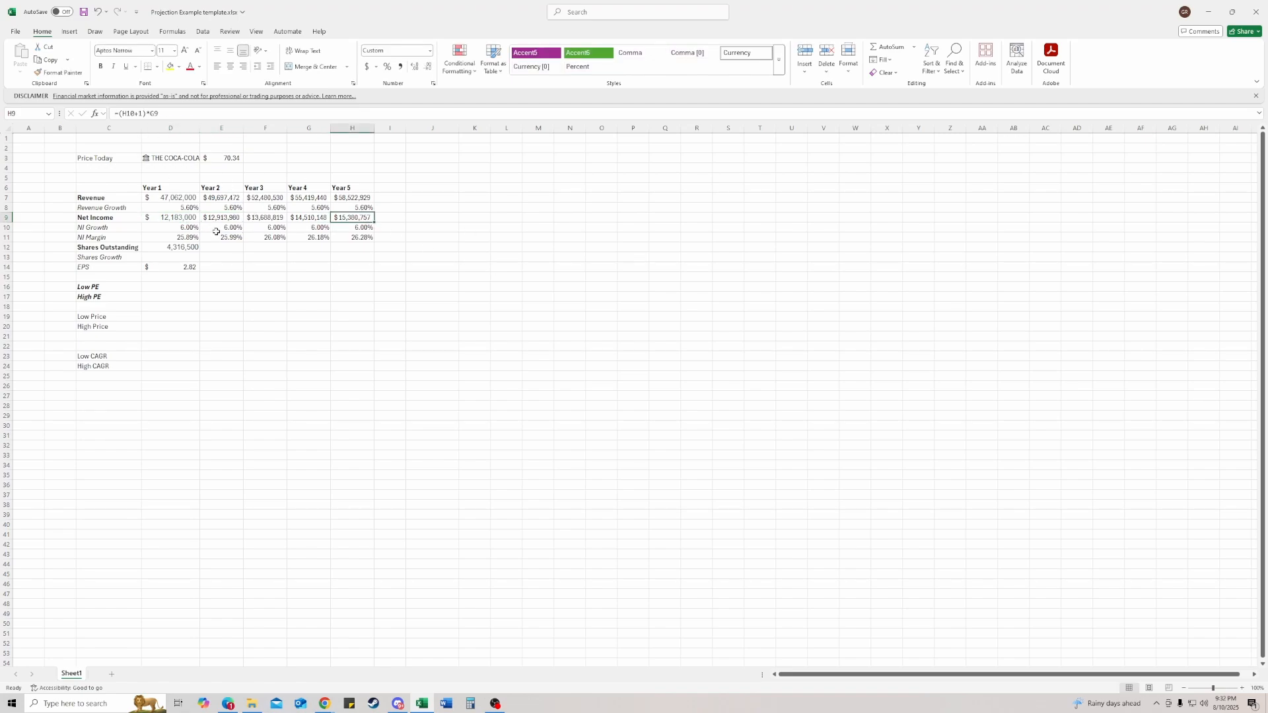
Review the NI Margin cells from Year 1 to Year 5 and the Year 1 Shares Outstanding and Shares Growth cells
{"action": "left_click", "coordinate": [169, 238]}
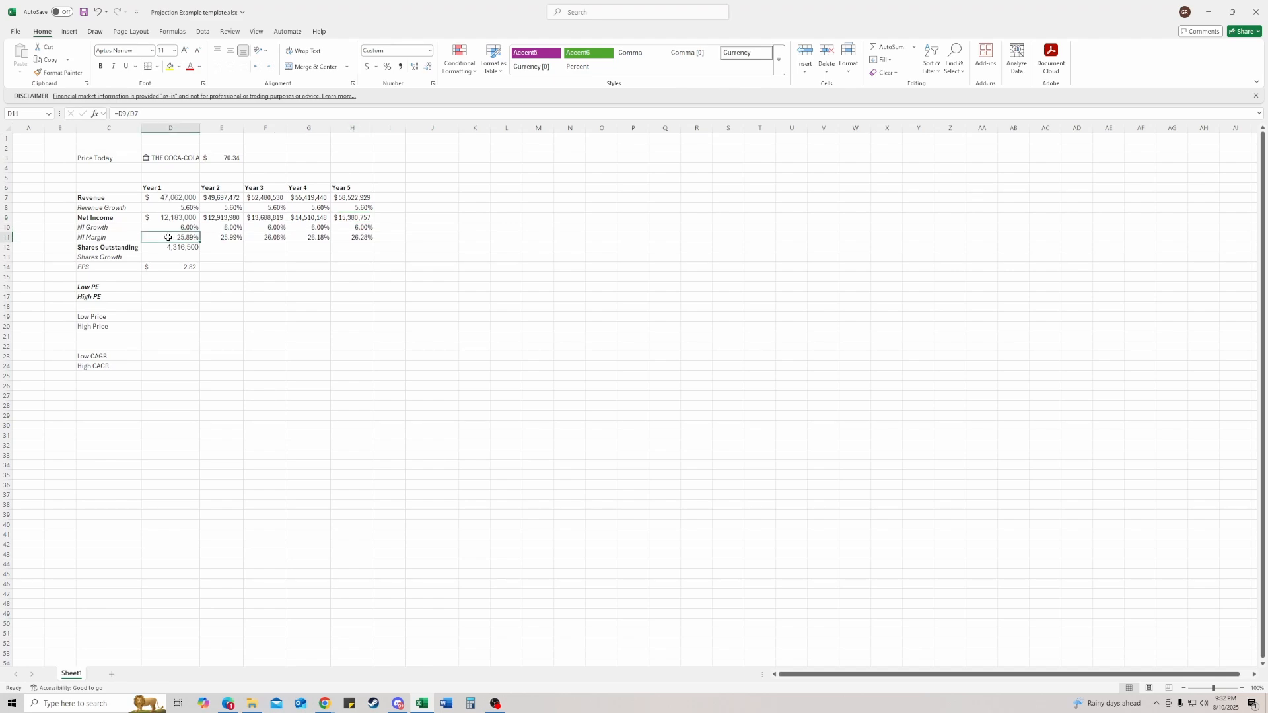
{"action": "left_click", "coordinate": [218, 239]}
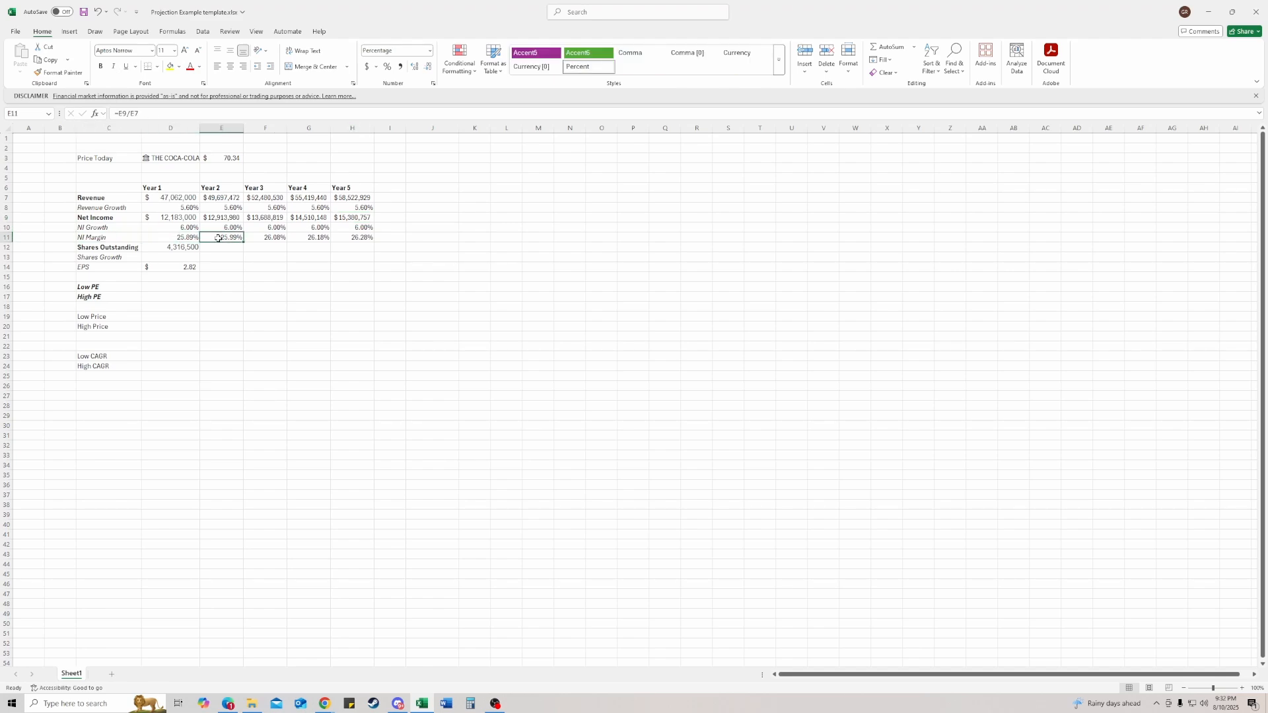
{"action": "left_click", "coordinate": [263, 237]}
{"action": "left_click", "coordinate": [309, 237]}
{"action": "left_click", "coordinate": [346, 240]}
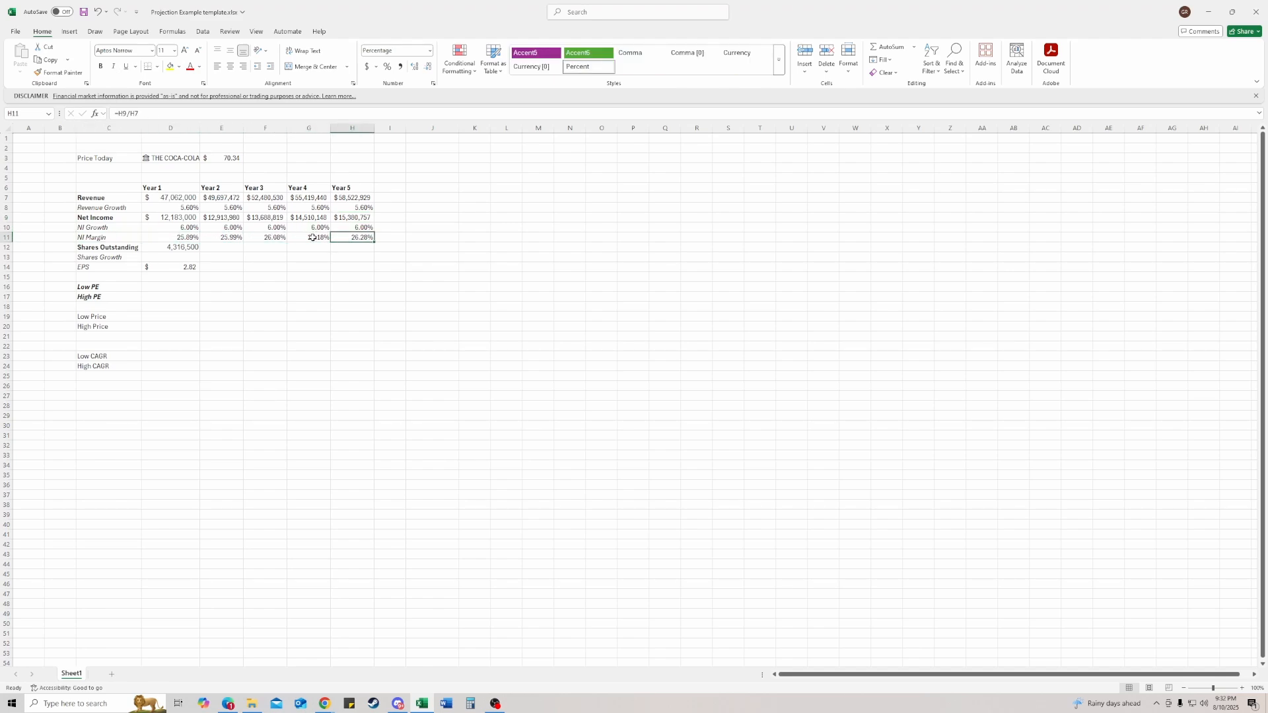
{"action": "left_click", "coordinate": [183, 239]}
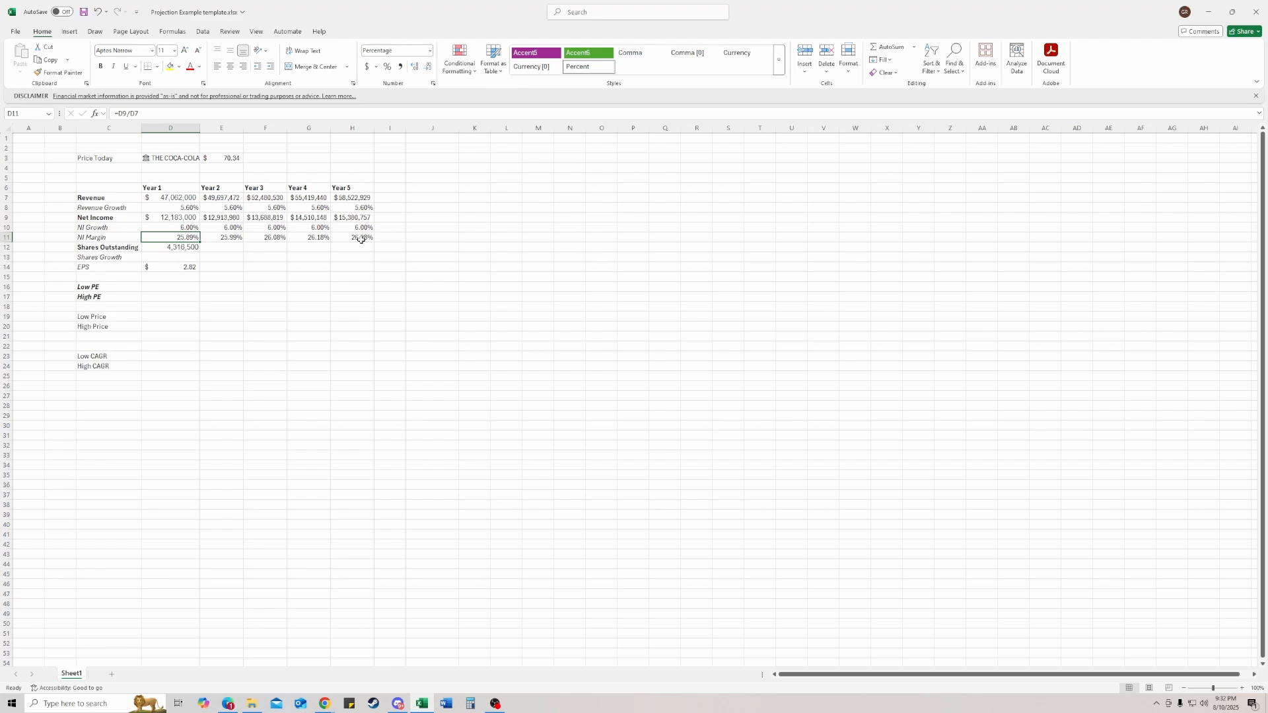
{"action": "left_click", "coordinate": [172, 247]}
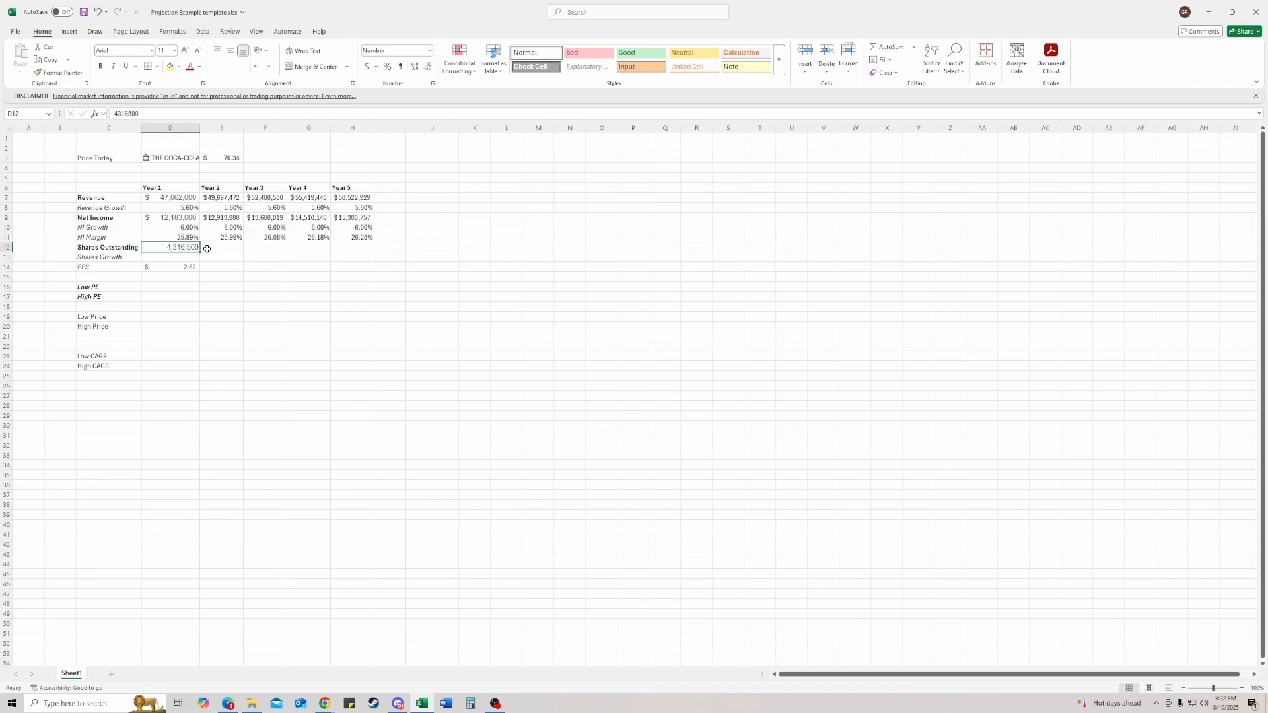
{"action": "left_click", "coordinate": [165, 261]}
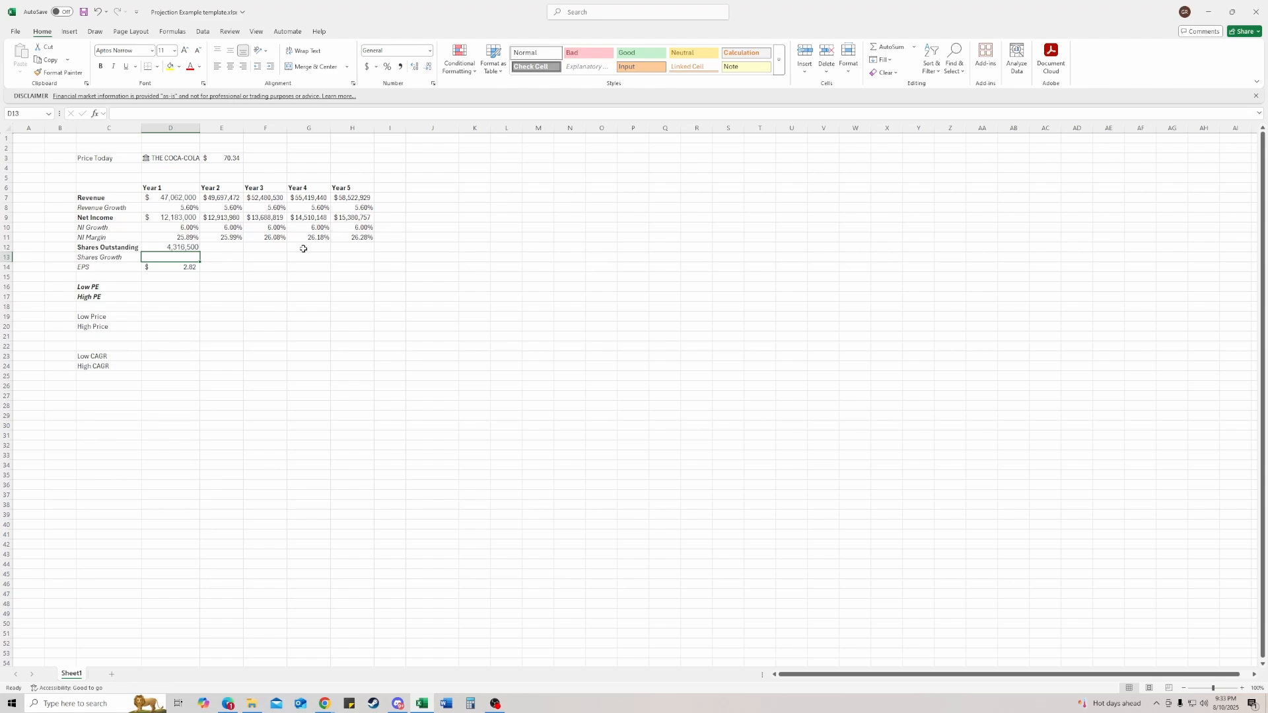
{"action": "left_click", "coordinate": [191, 246]}
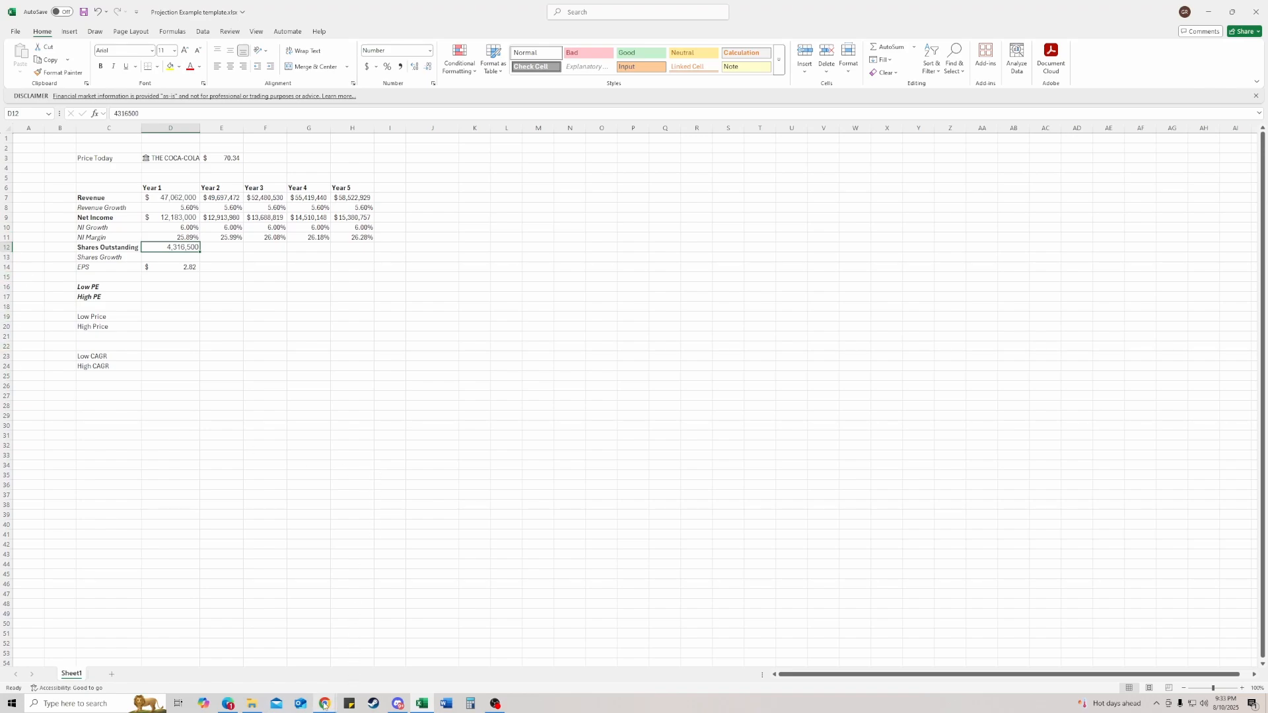
Switch to Coca-Cola's Yahoo Finance page in the browser, open its Financials and locate the Diluted Average Shares row
{"action": "mouse_move", "coordinate": [325, 705]}
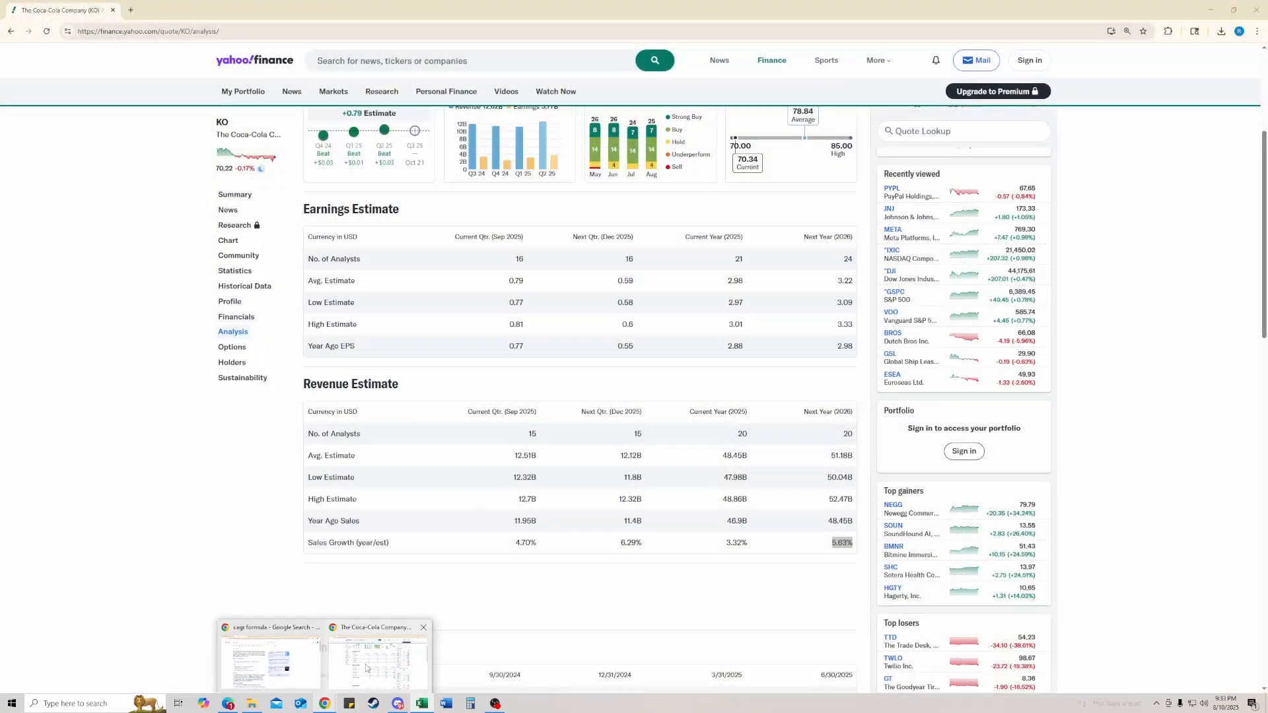
{"action": "left_click", "coordinate": [377, 662]}
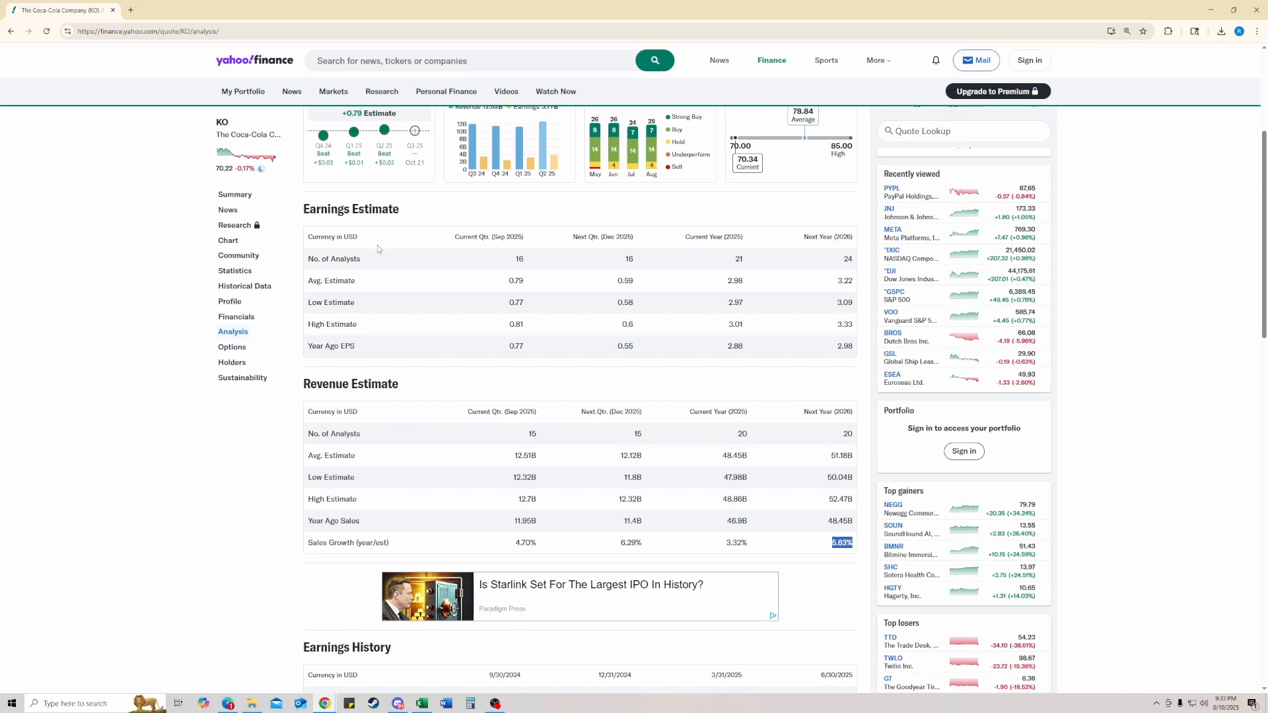
{"action": "scroll", "coordinate": [378, 249], "scroll_direction": "up", "scroll_amount": 1}
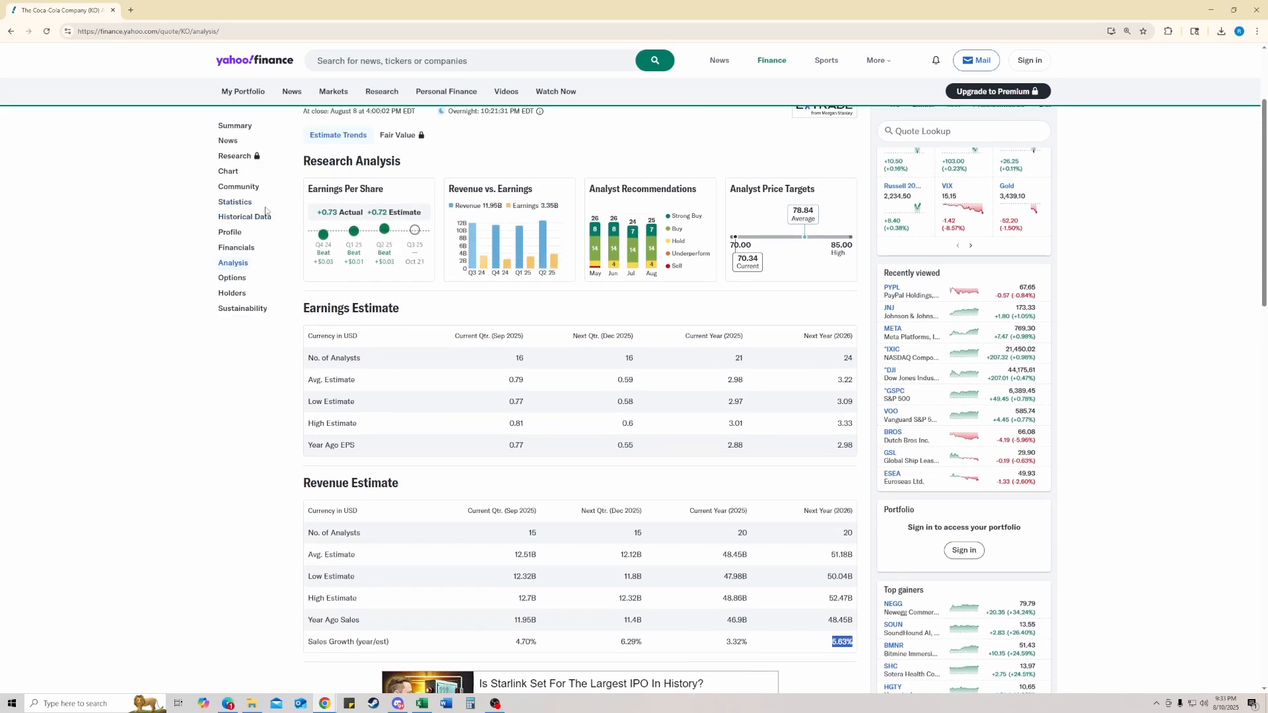
{"action": "left_click", "coordinate": [234, 251]}
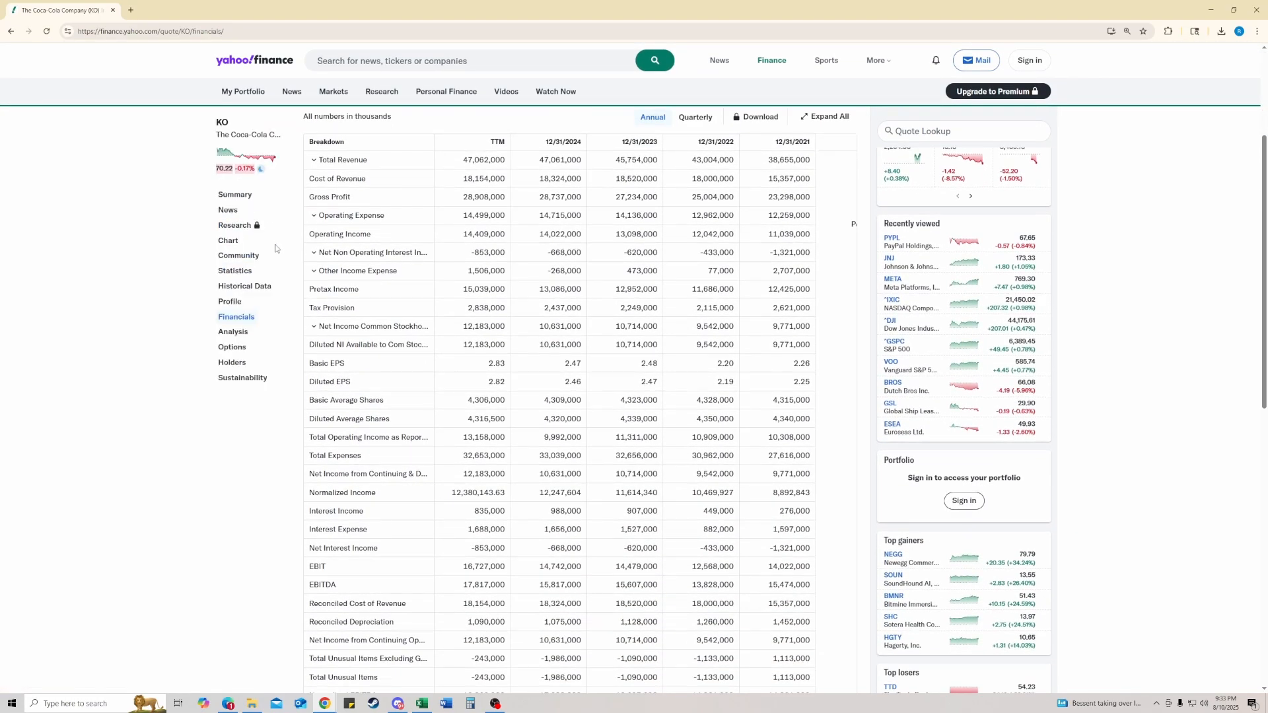
{"action": "scroll", "coordinate": [276, 244], "scroll_direction": "down", "scroll_amount": 2}
{"action": "scroll", "coordinate": [320, 276], "scroll_direction": "down", "scroll_amount": 1}
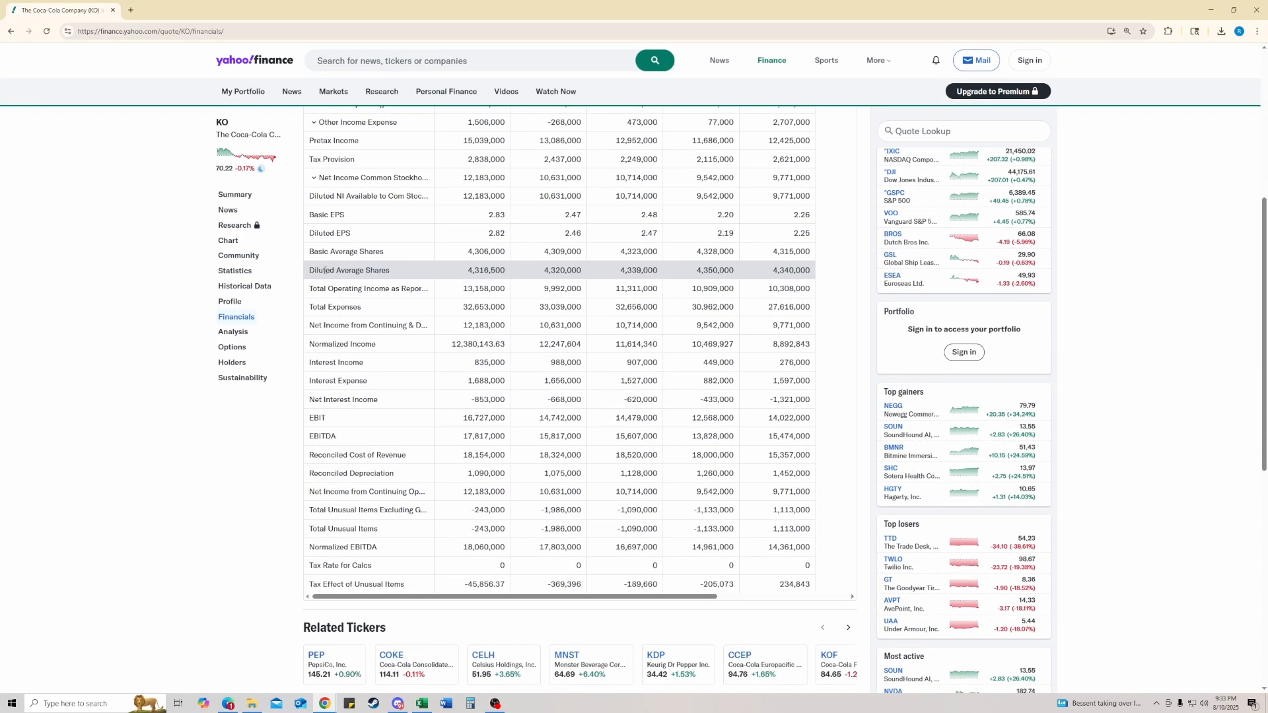
Examine the Diluted Average Shares figures in the annual income statement from TTM back to 12/31/2021
{"action": "scroll", "coordinate": [321, 276], "scroll_direction": "up", "scroll_amount": 2}
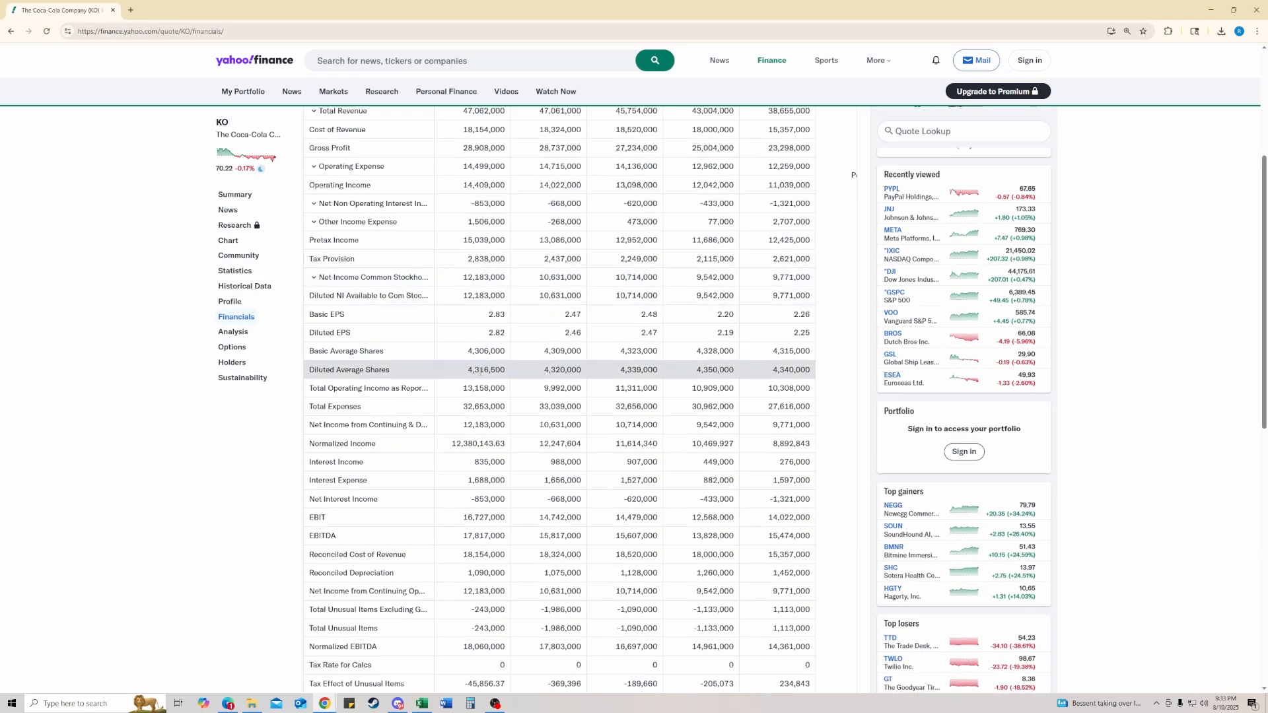
{"action": "scroll", "coordinate": [475, 370], "scroll_direction": "up", "scroll_amount": 1}
{"action": "left_click_drag", "start_coordinate": [474, 419], "coordinate": [505, 419]}
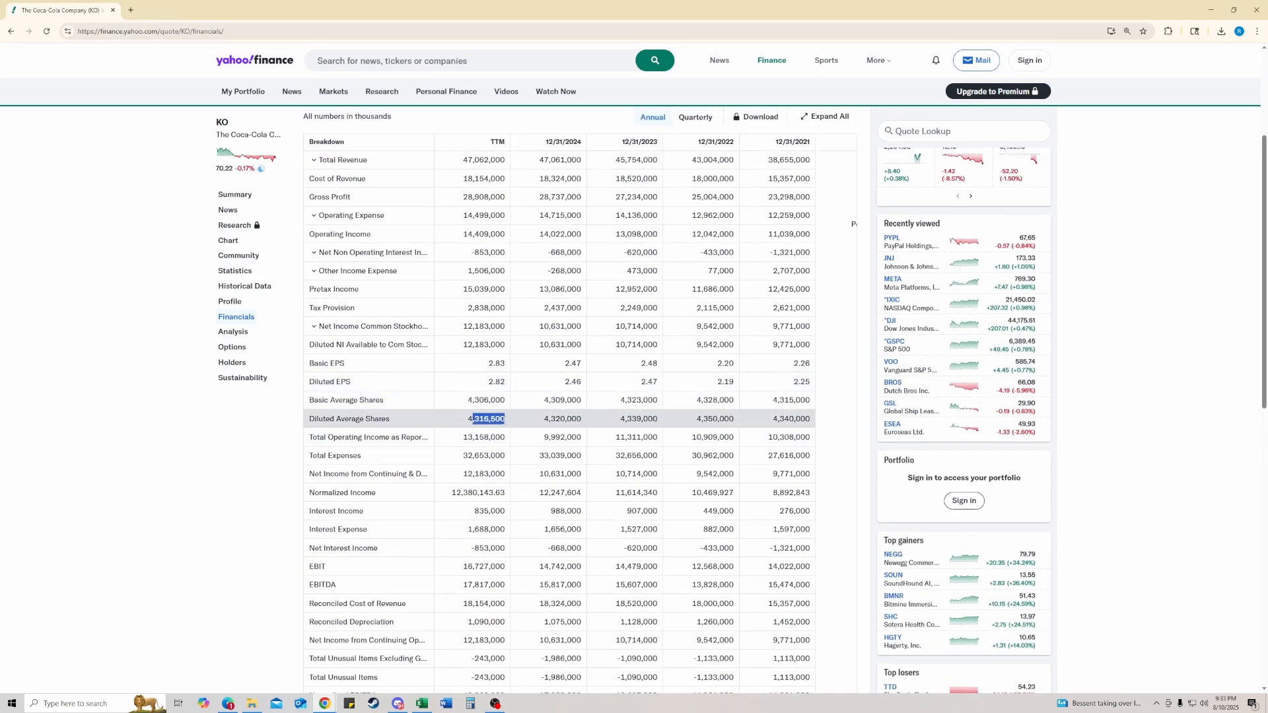
{"action": "left_click", "coordinate": [486, 418]}
{"action": "scroll", "coordinate": [486, 418], "scroll_direction": "up", "scroll_amount": 1}
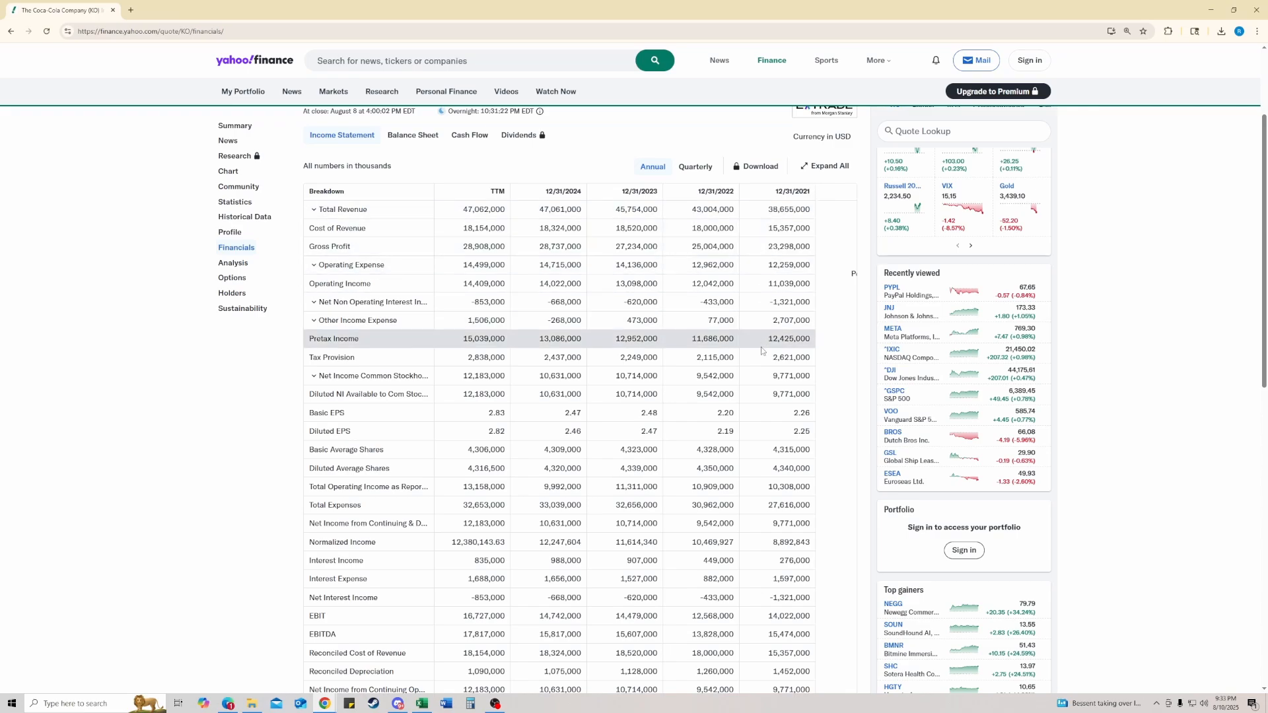
{"action": "left_click_drag", "start_coordinate": [467, 468], "coordinate": [533, 468]}
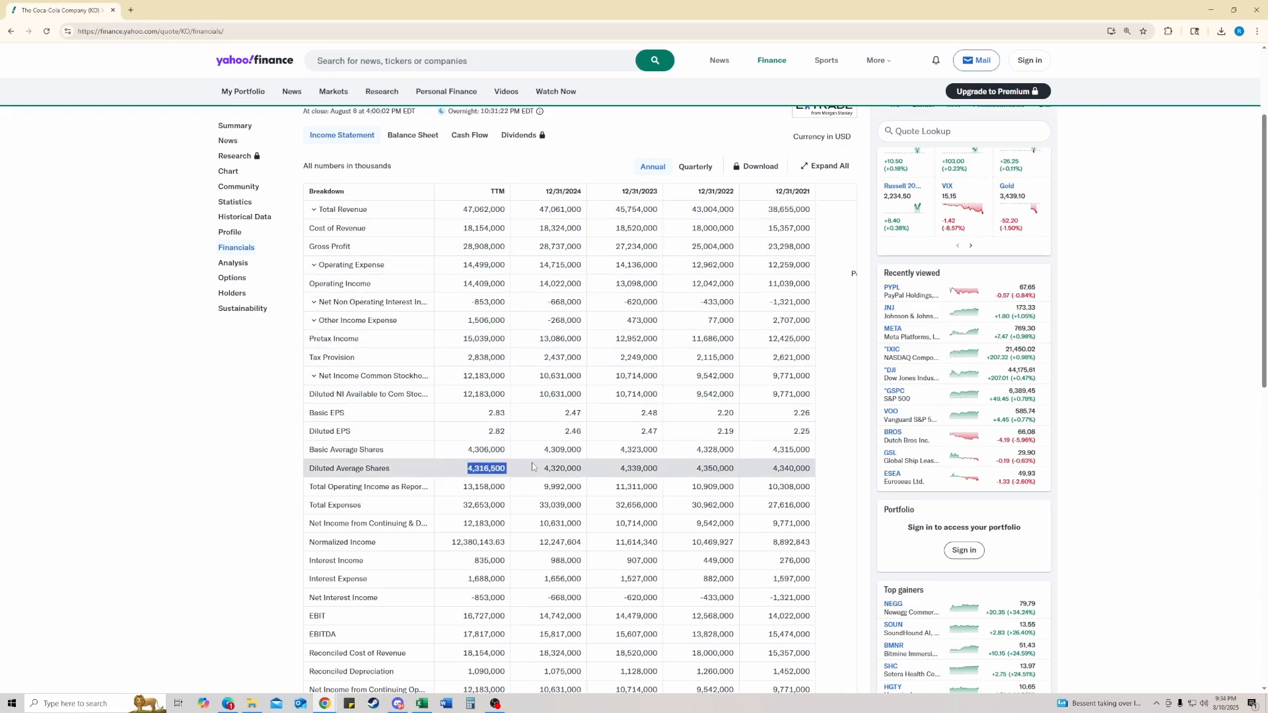
{"action": "left_click", "coordinate": [753, 468]}
{"action": "key", "text": "alt+Tab"}
{"action": "key", "text": "alt+Tab"}
Copy the 12/31/2024 Diluted Average Shares figure, 4,320,000, from Yahoo Finance into cell M4 of the Excel sheet
{"action": "double_click", "coordinate": [546, 467]}
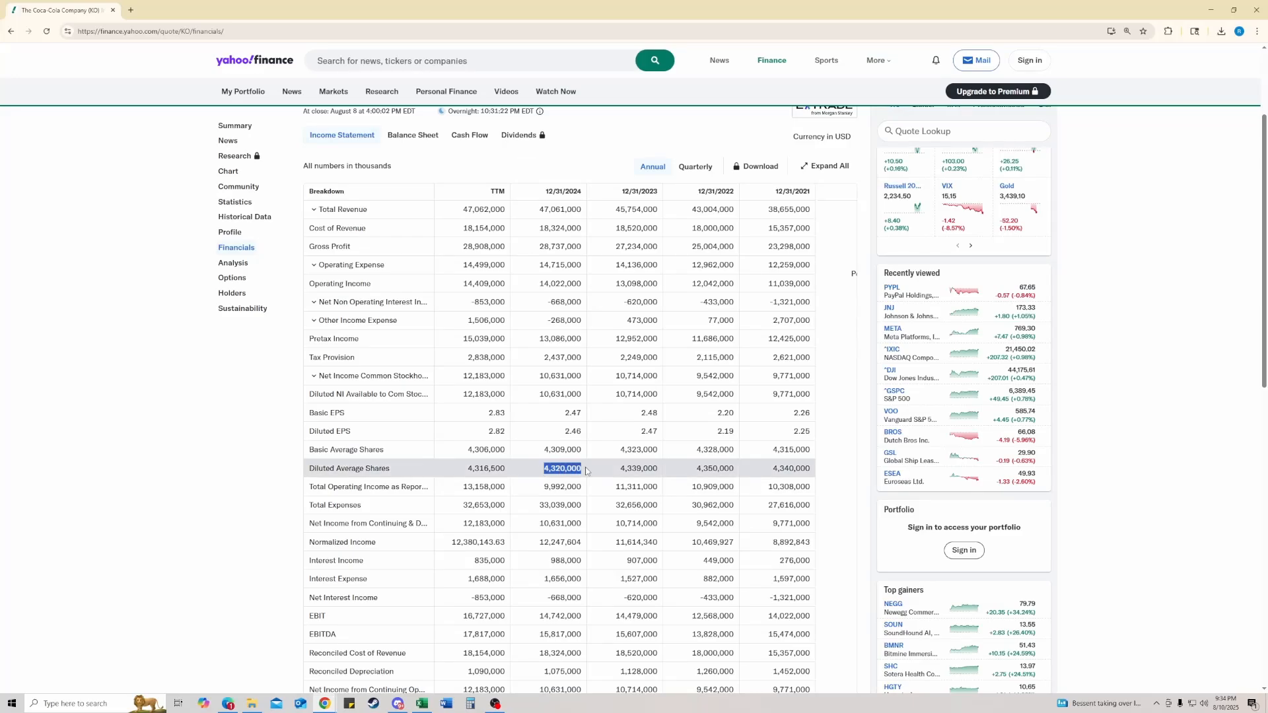
{"action": "key", "text": "alt+Tab"}
{"action": "left_click", "coordinate": [600, 158]}
{"action": "left_click", "coordinate": [536, 169]}
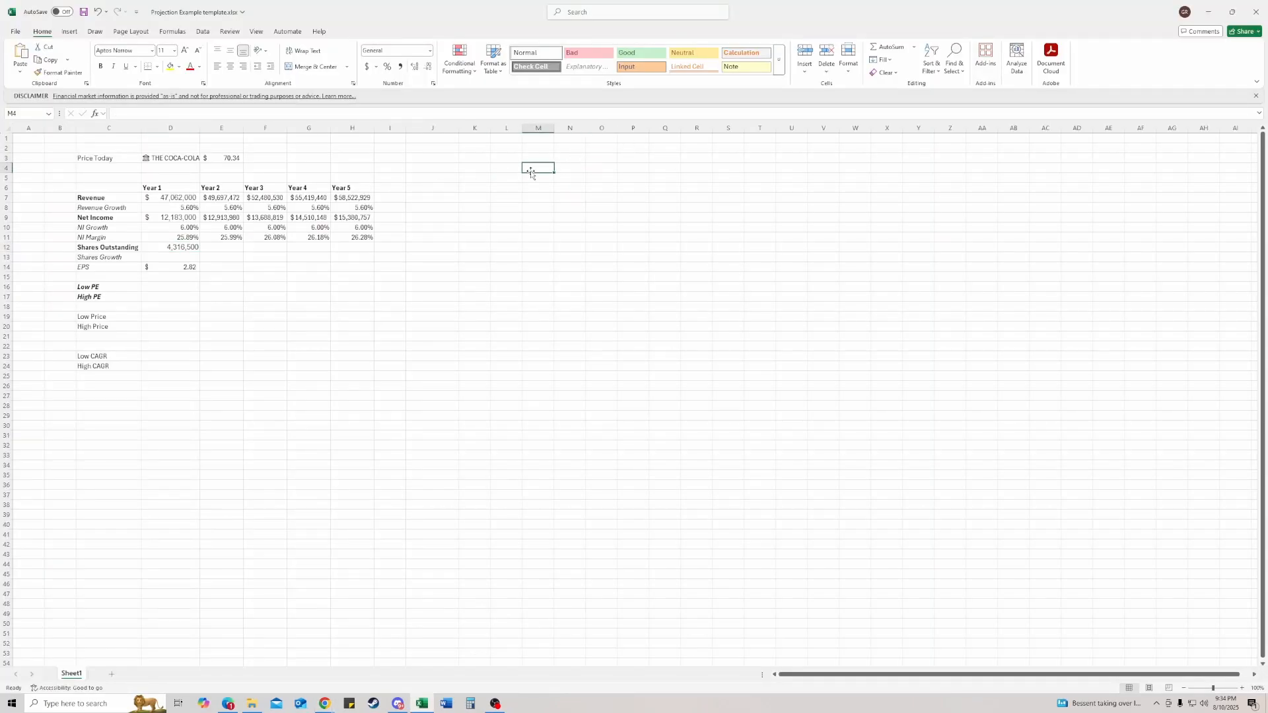
Copy the 12/31/2021 Diluted Average Shares figure, 4,340,000, from Yahoo Finance into cell N4 of the Excel sheet
{"action": "key", "text": "alt+Tab"}
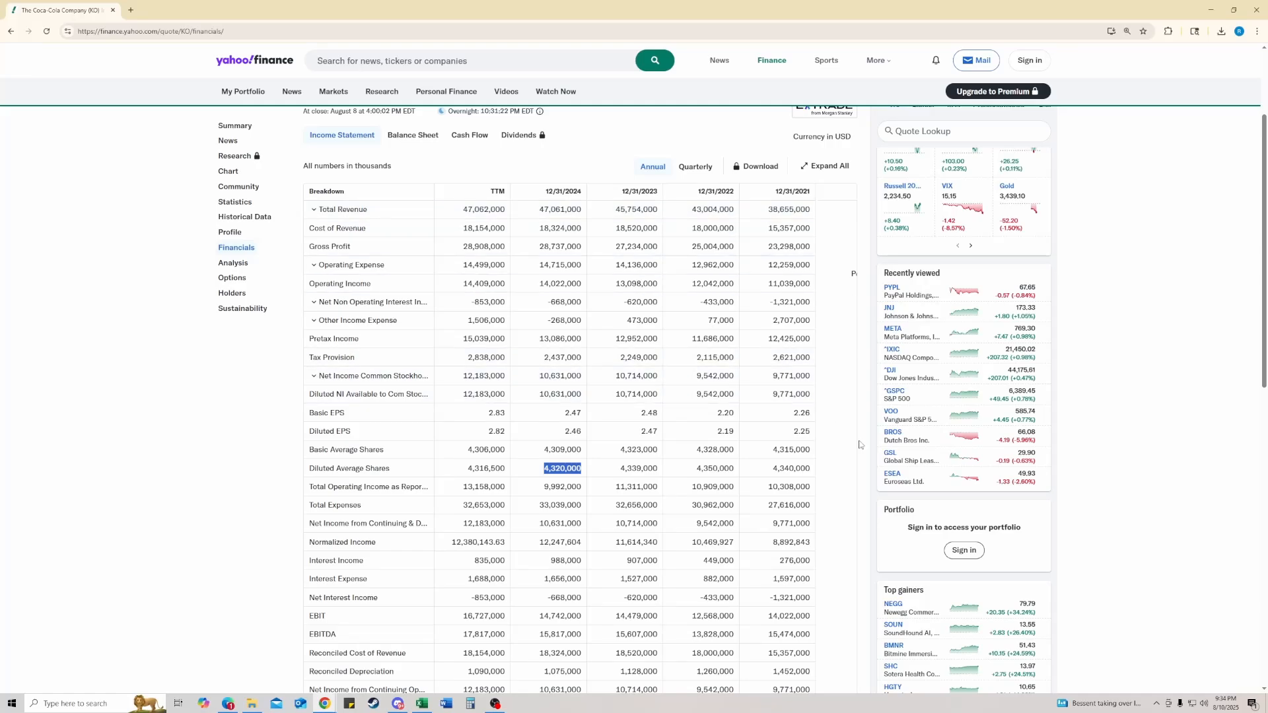
{"action": "left_click_drag", "start_coordinate": [774, 468], "coordinate": [814, 471]}
{"action": "key", "text": "ctrl+c"}
{"action": "left_click", "coordinate": [774, 468]}
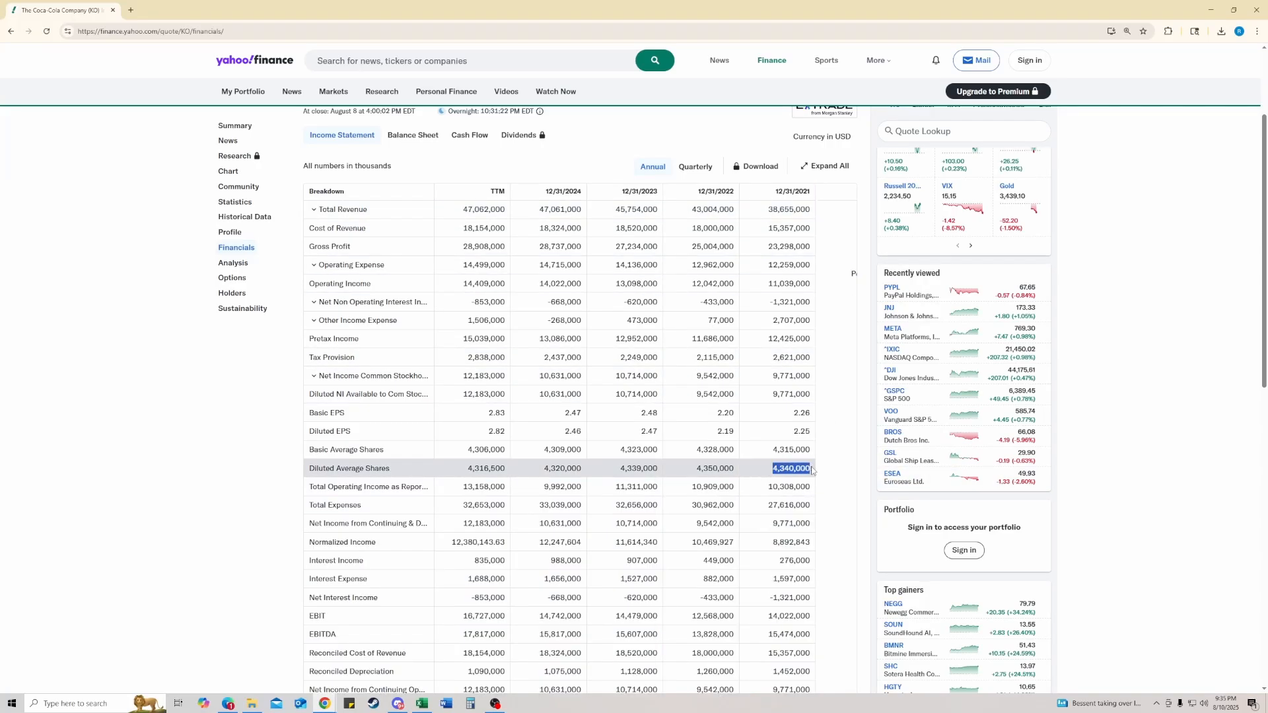
{"action": "key", "text": "alt+Tab"}
{"action": "left_click", "coordinate": [564, 169]}
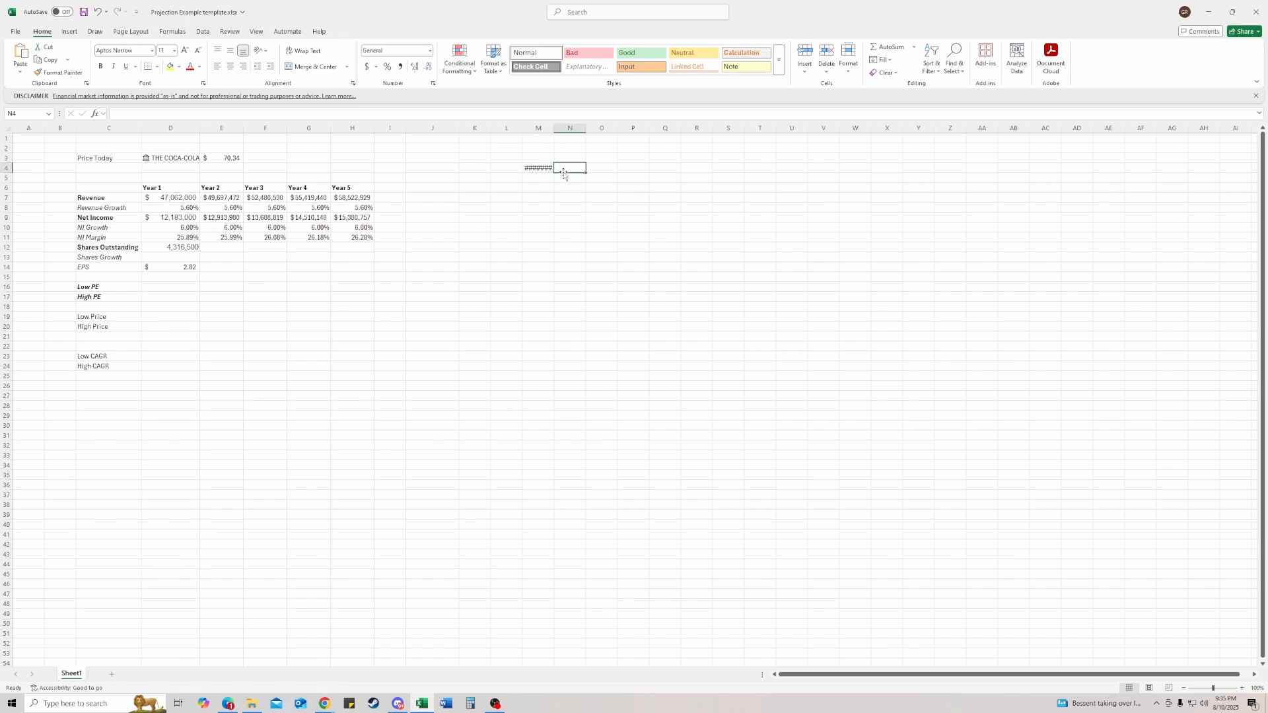
{"action": "key", "text": "ctrl+v"}
Fit the widths of columns M and N to show the pasted share counts in full
{"action": "double_click", "coordinate": [555, 128]}
{"action": "double_click", "coordinate": [591, 130]}
{"action": "left_click", "coordinate": [577, 197]}
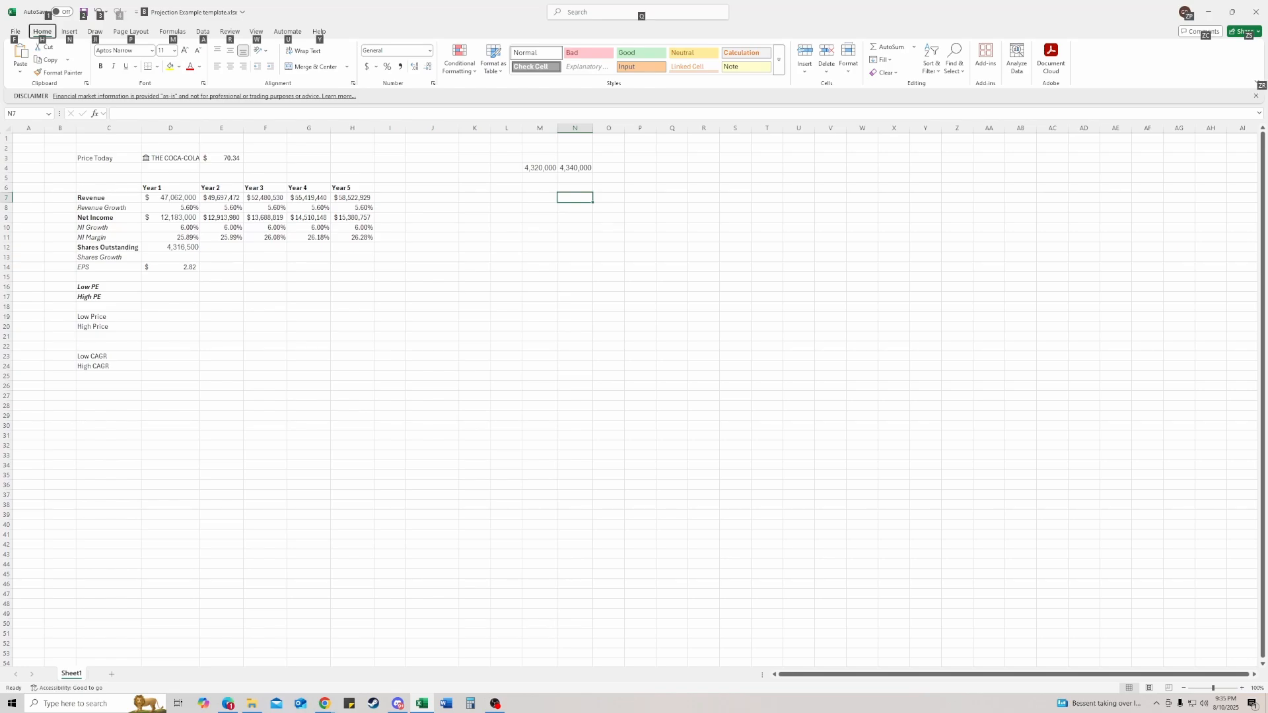
{"action": "key", "text": "alt+Tab"}
{"action": "key", "text": "alt+Tab"}
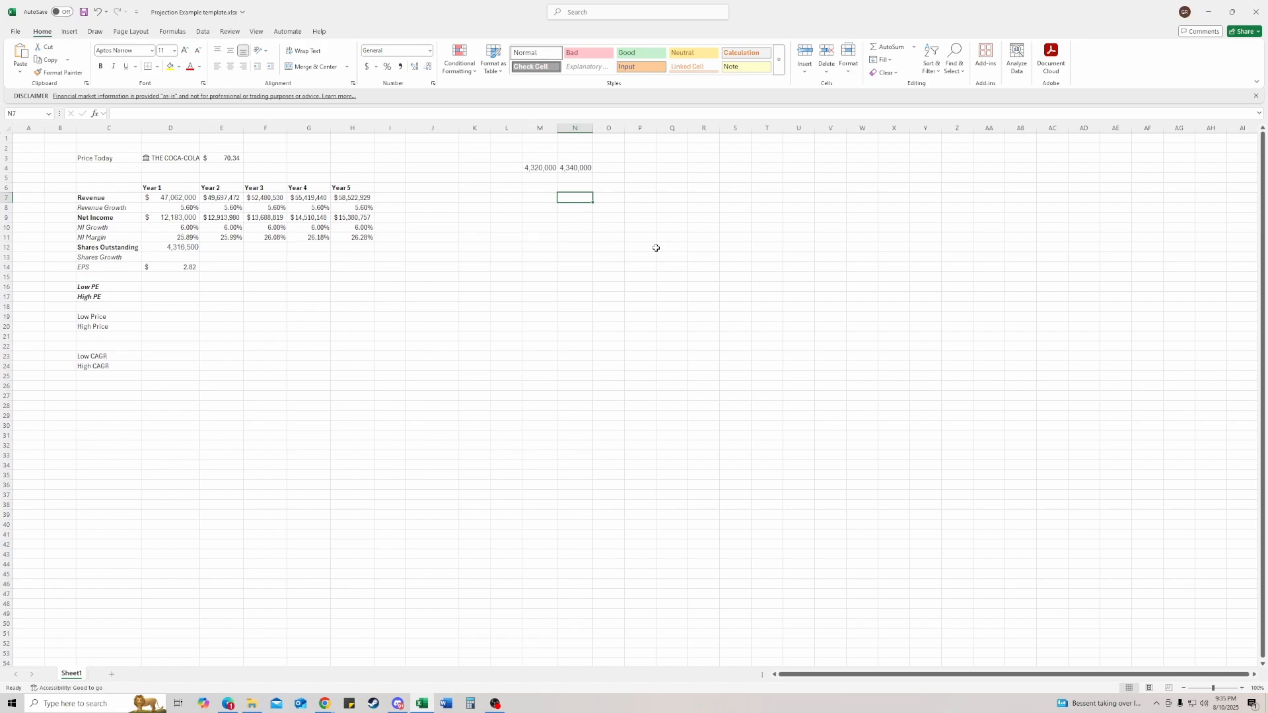
Enter the formula =1/4 in cell P4 as the exponent for a four-year growth rate
{"action": "left_click", "coordinate": [644, 181]}
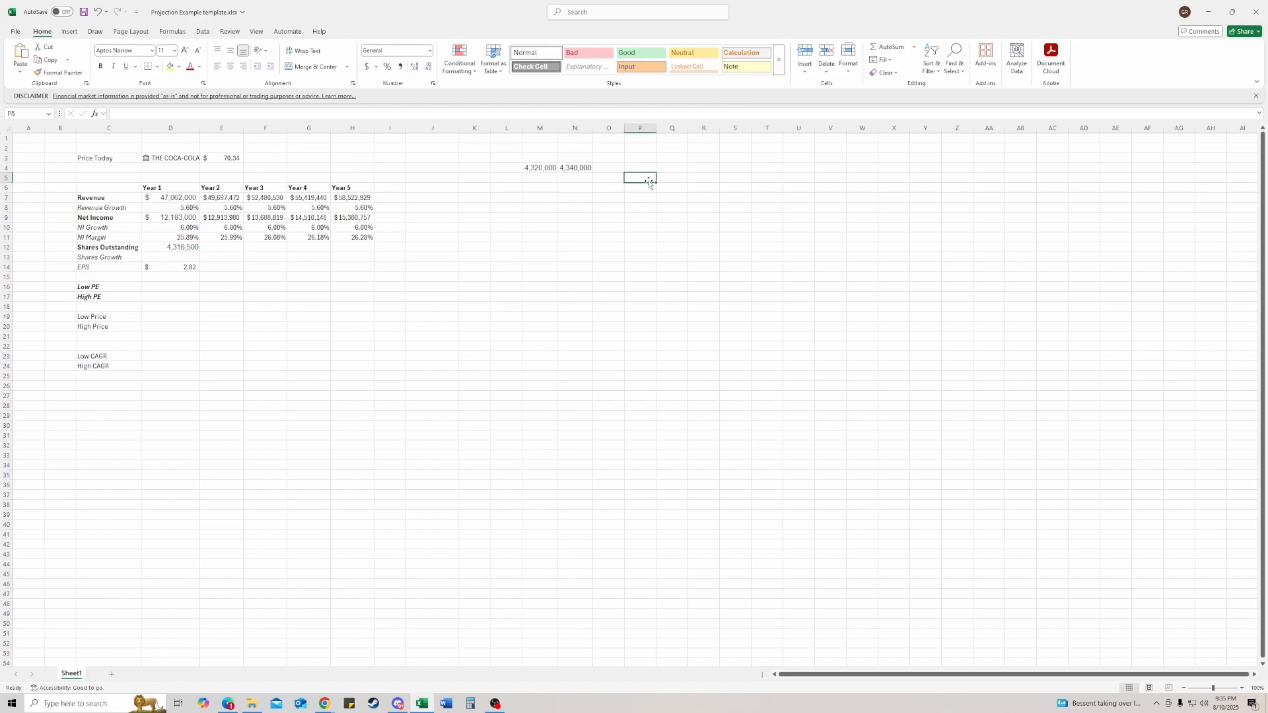
{"action": "left_click", "coordinate": [644, 169]}
{"action": "type", "text": "=1/4"}
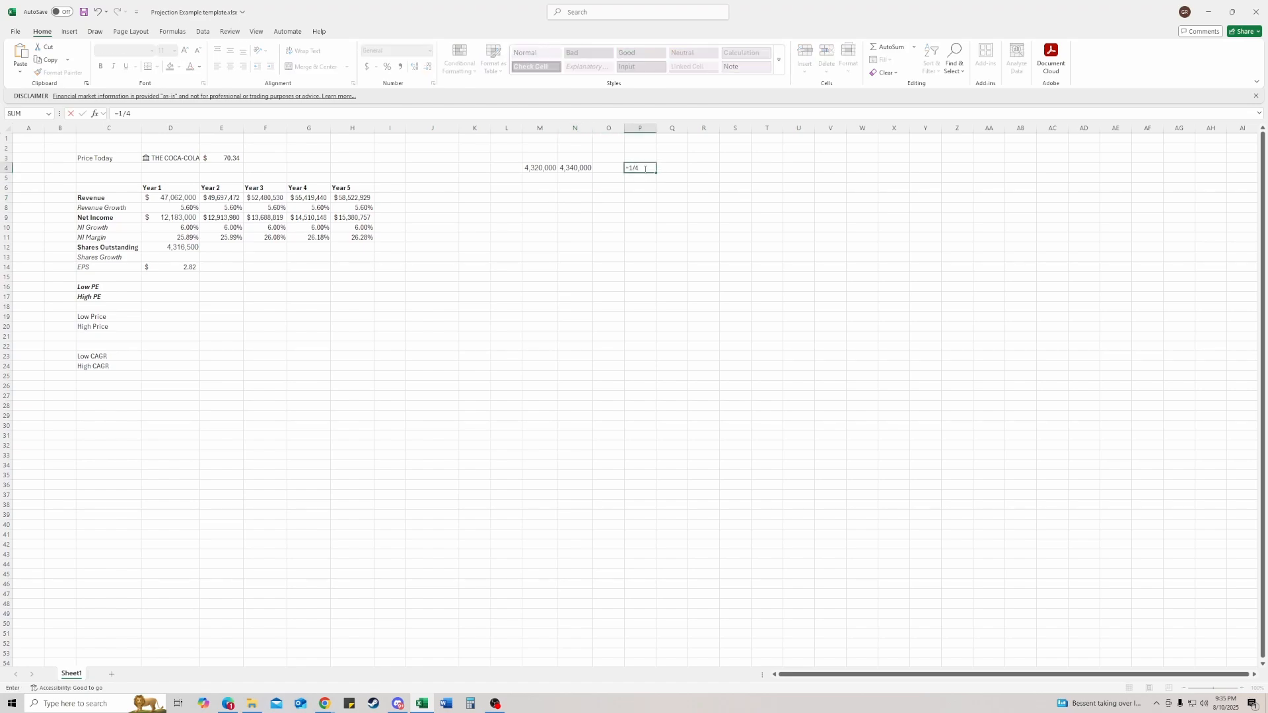
{"action": "key", "text": "ctrl+Return"}
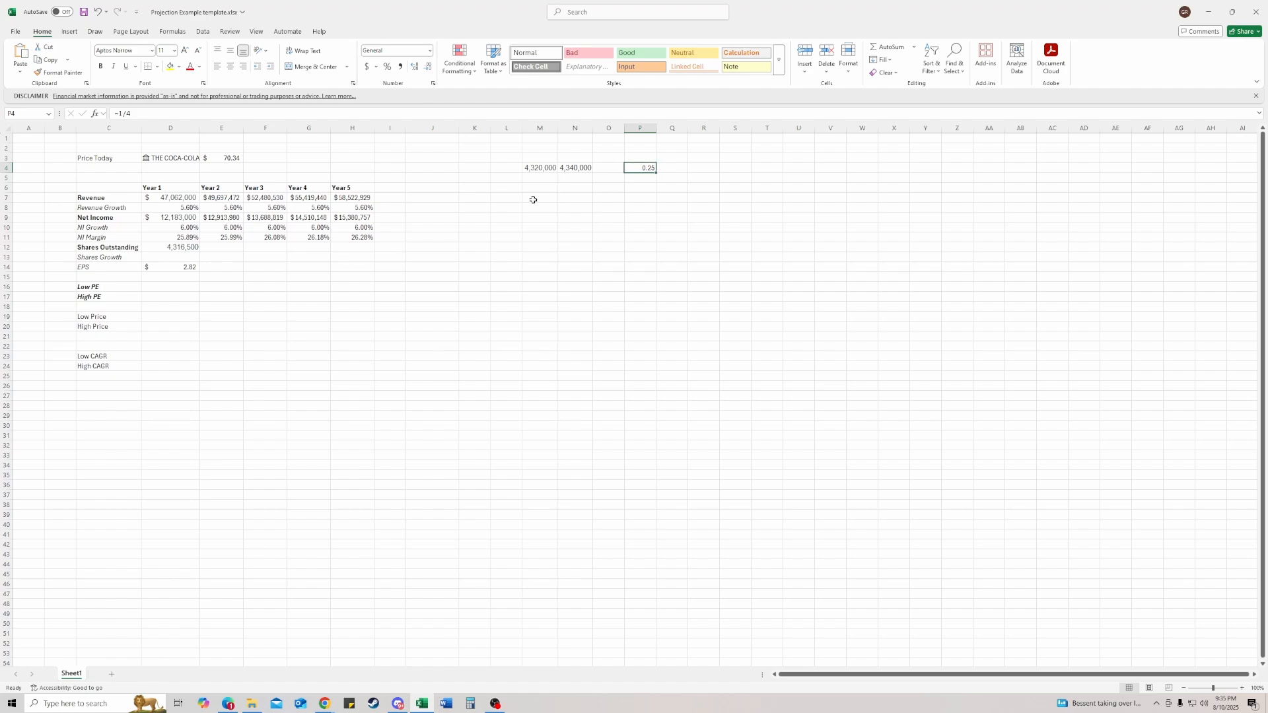
Calculate the annual share count growth rate in cell N6 with the formula =(M4/N4)^P4-1
{"action": "left_click", "coordinate": [568, 190]}
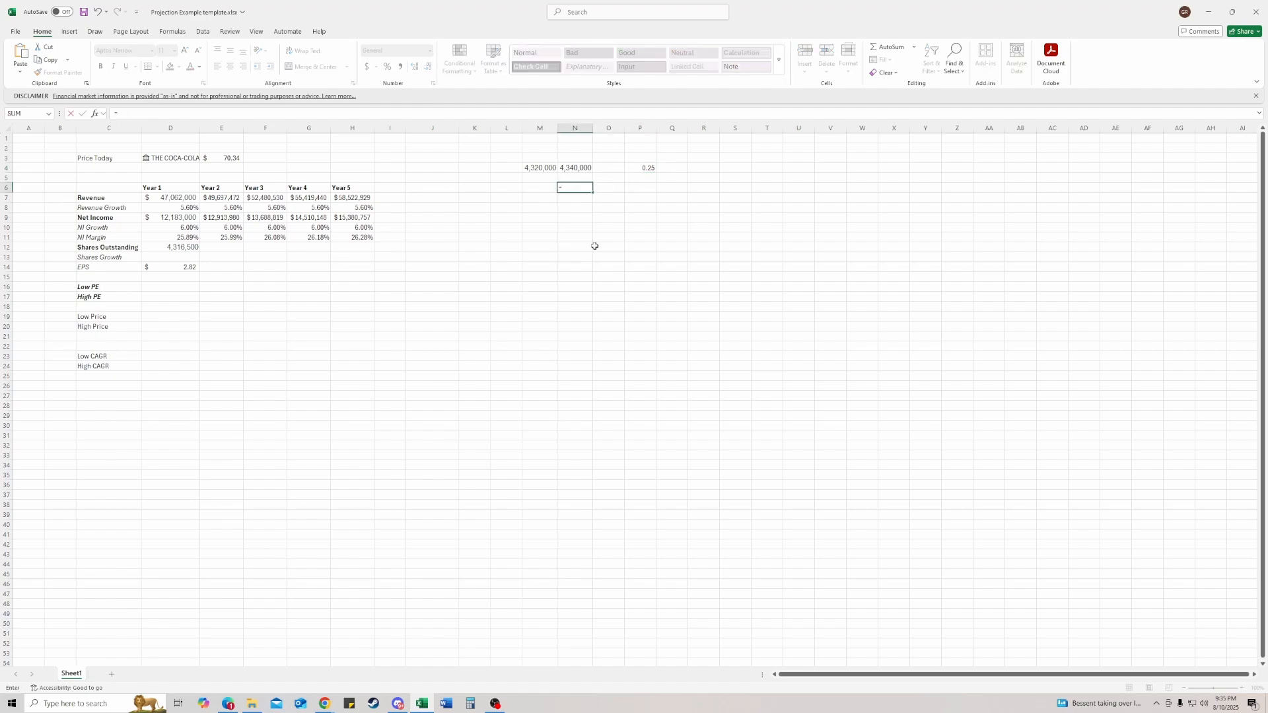
{"action": "type", "text": "=("}
{"action": "key", "text": "Left"}
{"action": "key", "text": "Up"}
{"action": "key", "text": "Up"}
{"action": "type", "text": "/"}
{"action": "key", "text": "Up"}
{"action": "key", "text": "Up"}
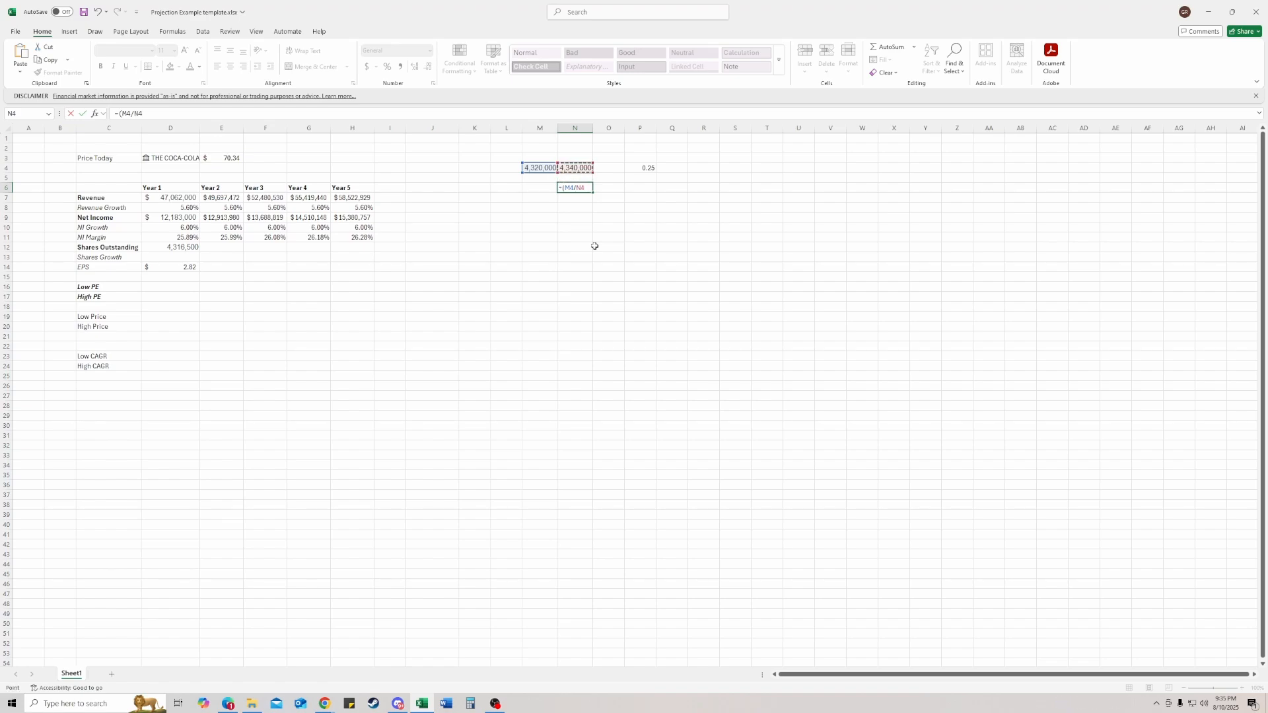
{"action": "type", "text": ")"}
{"action": "type", "text": "^"}
{"action": "key", "text": "Right"}
{"action": "key", "text": "Right"}
{"action": "key", "text": "Up"}
{"action": "key", "text": "Up"}
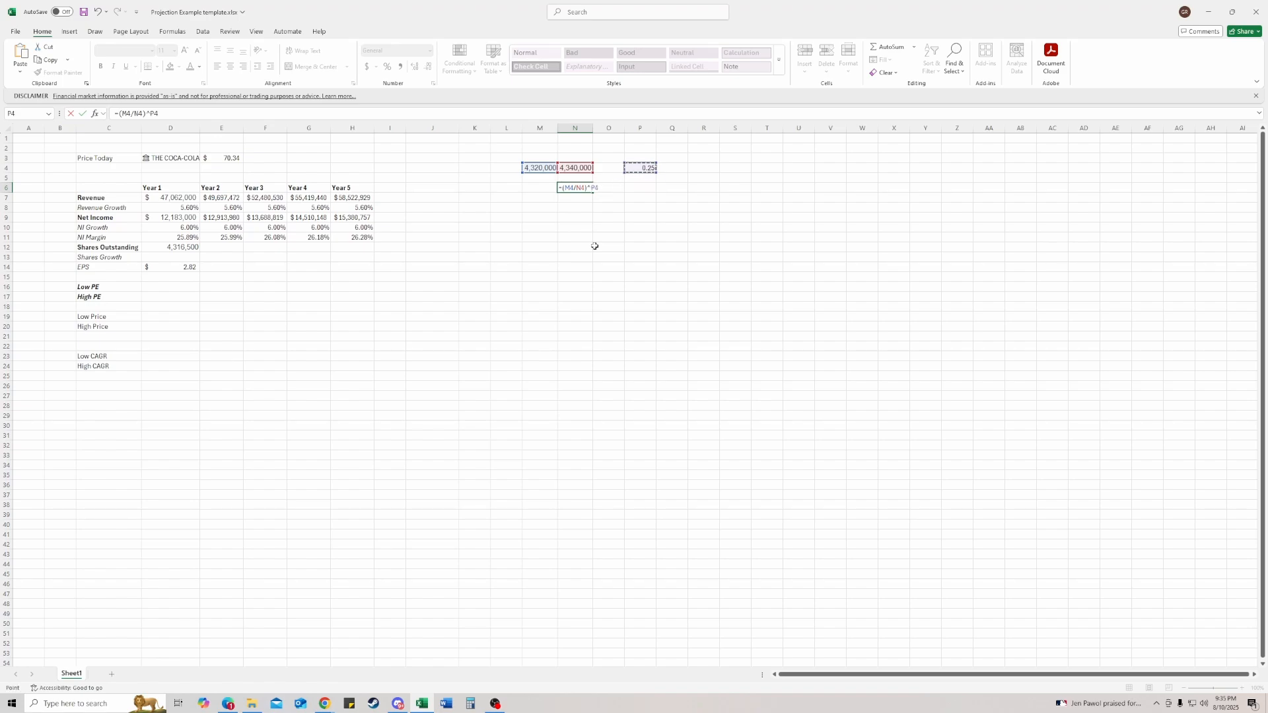
{"action": "type", "text": "-0.00"}
{"action": "type", "text": "1"}
{"action": "key", "text": "Return"}
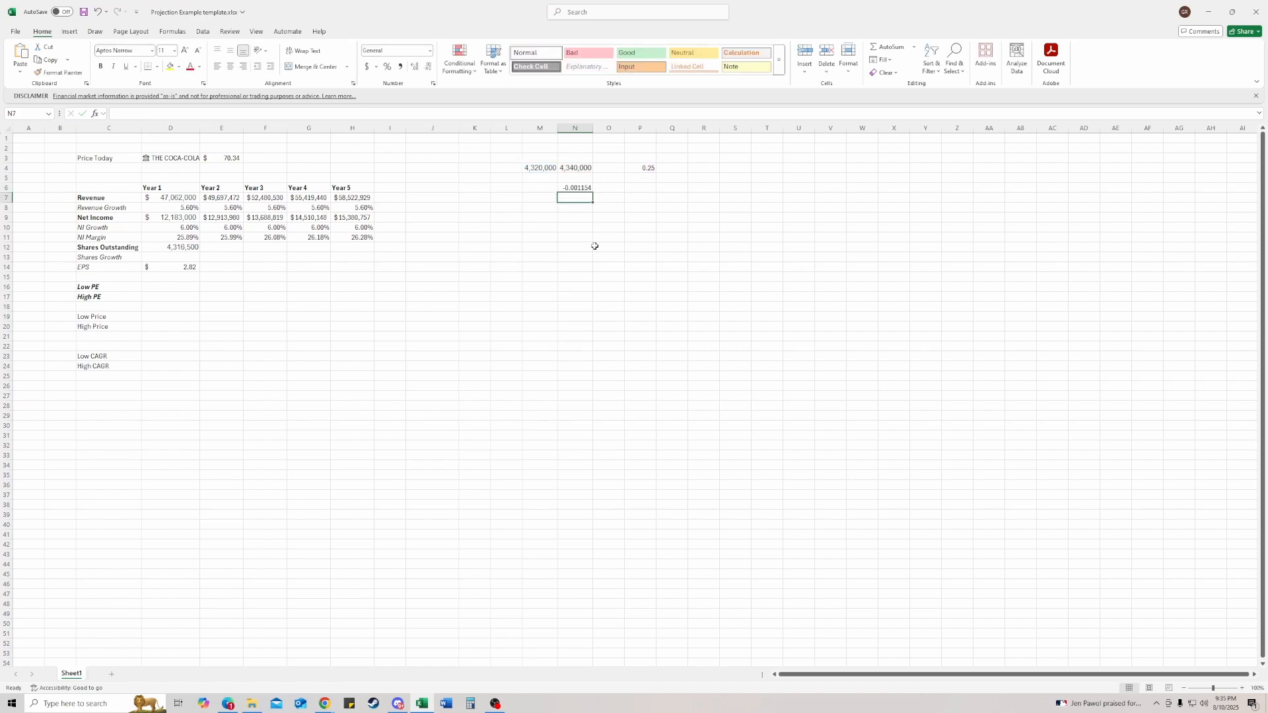
Format the growth rate in N6 as a percentage with two decimal places
{"action": "left_click", "coordinate": [582, 187]}
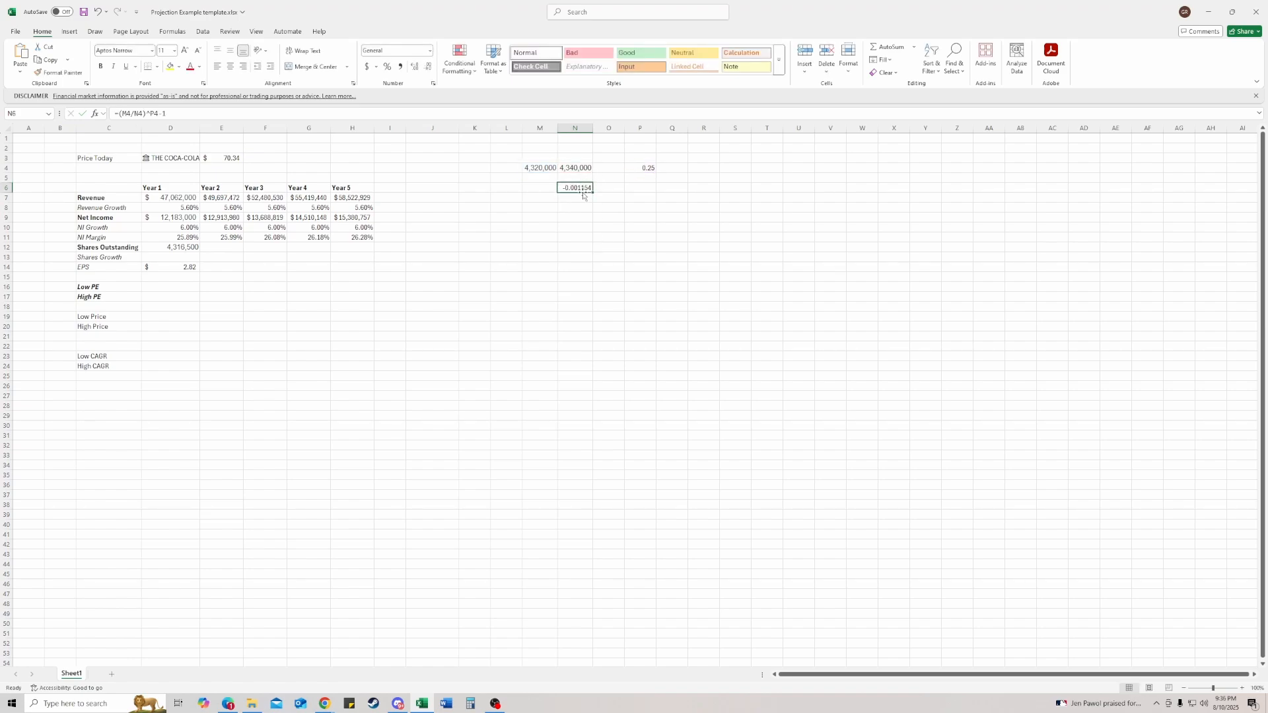
{"action": "left_click", "coordinate": [386, 67]}
{"action": "left_click", "coordinate": [414, 67]}
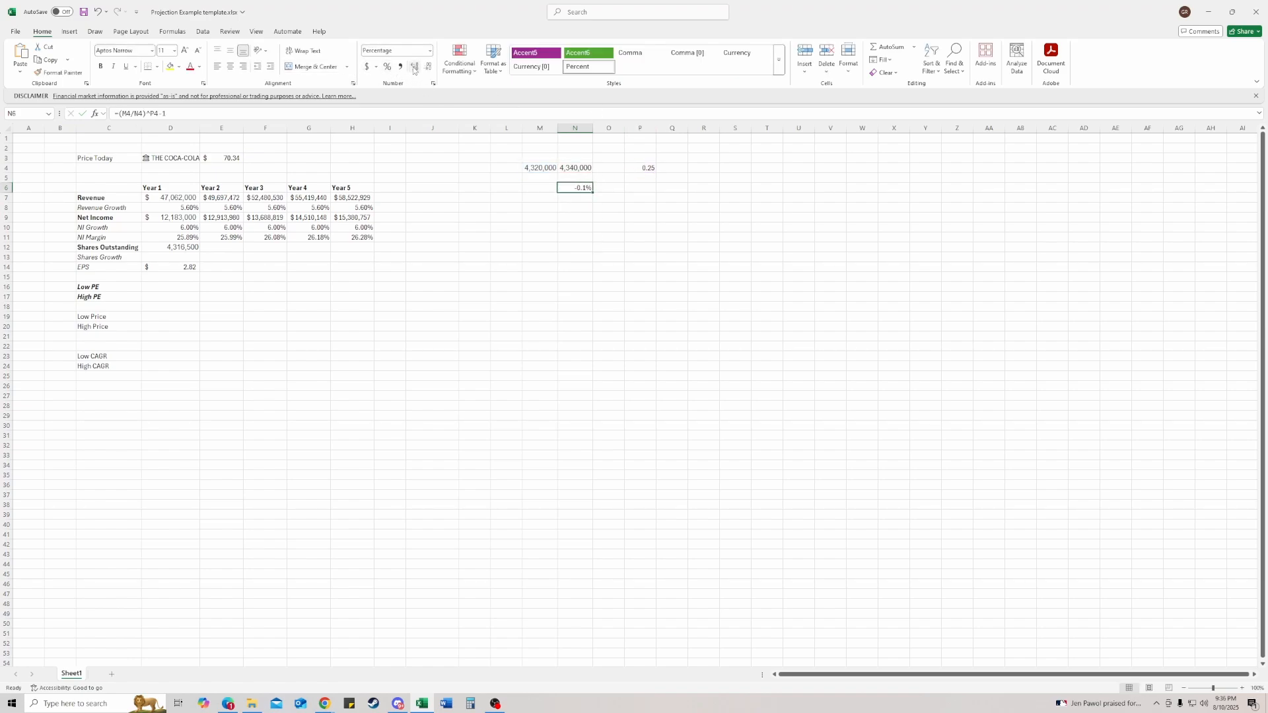
{"action": "left_click", "coordinate": [414, 66]}
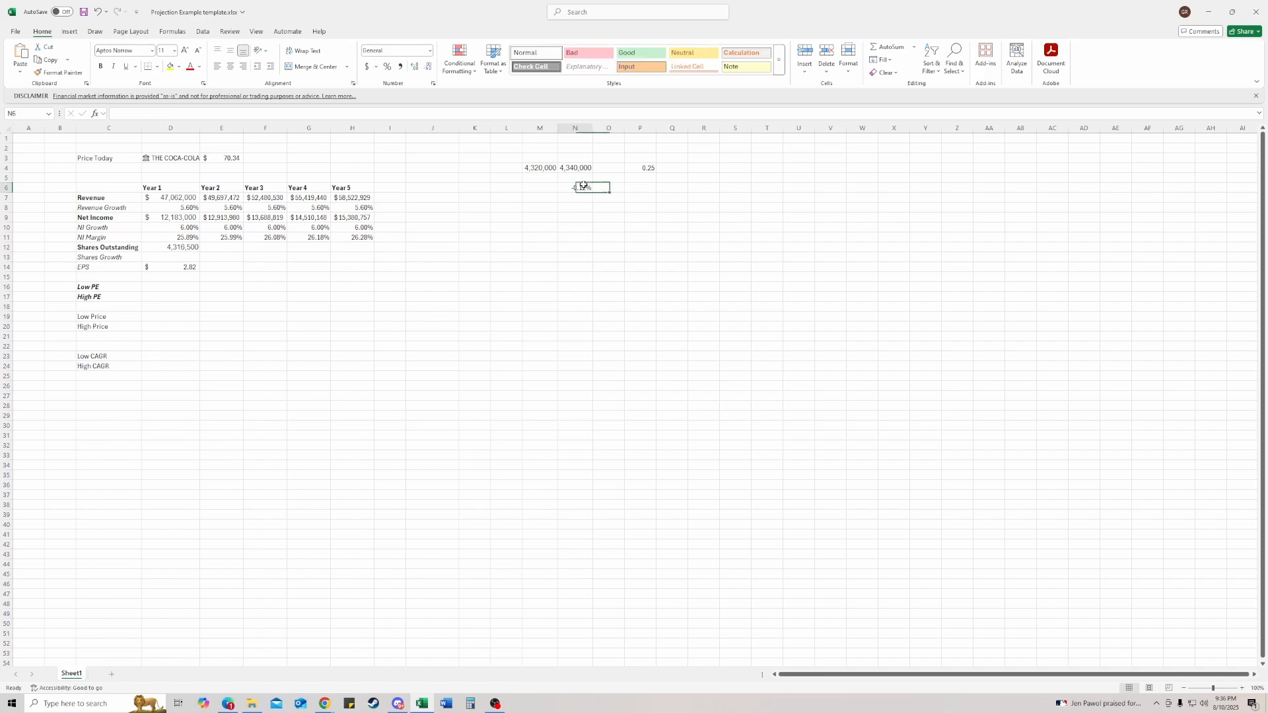
Remove the -1 from the growth formula in N6 and restore it as =(M4/N4)^P4-1
{"action": "left_click", "coordinate": [204, 112]}
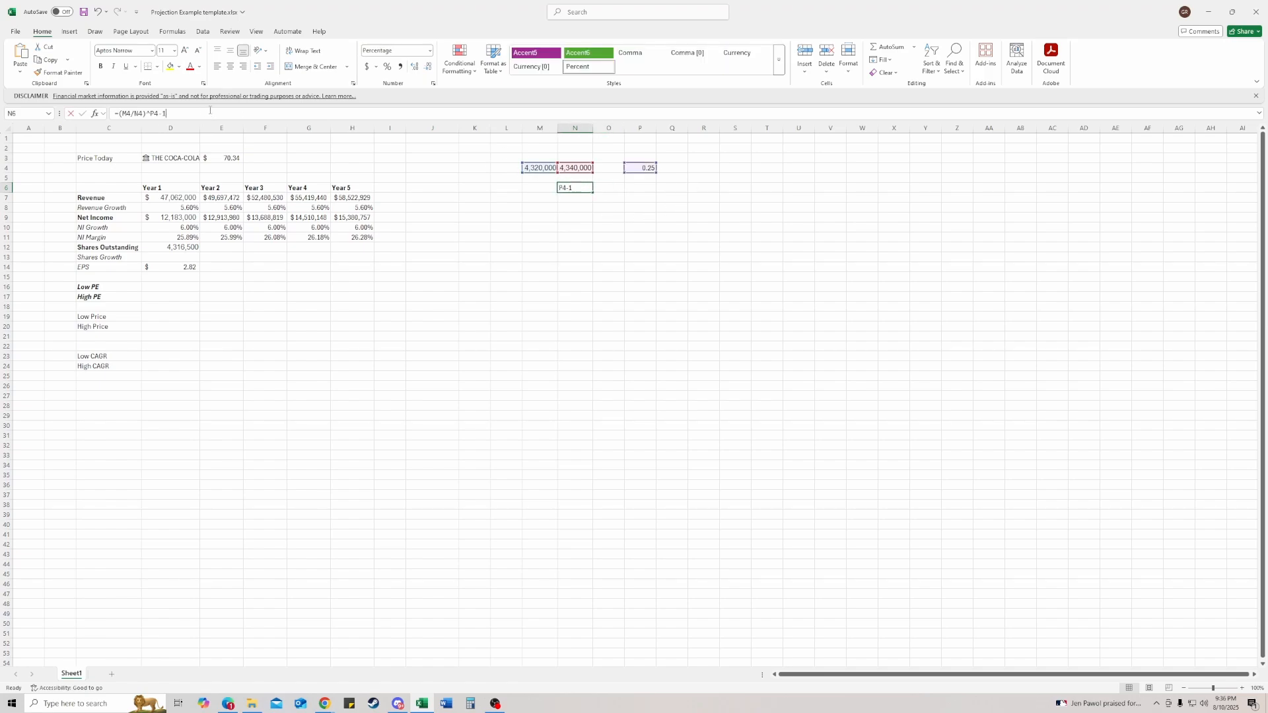
{"action": "key", "text": "BackSpace"}
{"action": "key", "text": "Return"}
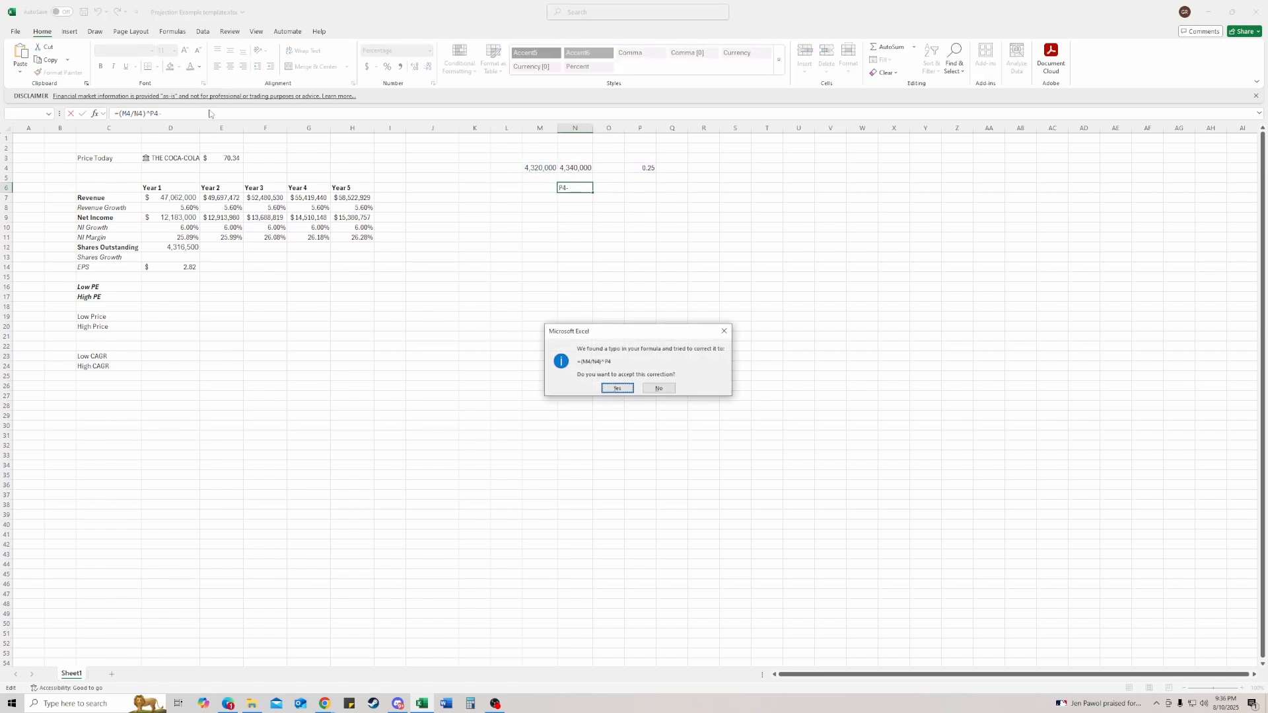
{"action": "key", "text": "Return"}
{"action": "left_click", "coordinate": [176, 112]}
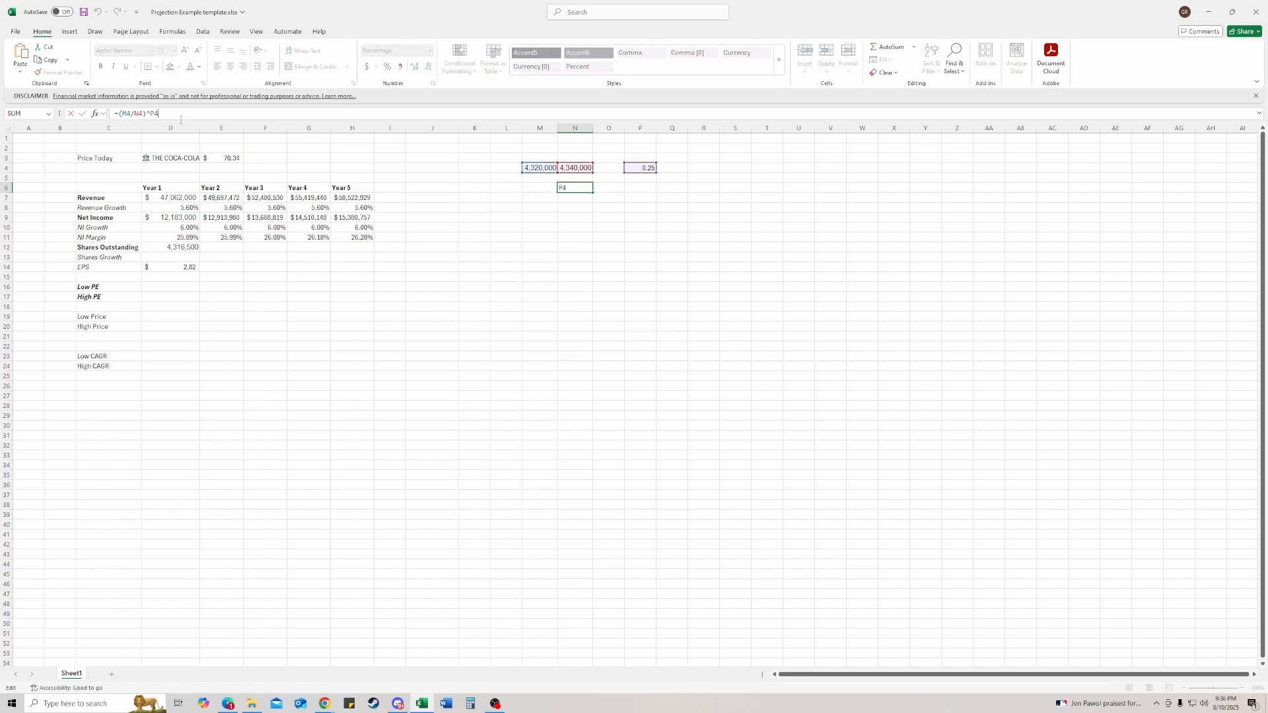
{"action": "type", "text": "-1"}
{"action": "key", "text": "Return"}
{"action": "key", "text": "Up"}
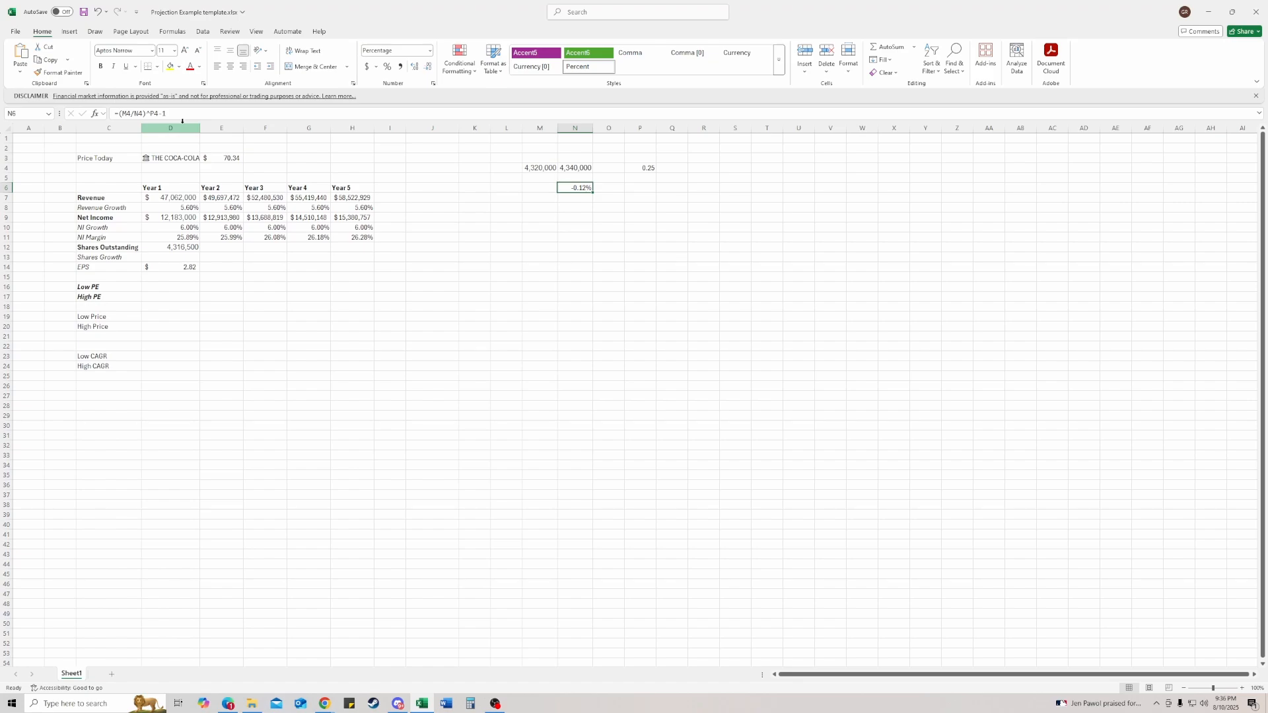
{"action": "left_click", "coordinate": [536, 167]}
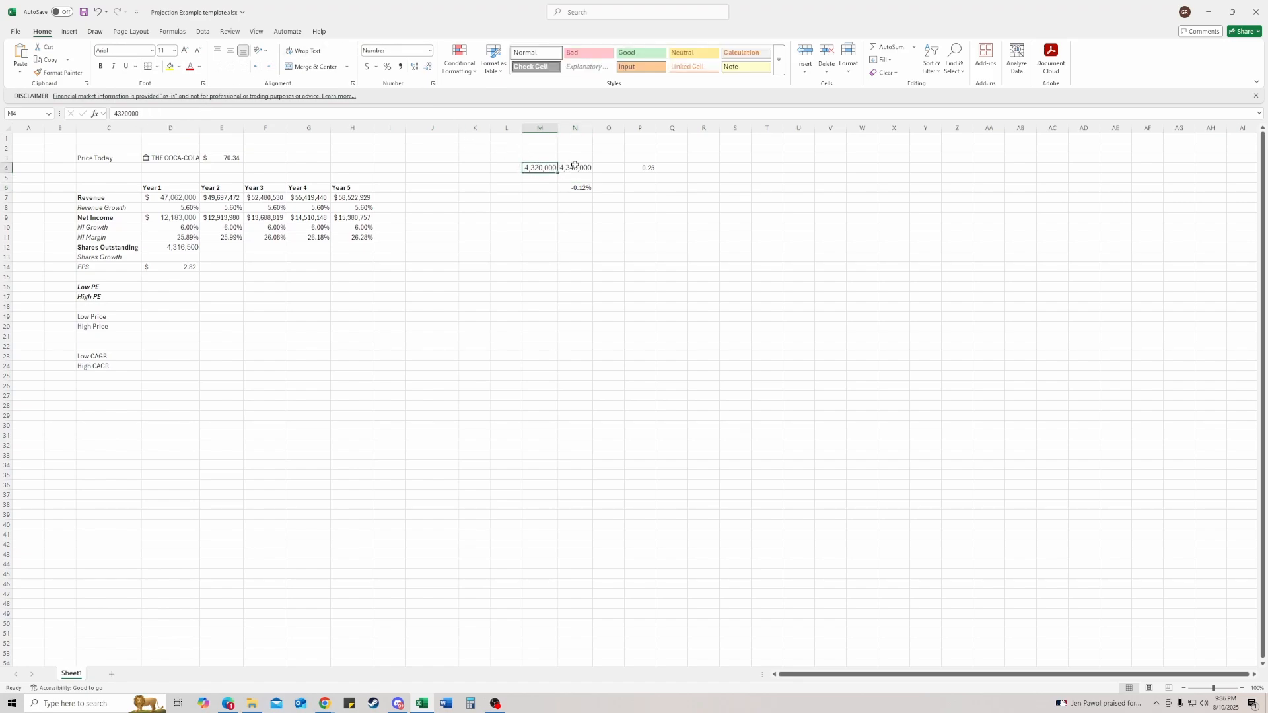
{"action": "left_click", "coordinate": [581, 188]}
{"action": "left_click", "coordinate": [637, 198]}
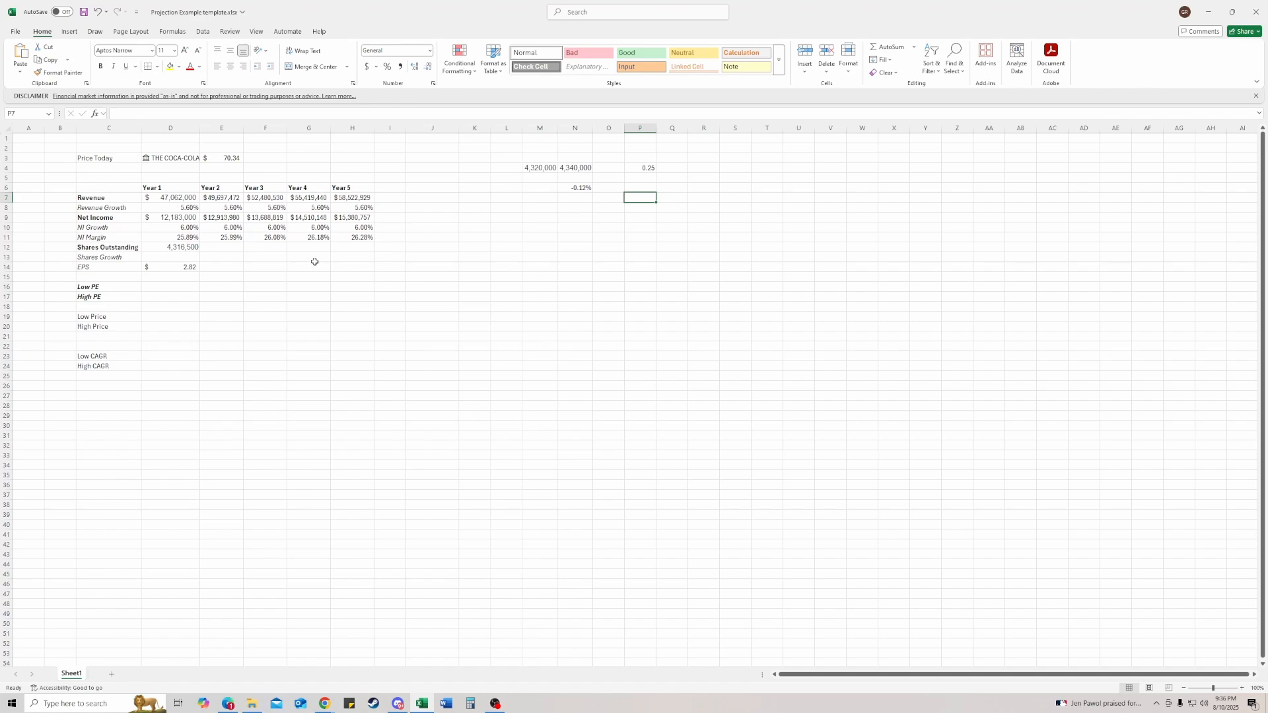
Try a Year 1 Shares Growth rate of -10% in cell D13
{"action": "left_click", "coordinate": [183, 258]}
{"action": "type", "text": "-10%"}
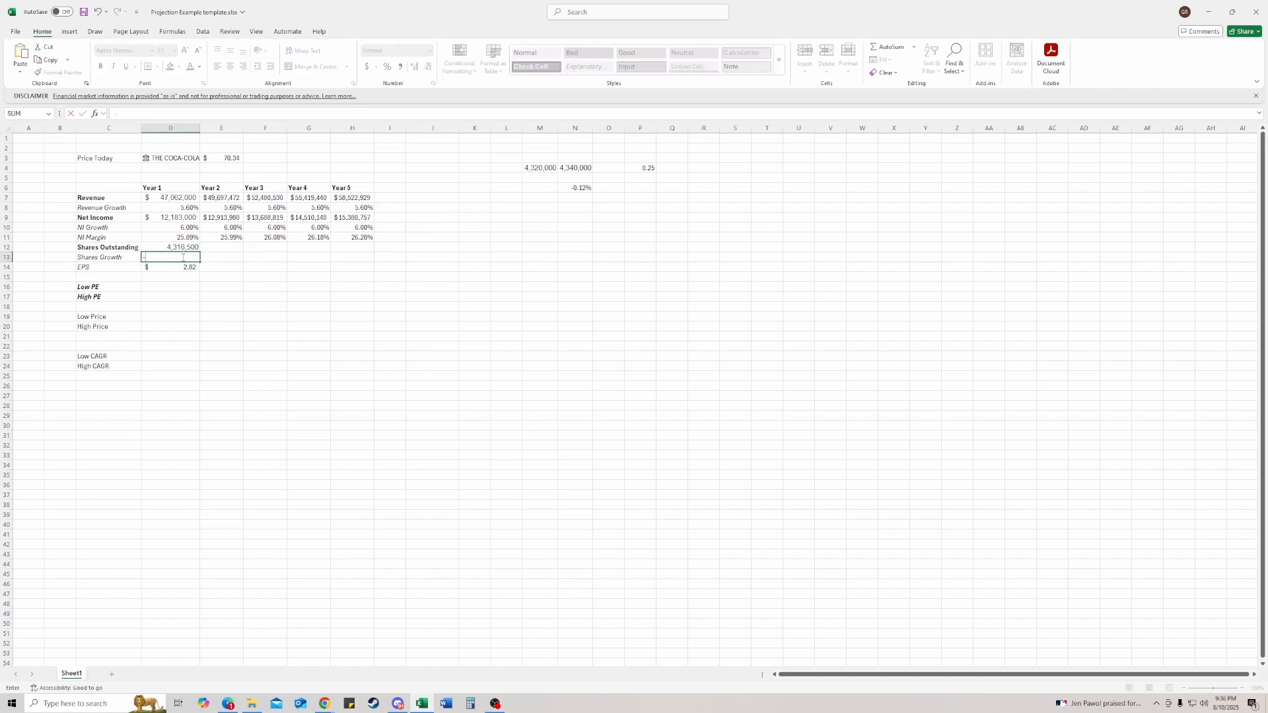
{"action": "key", "text": "ctrl+Return"}
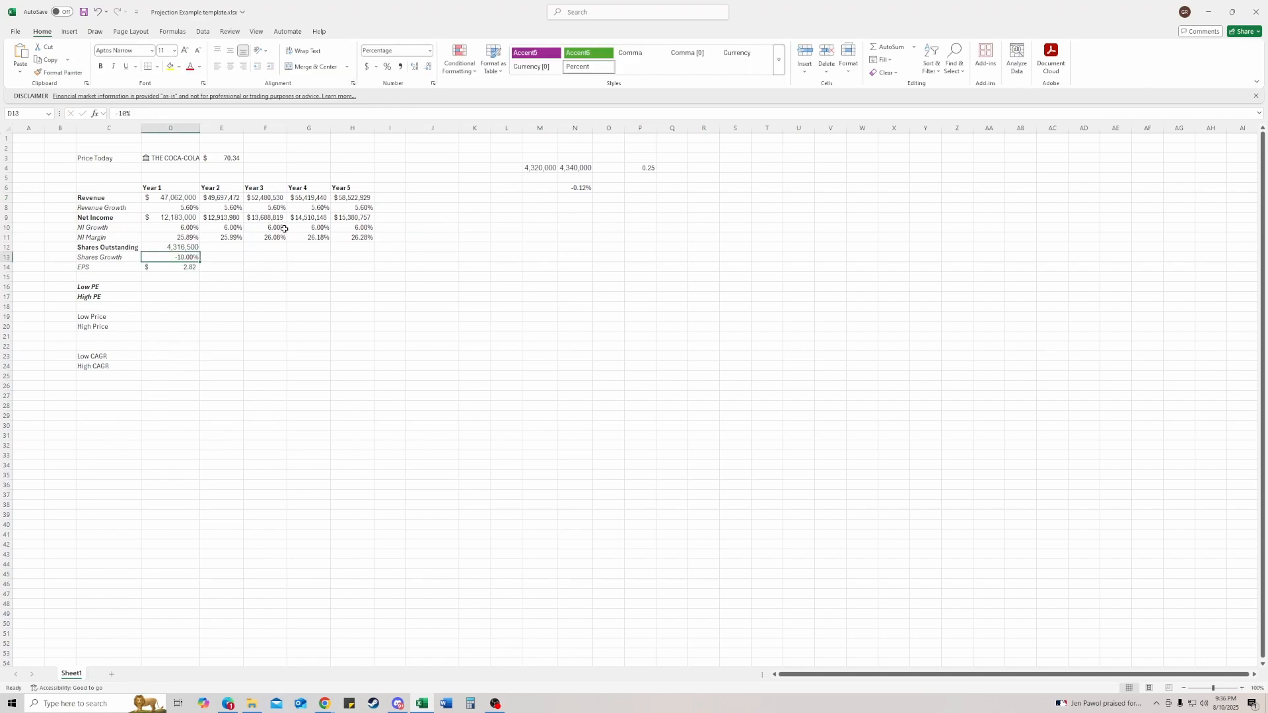
{"action": "type", "text": "-"}
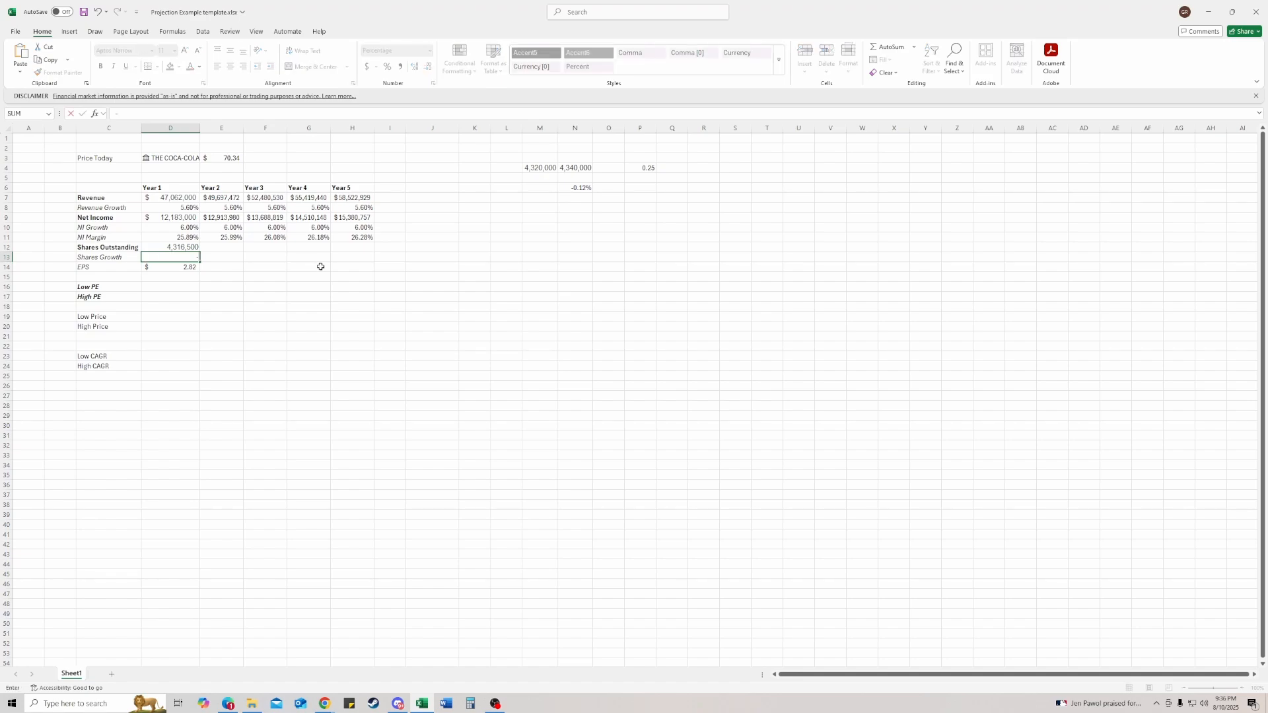
{"action": "type", "text": ".0"}
{"action": "key", "text": "Escape"}
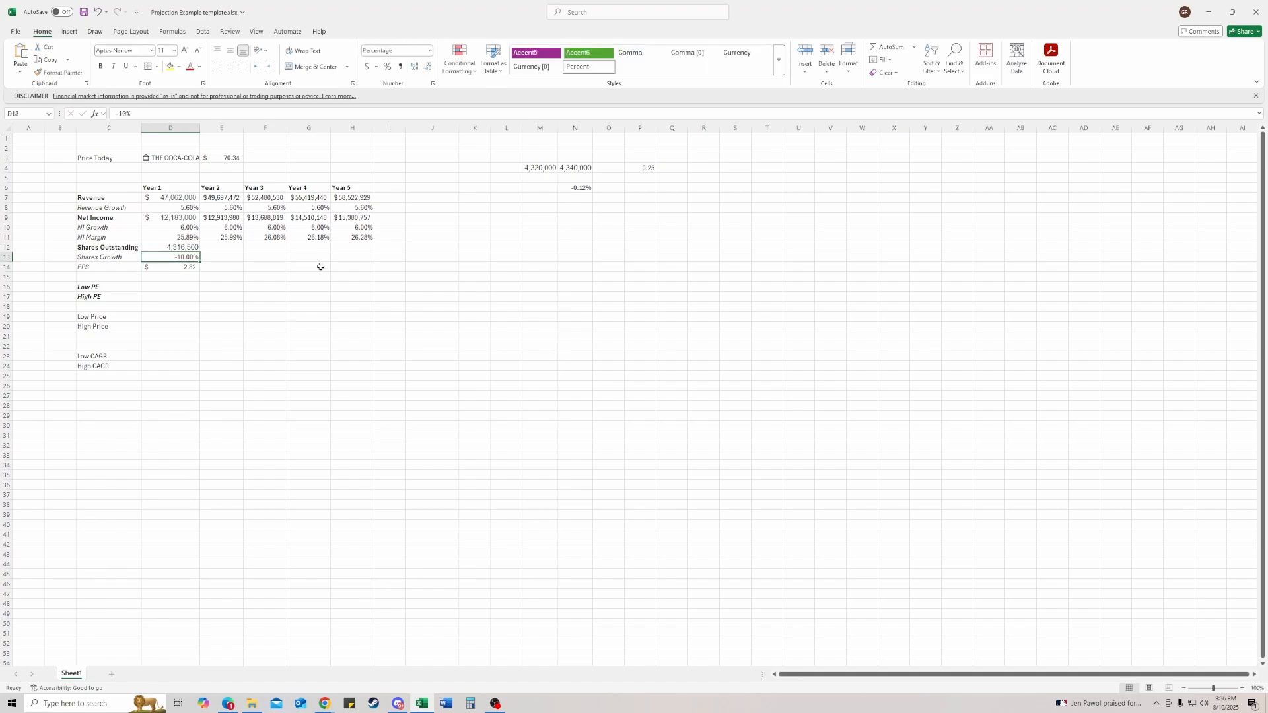
Set Year 1 Shares Growth in D13 to 0.1% and copy it across Years 2 to 5 in E13:H13
{"action": "type", "text": ".001"}
{"action": "key", "text": "Tab"}
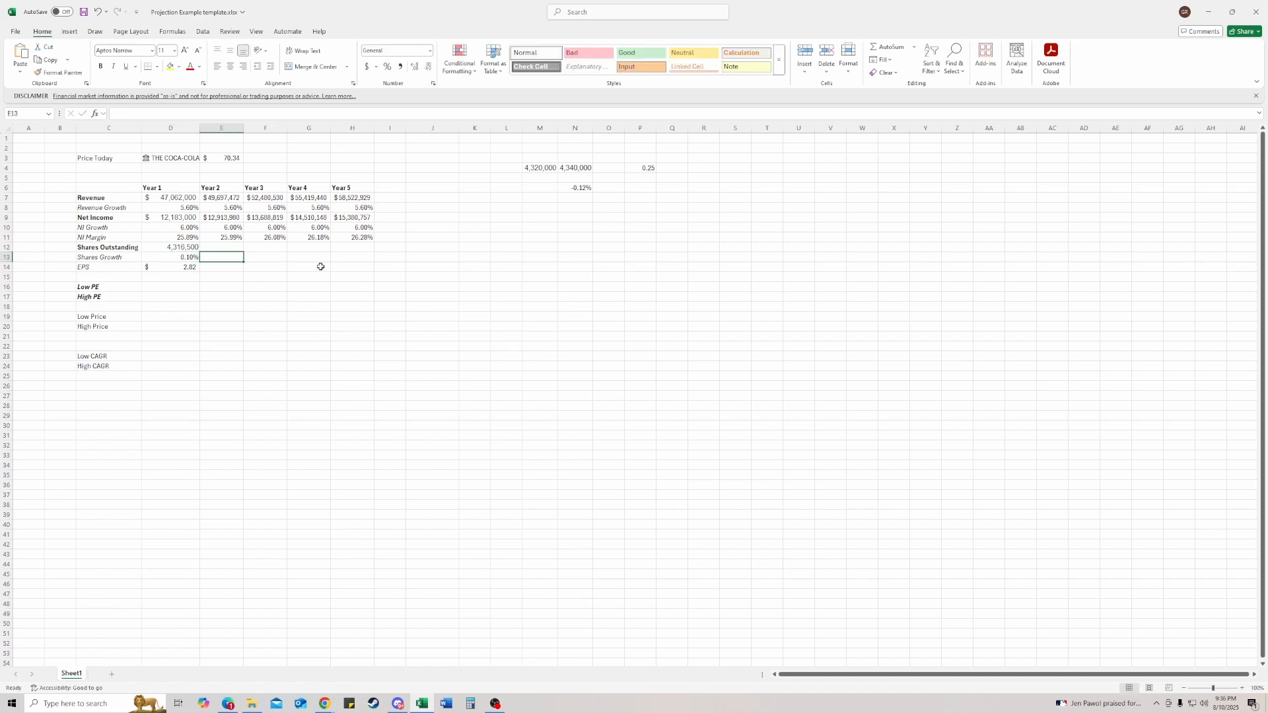
{"action": "key", "text": "Left"}
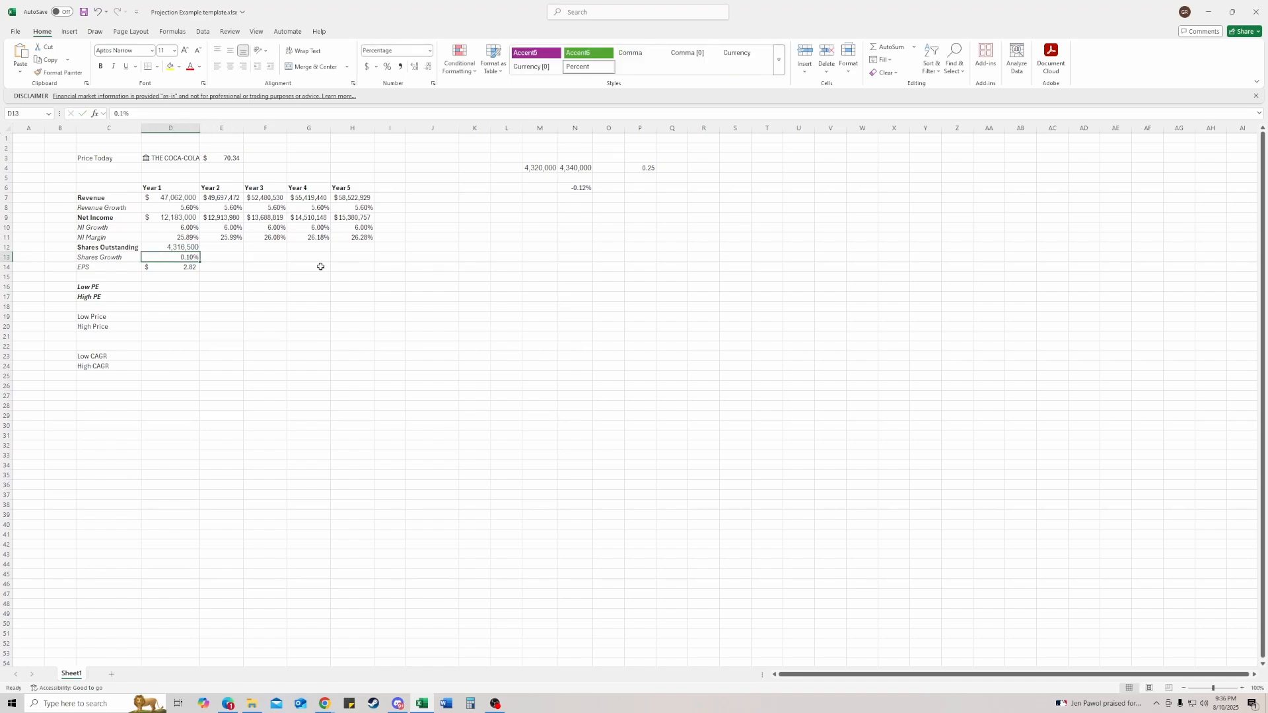
{"action": "key", "text": "ctrl+c"}
{"action": "key", "text": "Right"}
{"action": "key", "text": "shift+Right"}
{"action": "key", "text": "shift+Right"}
{"action": "key", "text": "shift+Right"}
{"action": "key", "text": "ctrl+v"}
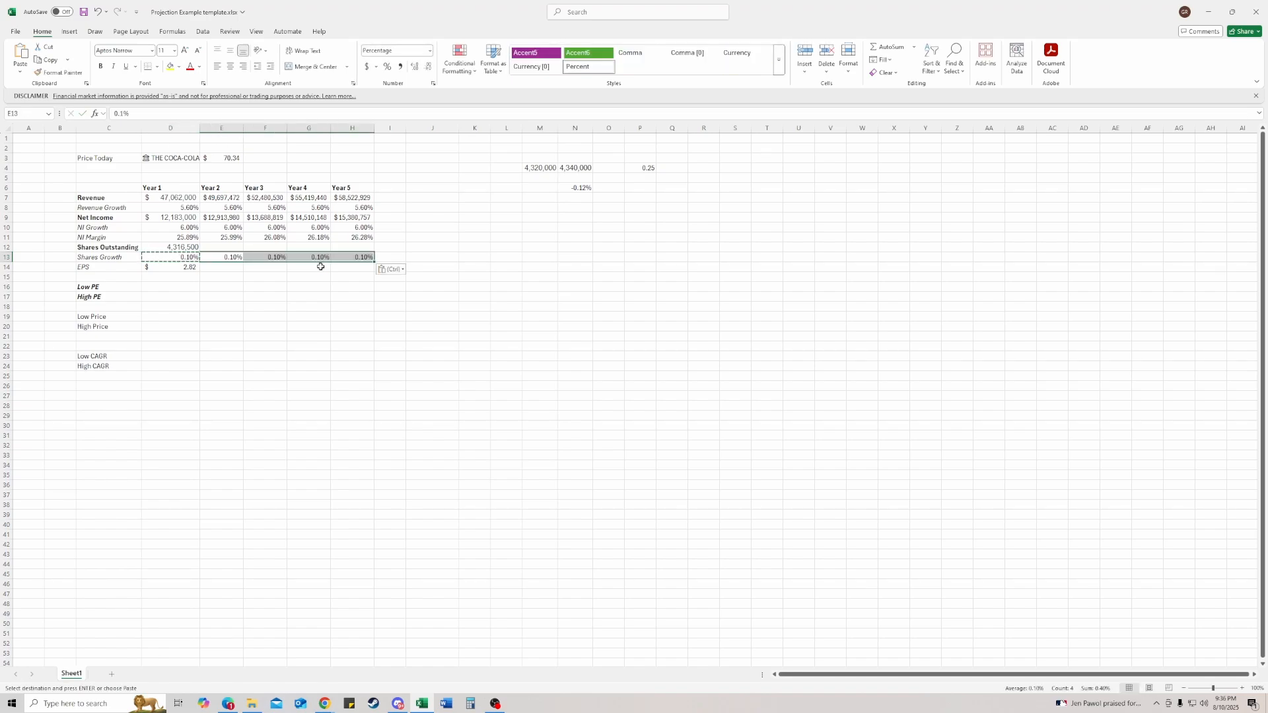
Set the Year 1 Shares Growth rate in D13 to -0.1%
{"action": "key", "text": "shift+Left"}
{"action": "key", "text": "shift+Left"}
{"action": "key", "text": "shift+Left"}
{"action": "key", "text": "Left"}
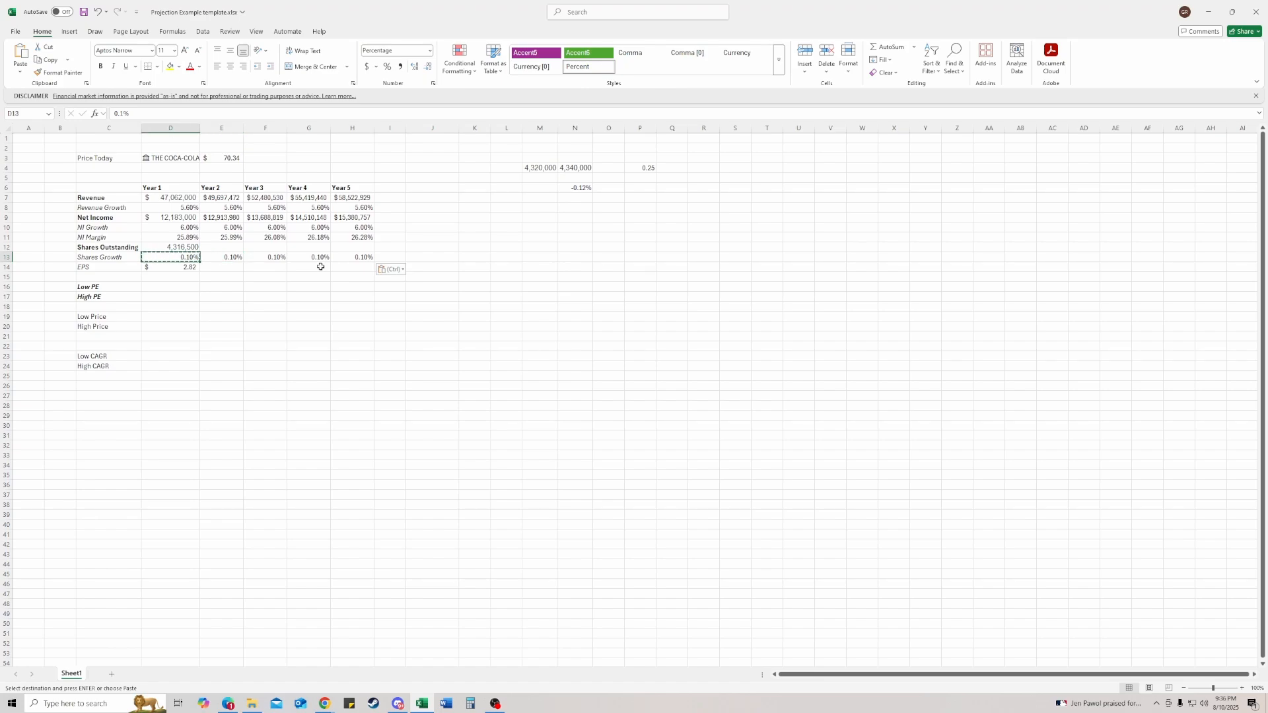
{"action": "key", "text": "F2"}
{"action": "key", "text": "Home"}
{"action": "type", "text": "-"}
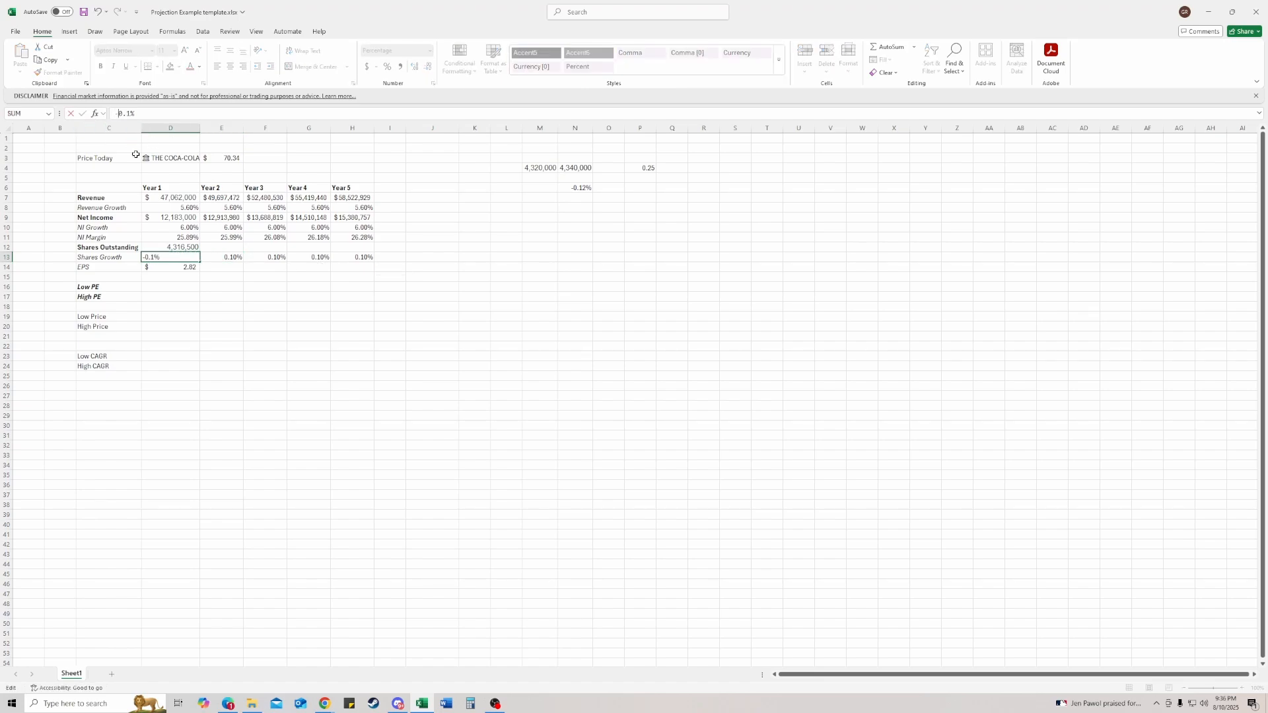
{"action": "key", "text": "Return"}
Copy the -0.1% Shares Growth rate from D13 into Years 2 to 5, cells E13 through H13
{"action": "key", "text": "Up"}
{"action": "key", "text": "ctrl+c"}
{"action": "key", "text": "Right"}
{"action": "key", "text": "ctrl+v"}
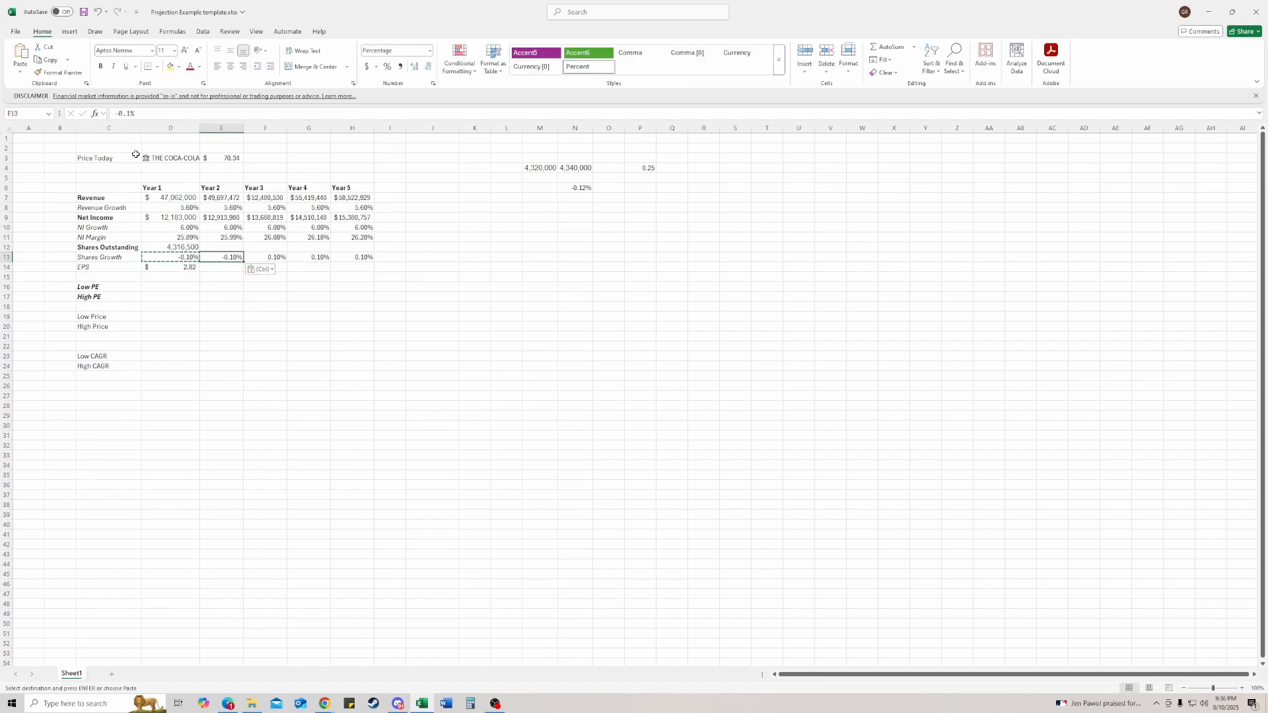
{"action": "key", "text": "Right"}
{"action": "key", "text": "ctrl+v"}
{"action": "key", "text": "Right"}
{"action": "key", "text": "ctrl+v"}
{"action": "key", "text": "Right"}
{"action": "key", "text": "ctrl+v"}
Copy the Year 2 Net Income formula from E9 into E12 for Shares Outstanding and check that it references E13 and D12
{"action": "key", "text": "Left"}
{"action": "key", "text": "Left"}
{"action": "key", "text": "Left"}
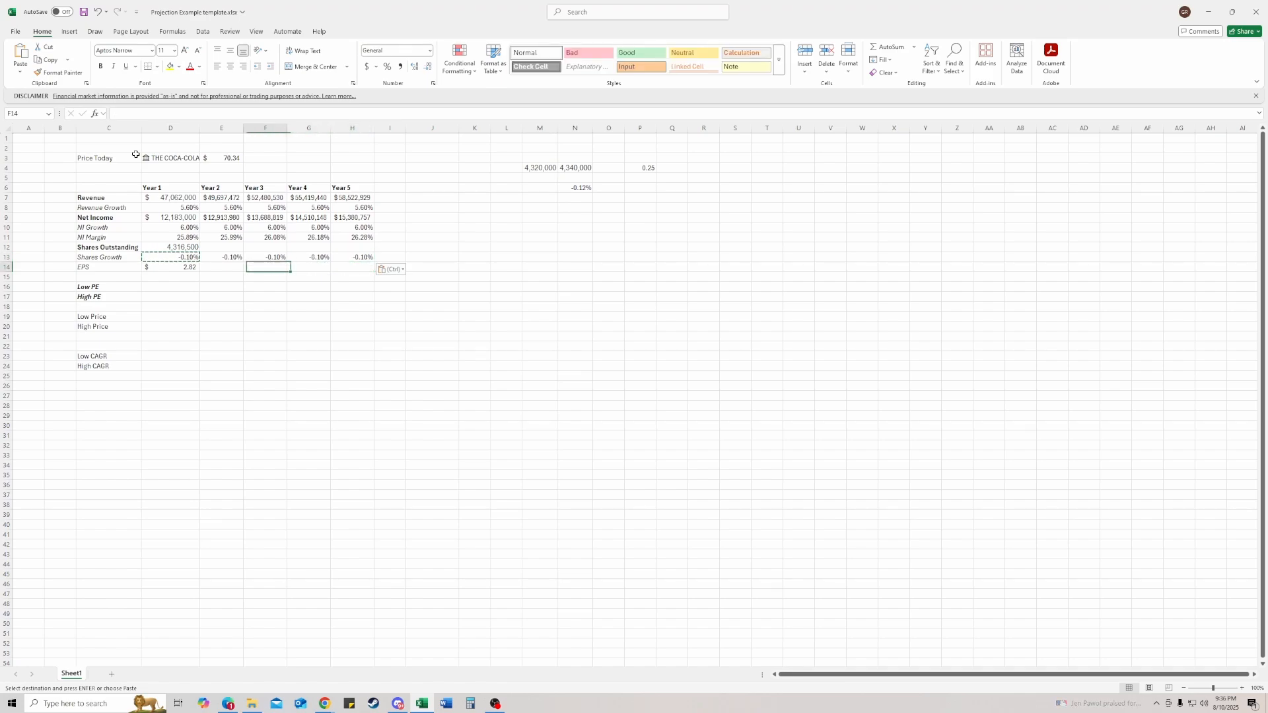
{"action": "key", "text": "Up"}
{"action": "key", "text": "Up"}
{"action": "key", "text": "Up"}
{"action": "key", "text": "Up"}
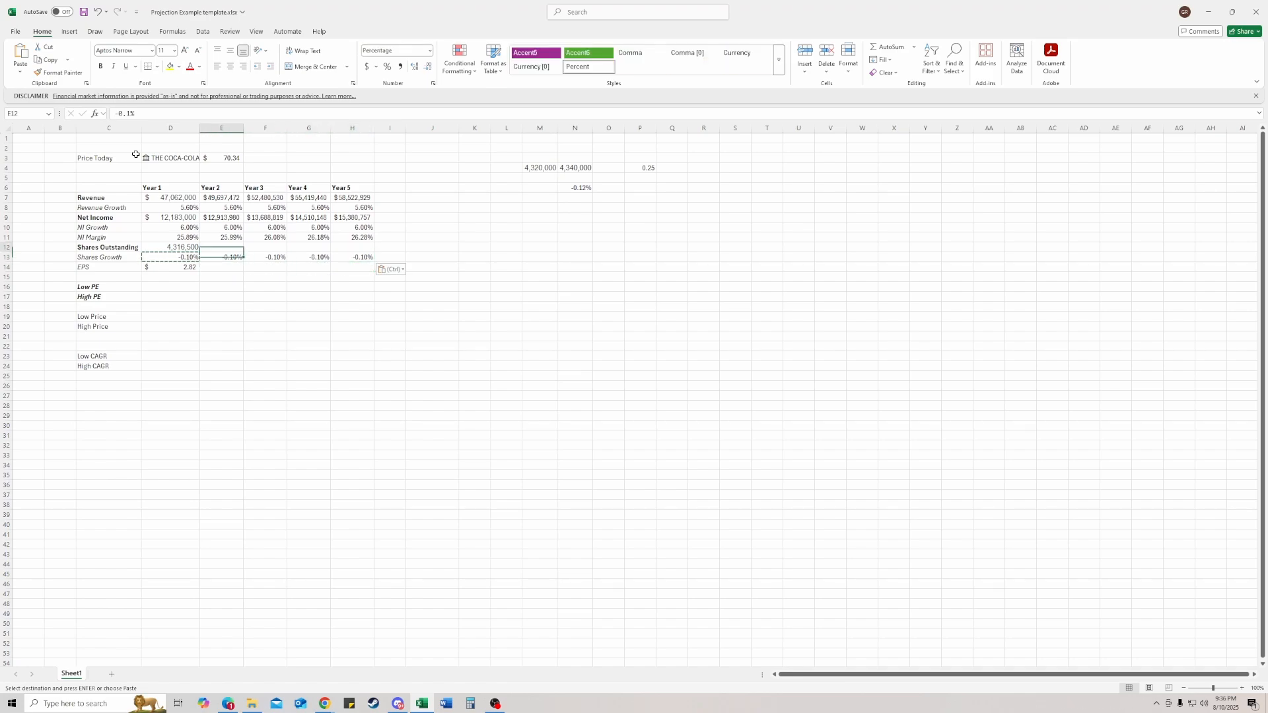
{"action": "key", "text": "ctrl+c"}
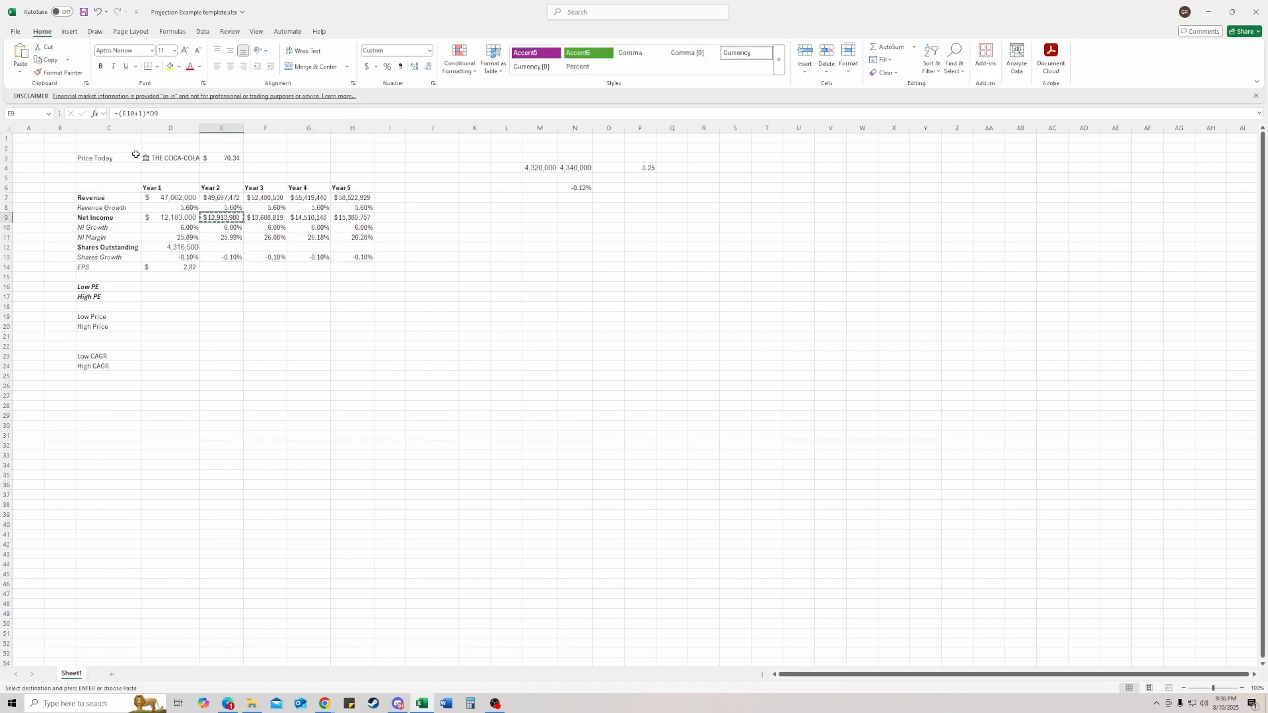
{"action": "key", "text": "Down"}
{"action": "key", "text": "Down"}
{"action": "key", "text": "Down"}
{"action": "key", "text": "ctrl+v"}
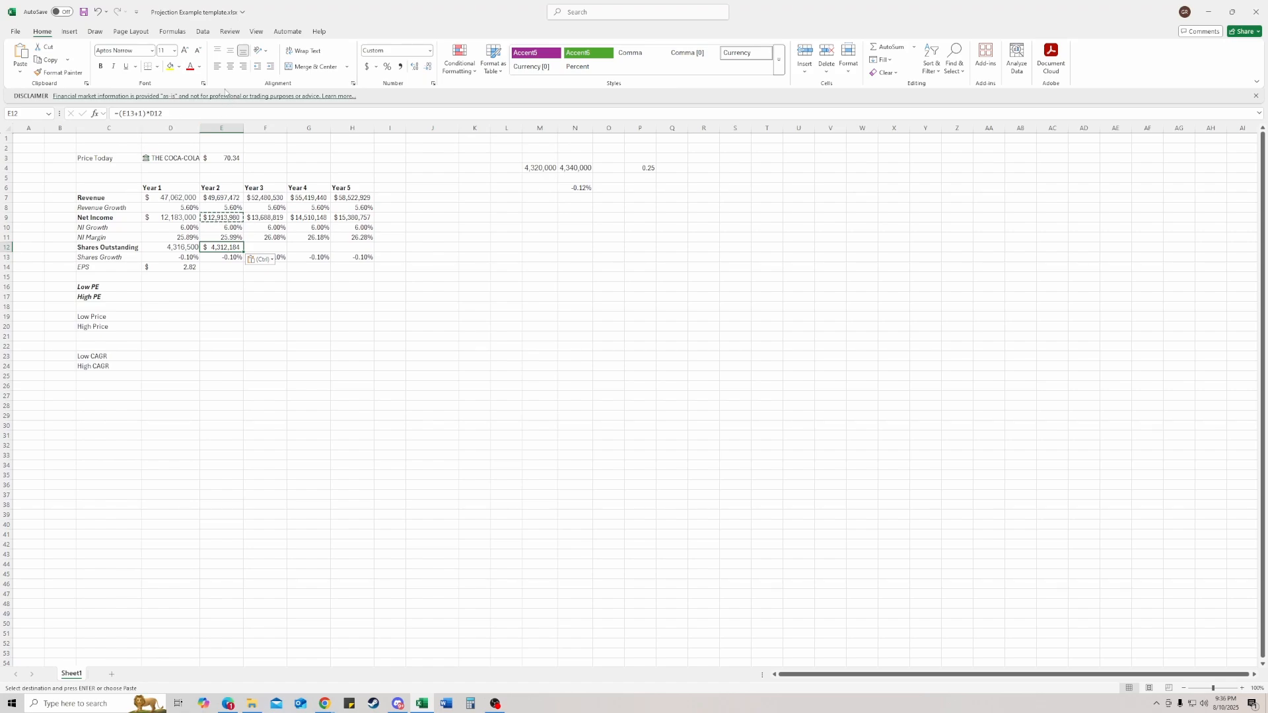
{"action": "key", "text": "F2"}
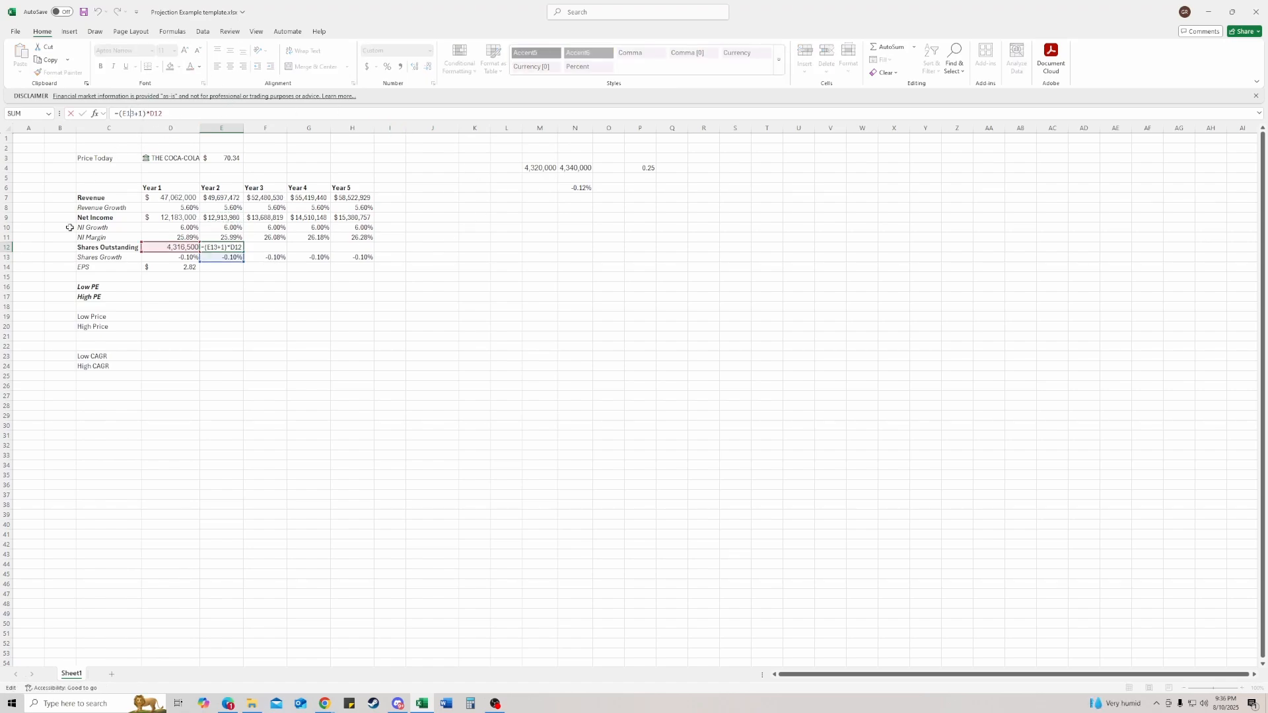
{"action": "key", "text": "Escape"}
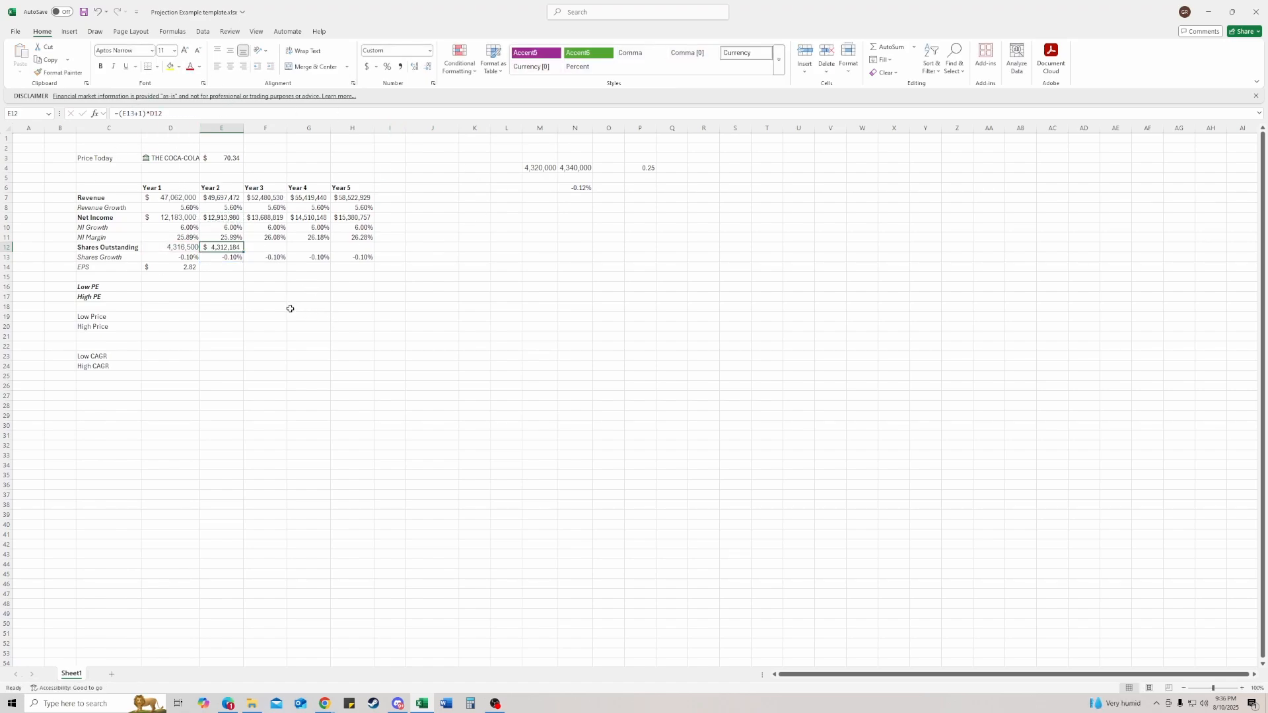
{"action": "left_click", "coordinate": [136, 113]}
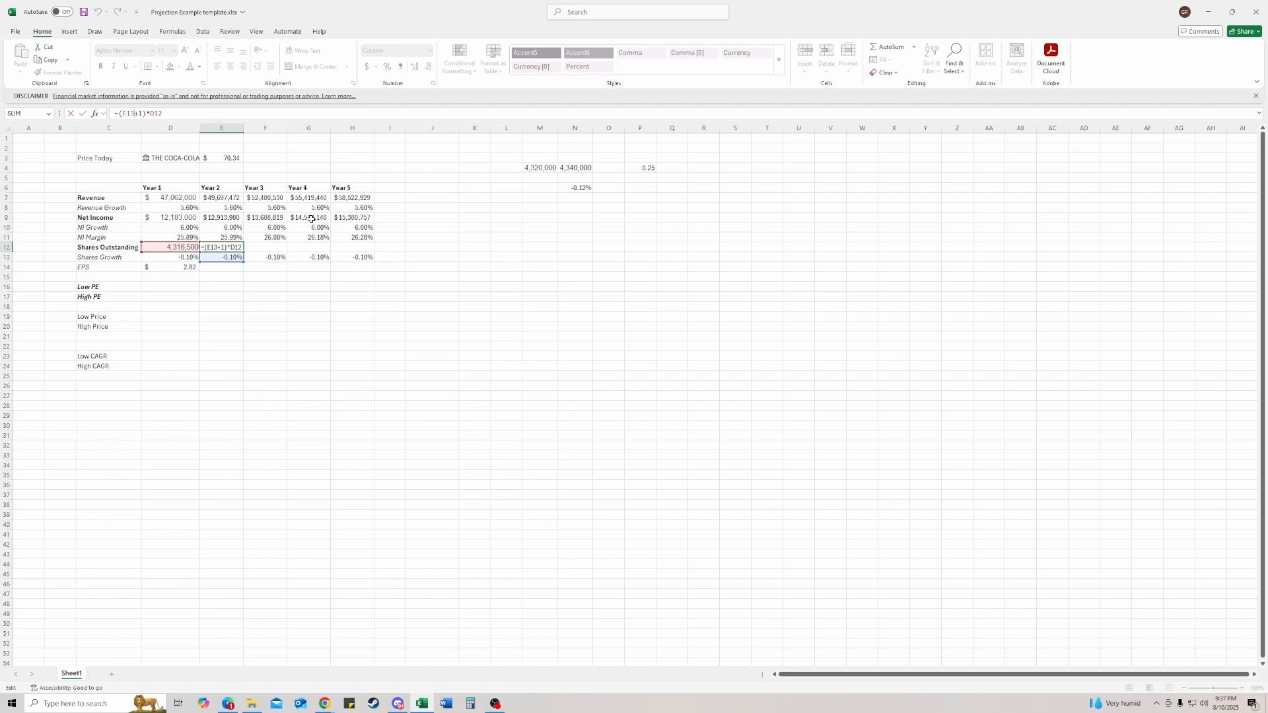
{"action": "key", "text": "ctrl+Return"}
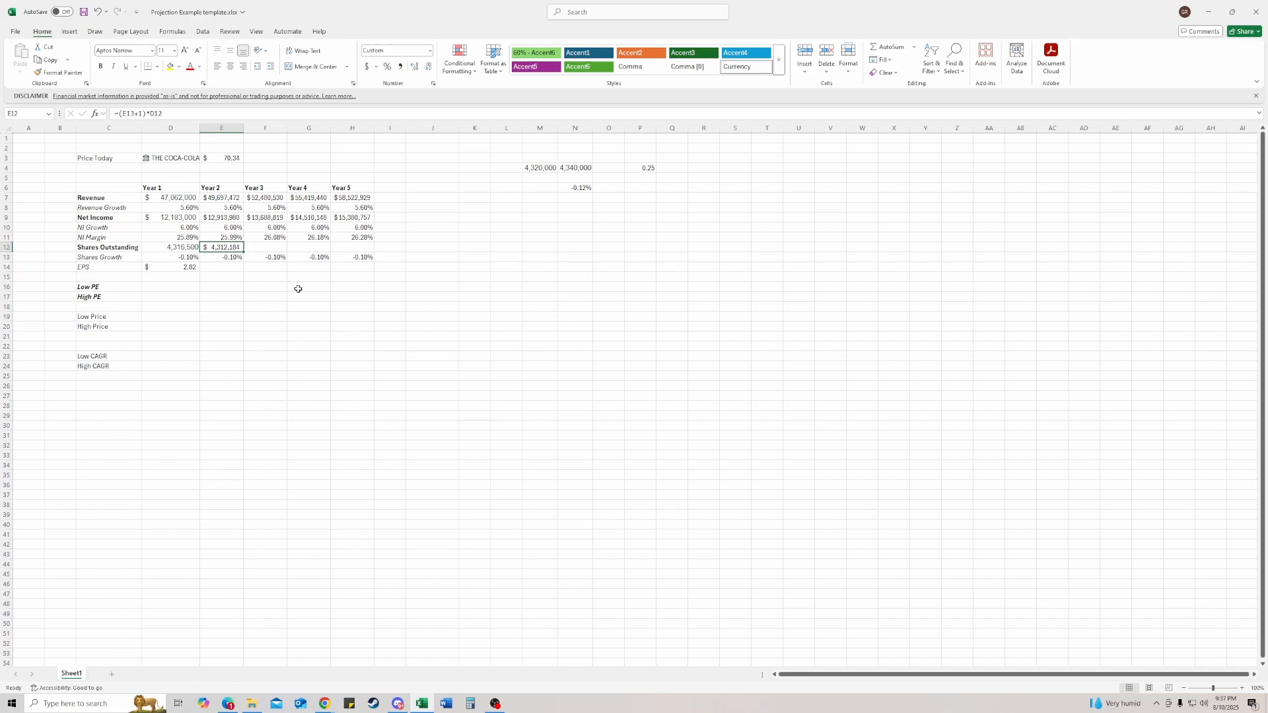
Copy the Year 2 Shares Outstanding formula from E12 into Years 3 to 5, cells F12 through H12
{"action": "key", "text": "ctrl+c"}
{"action": "key", "text": "Right"}
{"action": "key", "text": "shift+Right"}
{"action": "key", "text": "shift+Right"}
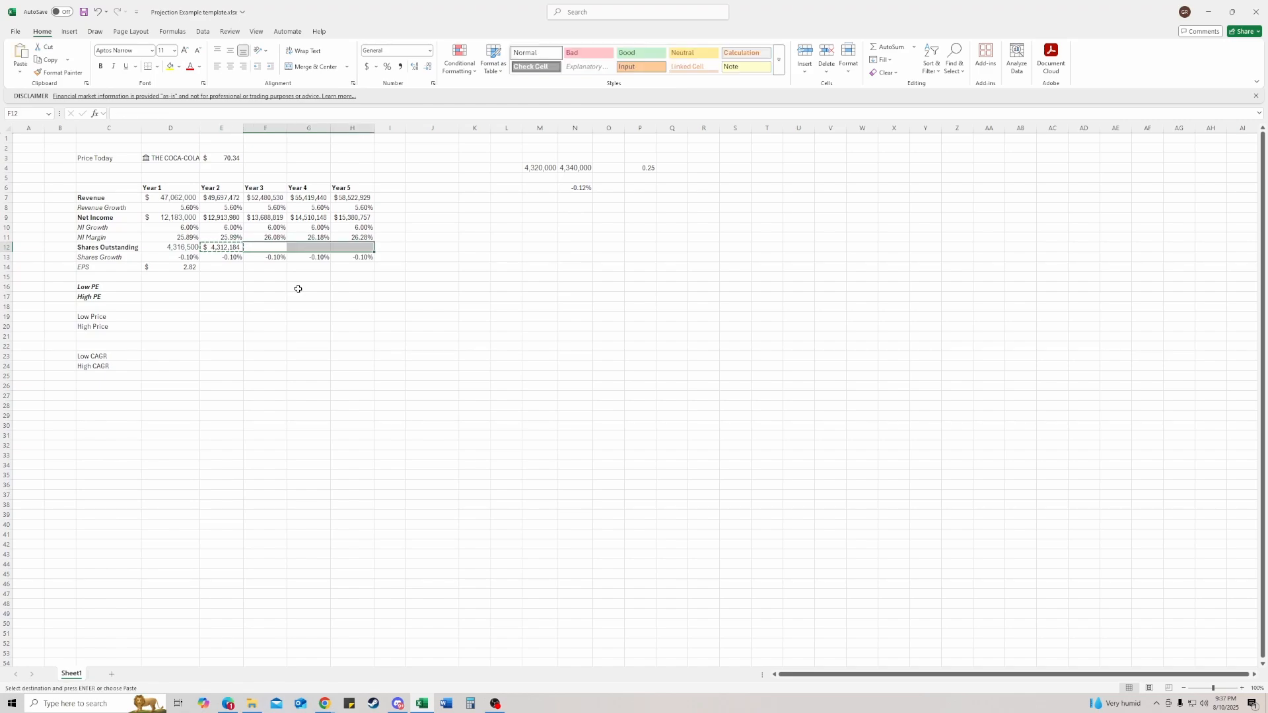
{"action": "key", "text": "ctrl+v"}
{"action": "key", "text": "Right"}
{"action": "key", "text": "Left"}
{"action": "key", "text": "Left"}
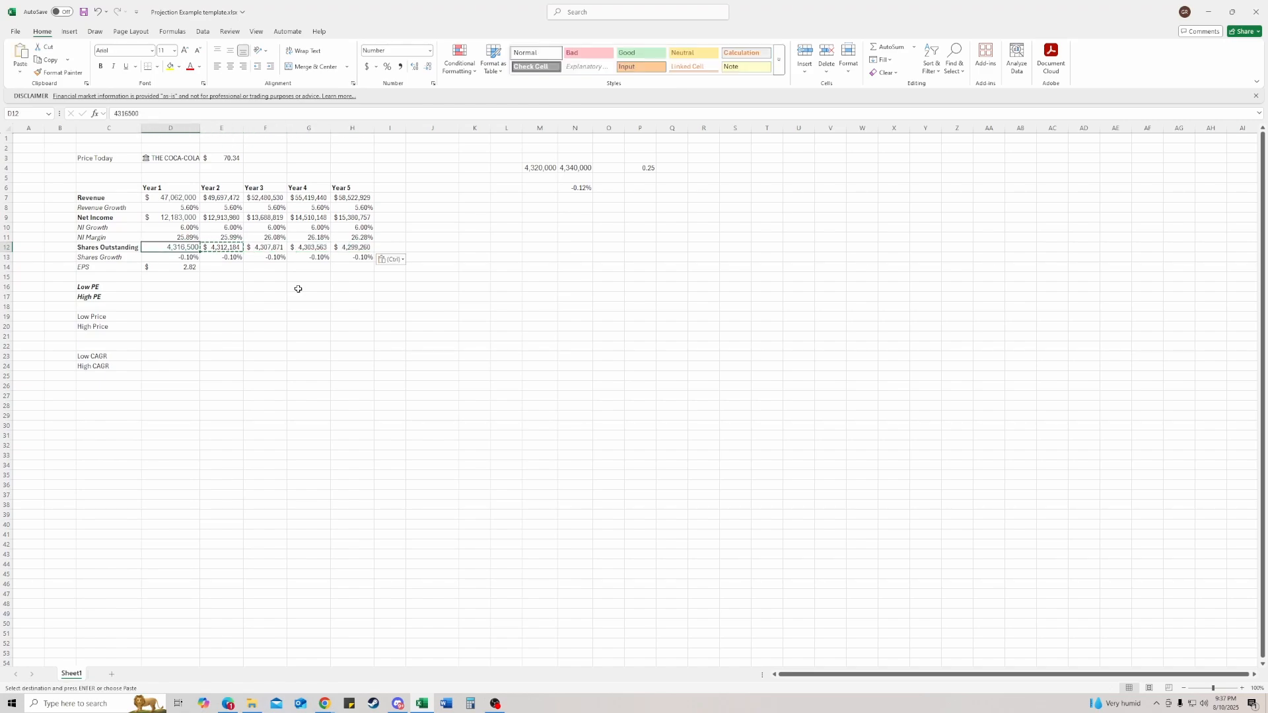
{"action": "key", "text": "Right"}
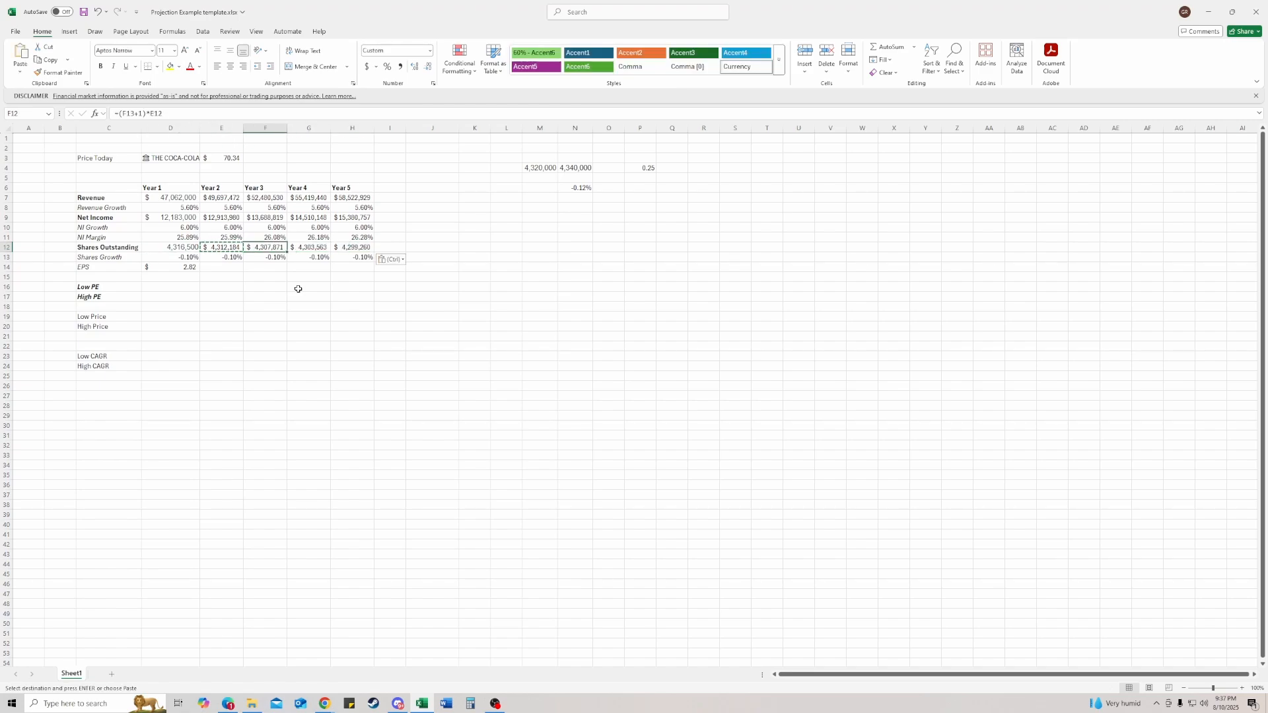
Examine how the Year 2 Shares Outstanding formula in E12 combines the growth rate in E13 with D12
{"action": "left_click", "coordinate": [131, 127]}
{"action": "left_click", "coordinate": [270, 316]}
{"action": "left_click", "coordinate": [225, 246]}
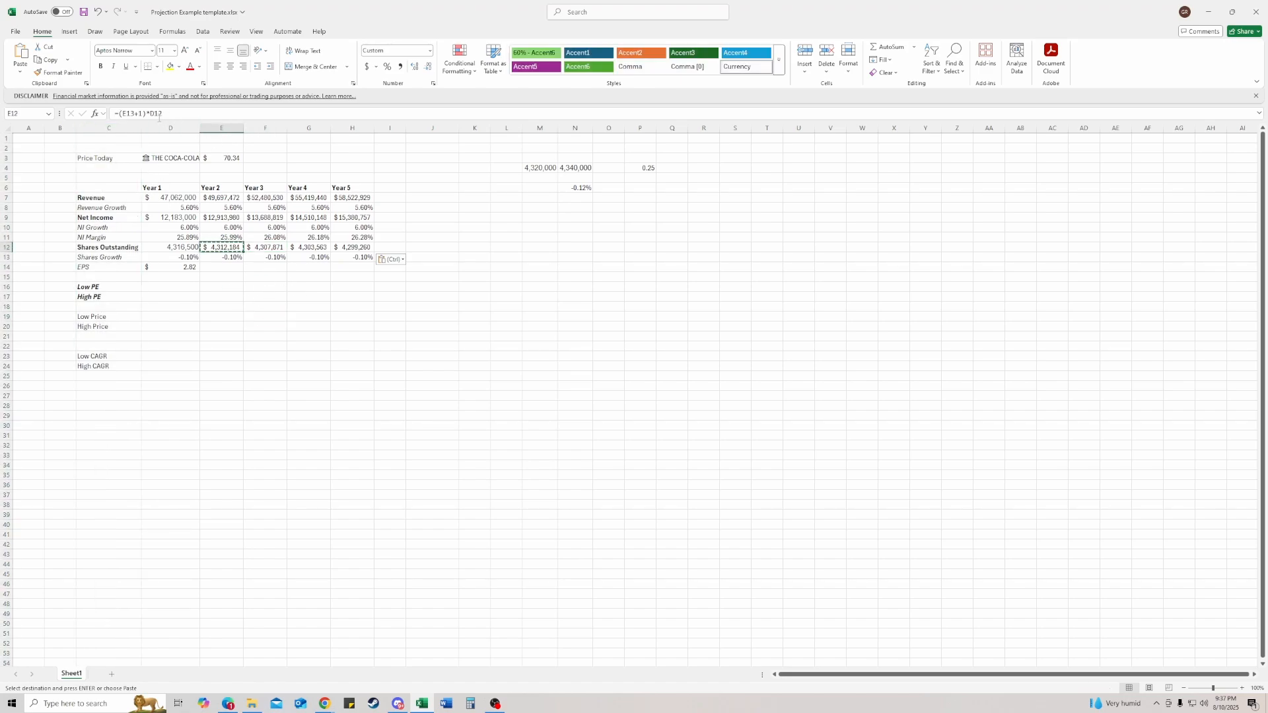
{"action": "left_click", "coordinate": [128, 113]}
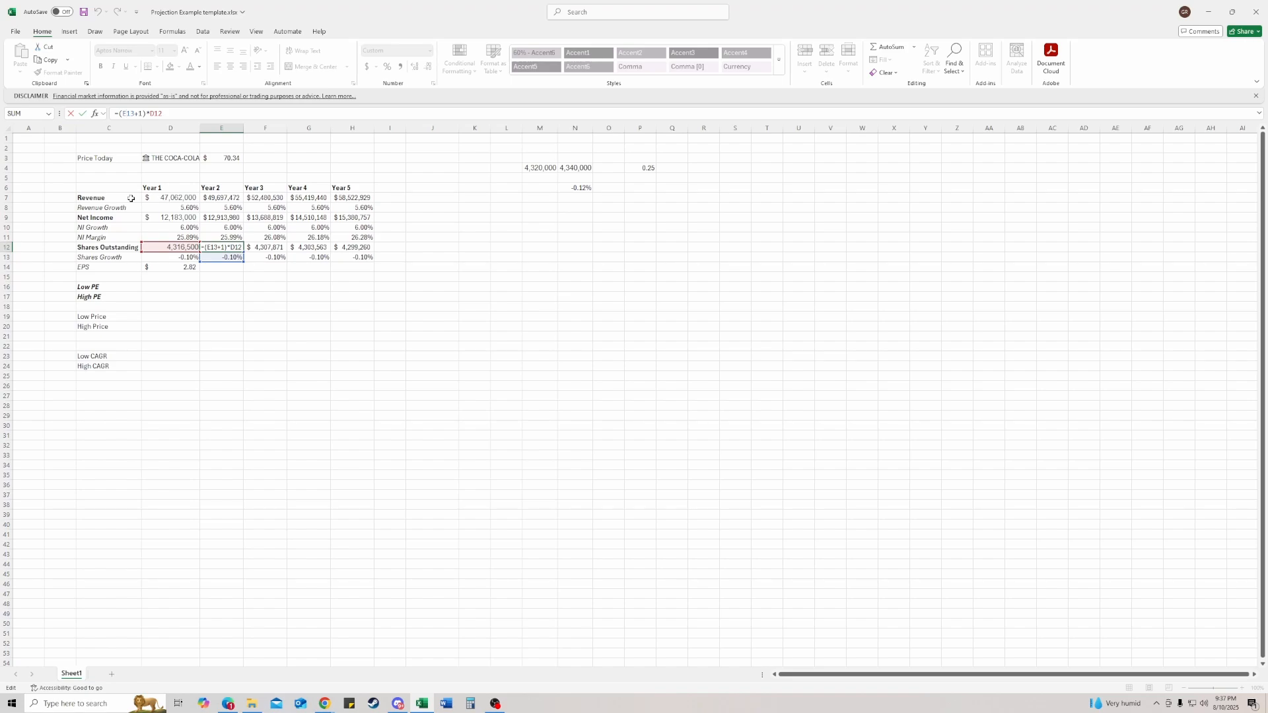
{"action": "key", "text": "Return"}
{"action": "key", "text": "Right"}
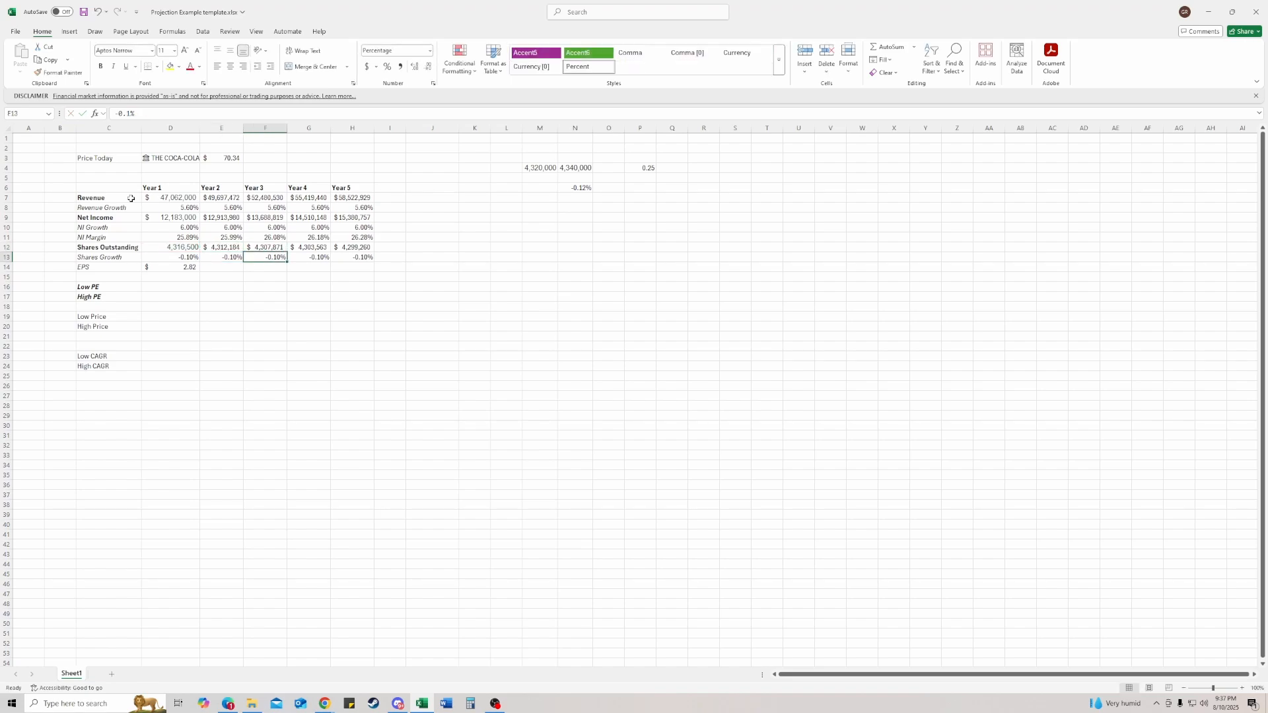
Calculate =E13+1 in the empty cell F15 to demonstrate the growth multiplier, and clear the cell
{"action": "key", "text": "Down"}
{"action": "key", "text": "Down"}
{"action": "type", "text": "="}
{"action": "key", "text": "Left"}
{"action": "key", "text": "Left"}
{"action": "key", "text": "Up"}
{"action": "key", "text": "Up"}
{"action": "key", "text": "Right"}
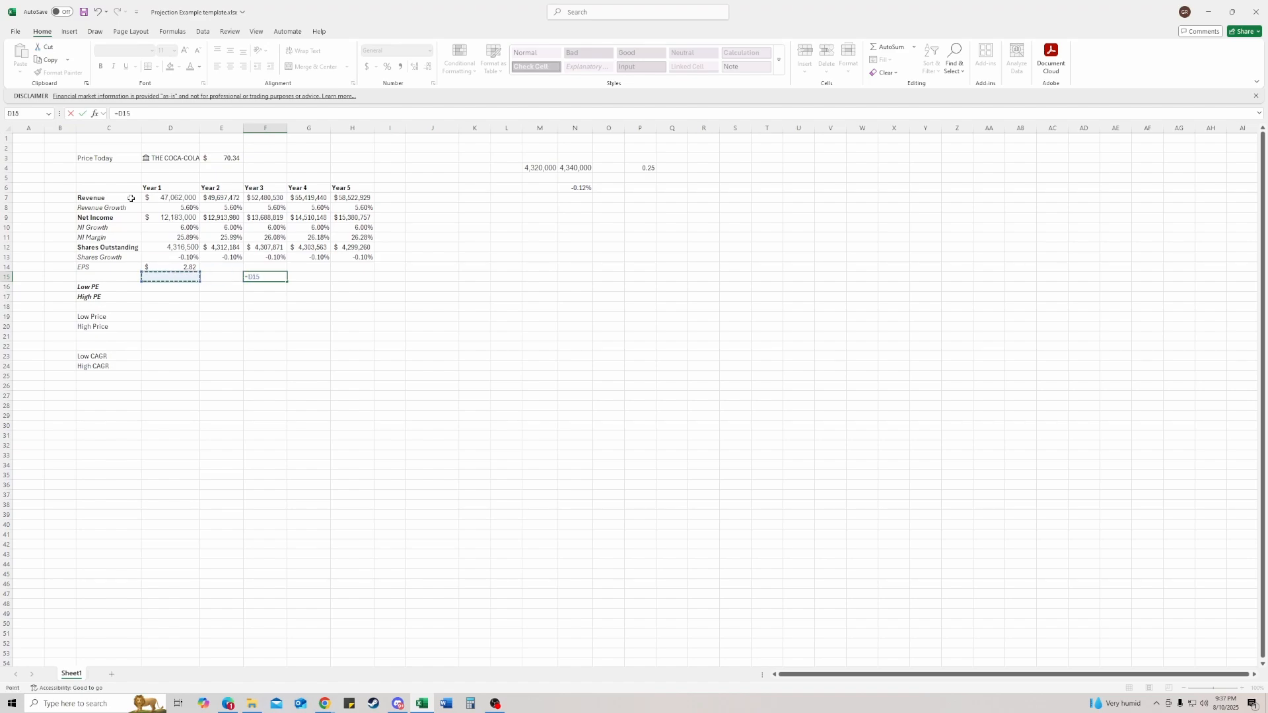
{"action": "type", "text": "+"}
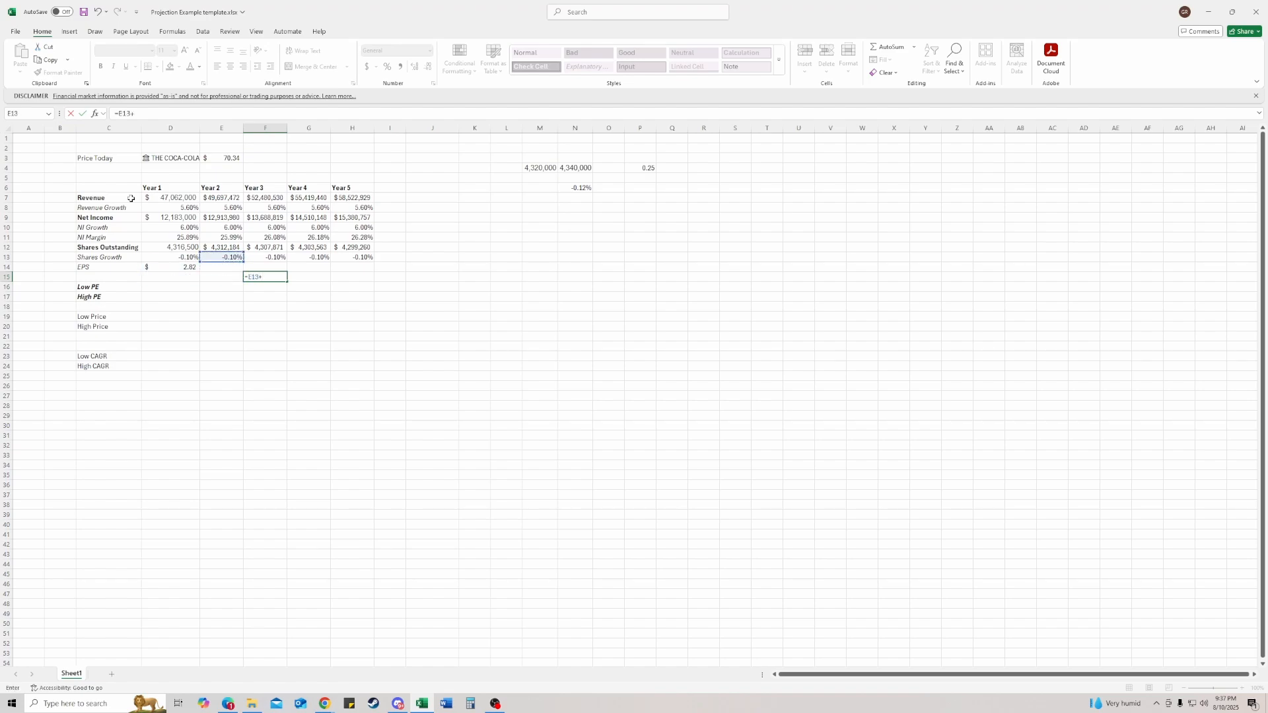
{"action": "type", "text": "1"}
{"action": "key", "text": "ctrl+Return"}
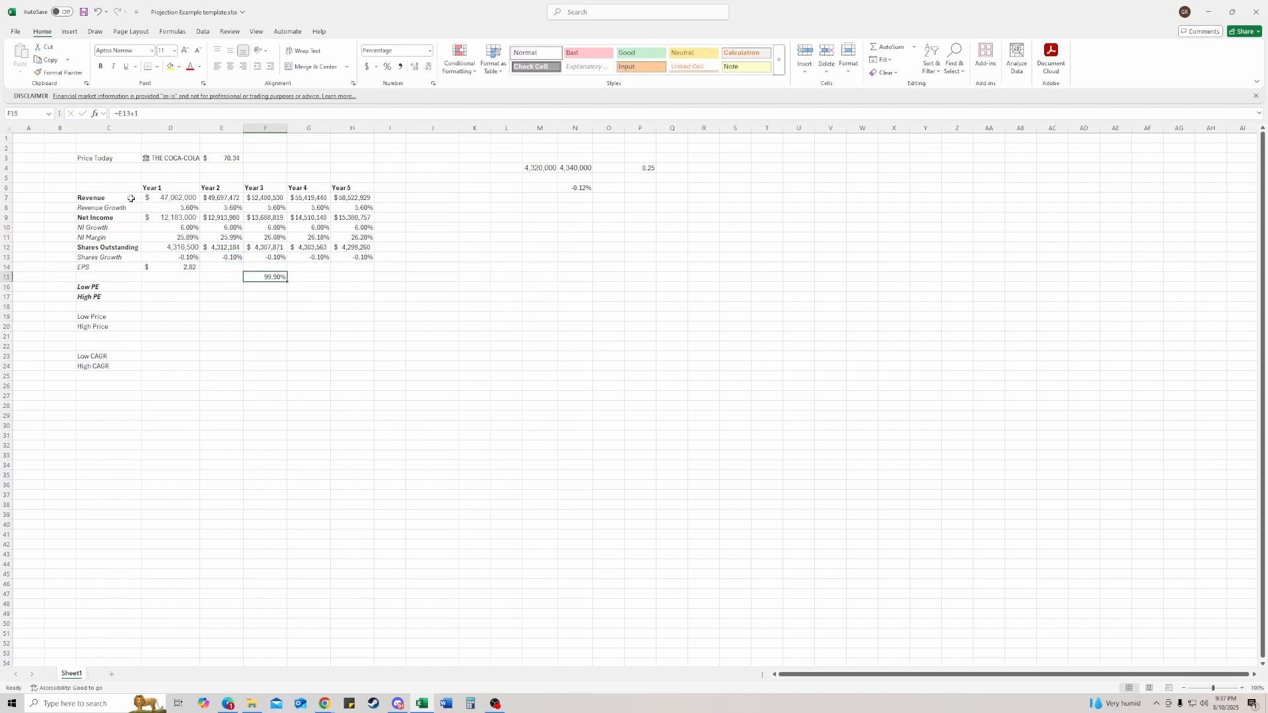
{"action": "key", "text": "Delete"}
Apply the comma number style to Shares Outstanding for Years 2 to 5 in E12:H12 and review the row year by year
{"action": "key", "text": "Up"}
{"action": "key", "text": "Up"}
{"action": "key", "text": "Up"}
{"action": "key", "text": "Left"}
{"action": "key", "text": "Left"}
{"action": "key", "text": "Right"}
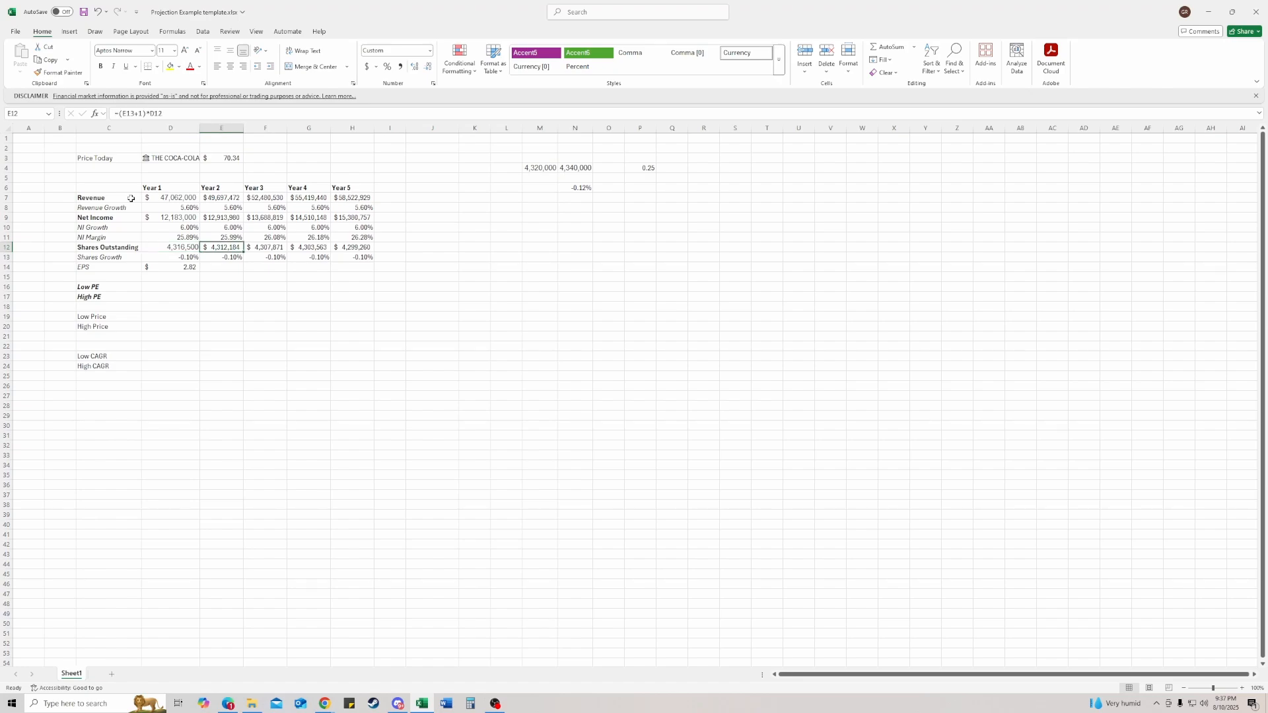
{"action": "key", "text": "shift+Right"}
{"action": "key", "text": "shift+Right"}
{"action": "key", "text": "shift+Right"}
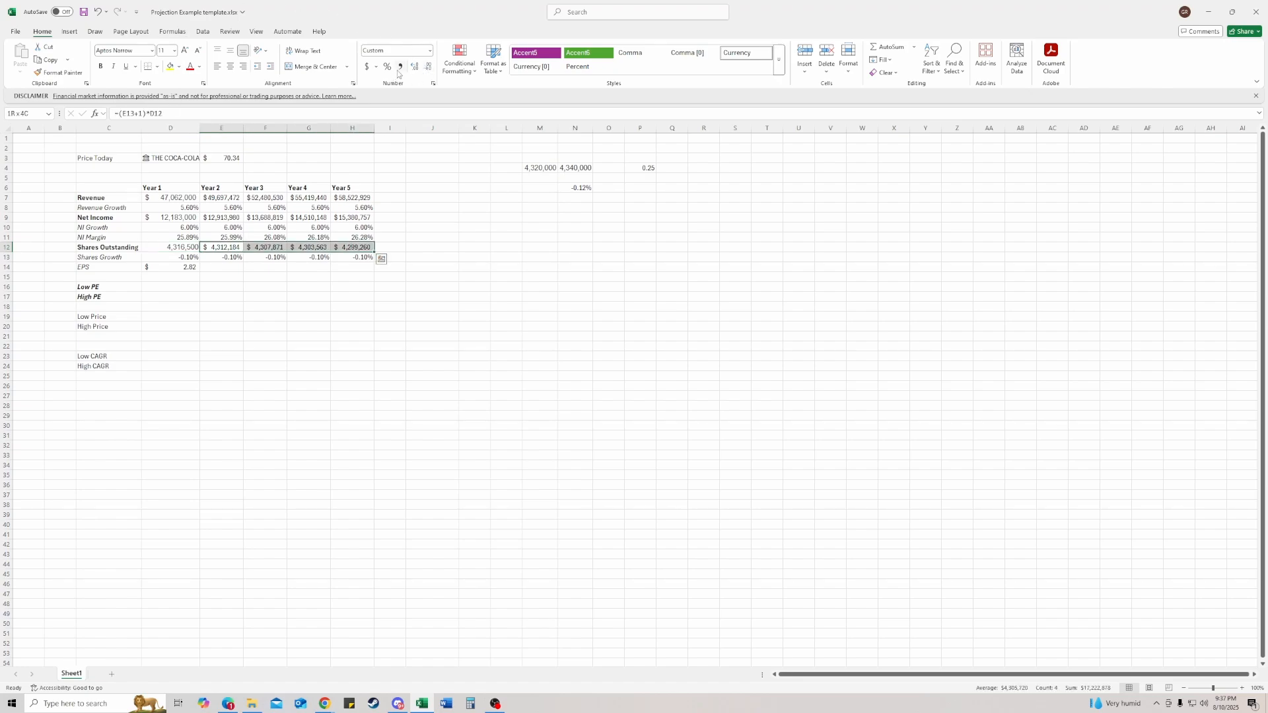
{"action": "left_click", "coordinate": [400, 67]}
{"action": "left_click", "coordinate": [223, 245]}
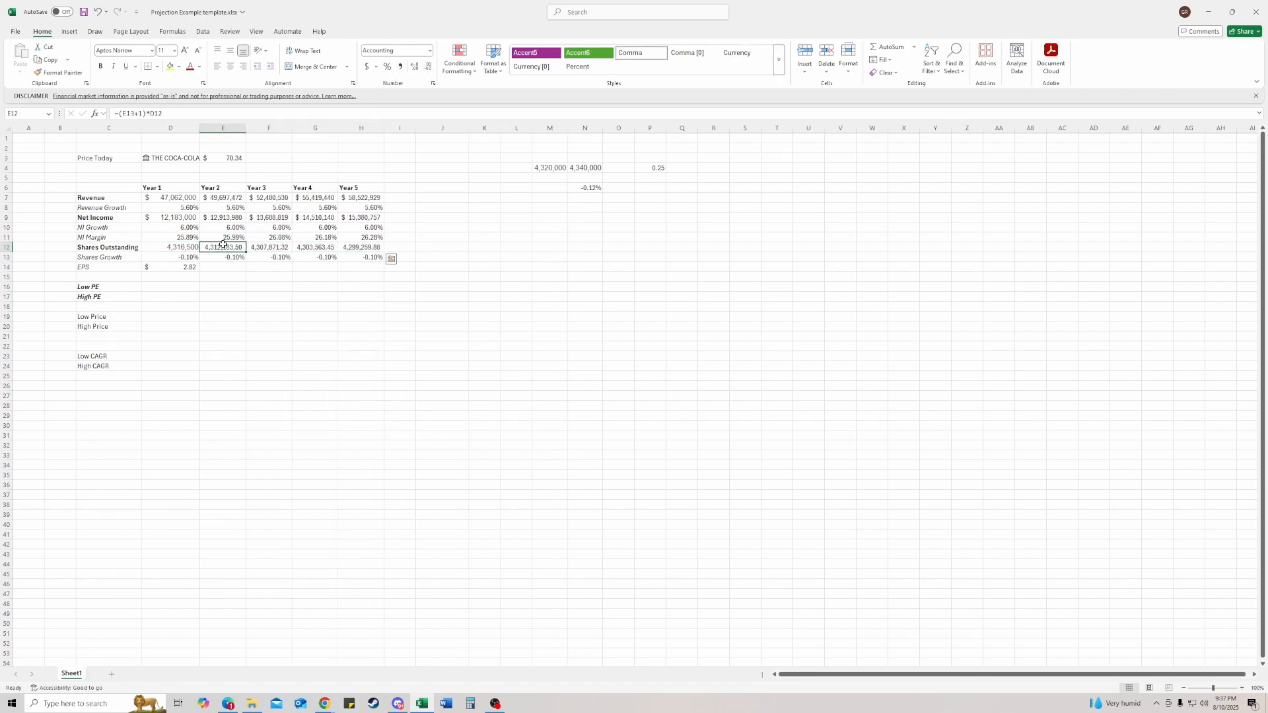
{"action": "left_click", "coordinate": [174, 249]}
{"action": "left_click", "coordinate": [215, 245]}
{"action": "left_click", "coordinate": [265, 245]}
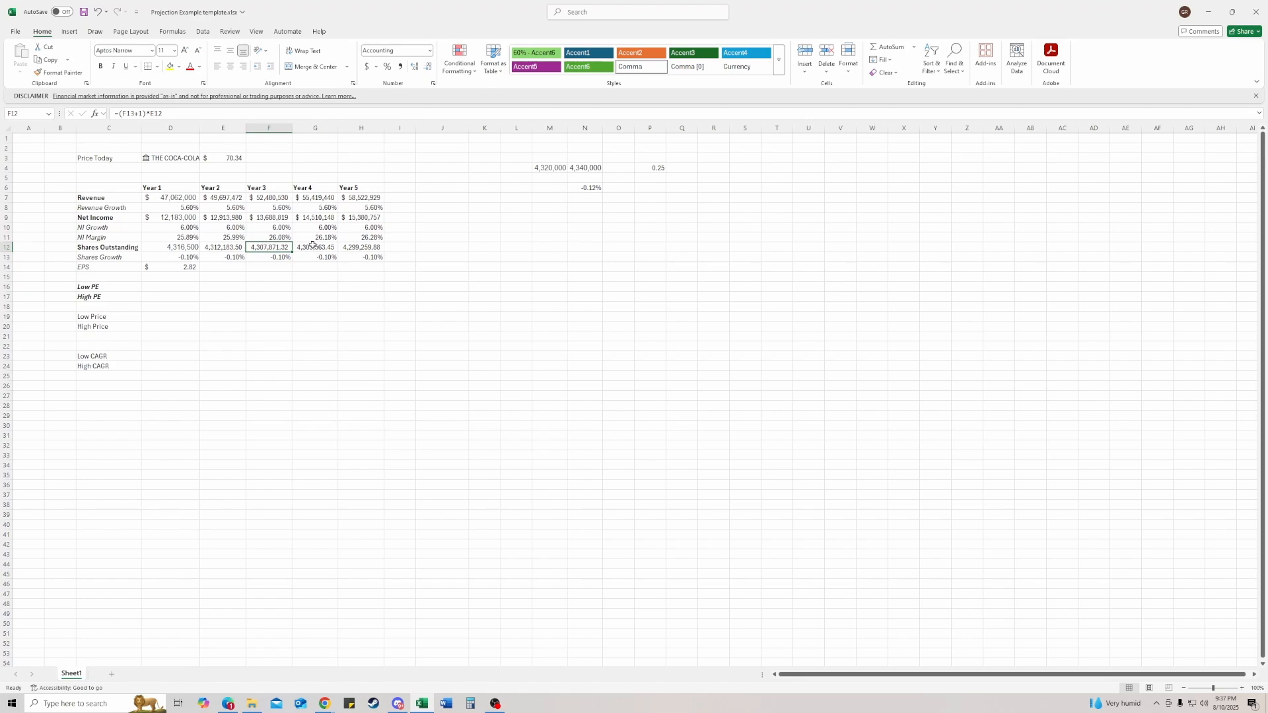
{"action": "left_click", "coordinate": [313, 245]}
{"action": "left_click", "coordinate": [345, 248]}
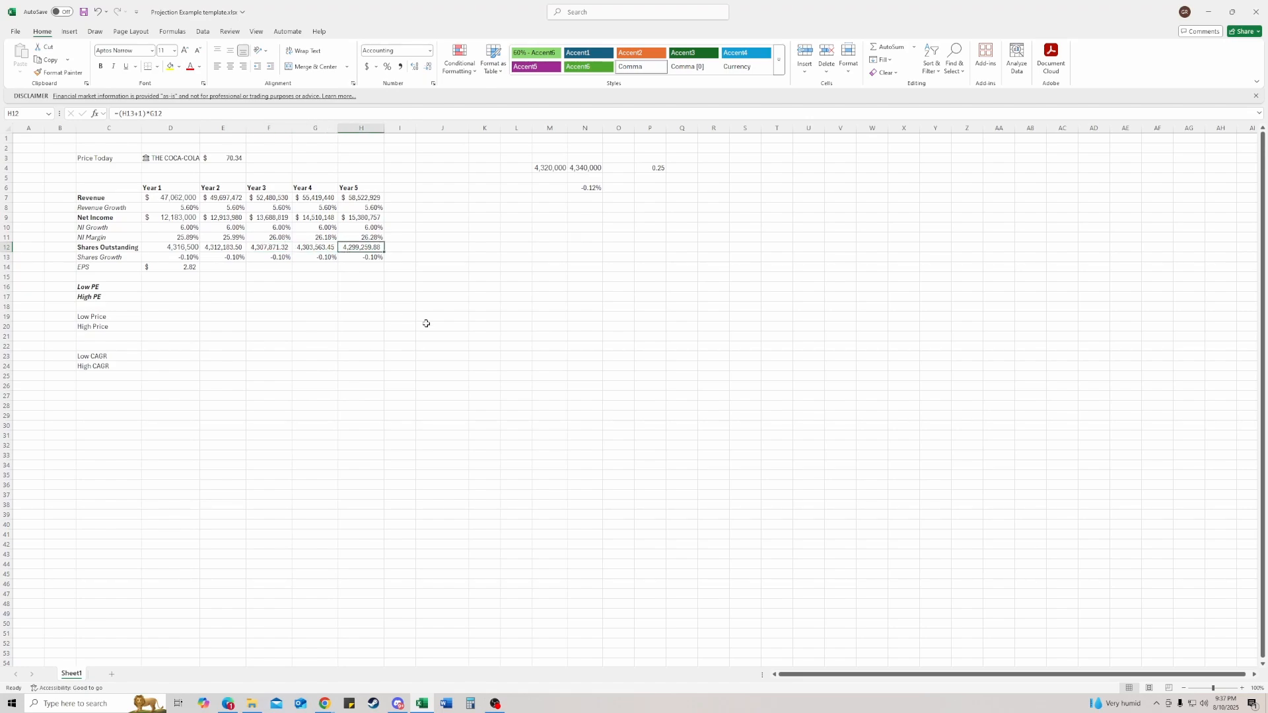
Copy the Year 1 EPS formula from D14 into Years 2 to 5, cells E14 through H14
{"action": "left_click", "coordinate": [206, 296]}
{"action": "left_click", "coordinate": [180, 269]}
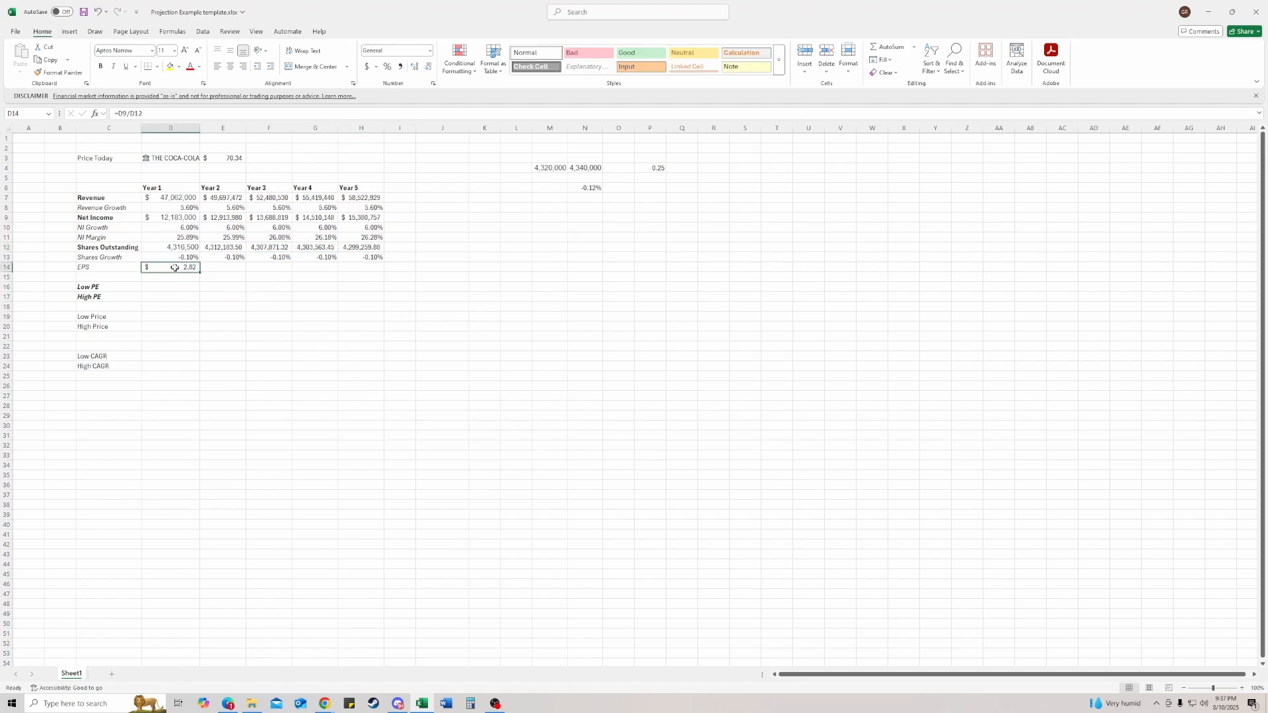
{"action": "key", "text": "ctrl+c"}
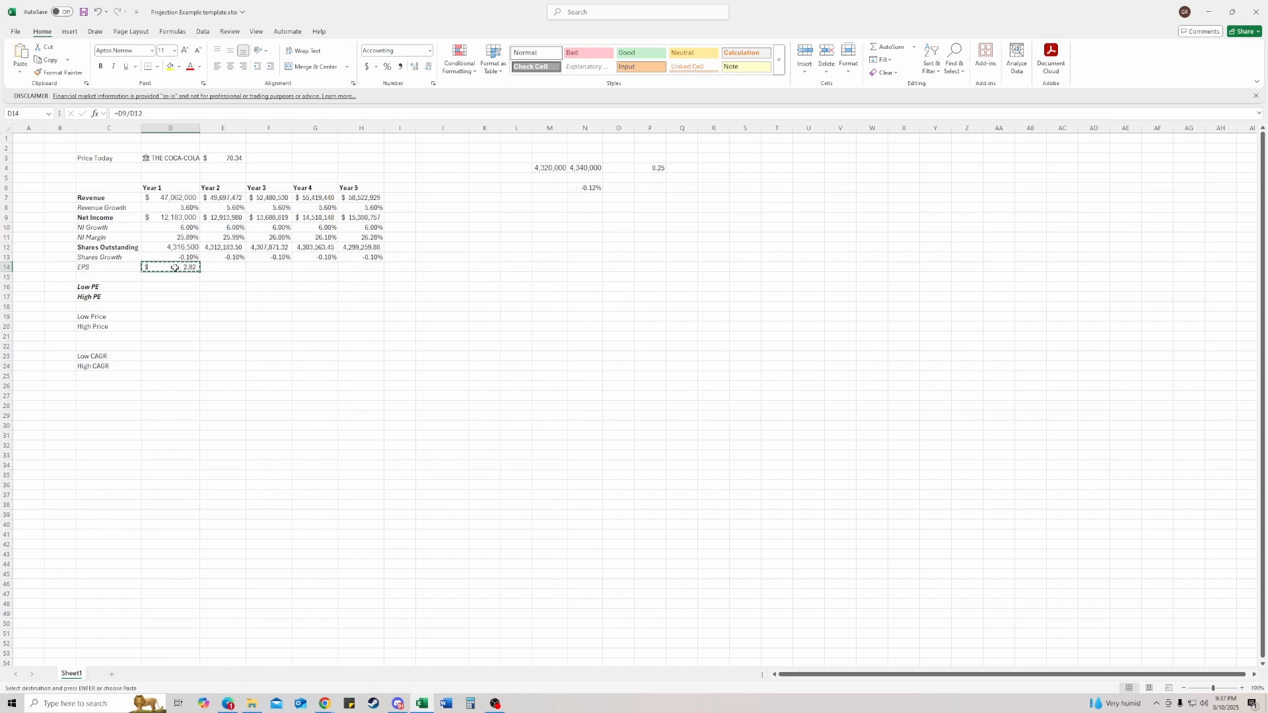
{"action": "key", "text": "Right"}
{"action": "key", "text": "shift+Right"}
{"action": "key", "text": "shift+Right"}
{"action": "key", "text": "shift+Right"}
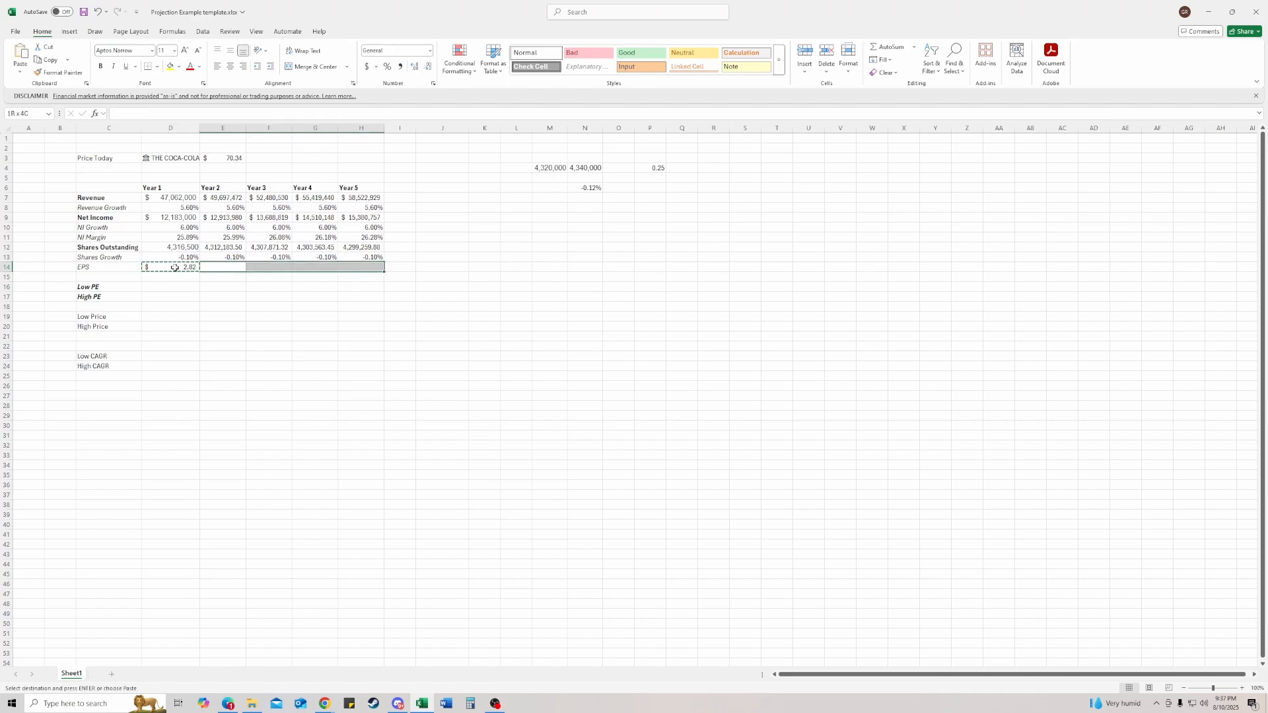
{"action": "key", "text": "ctrl+v"}
{"action": "key", "text": "shift+Left"}
{"action": "key", "text": "shift+Left"}
{"action": "key", "text": "shift+Left"}
{"action": "key", "text": "Left"}
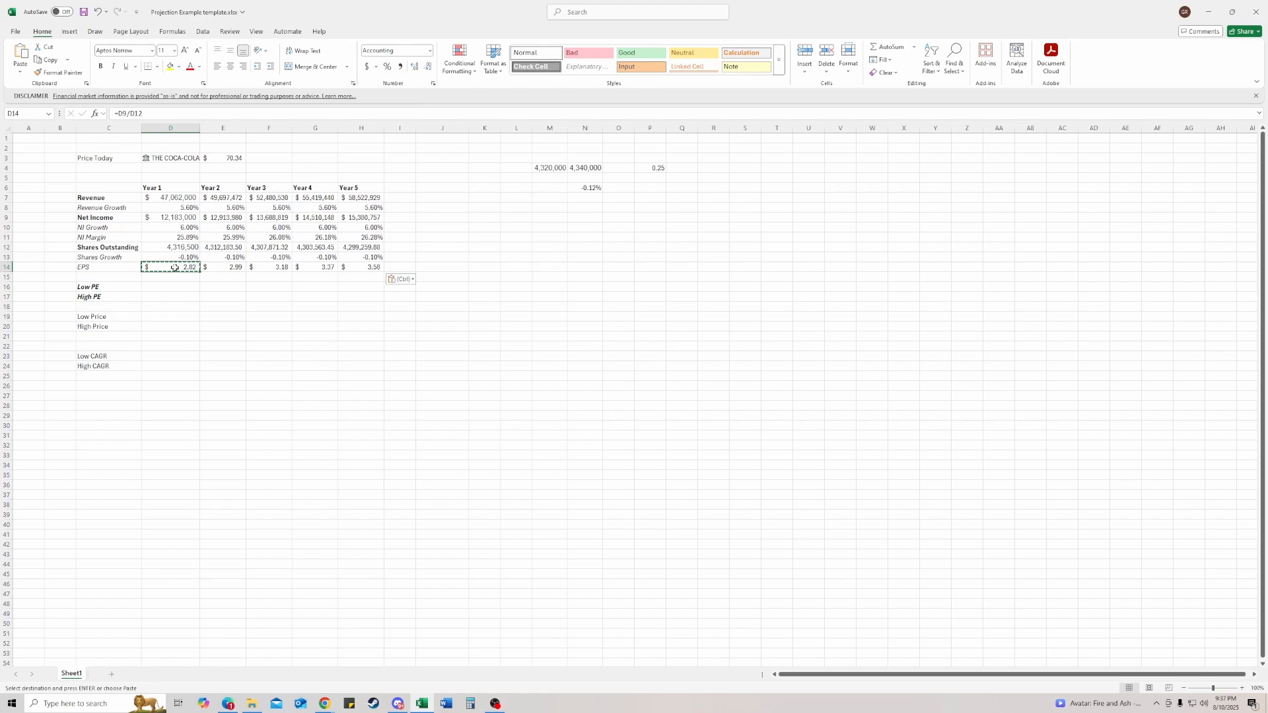
Review the projected EPS in row 14 from Year 1 through Year 5
{"action": "key", "text": "Right"}
{"action": "key", "text": "Right"}
{"action": "key", "text": "Right"}
{"action": "key", "text": "Right"}
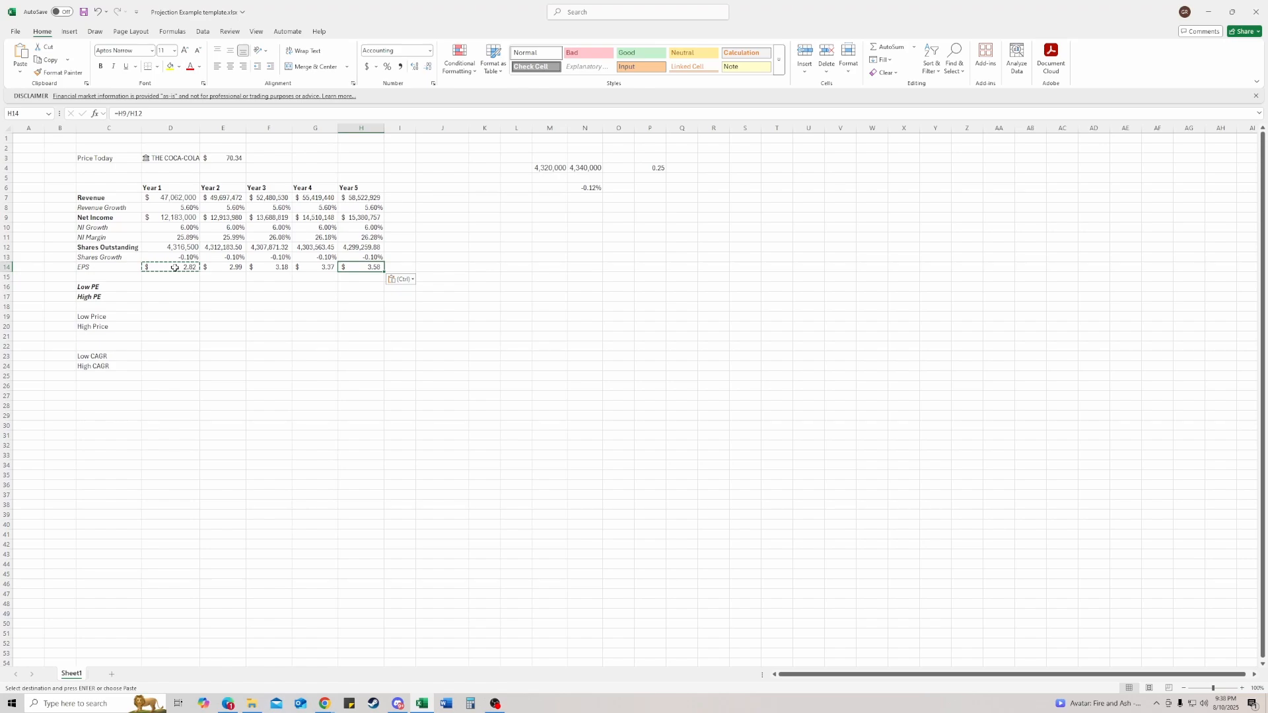
{"action": "key", "text": "Left"}
{"action": "key", "text": "Left"}
{"action": "key", "text": "Left"}
{"action": "key", "text": "Left"}
{"action": "key", "text": "Left"}
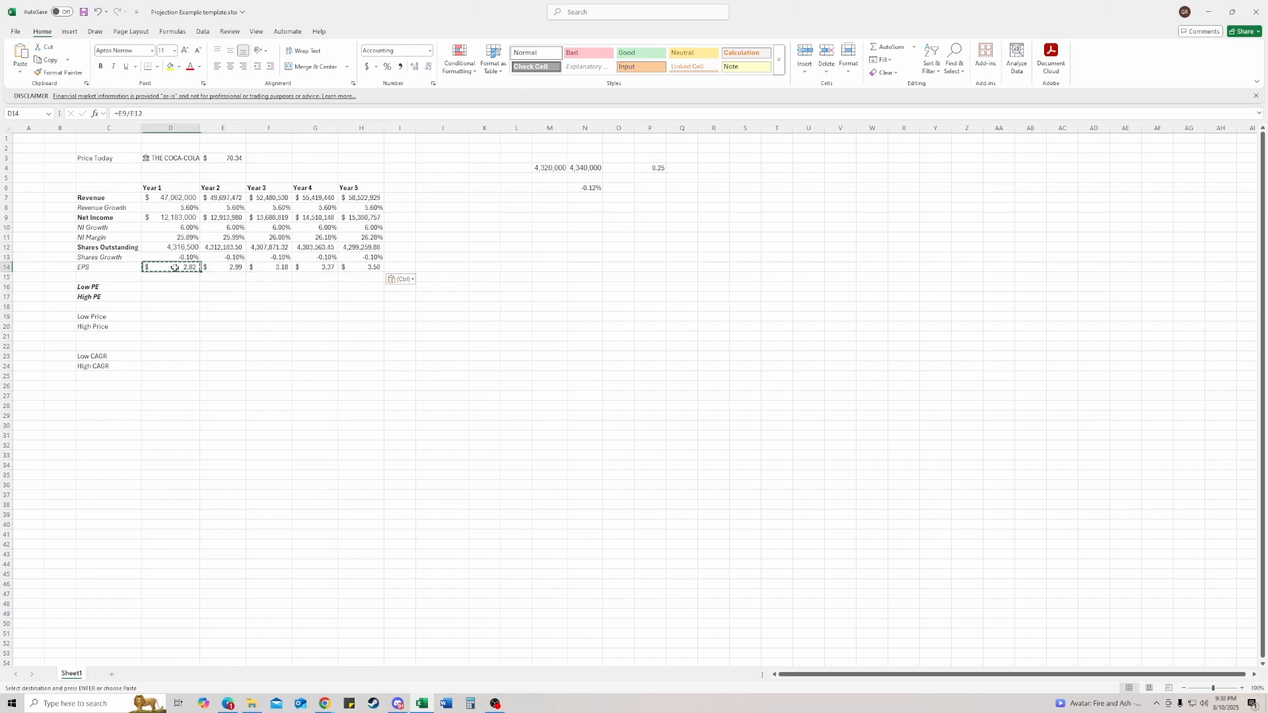
Highlight the Low PE and High PE labels, and look up the PE Ratio (TTM) on Coca-Cola's summary page in Yahoo Finance
{"action": "key", "text": "Down"}
{"action": "key", "text": "Down"}
{"action": "key", "text": "shift+Down"}
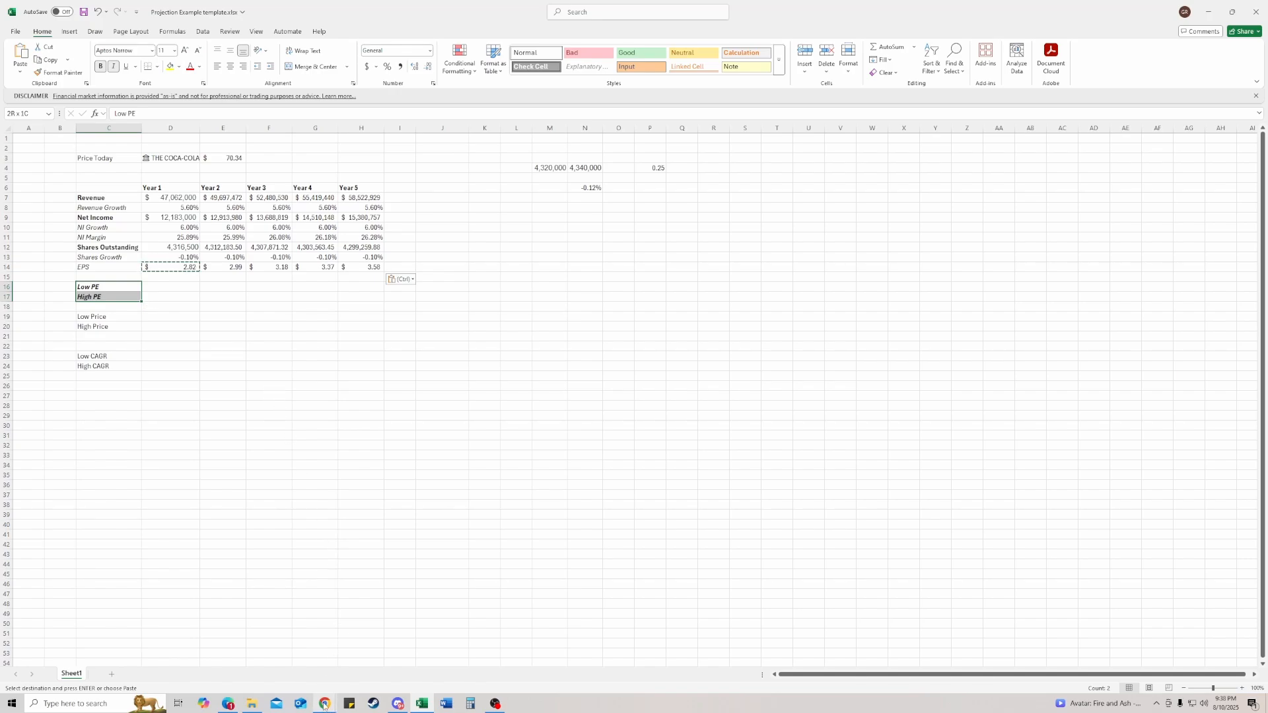
{"action": "mouse_move", "coordinate": [325, 705]}
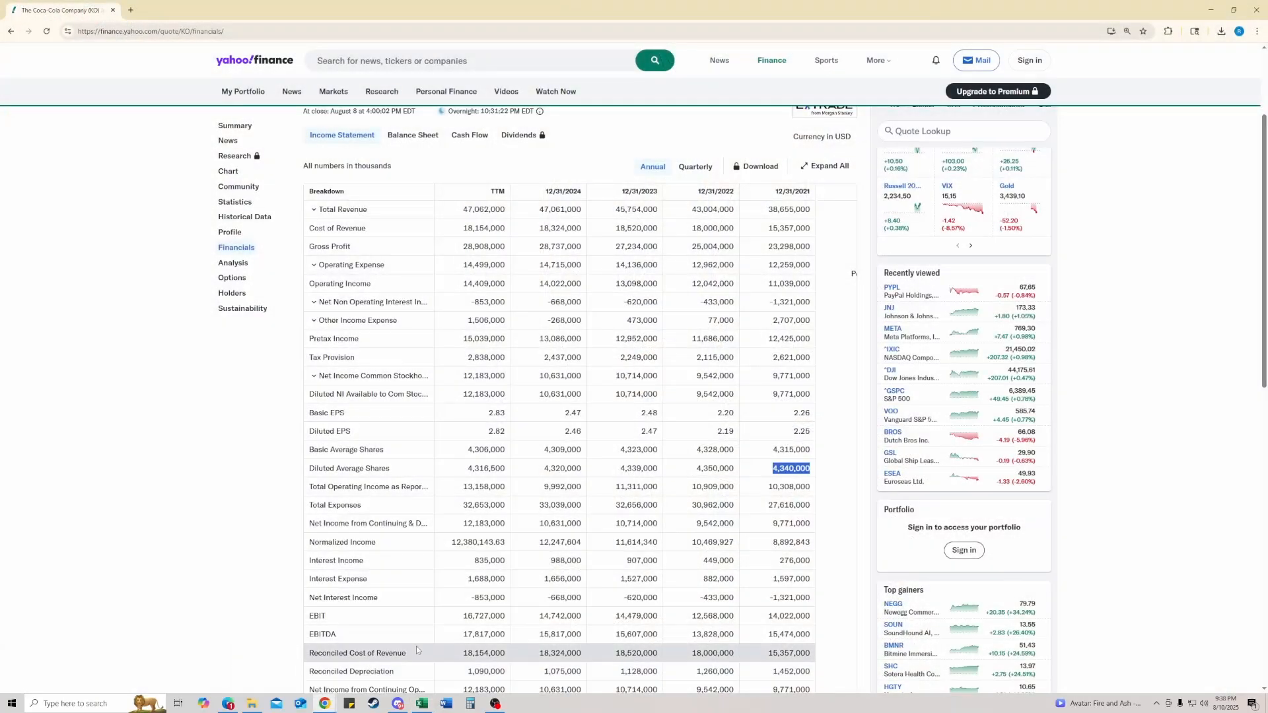
{"action": "left_click", "coordinate": [370, 667]}
{"action": "left_click", "coordinate": [238, 129]}
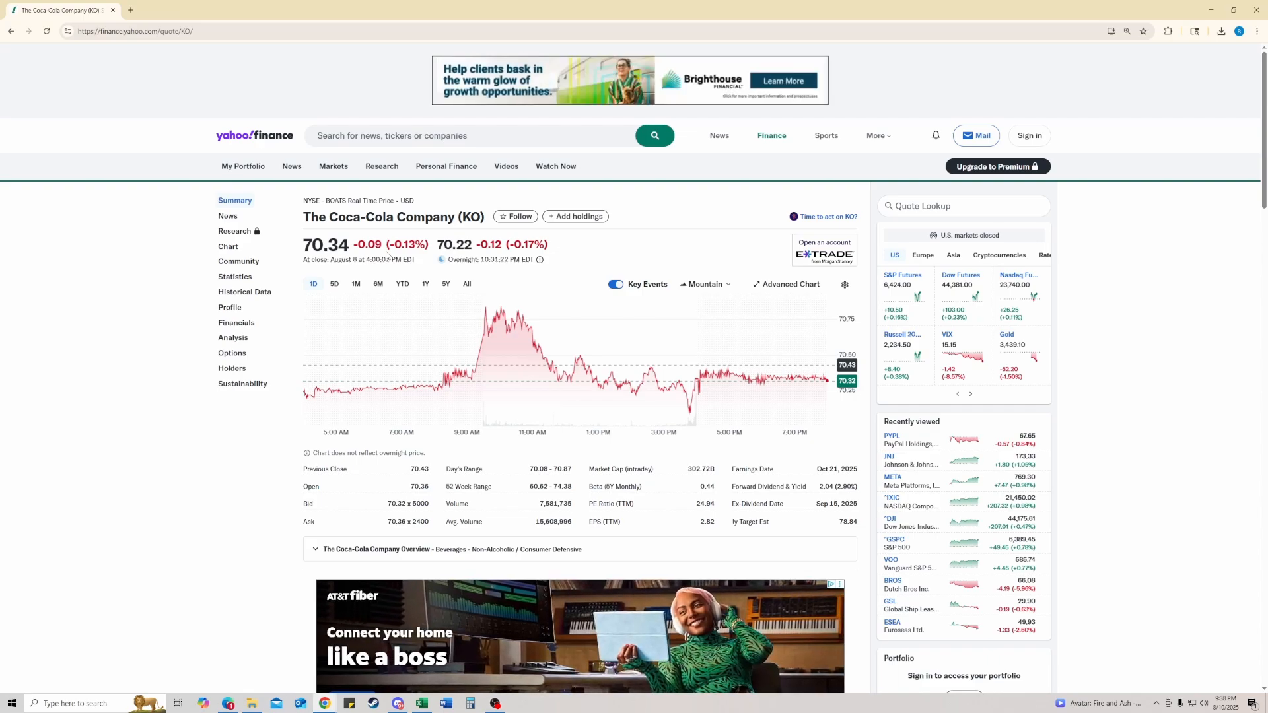
{"action": "double_click", "coordinate": [699, 504]}
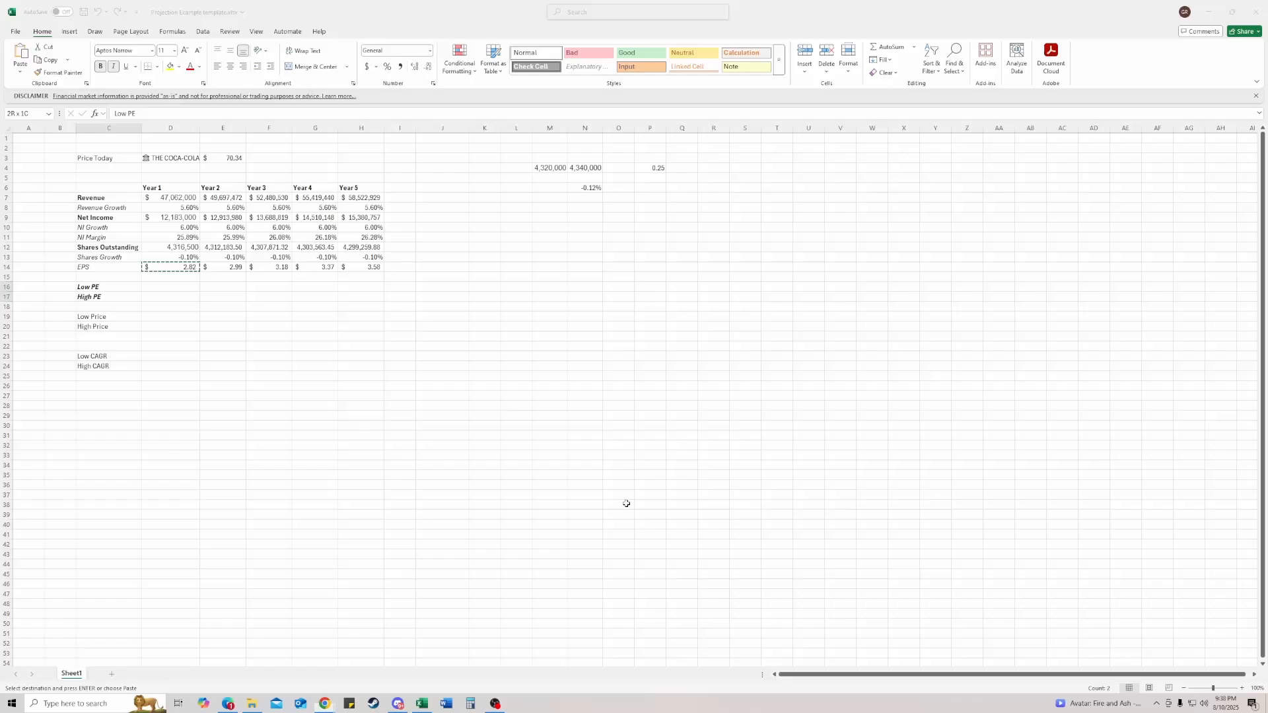
Switch back to the Excel projection and set the Low PE to 20 for Years 1 to 5 in D16:H16
{"action": "key", "text": "alt+Tab"}
{"action": "left_click", "coordinate": [164, 286]}
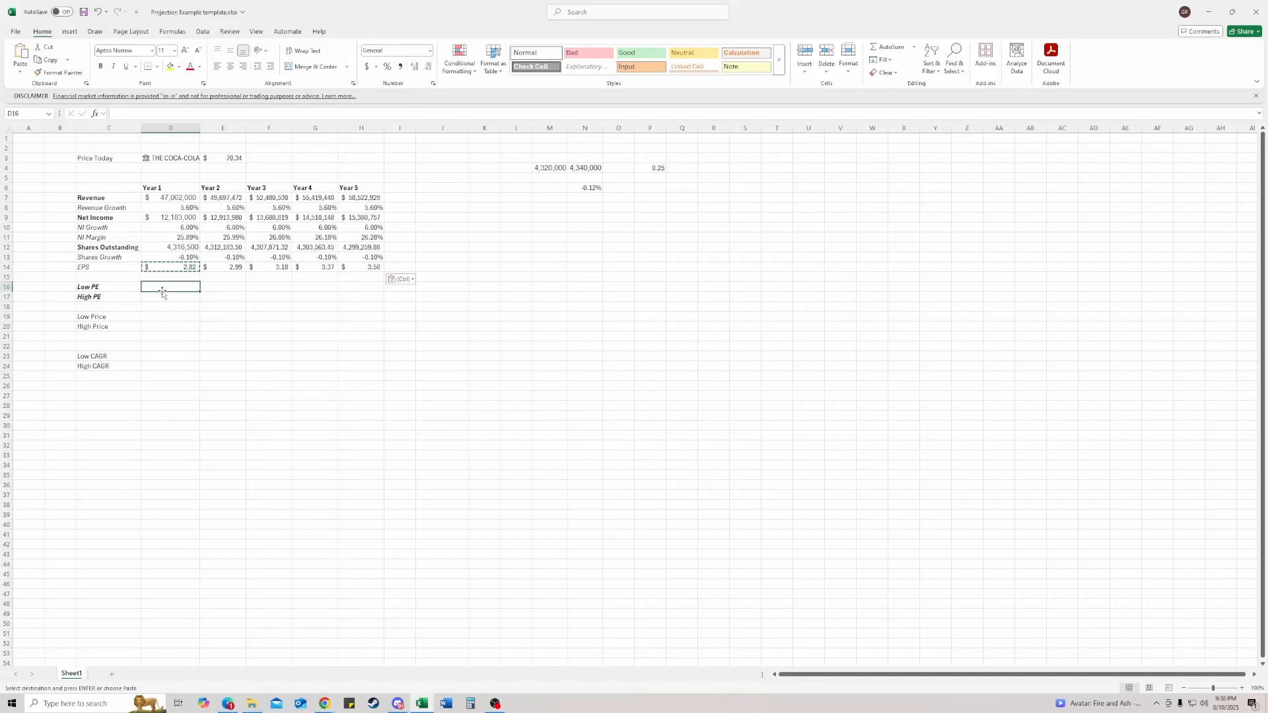
{"action": "key", "text": "Right"}
{"action": "type", "text": "20"}
{"action": "key", "text": "Right"}
{"action": "type", "text": "20"}
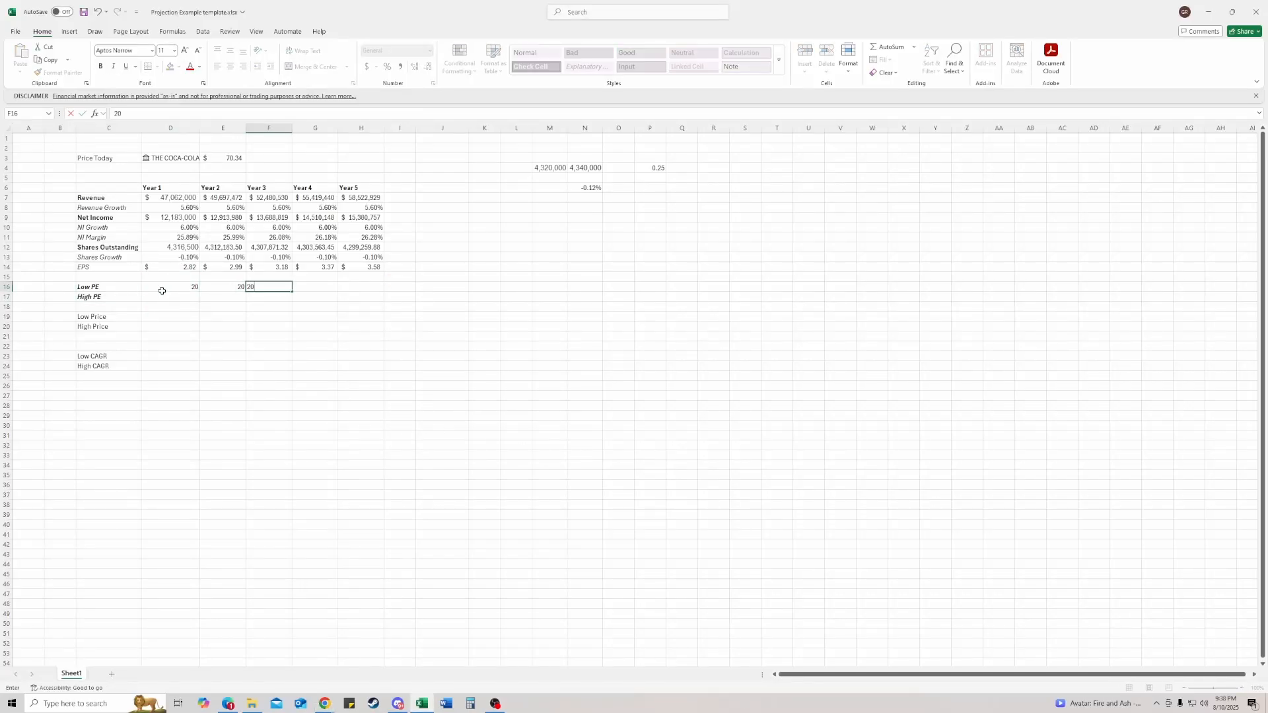
{"action": "key", "text": "Right"}
{"action": "type", "text": "20"}
{"action": "key", "text": "Right"}
{"action": "type", "text": "20"}
{"action": "key", "text": "Left"}
{"action": "key", "text": "Left"}
{"action": "key", "text": "Left"}
{"action": "key", "text": "Left"}
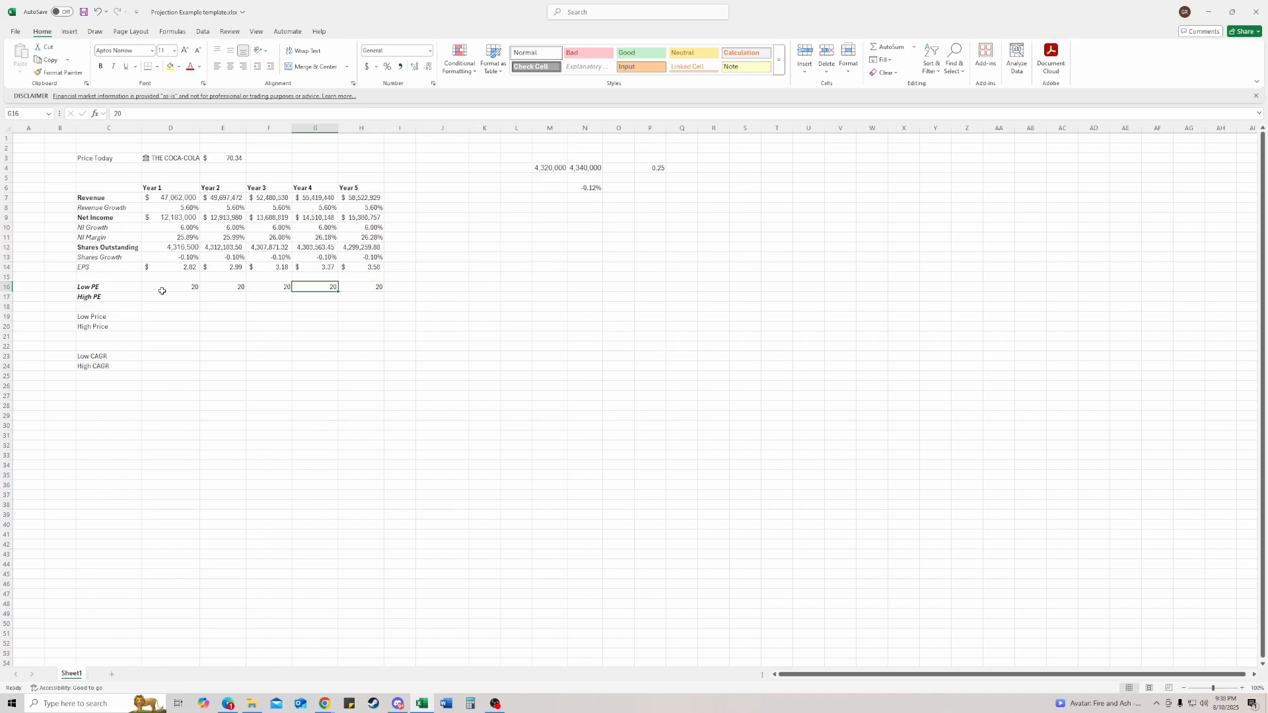
Set the High PE to 25 for Years 1 to 5 in D17:H17 and review the row
{"action": "key", "text": "Down"}
{"action": "type", "text": "25"}
{"action": "key", "text": "Right"}
{"action": "type", "text": "25"}
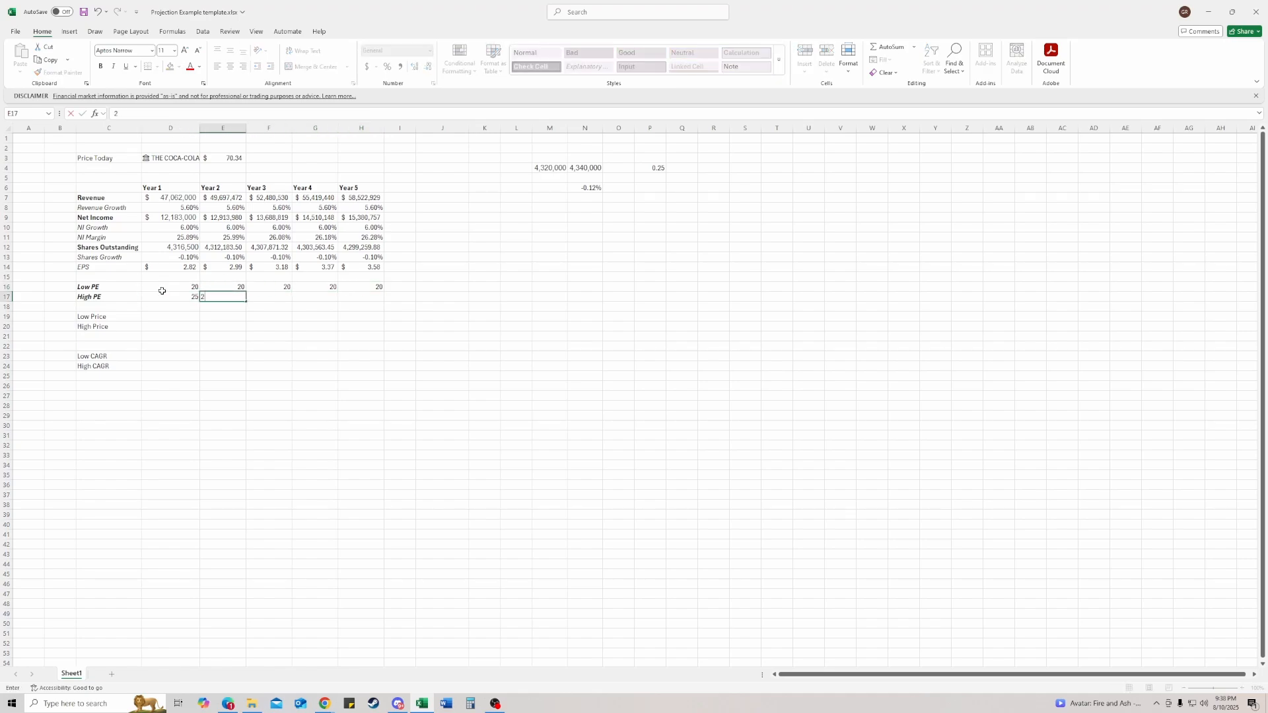
{"action": "key", "text": "Right"}
{"action": "type", "text": "25"}
{"action": "key", "text": "Up"}
{"action": "key", "text": "Right"}
{"action": "key", "text": "Down"}
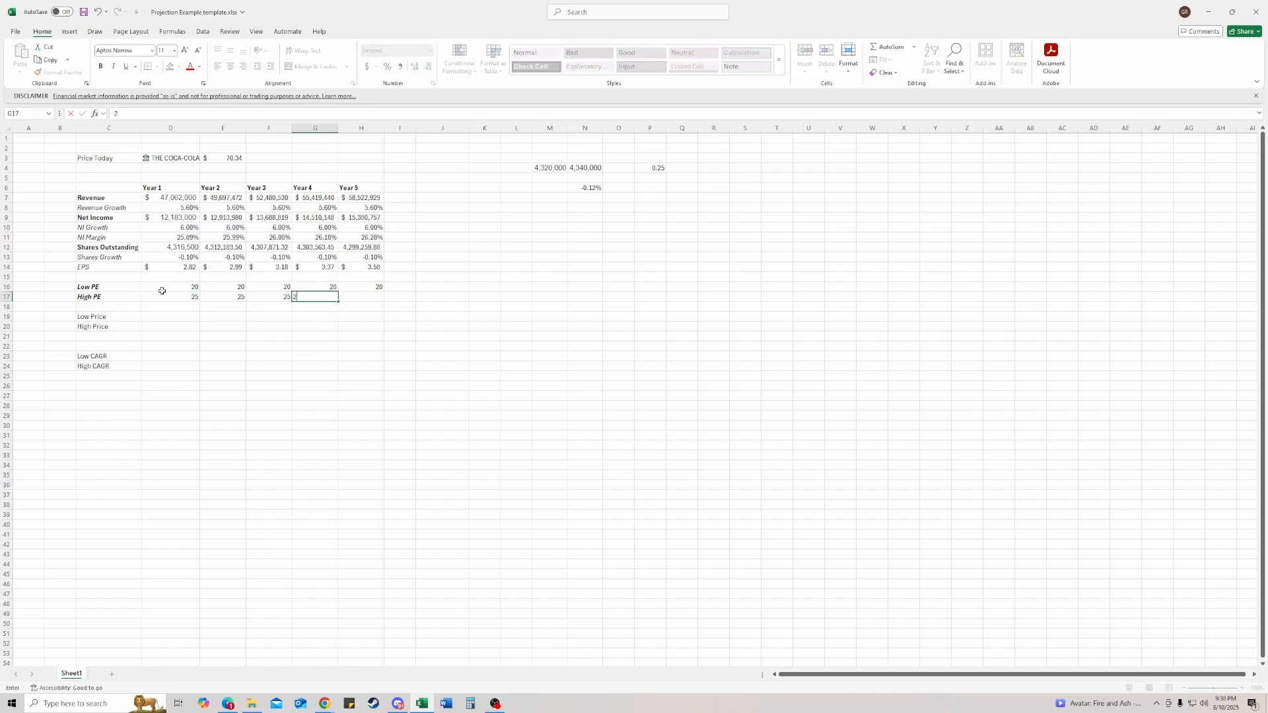
{"action": "type", "text": "25"}
{"action": "key", "text": "Right"}
{"action": "key", "text": "Up"}
{"action": "key", "text": "Down"}
{"action": "type", "text": "25"}
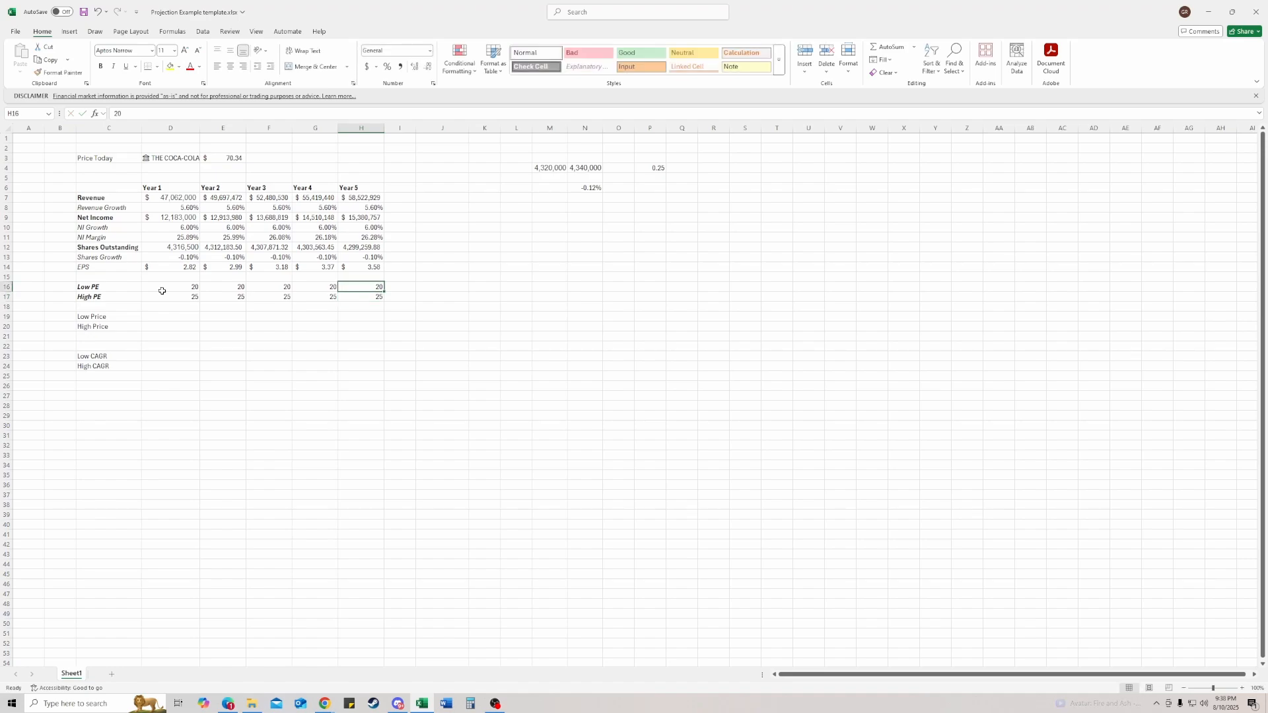
{"action": "key", "text": "ctrl+Return"}
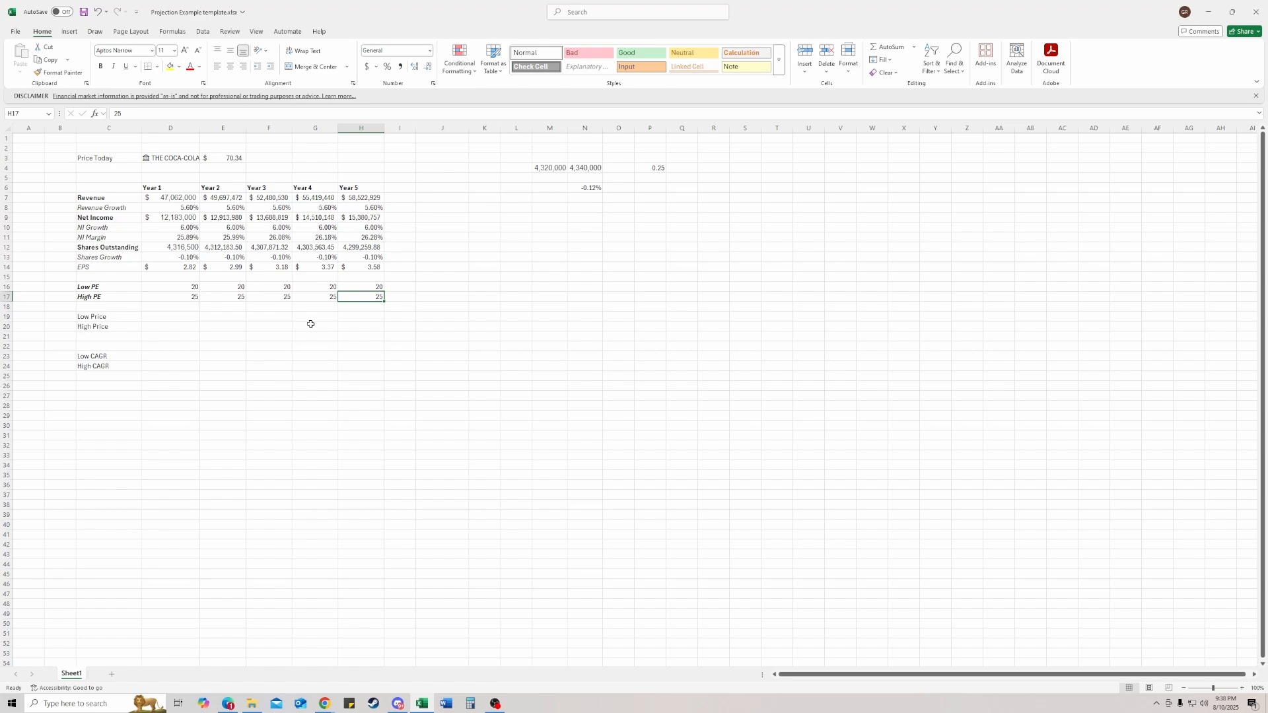
{"action": "left_click_drag", "start_coordinate": [152, 295], "coordinate": [331, 307]}
{"action": "left_click", "coordinate": [399, 316]}
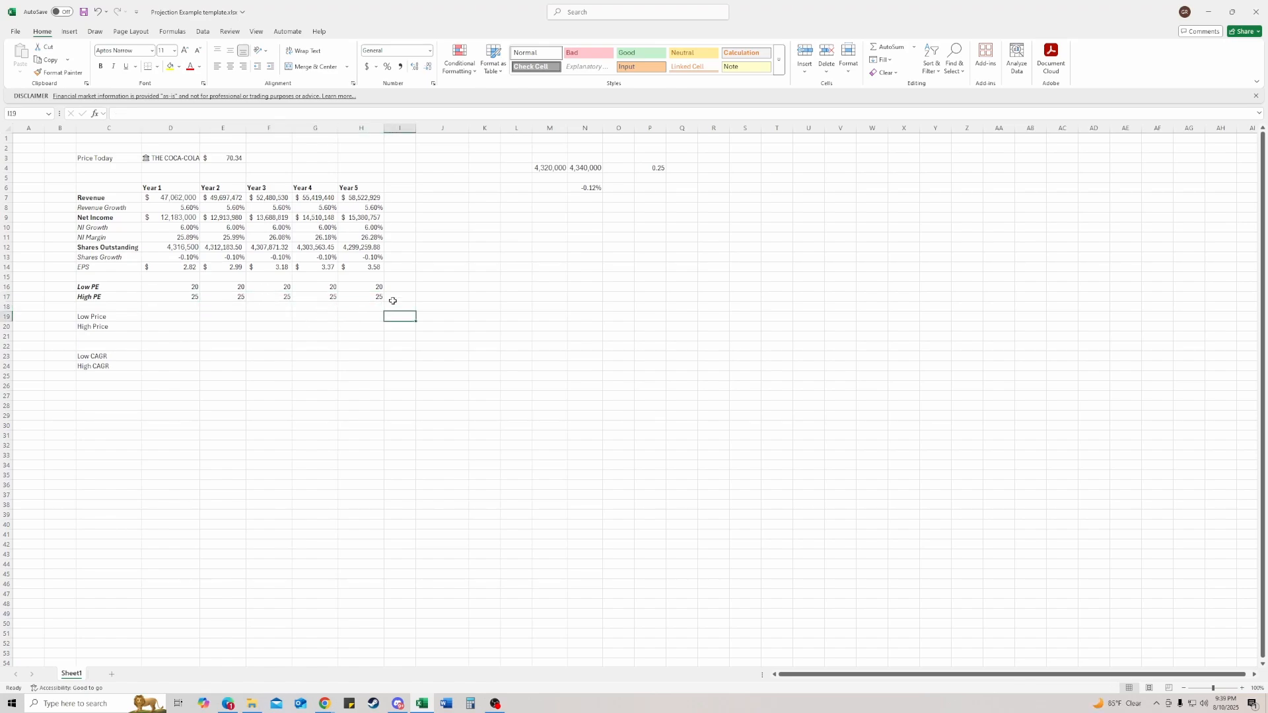
{"action": "left_click", "coordinate": [379, 297]}
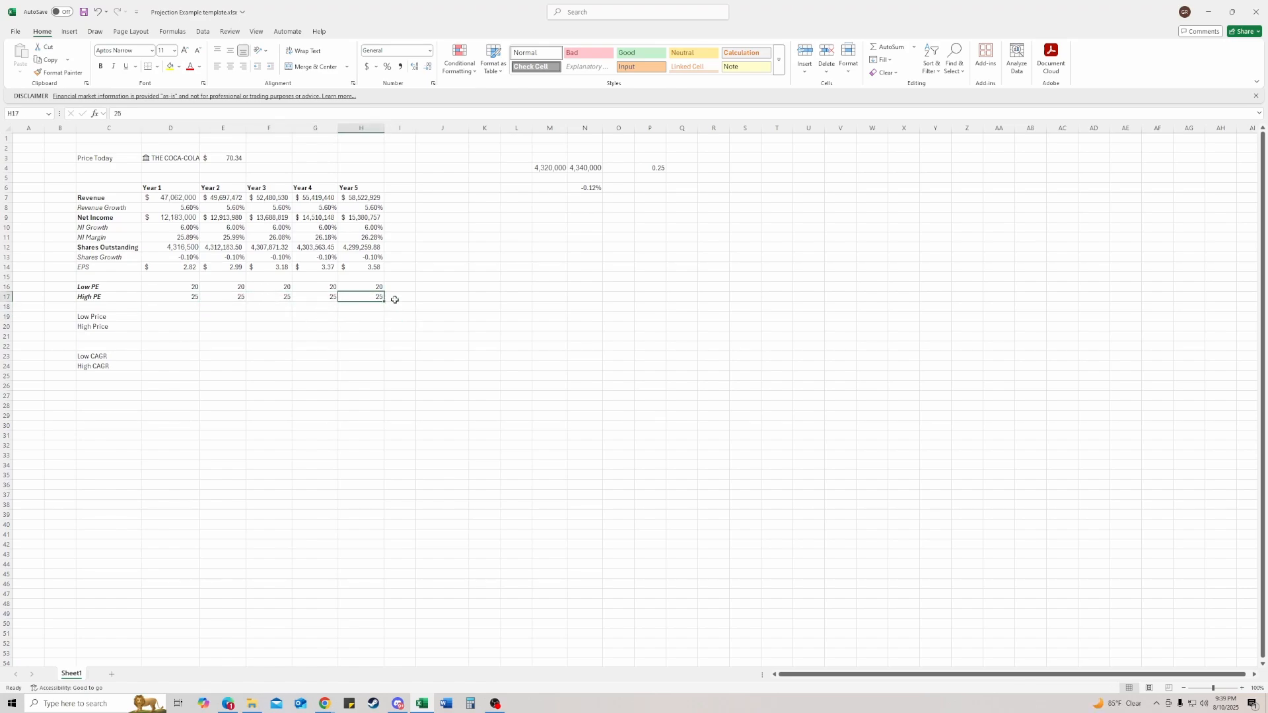
Calculate the Year 1 Low Price in D19 by multiplying the Low PE by EPS with the formula =D16*D14
{"action": "left_click", "coordinate": [175, 315]}
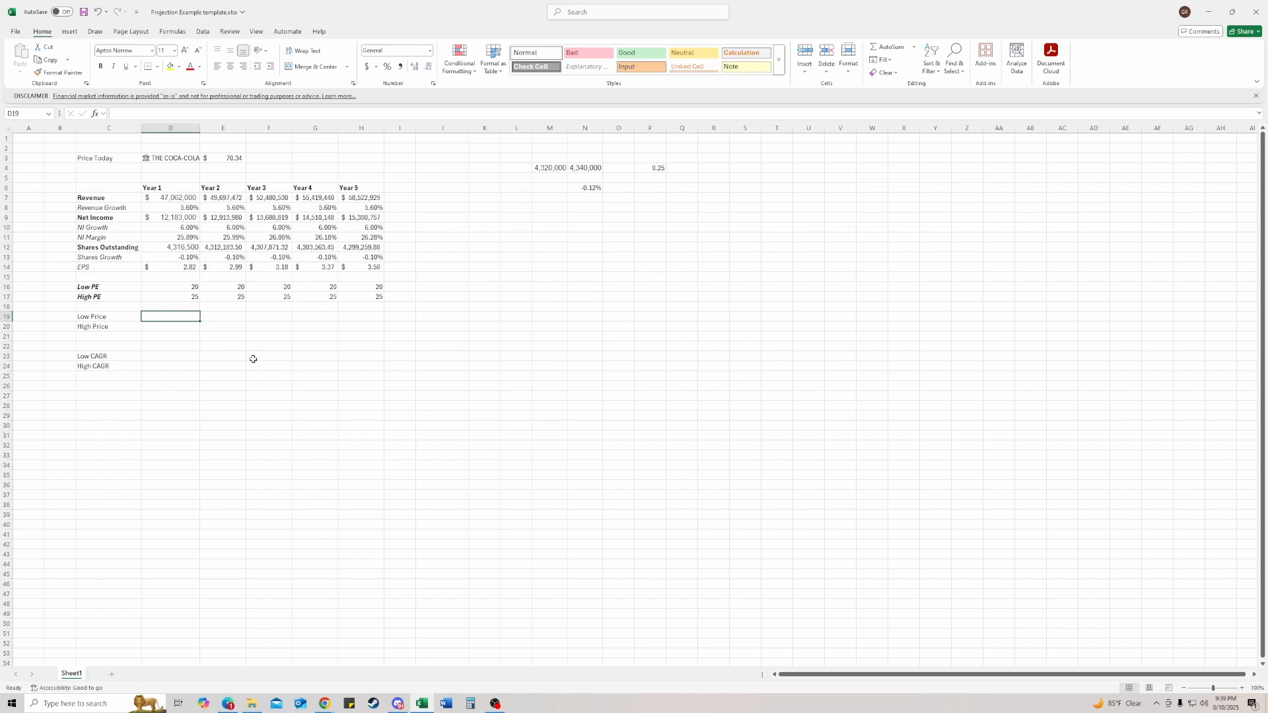
{"action": "key", "text": "Up"}
{"action": "key", "text": "Up"}
{"action": "key", "text": "Up"}
{"action": "key", "text": "Down"}
{"action": "key", "text": "Down"}
{"action": "key", "text": "Down"}
{"action": "type", "text": "="}
{"action": "key", "text": "Up"}
{"action": "key", "text": "Up"}
{"action": "key", "text": "Up"}
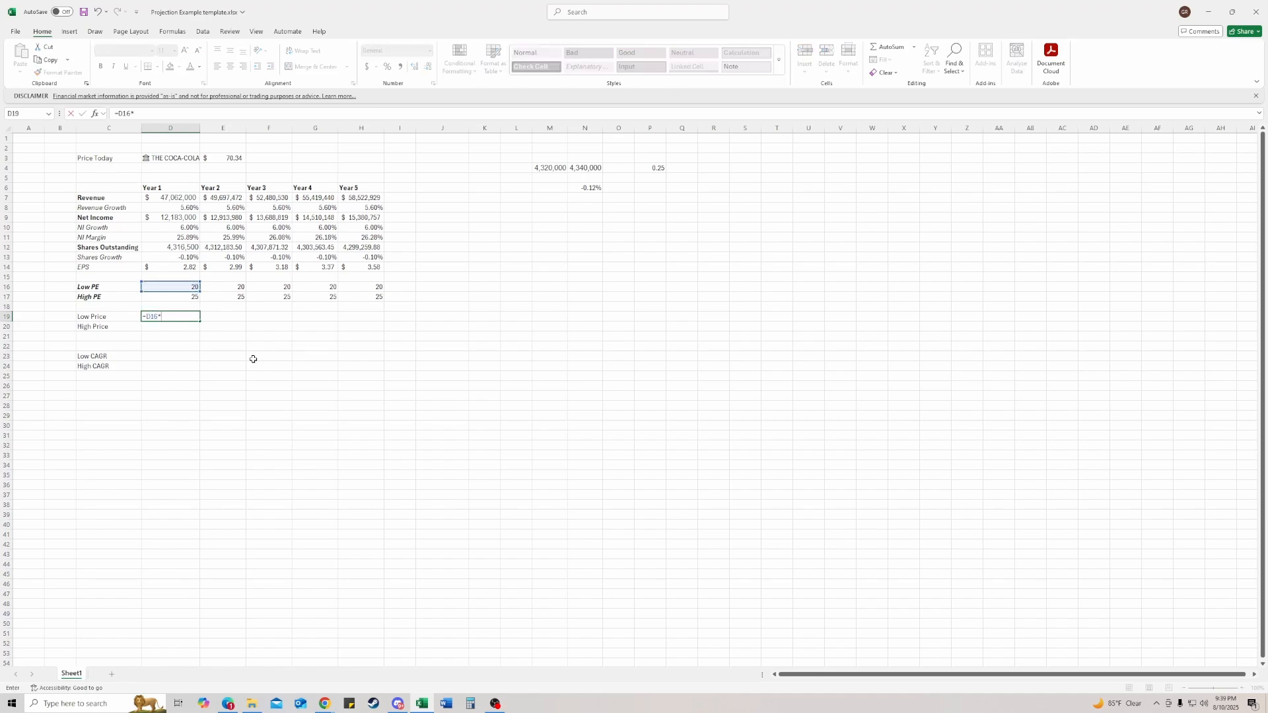
{"action": "type", "text": "*"}
{"action": "key", "text": "Up"}
{"action": "key", "text": "Up"}
{"action": "key", "text": "Up"}
{"action": "key", "text": "Up"}
{"action": "key", "text": "Up"}
{"action": "key", "text": "Return"}
{"action": "key", "text": "Up"}
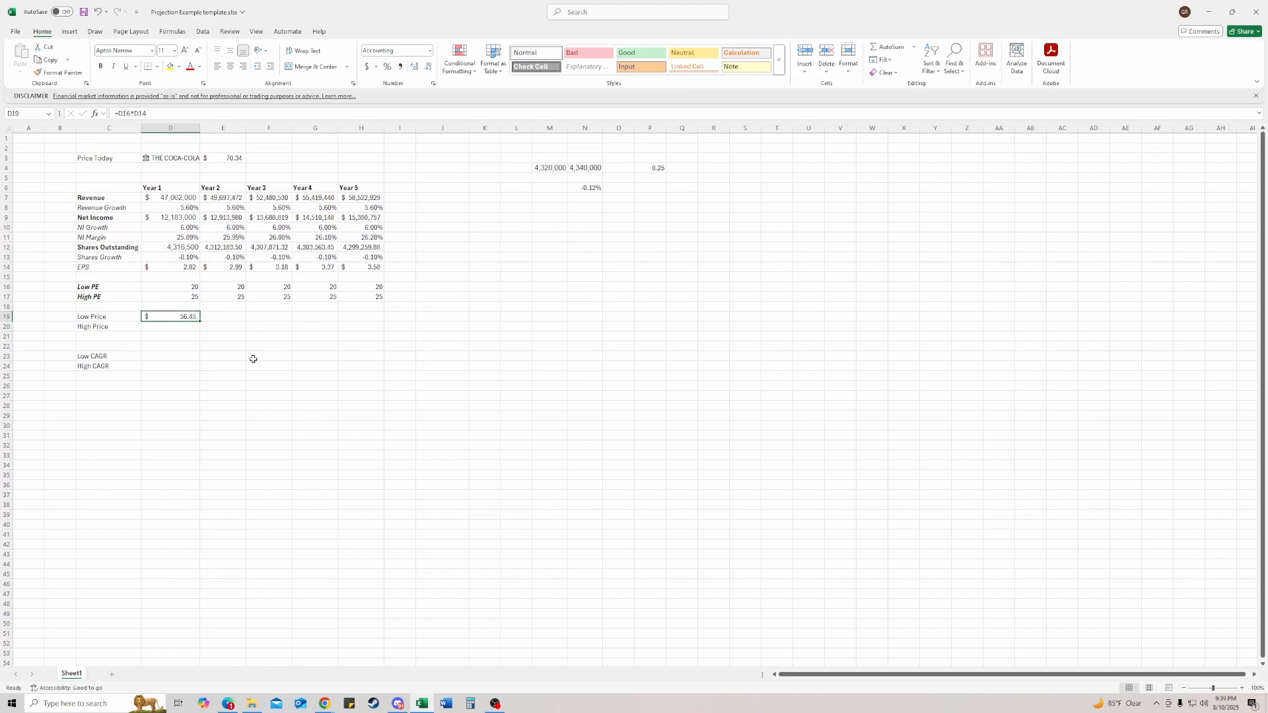
Copy the Year 1 Low Price formula across Years 2 to 5 in E19:H19
{"action": "key", "text": "ctrl+c"}
{"action": "key", "text": "Right"}
{"action": "key", "text": "shift+Right"}
{"action": "key", "text": "shift+Right"}
{"action": "key", "text": "shift+Right"}
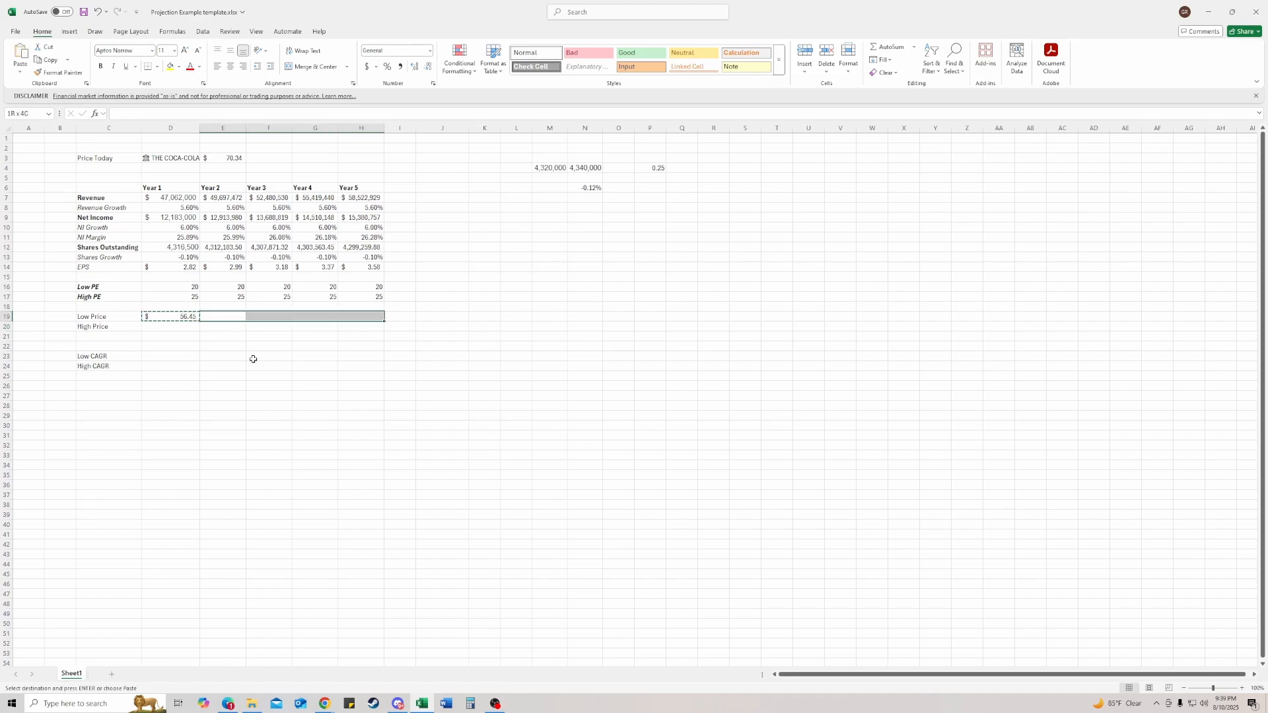
{"action": "key", "text": "ctrl+v"}
{"action": "key", "text": "Right"}
{"action": "key", "text": "Right"}
{"action": "key", "text": "Right"}
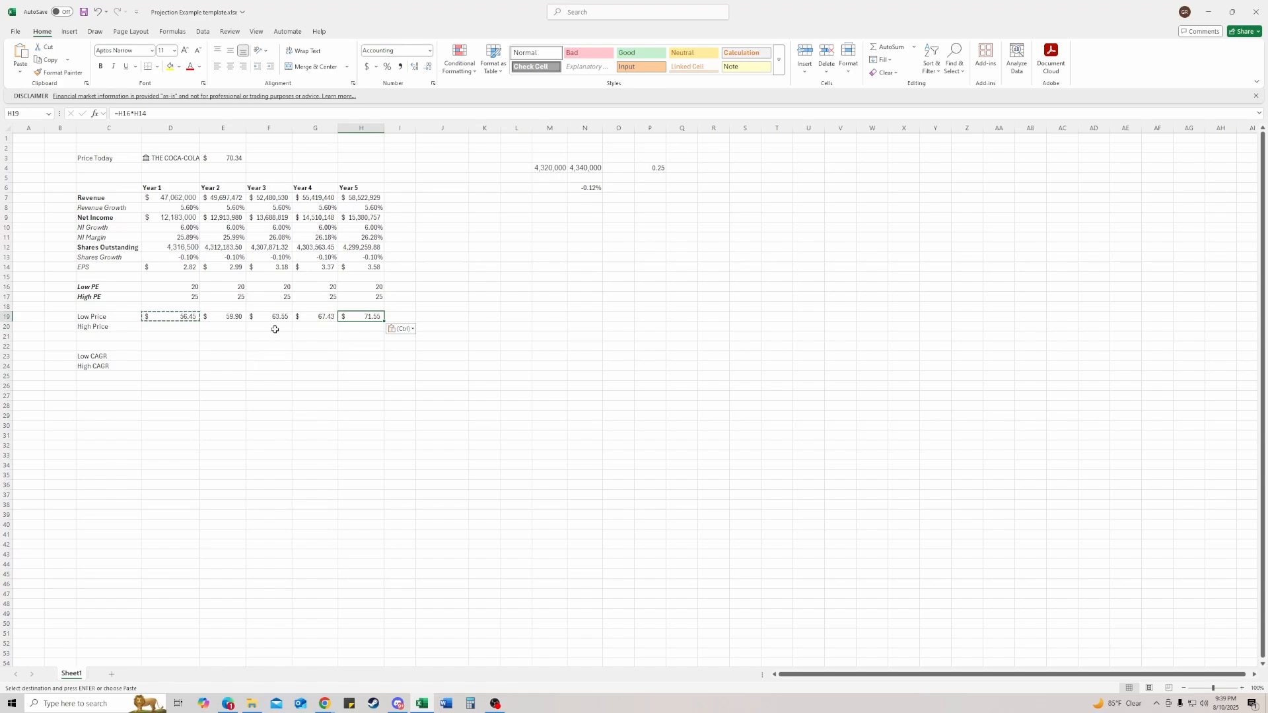
Trace the cells that feed the Year 5 Low Price formula and look back along the Low Price row
{"action": "key", "text": "ctrl+bracketleft"}
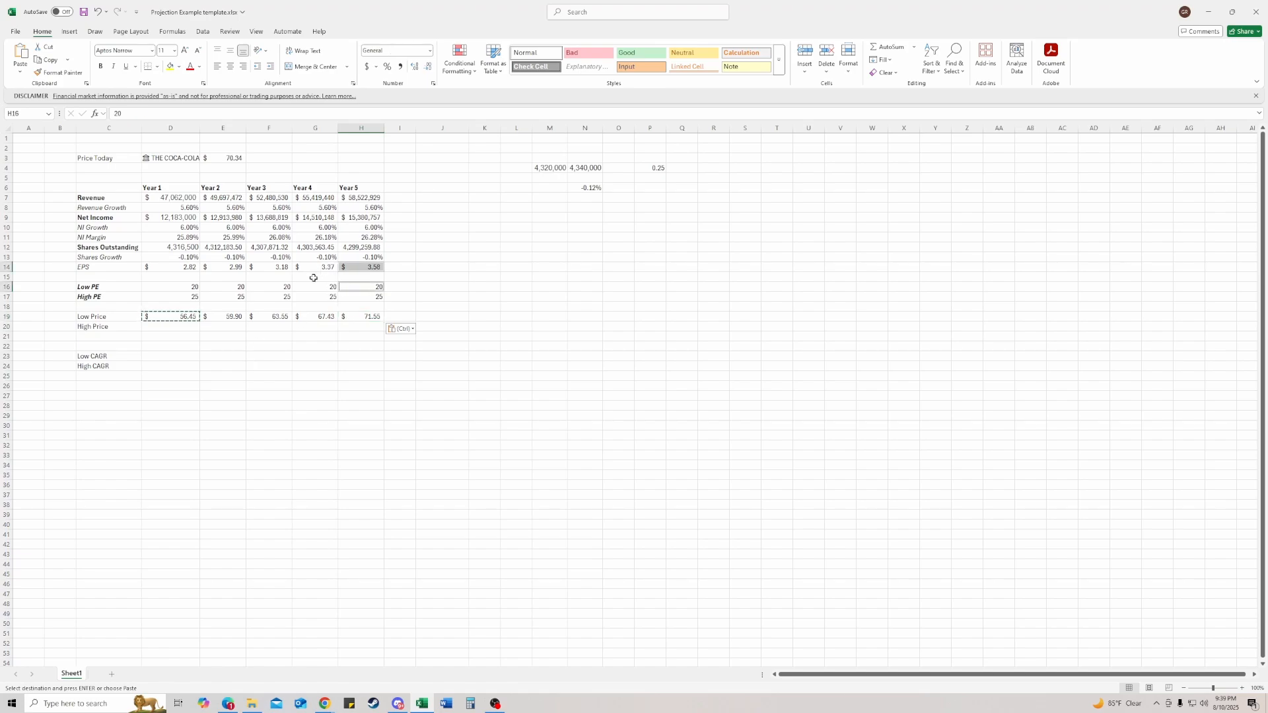
{"action": "key", "text": "Escape"}
{"action": "key", "text": "Right"}
{"action": "key", "text": "Left"}
{"action": "key", "text": "Down"}
{"action": "key", "text": "Down"}
{"action": "key", "text": "Down"}
{"action": "key", "text": "Left"}
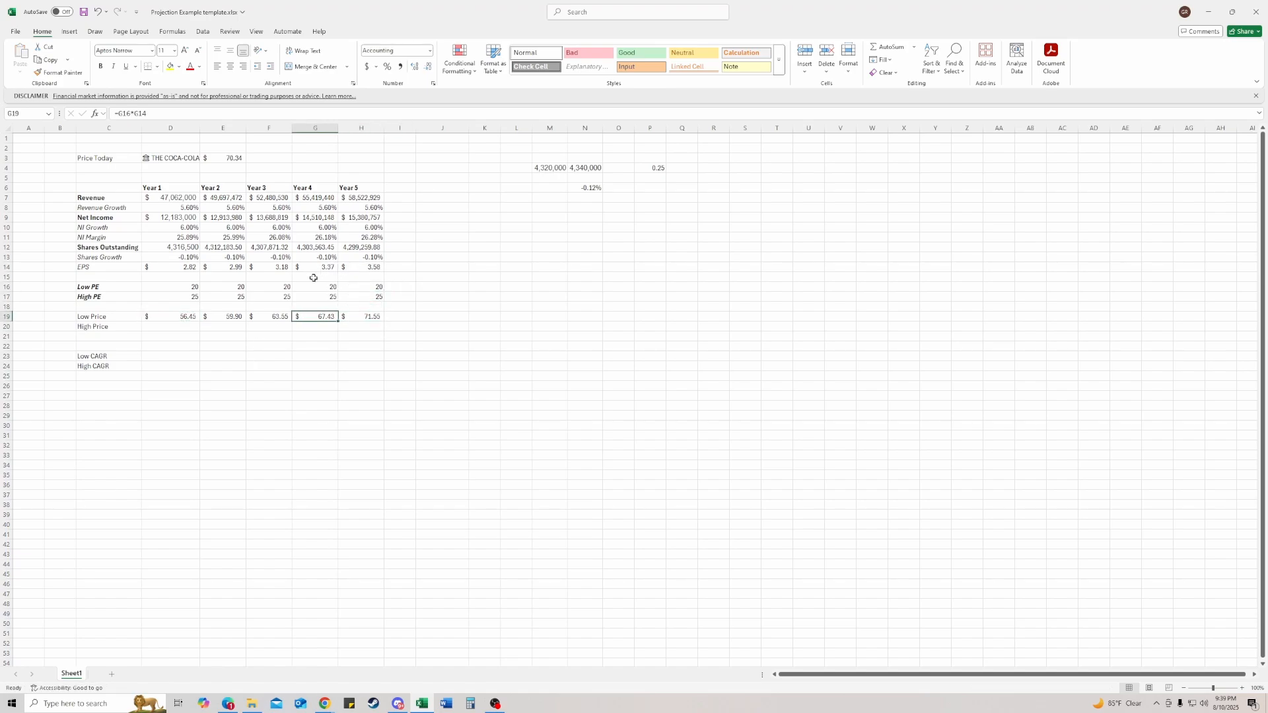
{"action": "key", "text": "Left"}
{"action": "key", "text": "Left"}
{"action": "key", "text": "Left"}
{"action": "key", "text": "Up"}
{"action": "key", "text": "Up"}
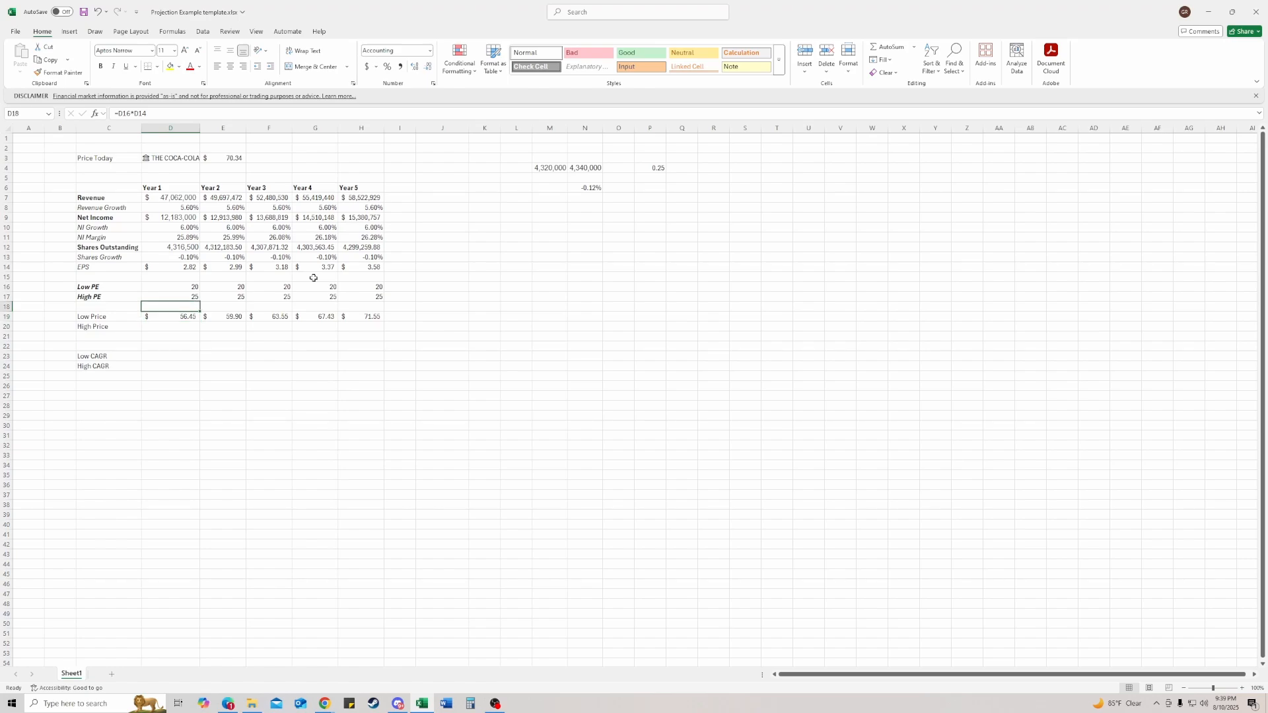
Calculate the Year 1 High Price in D20 by multiplying the High PE by EPS with the formula =D17*D14
{"action": "key", "text": "Down"}
{"action": "key", "text": "Down"}
{"action": "key", "text": "Down"}
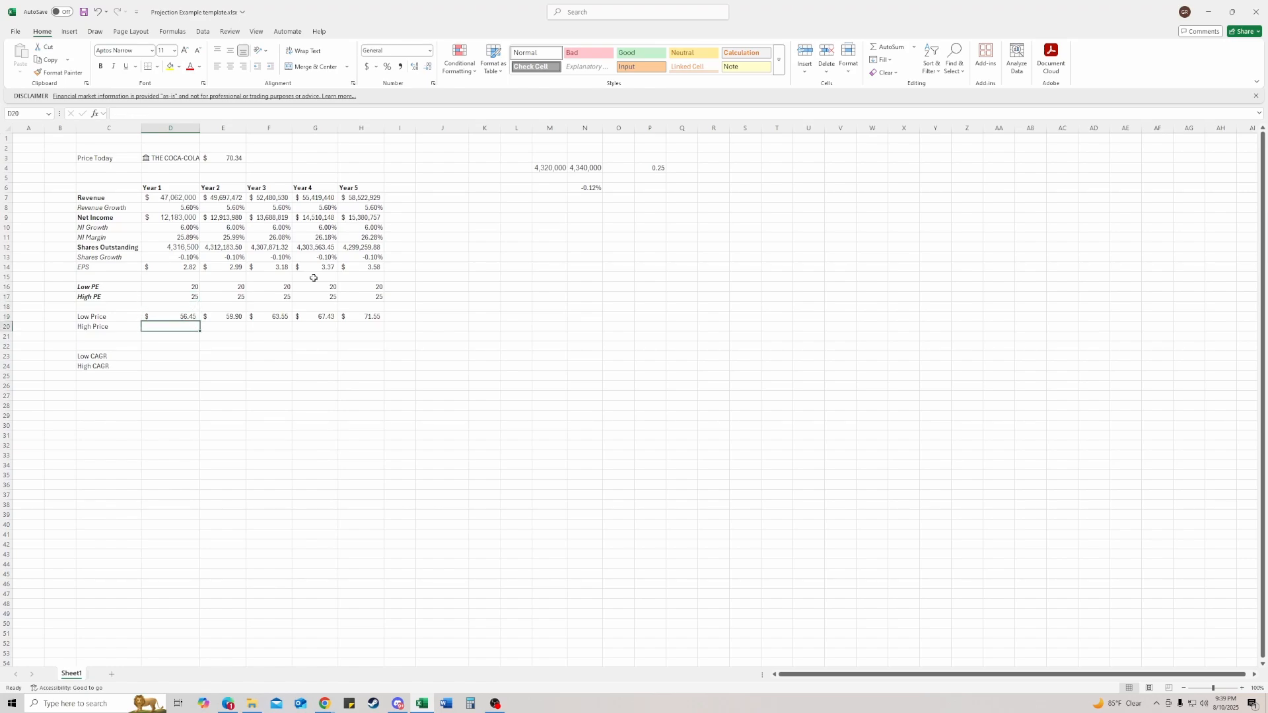
{"action": "type", "text": "="}
{"action": "key", "text": "Up"}
{"action": "key", "text": "Up"}
{"action": "key", "text": "Up"}
{"action": "type", "text": "*"}
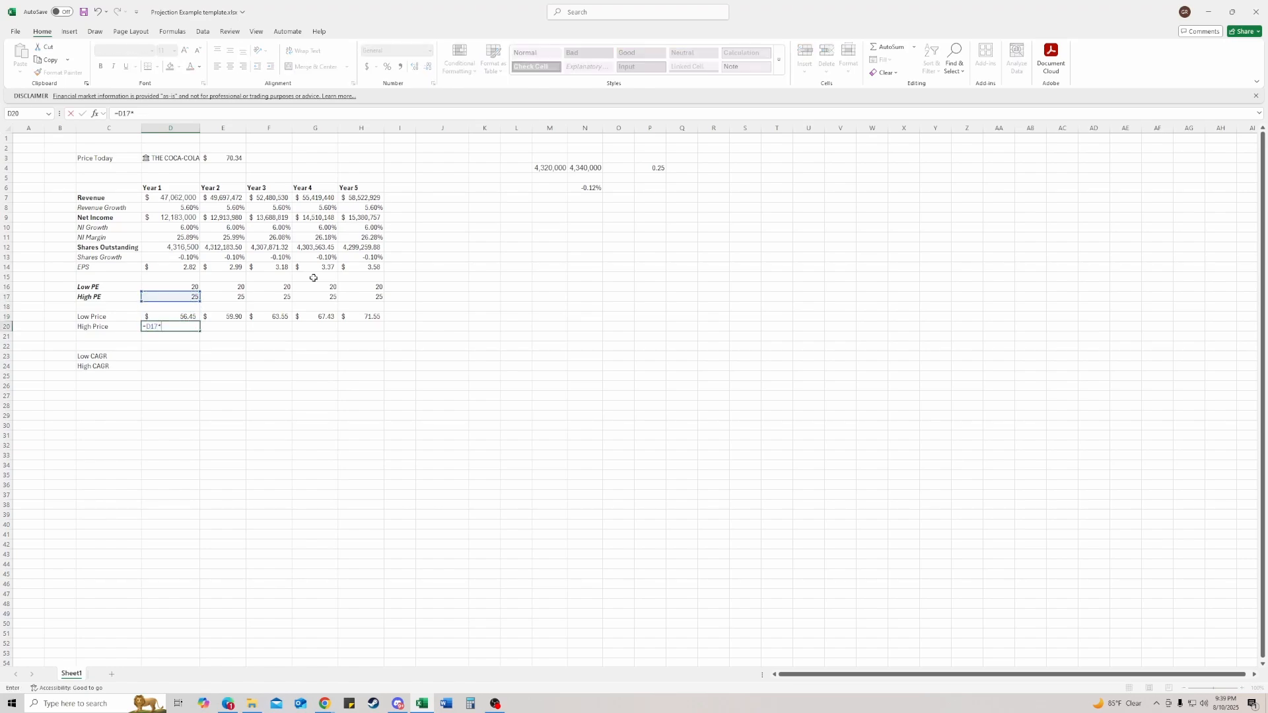
{"action": "key", "text": "Up"}
{"action": "key", "text": "Up"}
{"action": "key", "text": "Up"}
{"action": "key", "text": "Up"}
{"action": "key", "text": "Up"}
{"action": "key", "text": "Up"}
{"action": "key", "text": "Return"}
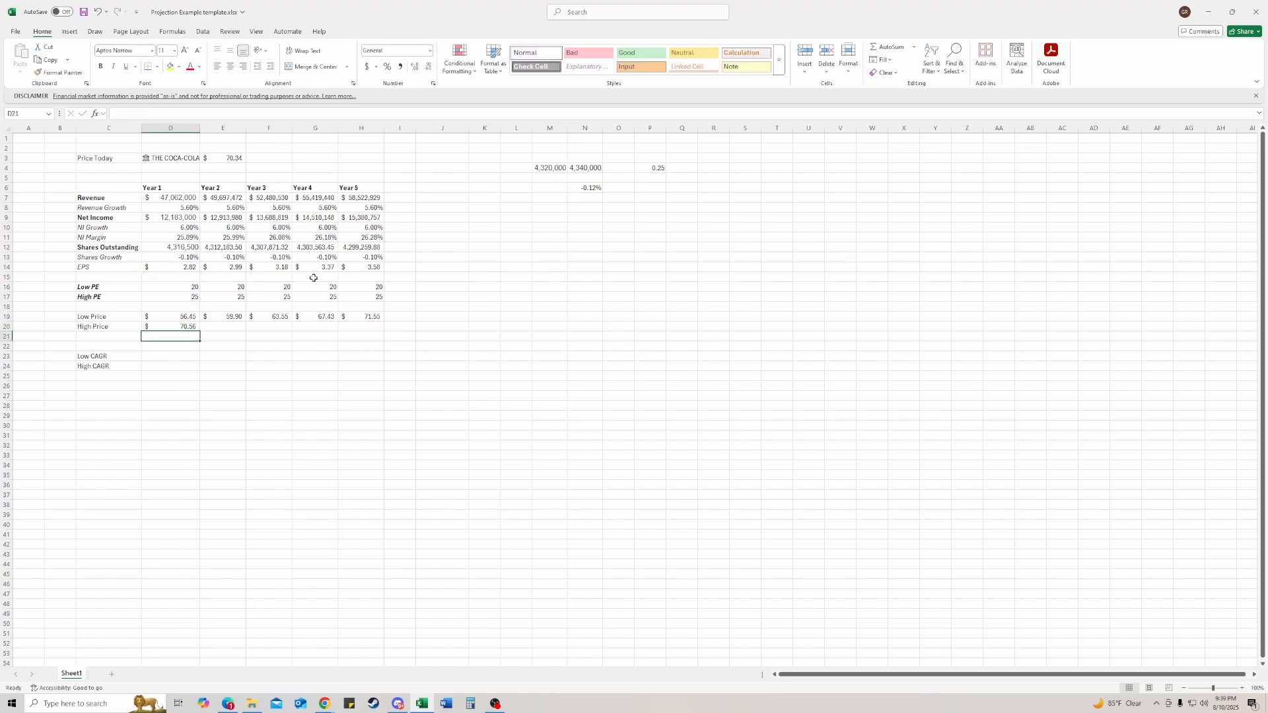
Copy the Year 1 High Price formula through Year 5 in row 20 and check the copied cells
{"action": "key", "text": "Up"}
{"action": "key", "text": "ctrl+c"}
{"action": "key", "text": "shift+Right"}
{"action": "key", "text": "shift+Right"}
{"action": "key", "text": "shift+Right"}
{"action": "key", "text": "shift+Right"}
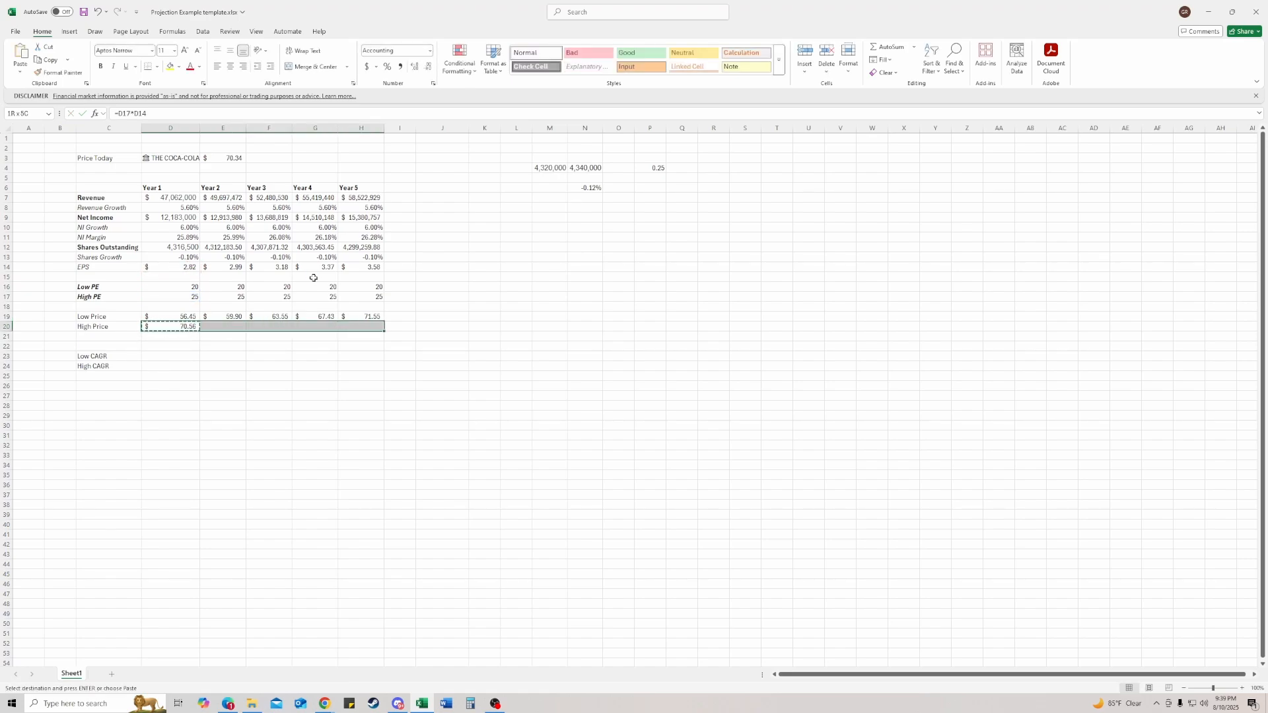
{"action": "key", "text": "ctrl+v"}
{"action": "key", "text": "Right"}
{"action": "key", "text": "Right"}
{"action": "key", "text": "Right"}
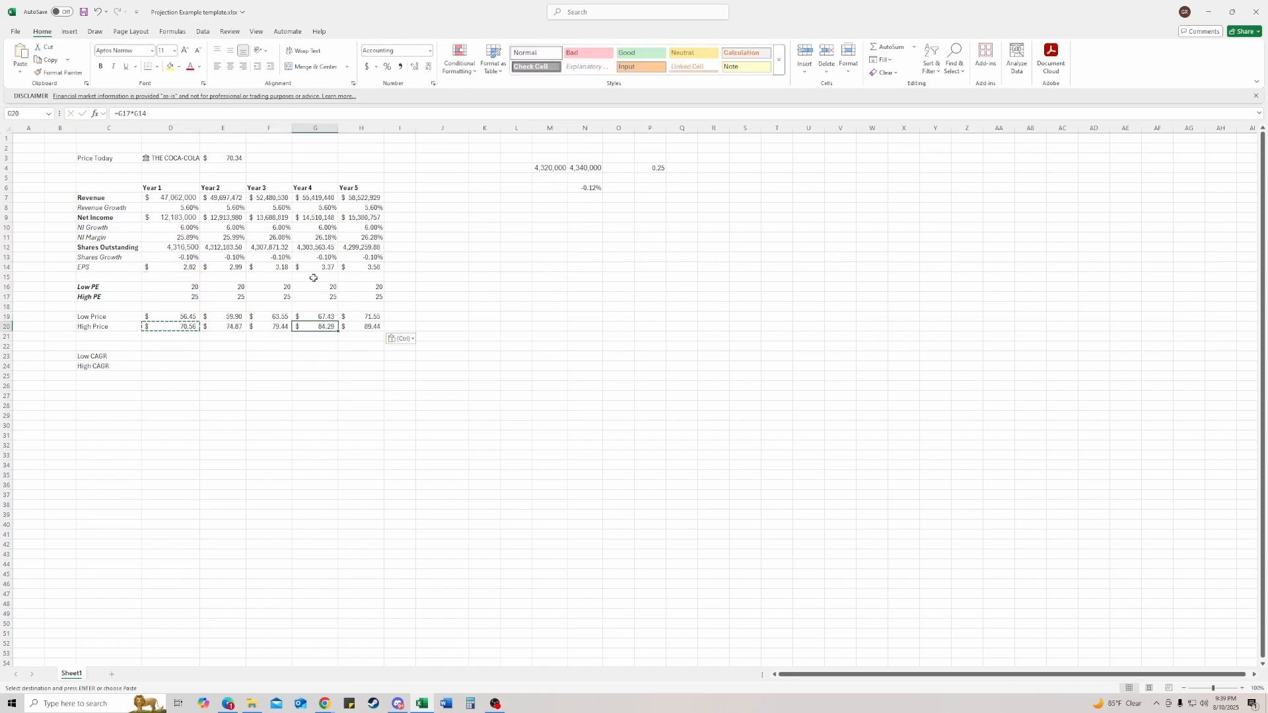
{"action": "key", "text": "Right"}
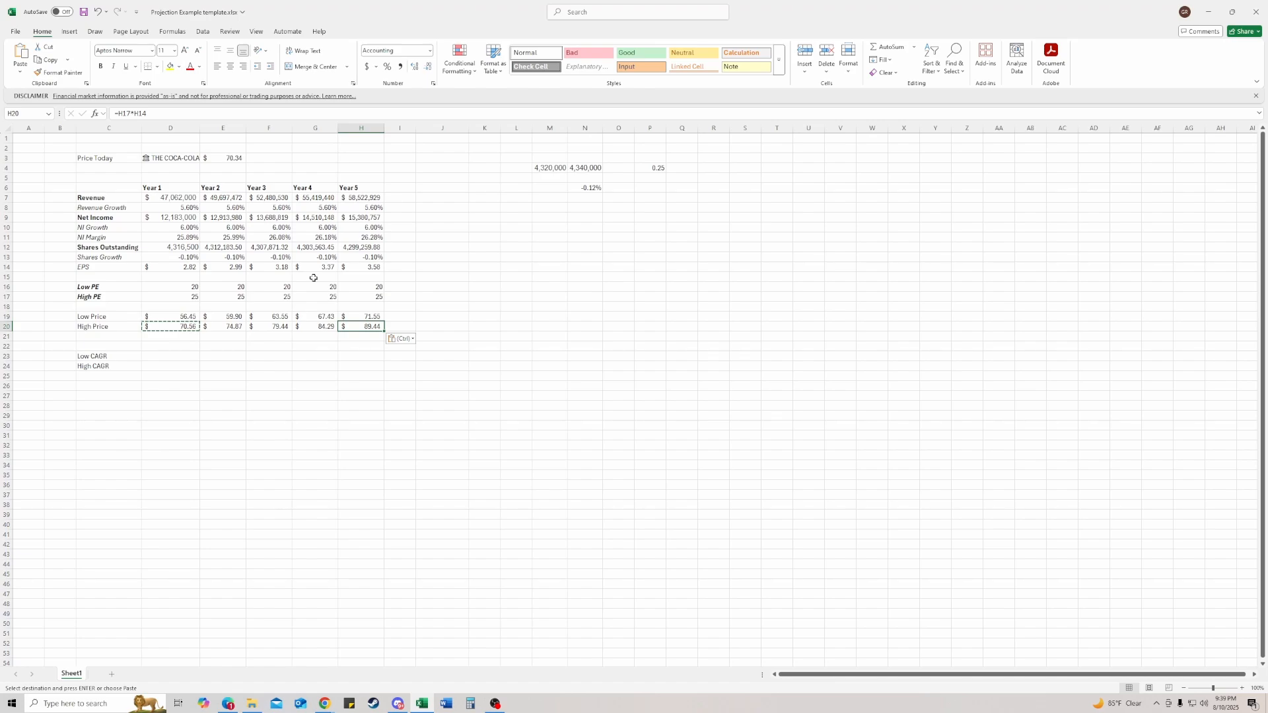
Calculate the Year 1 Low CAGR in D23 from the Low Price and today's price with the formula =(D19-E3)/E3
{"action": "key", "text": "Left"}
{"action": "key", "text": "Left"}
{"action": "key", "text": "Down"}
{"action": "key", "text": "Down"}
{"action": "key", "text": "Down"}
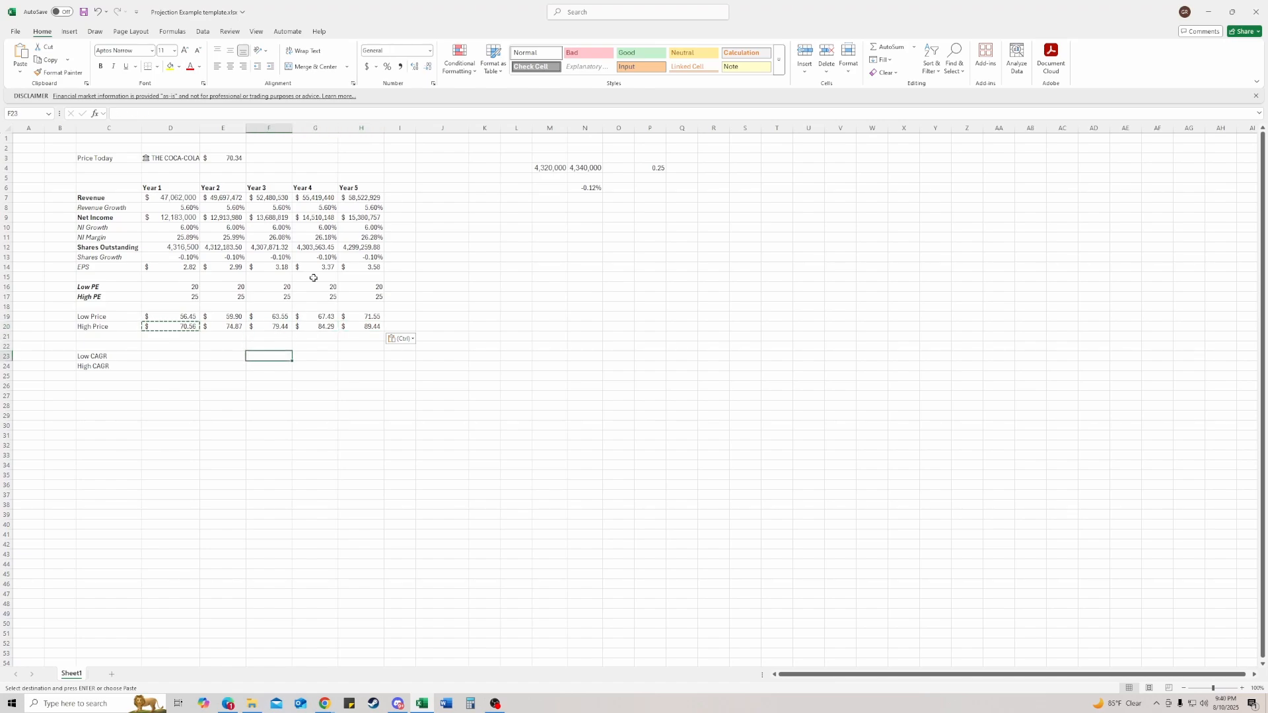
{"action": "key", "text": "Right"}
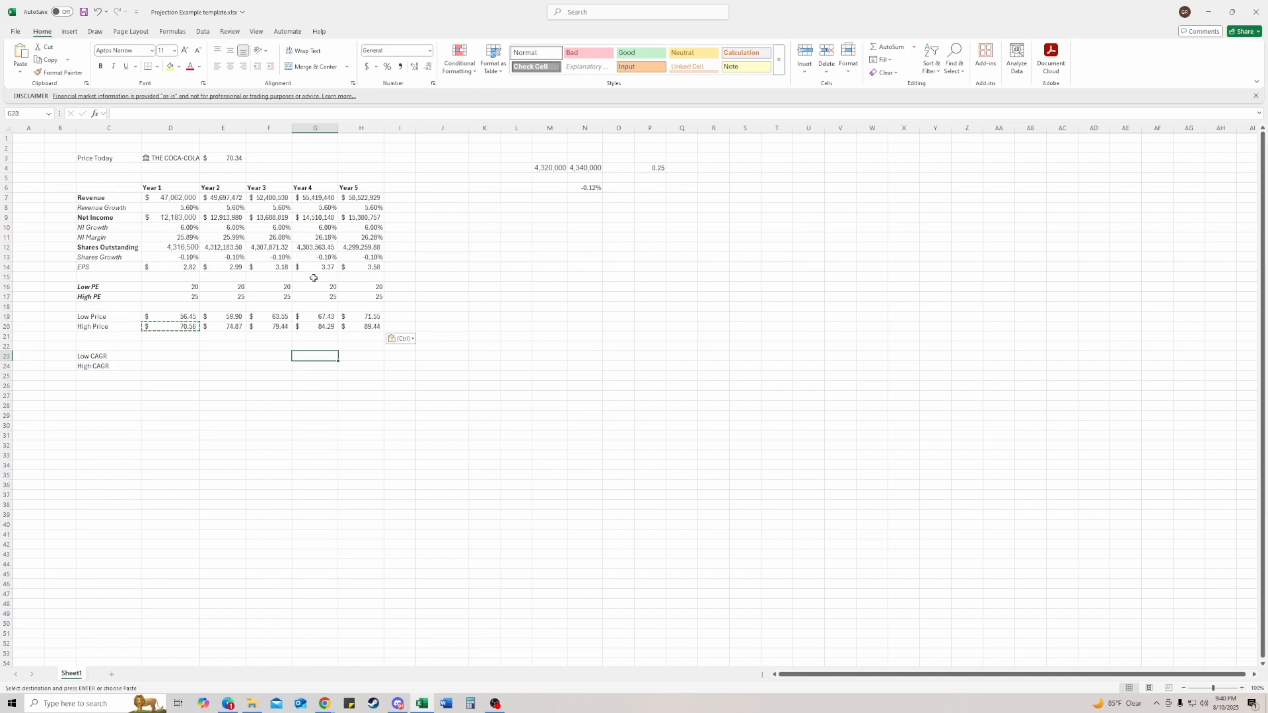
{"action": "key", "text": "Left"}
{"action": "key", "text": "Left"}
{"action": "key", "text": "Left"}
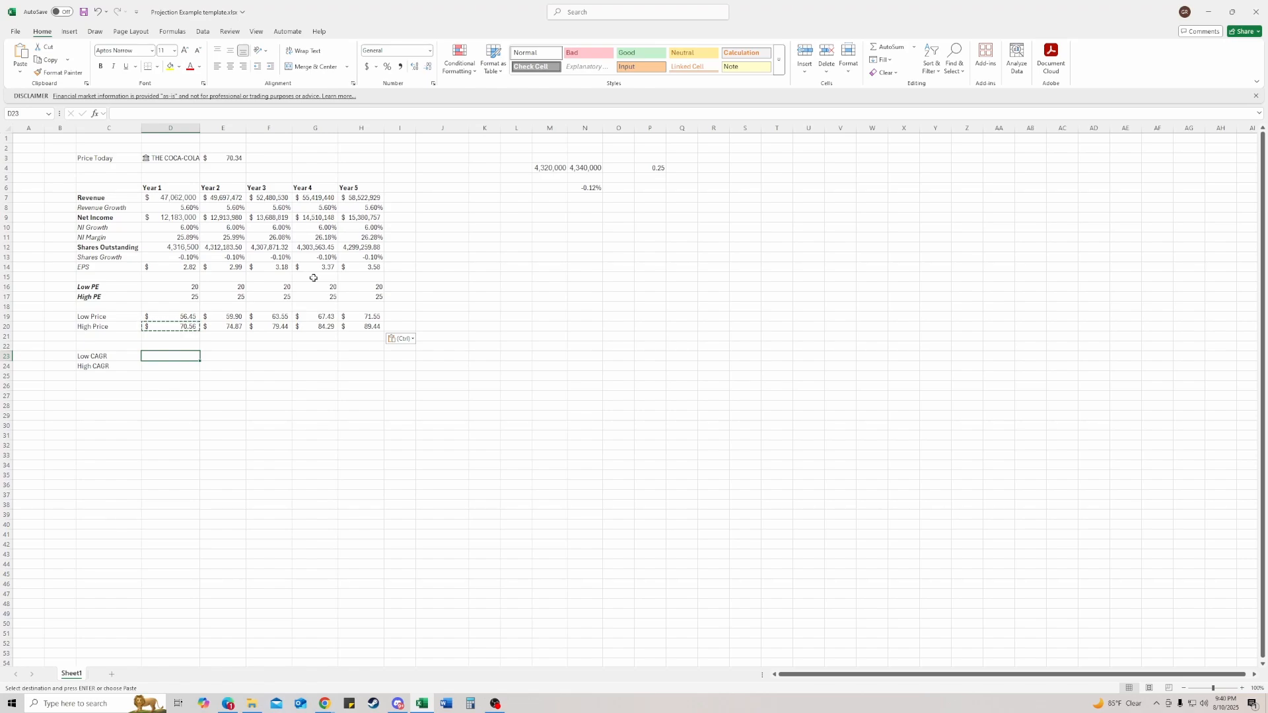
{"action": "type", "text": "="}
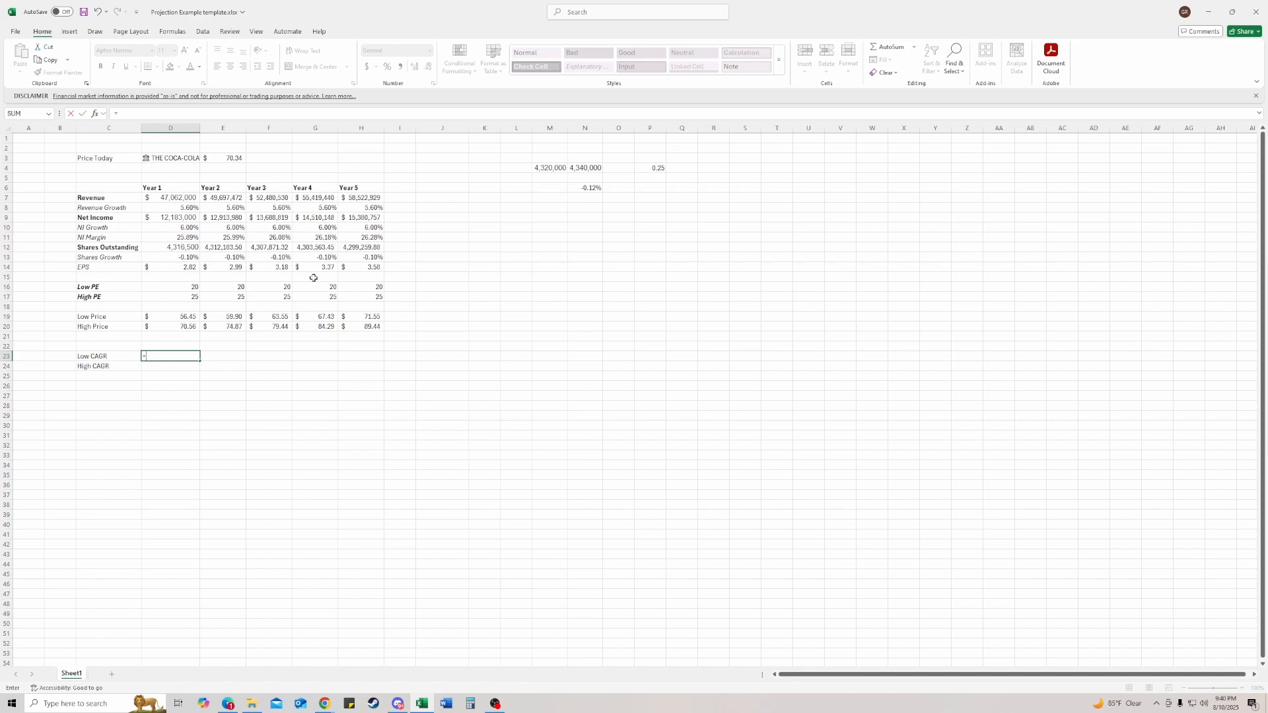
{"action": "type", "text": "("}
{"action": "key", "text": "Up"}
{"action": "key", "text": "Up"}
{"action": "key", "text": "Up"}
{"action": "key", "text": "Up"}
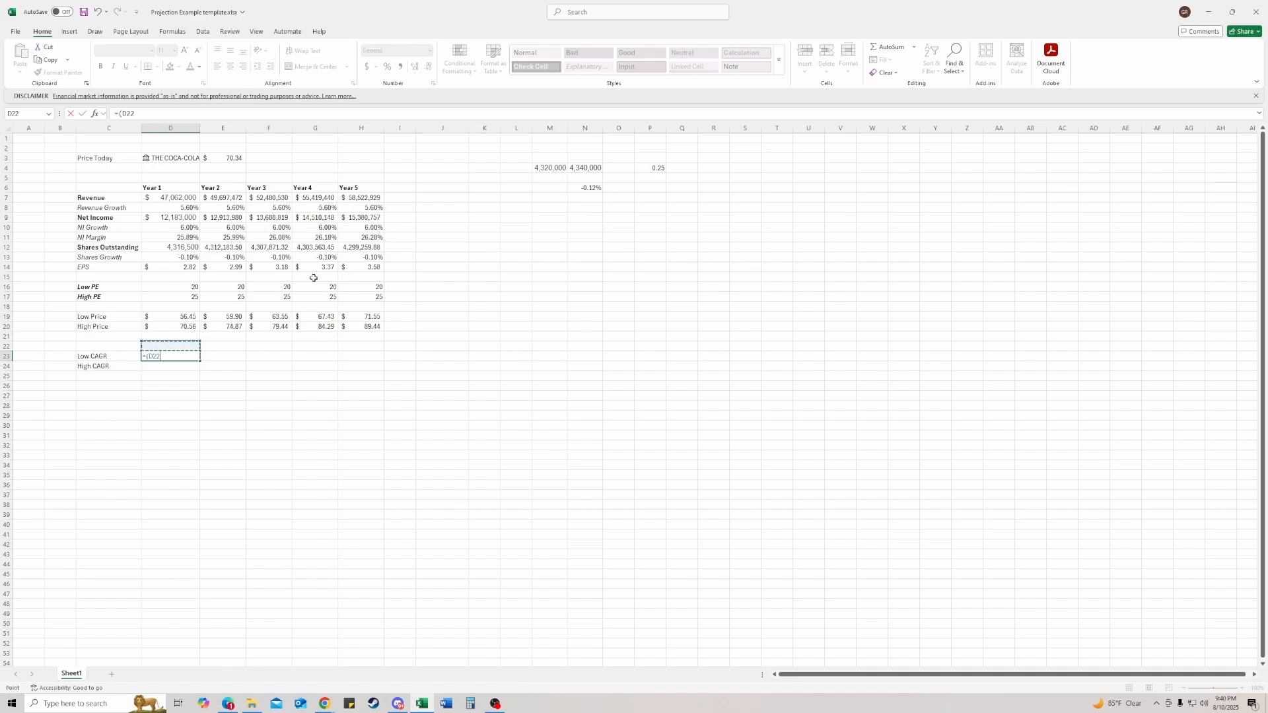
{"action": "type", "text": "-"}
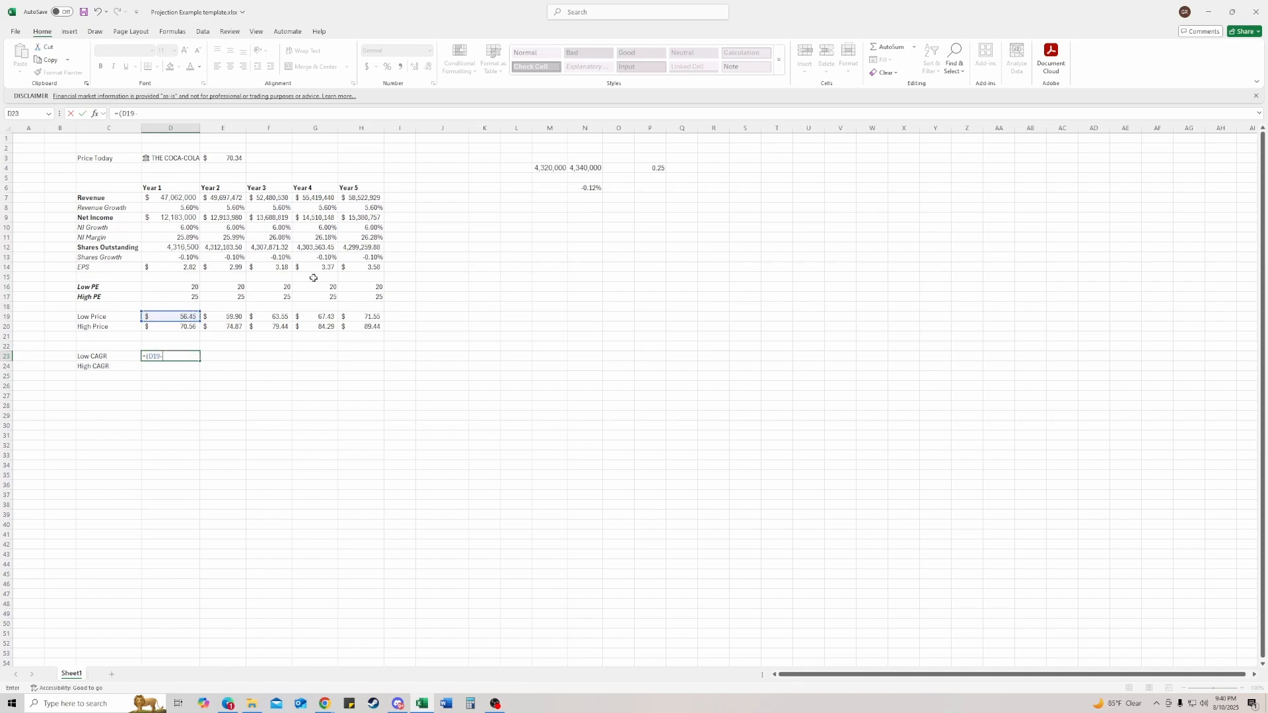
{"action": "key", "text": "Up"}
{"action": "key", "text": "Up"}
{"action": "key", "text": "Up"}
{"action": "key", "text": "Up"}
{"action": "key", "text": "Up"}
{"action": "key", "text": "Up"}
{"action": "key", "text": "Up"}
{"action": "key", "text": "Up"}
{"action": "key", "text": "Up"}
{"action": "key", "text": "Up"}
{"action": "key", "text": "Up"}
{"action": "key", "text": "Up"}
{"action": "key", "text": "Up"}
{"action": "key", "text": "Up"}
{"action": "key", "text": "Up"}
{"action": "key", "text": "Up"}
{"action": "key", "text": "Up"}
{"action": "key", "text": "Up"}
{"action": "key", "text": "Up"}
{"action": "key", "text": "Right"}
{"action": "key", "text": "Up"}
{"action": "type", "text": ")/"}
{"action": "key", "text": "Up"}
{"action": "key", "text": "Up"}
{"action": "key", "text": "Up"}
{"action": "key", "text": "Up"}
{"action": "key", "text": "Up"}
{"action": "key", "text": "Up"}
{"action": "key", "text": "Up"}
{"action": "key", "text": "Up"}
{"action": "key", "text": "Up"}
{"action": "key", "text": "Up"}
{"action": "key", "text": "Up"}
{"action": "key", "text": "Up"}
{"action": "key", "text": "Up"}
{"action": "key", "text": "Up"}
{"action": "key", "text": "Up"}
{"action": "key", "text": "Up"}
{"action": "key", "text": "Up"}
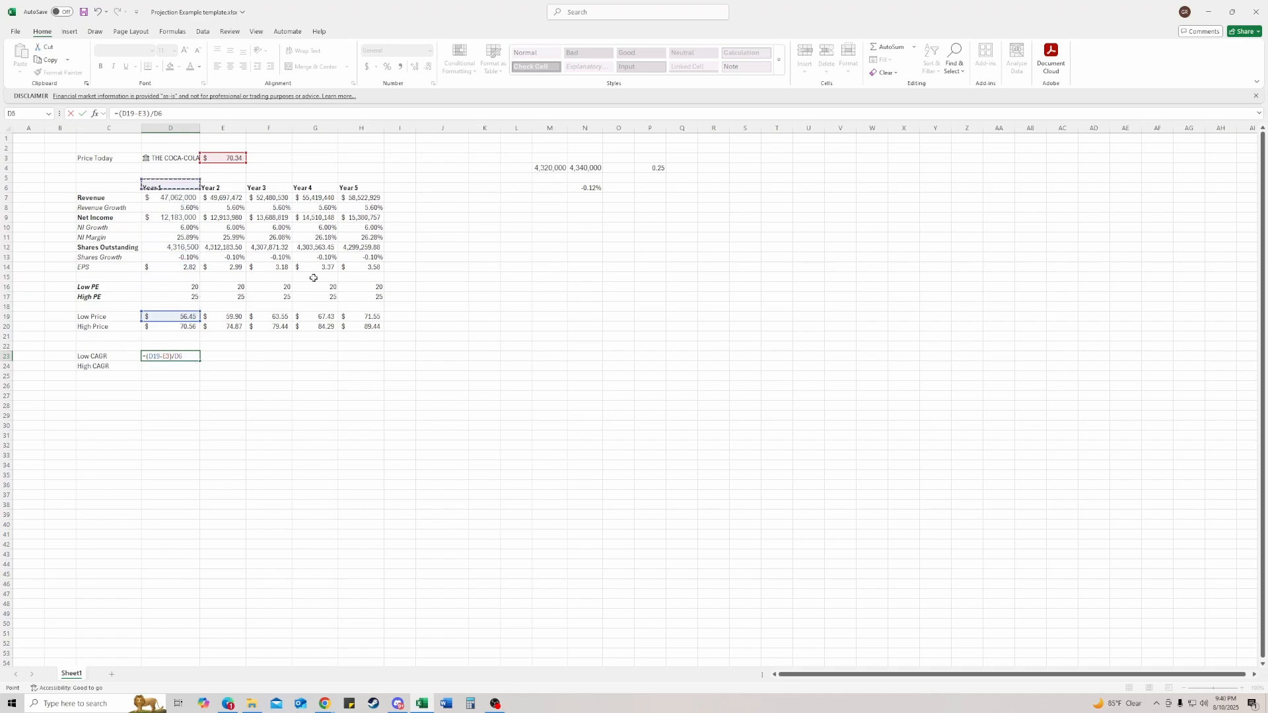
{"action": "key", "text": "Up"}
{"action": "key", "text": "Up"}
{"action": "key", "text": "Up"}
{"action": "key", "text": "Right"}
{"action": "key", "text": "Return"}
{"action": "key", "text": "Up"}
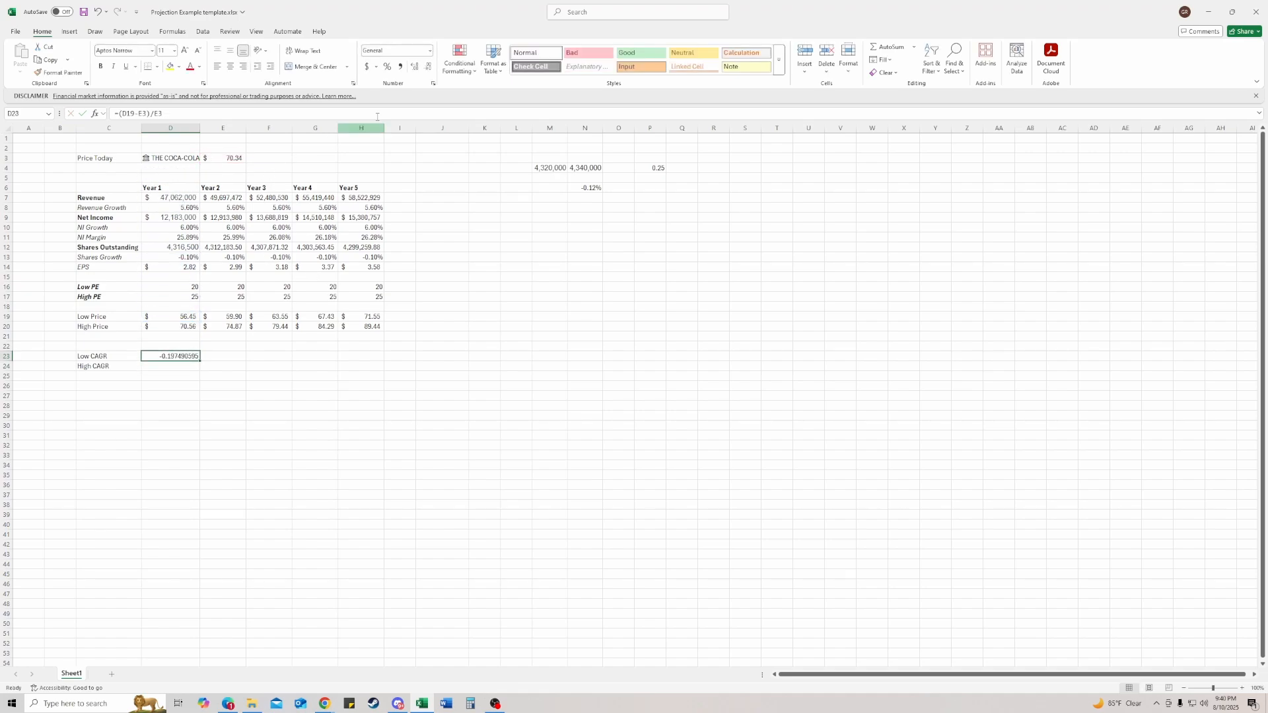
Format the Low CAGR and High CAGR cells D23:H24, using percentages with two decimal places
{"action": "left_click", "coordinate": [387, 67]}
{"action": "key", "text": "shift+Down"}
{"action": "key", "text": "shift+Right"}
{"action": "key", "text": "shift+Right"}
{"action": "key", "text": "shift+Right"}
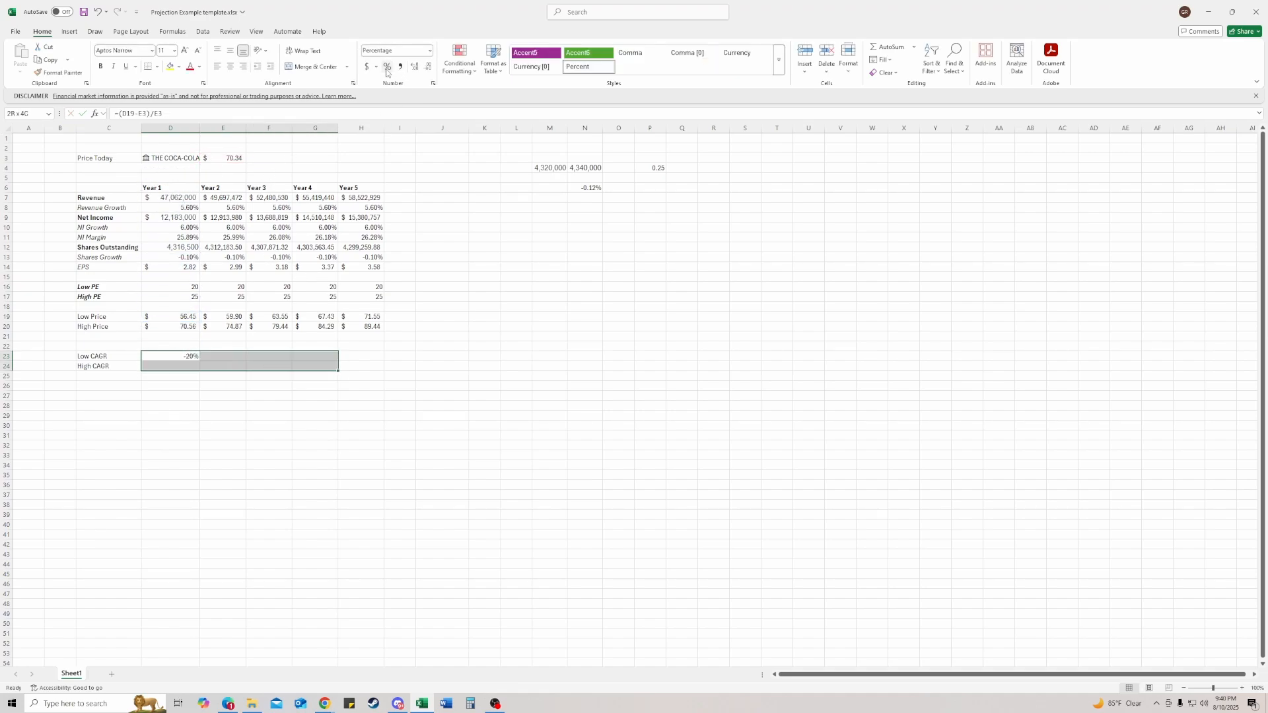
{"action": "key", "text": "shift+Right"}
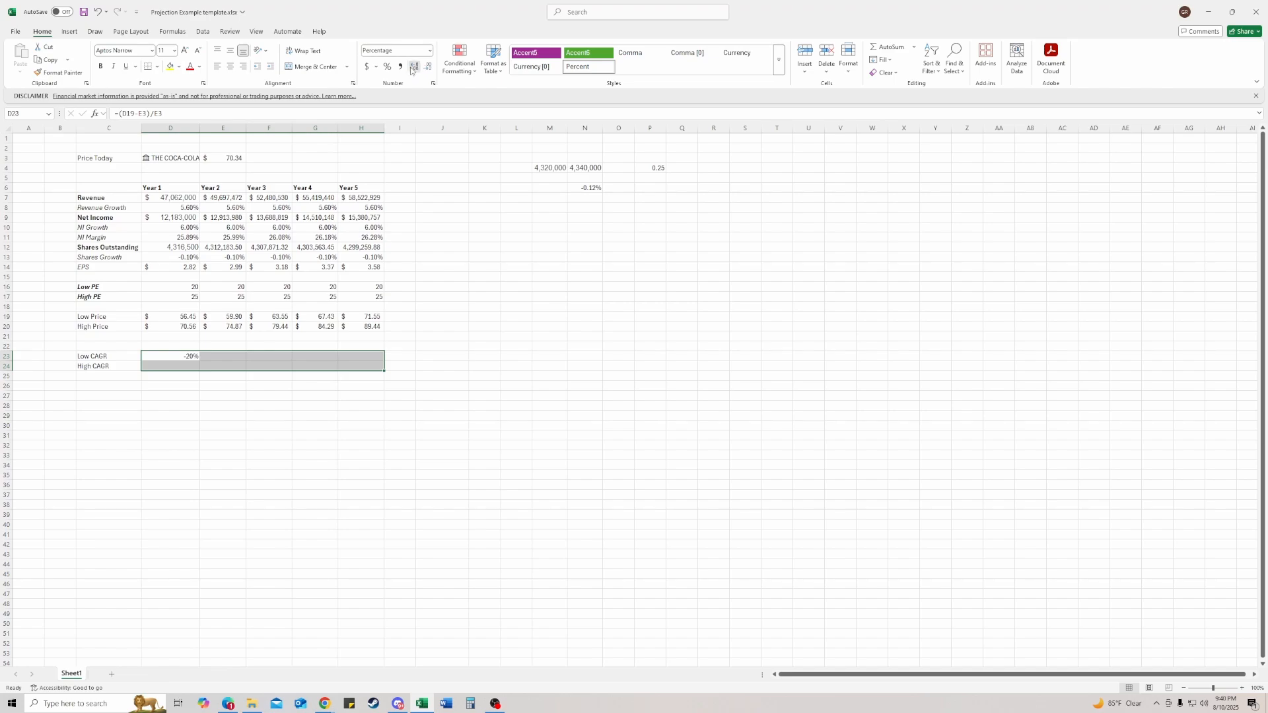
{"action": "left_click", "coordinate": [412, 68]}
{"action": "left_click", "coordinate": [412, 67]}
{"action": "left_click", "coordinate": [195, 360]}
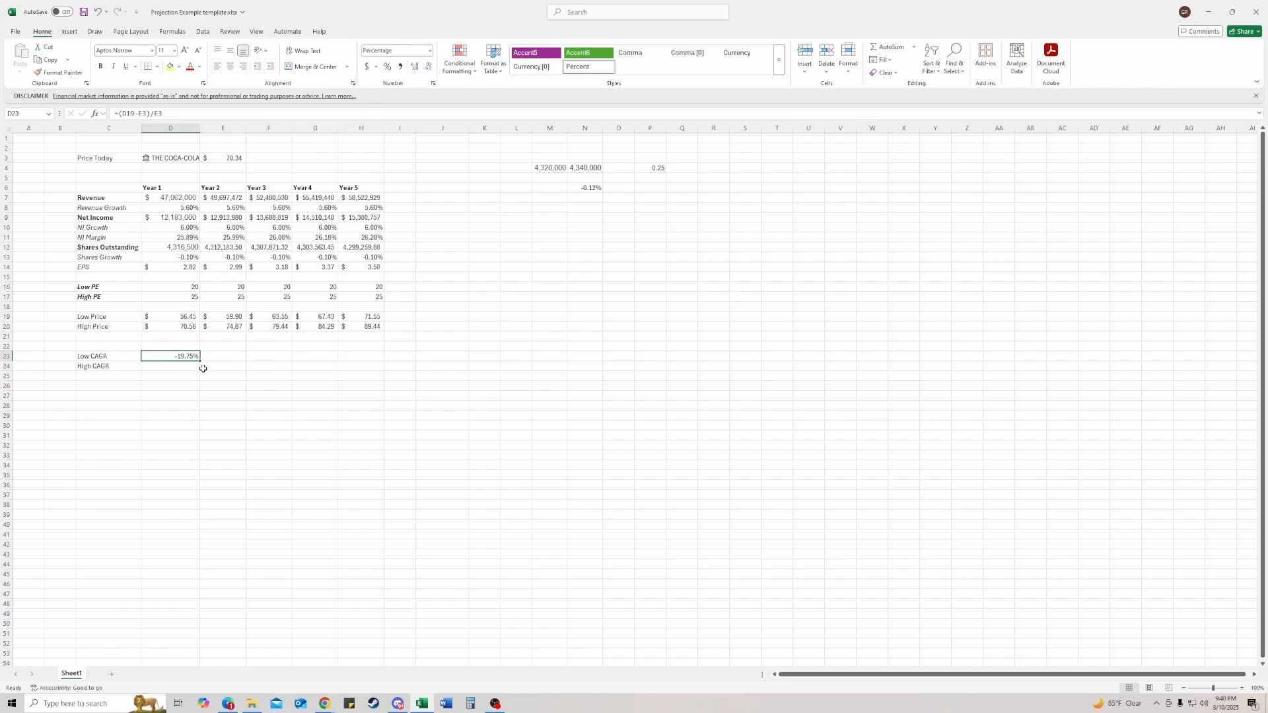
Calculate the Year 1 High CAGR in D24 from the High Price and today's price with the formula =(D20-E3)/E3
{"action": "key", "text": "Down"}
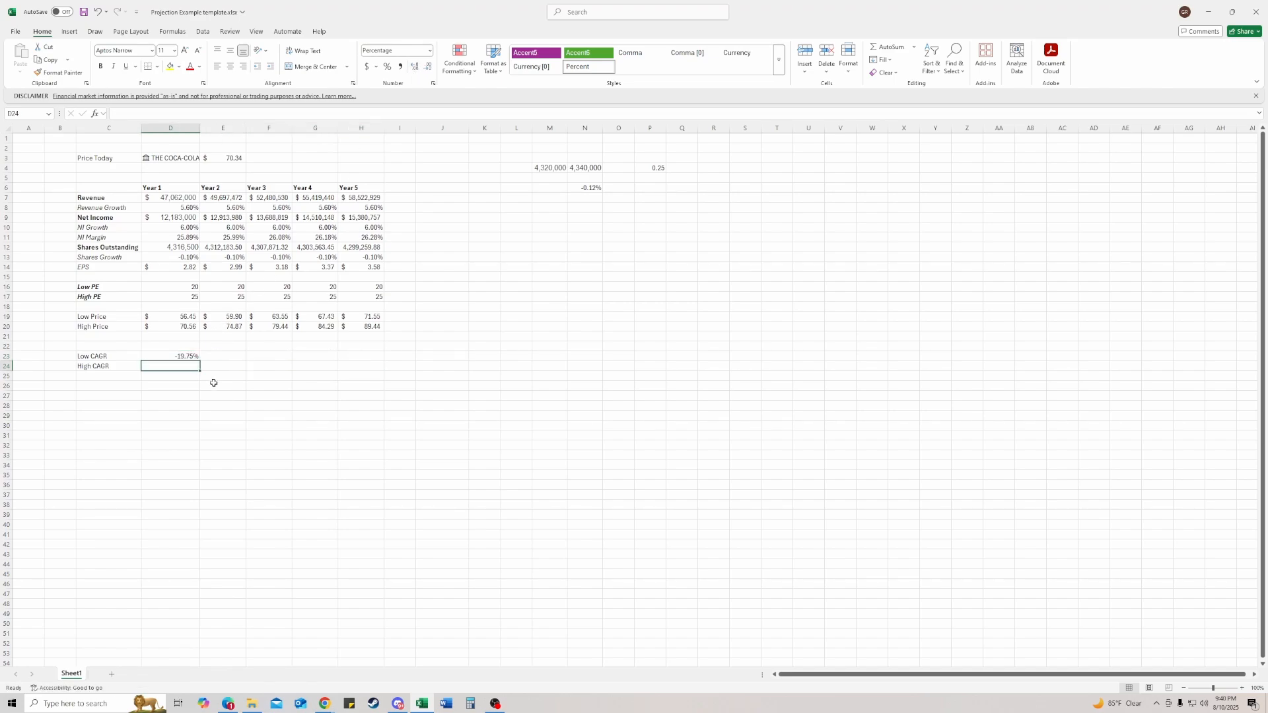
{"action": "type", "text": "="}
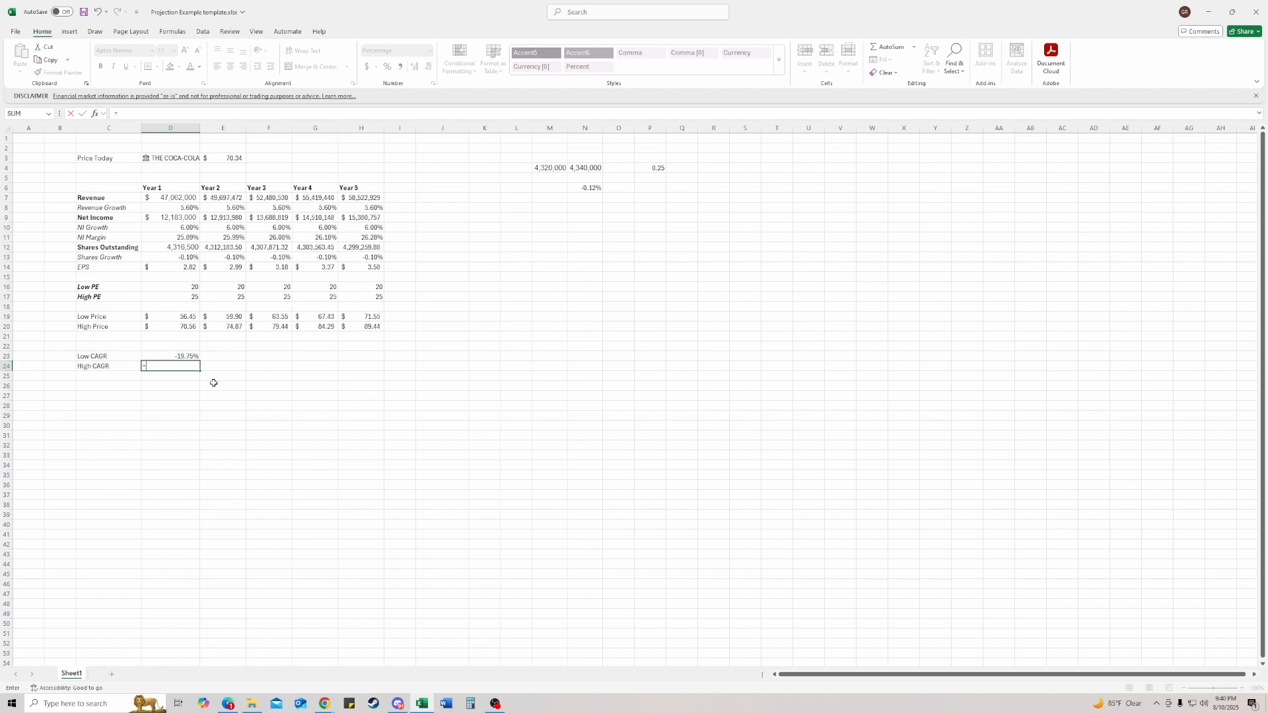
{"action": "key", "text": "Up"}
{"action": "key", "text": "Up"}
{"action": "key", "text": "Up"}
{"action": "key", "text": "BackSpace"}
{"action": "key", "text": "BackSpace"}
{"action": "key", "text": "BackSpace"}
{"action": "type", "text": "("}
{"action": "key", "text": "Up"}
{"action": "key", "text": "Up"}
{"action": "key", "text": "Up"}
{"action": "key", "text": "Up"}
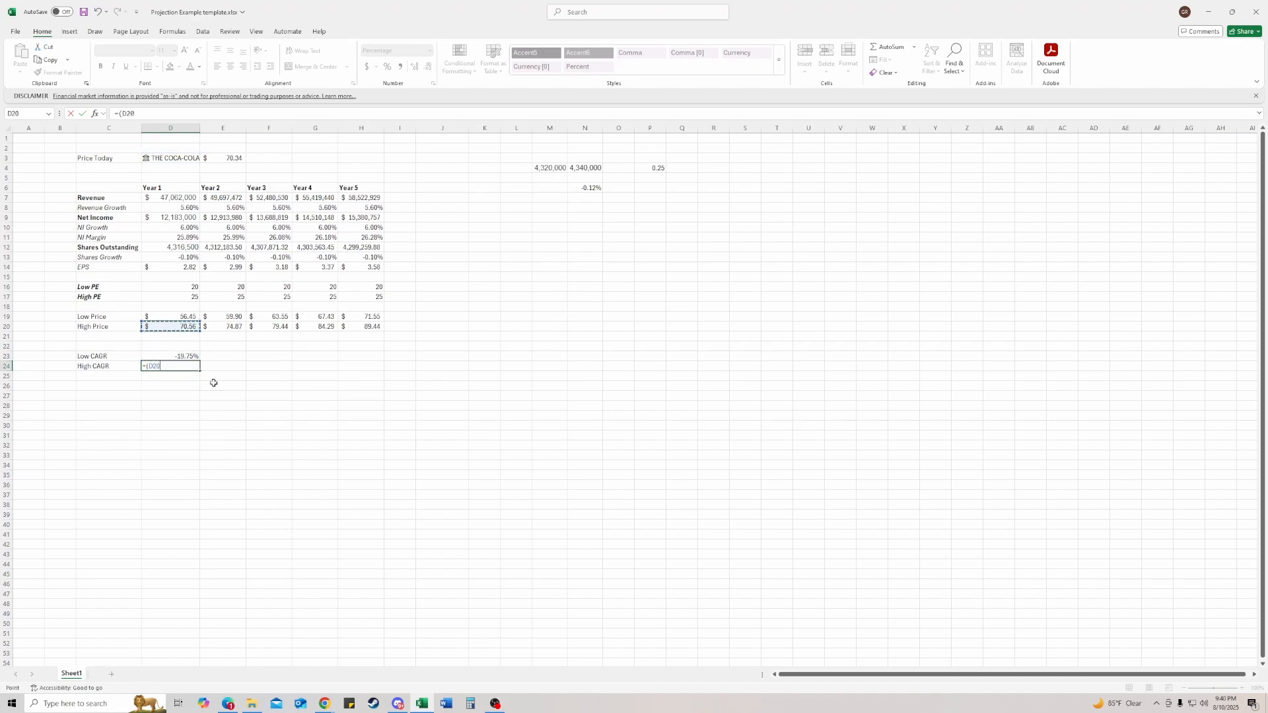
{"action": "type", "text": "-"}
{"action": "key", "text": "Up"}
{"action": "key", "text": "Up"}
{"action": "key", "text": "Up"}
{"action": "key", "text": "Up"}
{"action": "key", "text": "Up"}
{"action": "key", "text": "Up"}
{"action": "key", "text": "Up"}
{"action": "key", "text": "Up"}
{"action": "key", "text": "Up"}
{"action": "key", "text": "Up"}
{"action": "key", "text": "Up"}
{"action": "key", "text": "Up"}
{"action": "key", "text": "Up"}
{"action": "key", "text": "Up"}
{"action": "key", "text": "Up"}
{"action": "key", "text": "Up"}
{"action": "key", "text": "Up"}
{"action": "key", "text": "Up"}
{"action": "key", "text": "Up"}
{"action": "key", "text": "Up"}
{"action": "key", "text": "Right"}
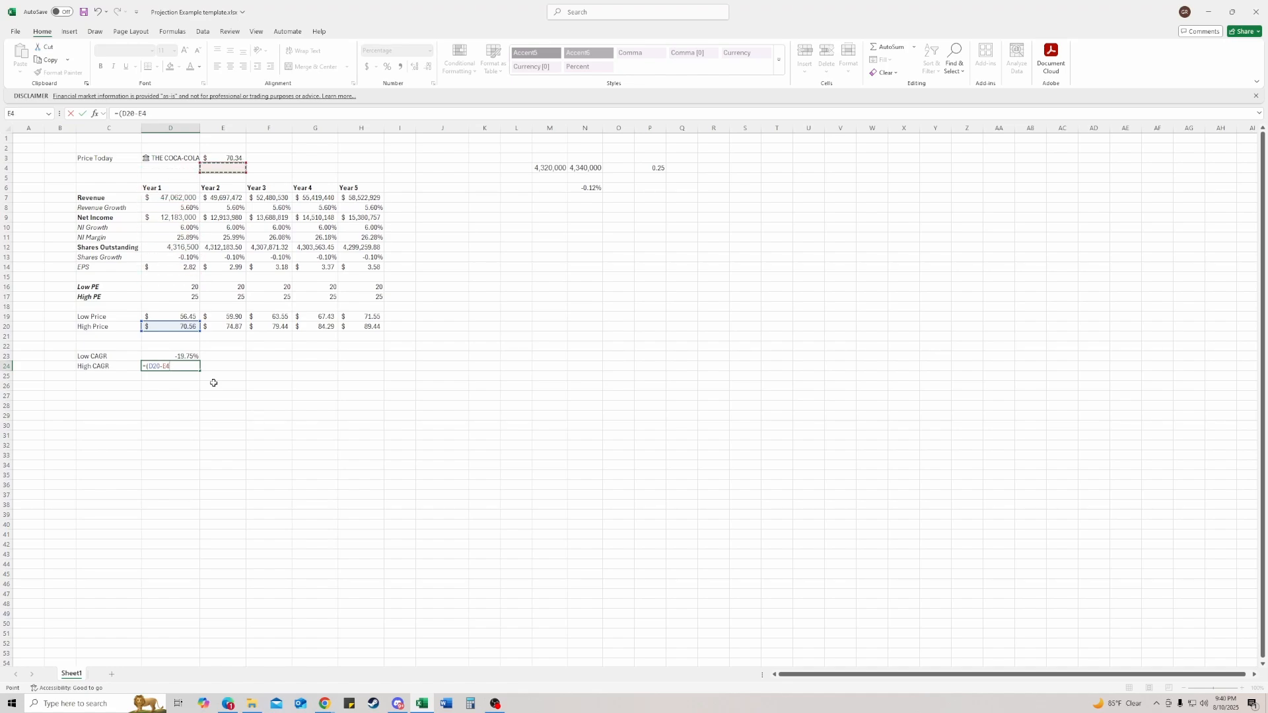
{"action": "type", "text": ")/"}
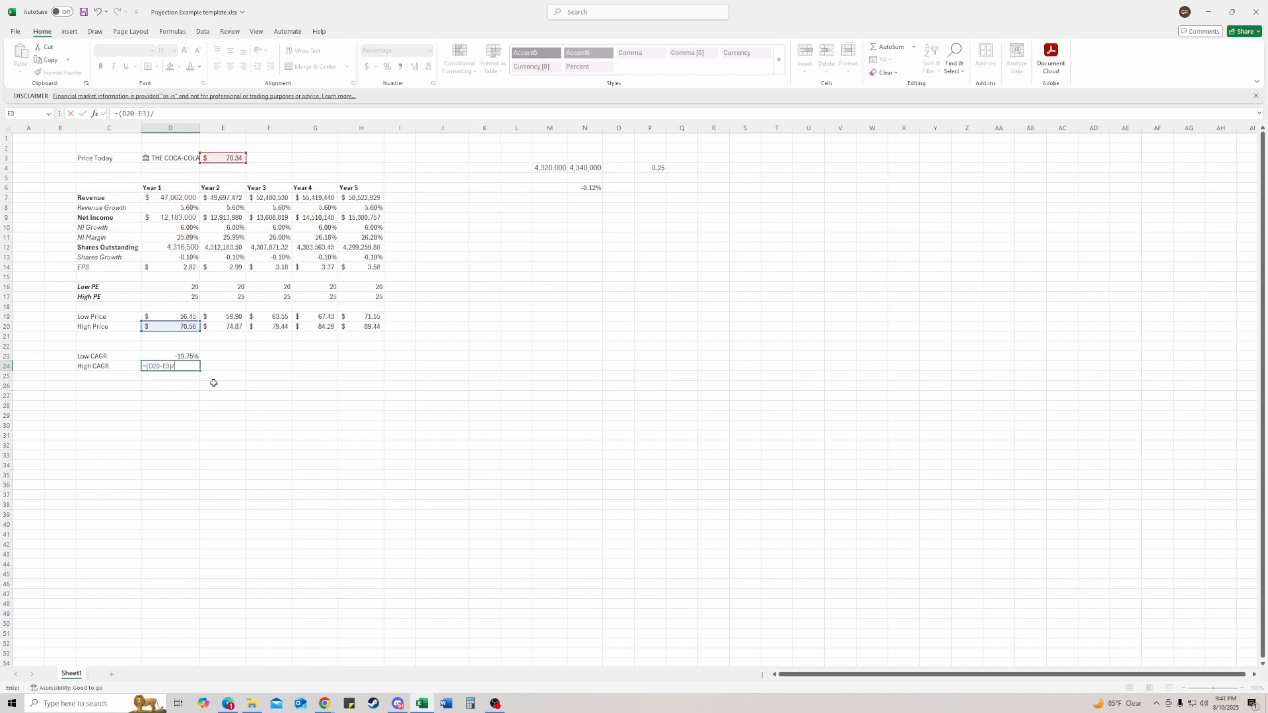
{"action": "key", "text": "Up"}
{"action": "key", "text": "Up"}
{"action": "key", "text": "Up"}
{"action": "key", "text": "Up"}
{"action": "key", "text": "Up"}
{"action": "key", "text": "Up"}
{"action": "key", "text": "Up"}
{"action": "key", "text": "Up"}
{"action": "key", "text": "Up"}
{"action": "key", "text": "Up"}
{"action": "key", "text": "Up"}
{"action": "key", "text": "Up"}
{"action": "key", "text": "Up"}
{"action": "key", "text": "Up"}
{"action": "key", "text": "Up"}
{"action": "key", "text": "Up"}
{"action": "key", "text": "Up"}
{"action": "key", "text": "Up"}
{"action": "key", "text": "Up"}
{"action": "key", "text": "Right"}
{"action": "key", "text": "Up"}
{"action": "key", "text": "Up"}
{"action": "key", "text": "Return"}
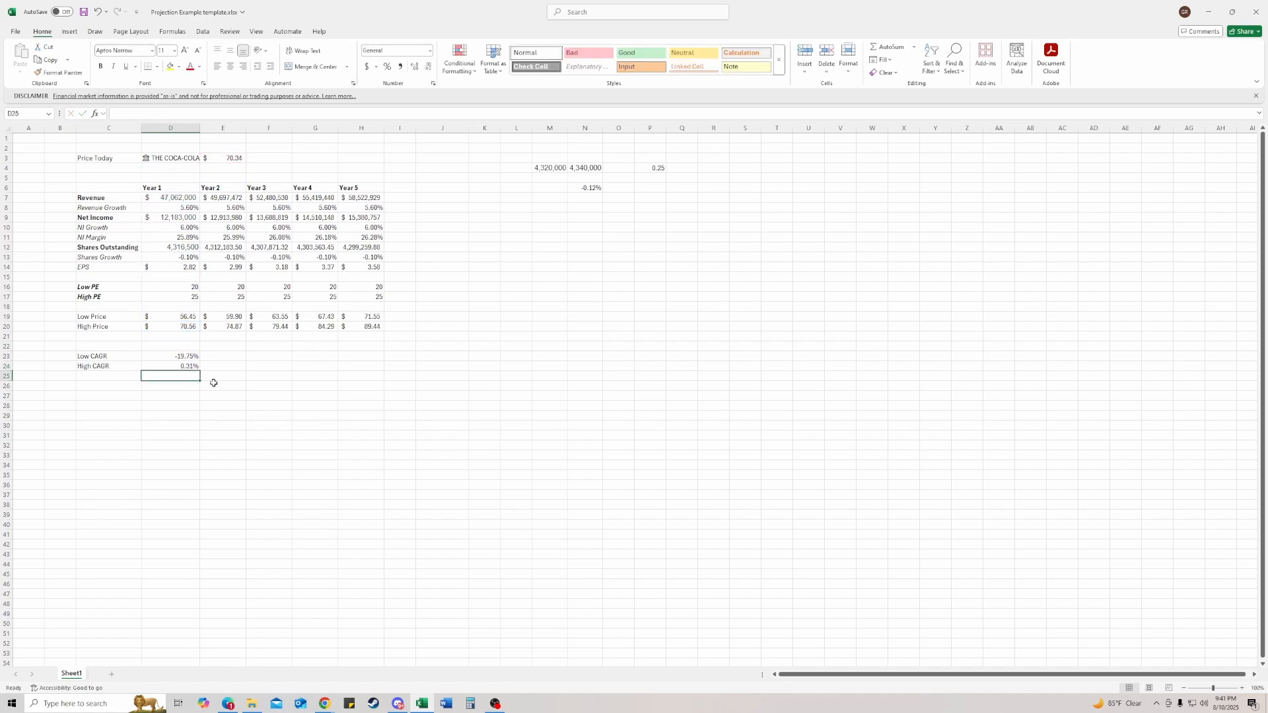
{"action": "key", "text": "Up"}
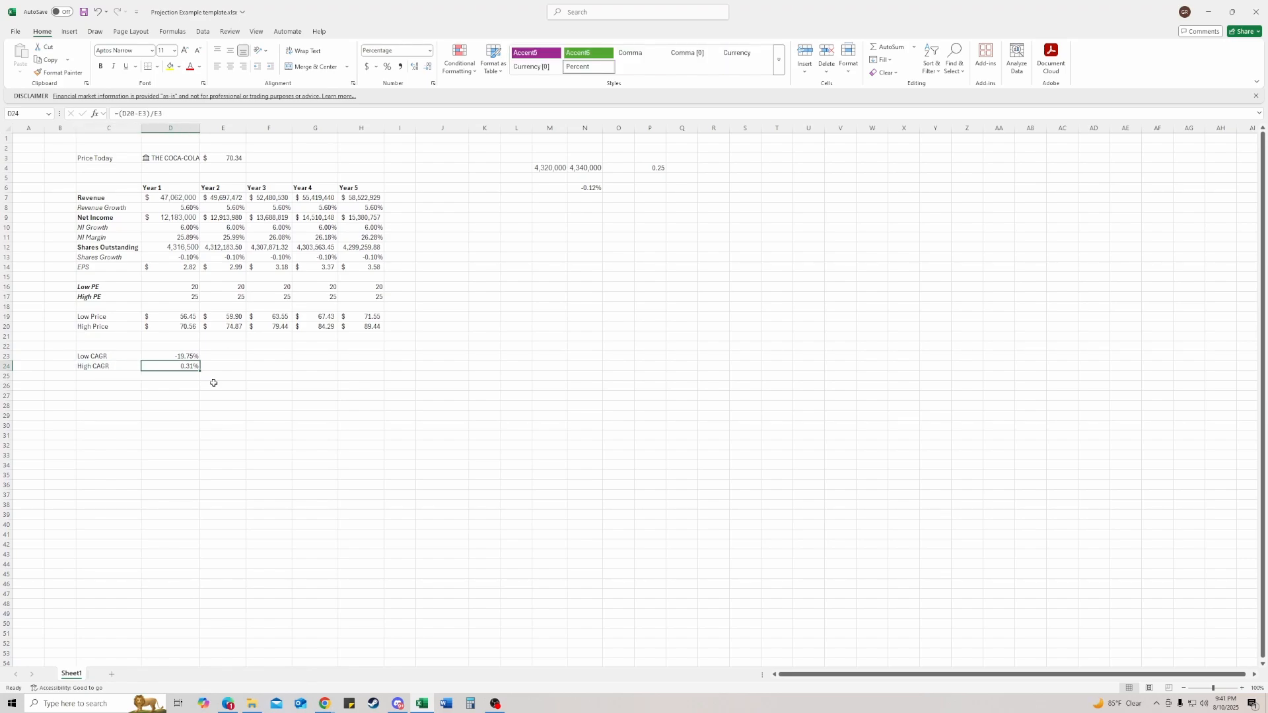
Examine the Year 1 Low CAGR and Low PE cells and the empty CAGR cells for Years 2 to 5
{"action": "key", "text": "Up"}
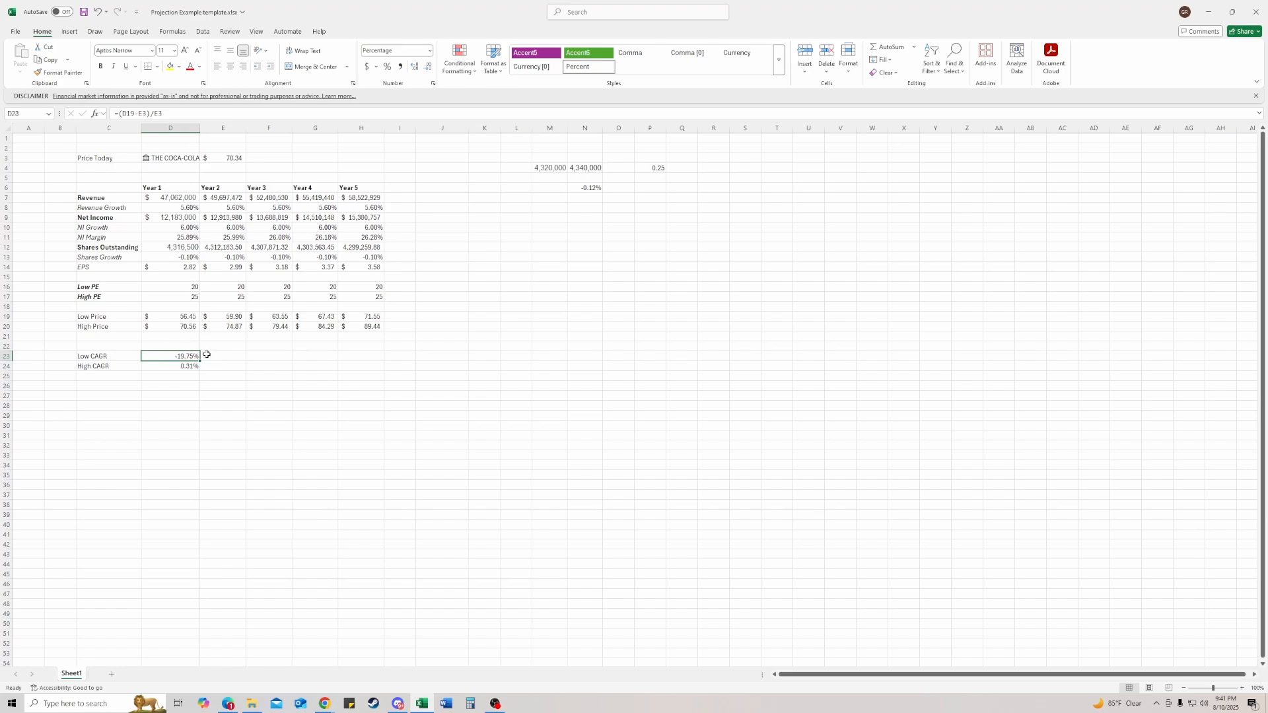
{"action": "left_click", "coordinate": [197, 286]}
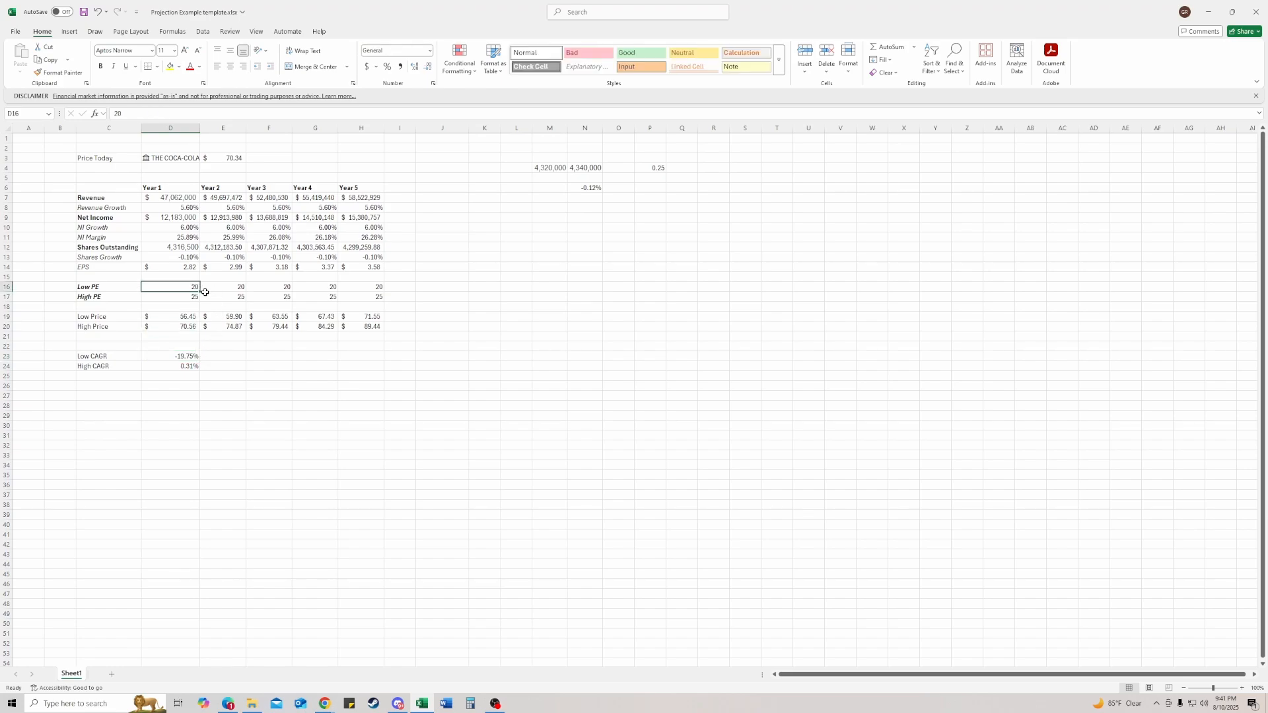
{"action": "mouse_move", "coordinate": [324, 701]}
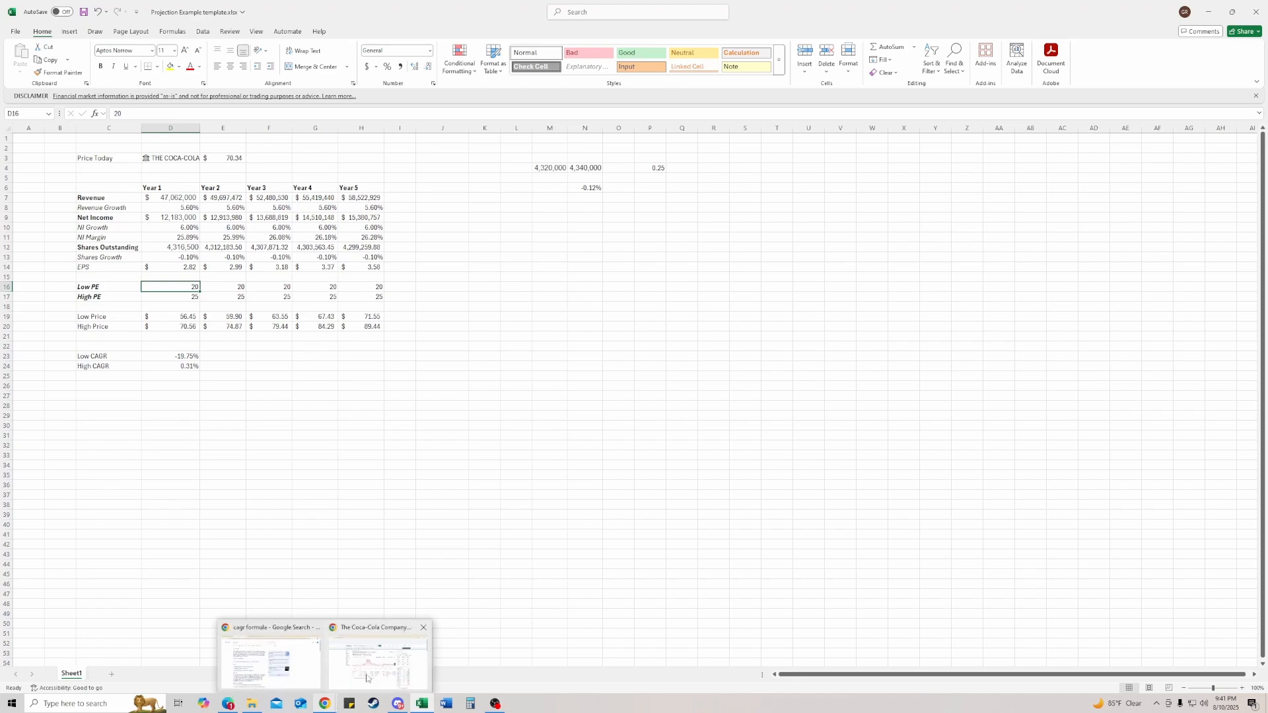
{"action": "mouse_move", "coordinate": [375, 673]}
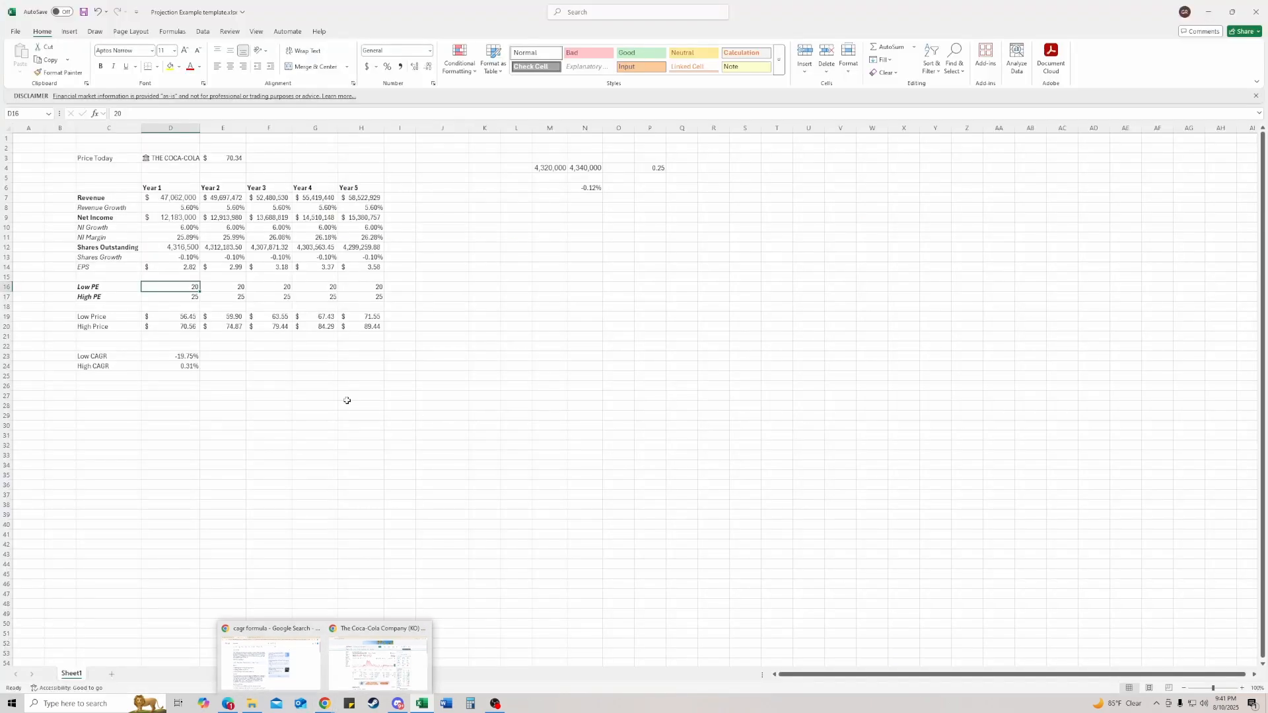
{"action": "left_click", "coordinate": [264, 342]}
{"action": "left_click", "coordinate": [184, 348]}
{"action": "left_click", "coordinate": [183, 355]}
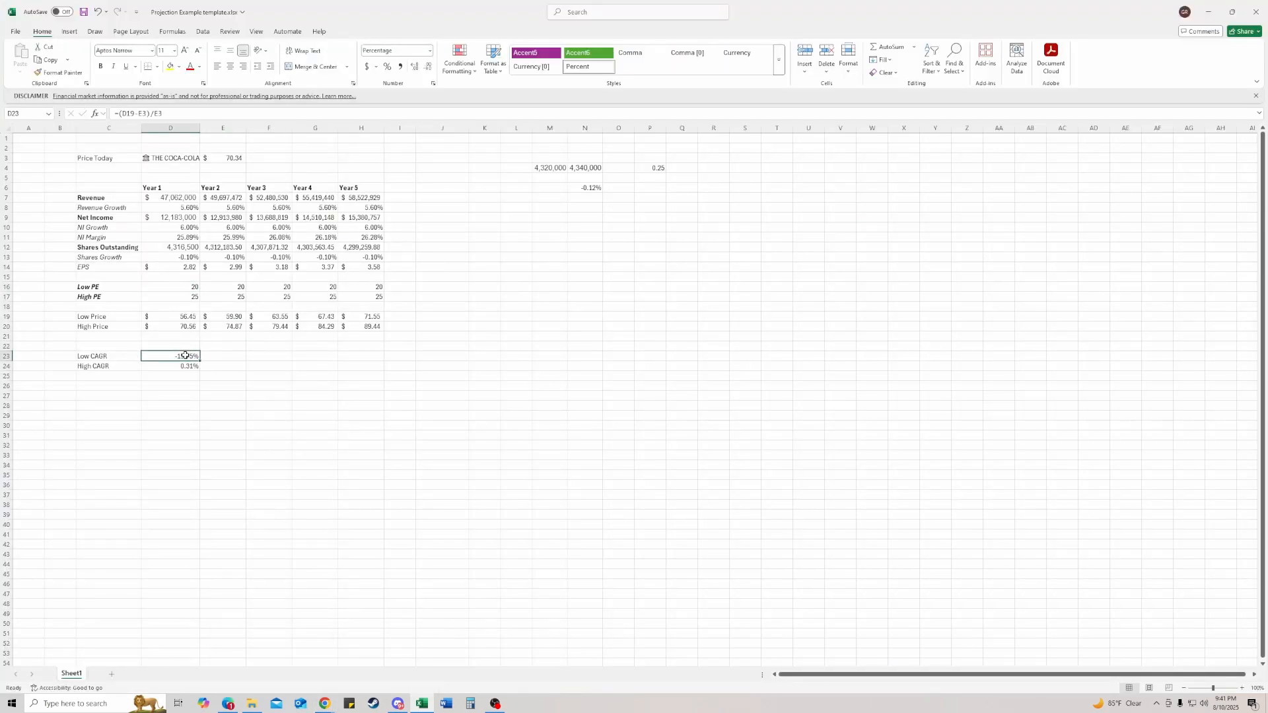
{"action": "left_click", "coordinate": [191, 287]}
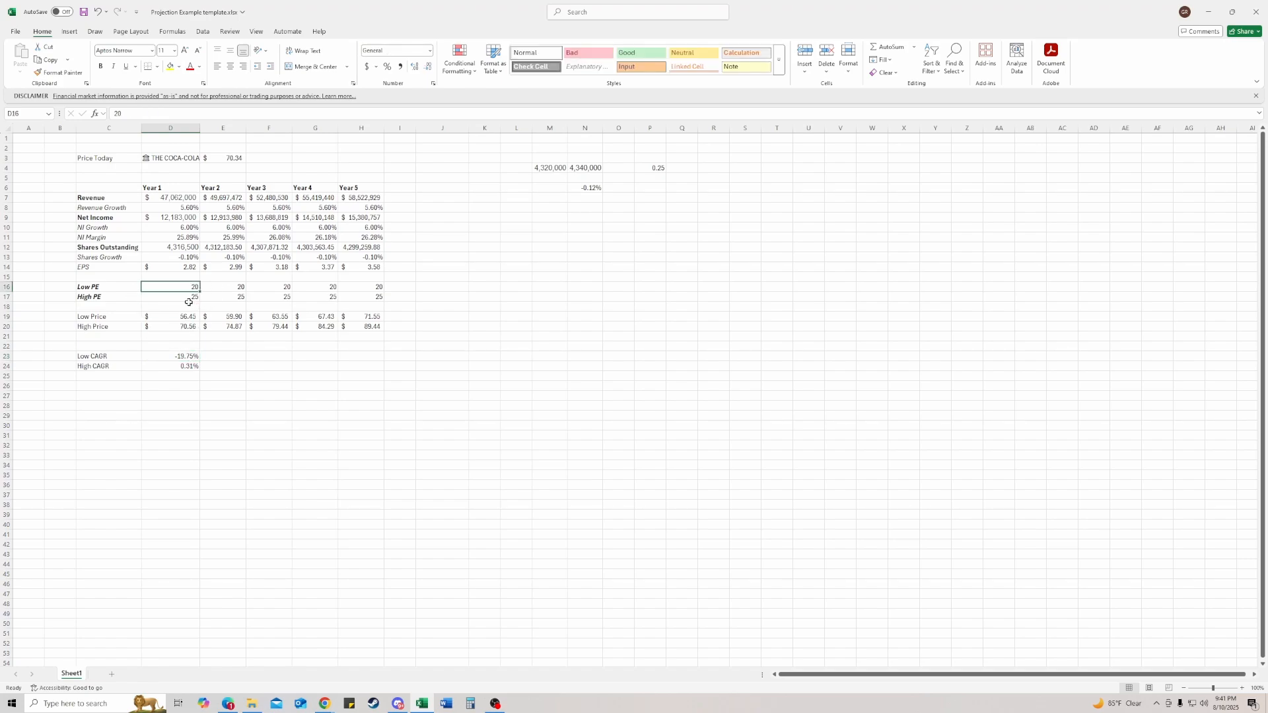
{"action": "left_click", "coordinate": [210, 355]}
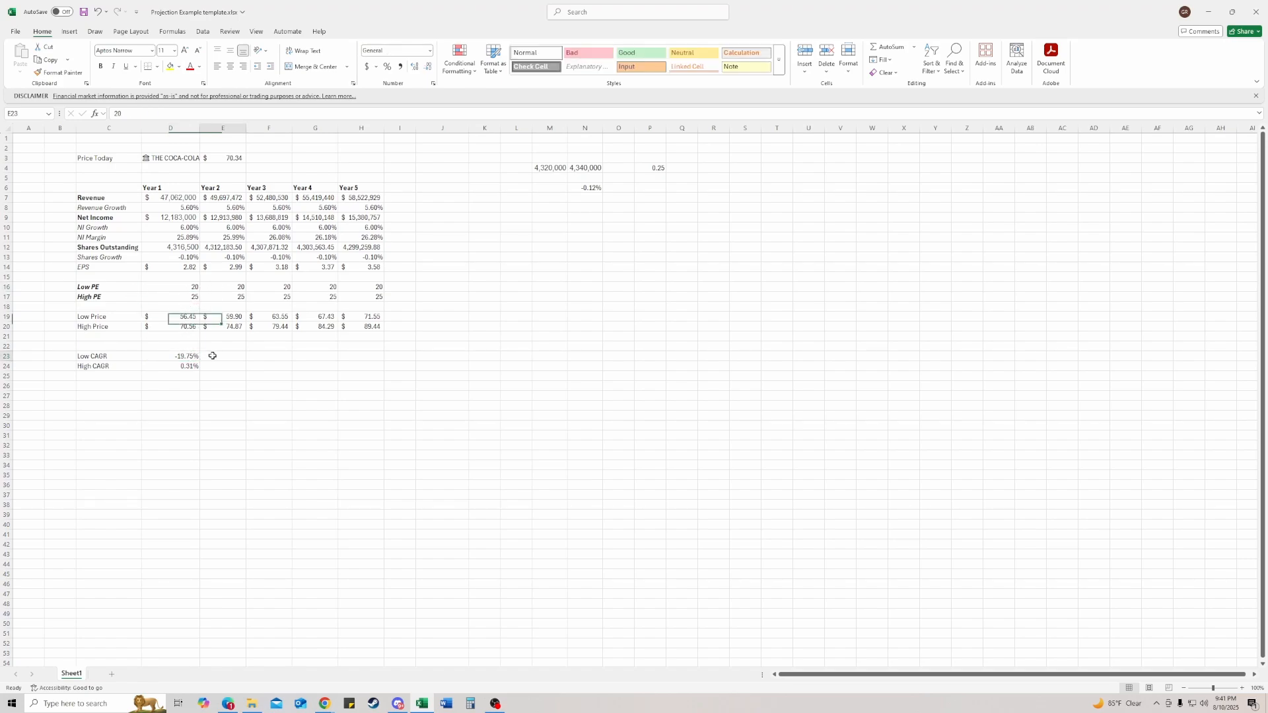
{"action": "mouse_move", "coordinate": [222, 356]}
{"action": "left_mouse_down"}
{"action": "mouse_move", "coordinate": [311, 355]}
{"action": "mouse_move", "coordinate": [231, 363]}
{"action": "left_mouse_up"}
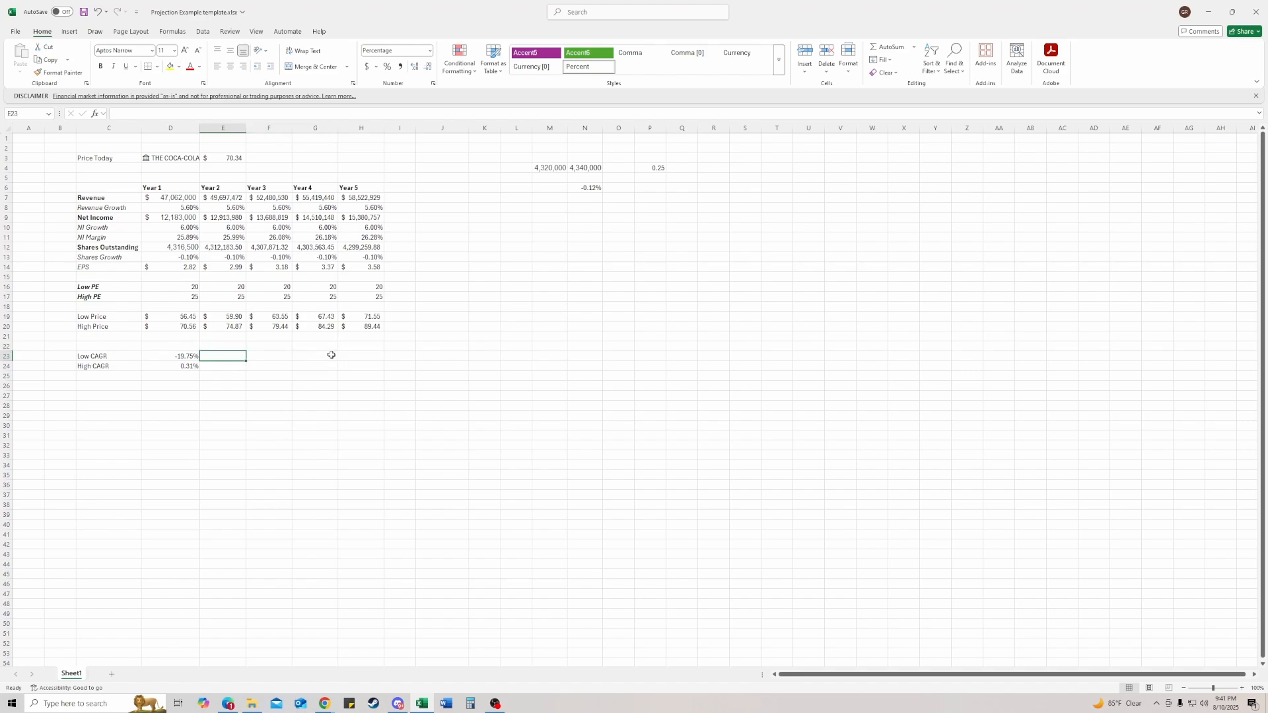
{"action": "left_click_drag", "start_coordinate": [357, 356], "coordinate": [363, 367]}
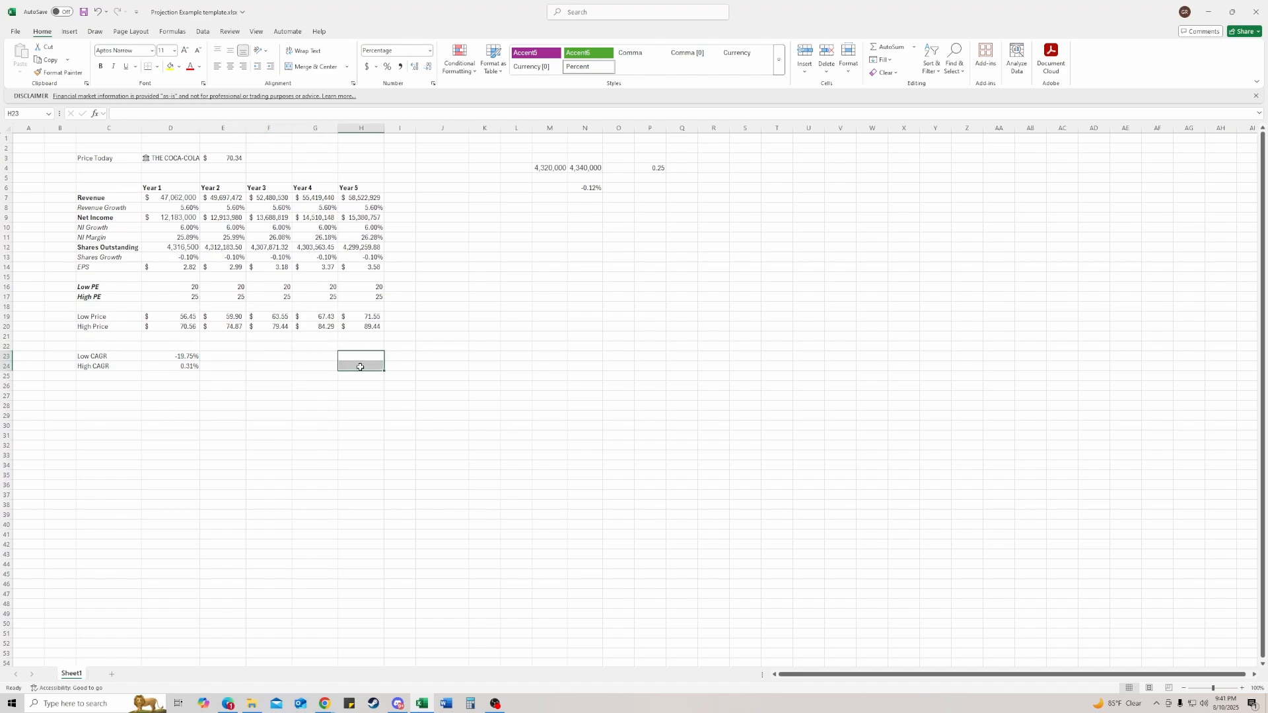
Calculate the Year 2 Low CAGR in E23 with an absolute reference to today's price, using the formula =(E19/$E$3)^0.5-1
{"action": "left_click", "coordinate": [210, 358]}
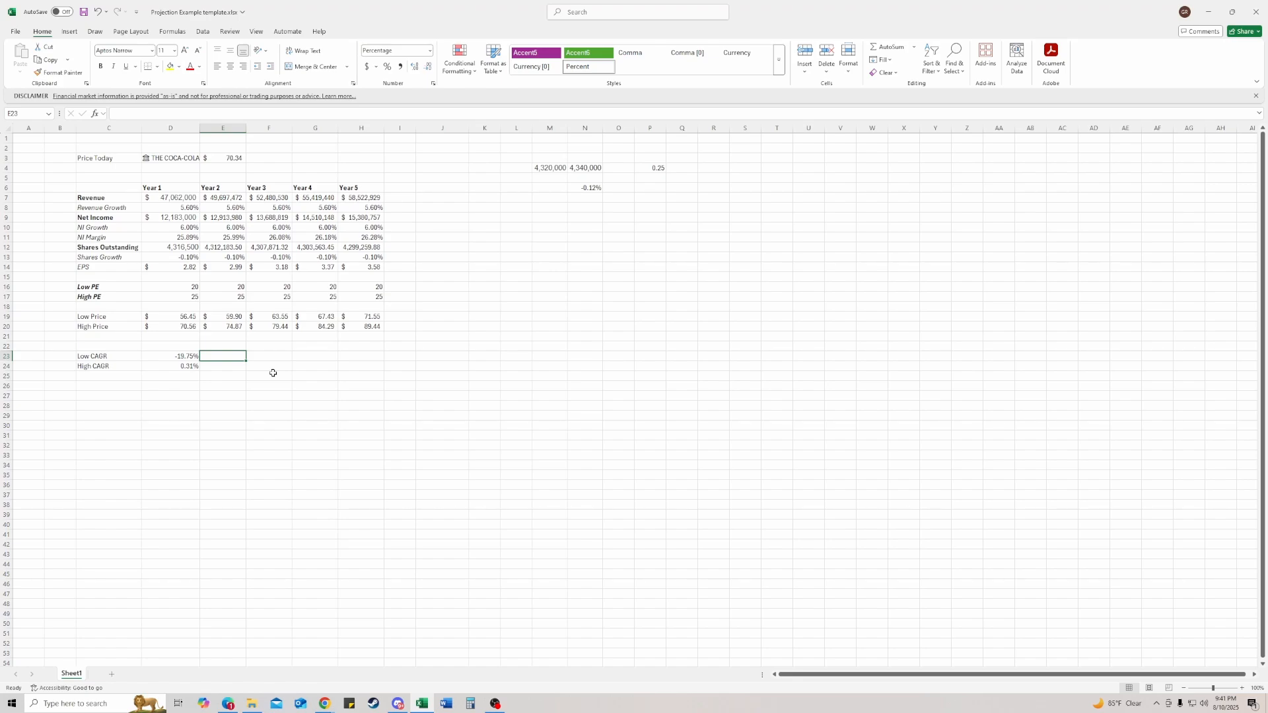
{"action": "type", "text": "=("}
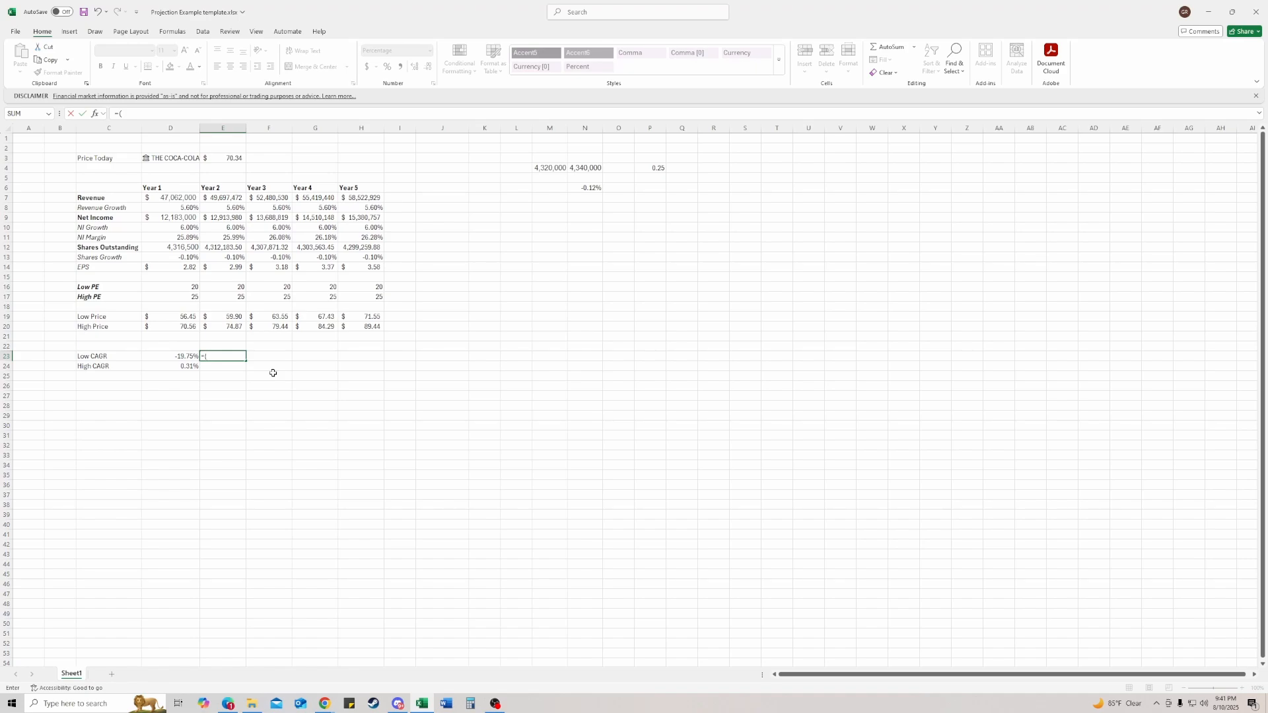
{"action": "key", "text": "Up"}
{"action": "key", "text": "Up"}
{"action": "key", "text": "Up"}
{"action": "key", "text": "Up"}
{"action": "type", "text": "/"}
{"action": "key", "text": "Up"}
{"action": "key", "text": "Up"}
{"action": "key", "text": "Up"}
{"action": "key", "text": "Up"}
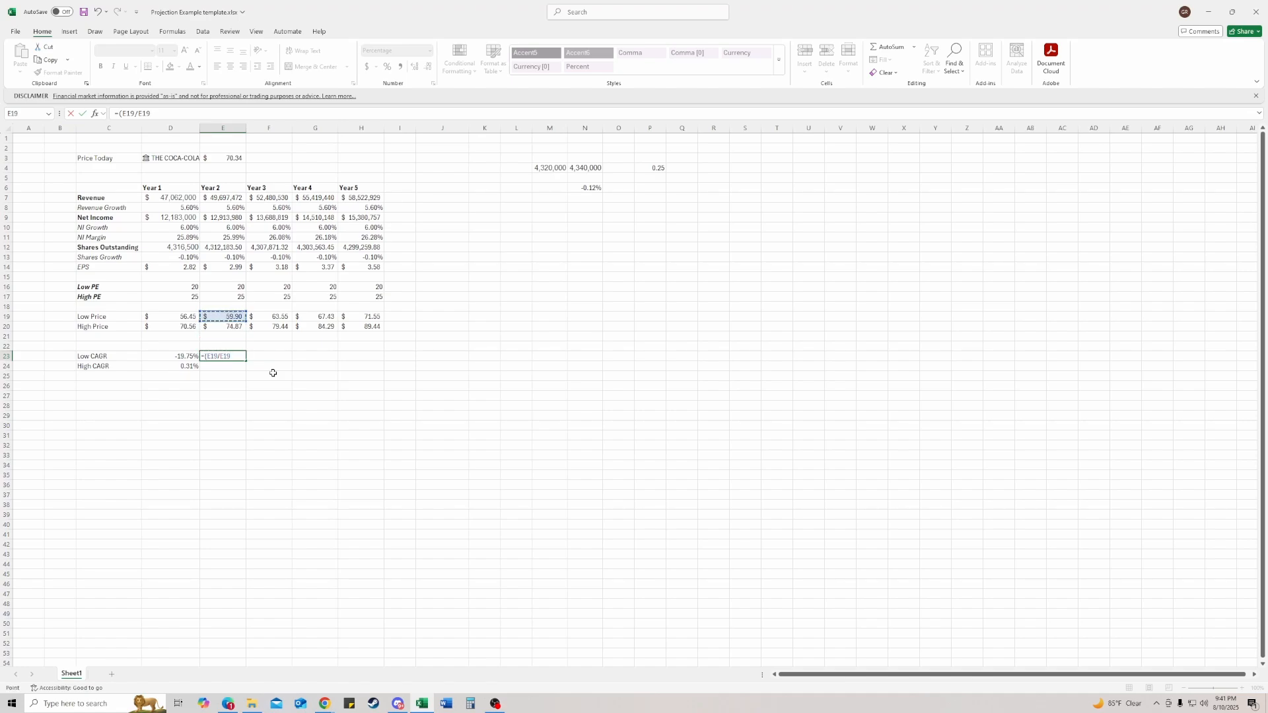
{"action": "key", "text": "Up"}
{"action": "key", "text": "Up"}
{"action": "key", "text": "Up"}
{"action": "key", "text": "Up"}
{"action": "key", "text": "Up"}
{"action": "key", "text": "Up"}
{"action": "key", "text": "Up"}
{"action": "key", "text": "Up"}
{"action": "key", "text": "Up"}
{"action": "key", "text": "Up"}
{"action": "key", "text": "Up"}
{"action": "key", "text": "Up"}
{"action": "key", "text": "Up"}
{"action": "key", "text": "Up"}
{"action": "key", "text": "Up"}
{"action": "key", "text": "Up"}
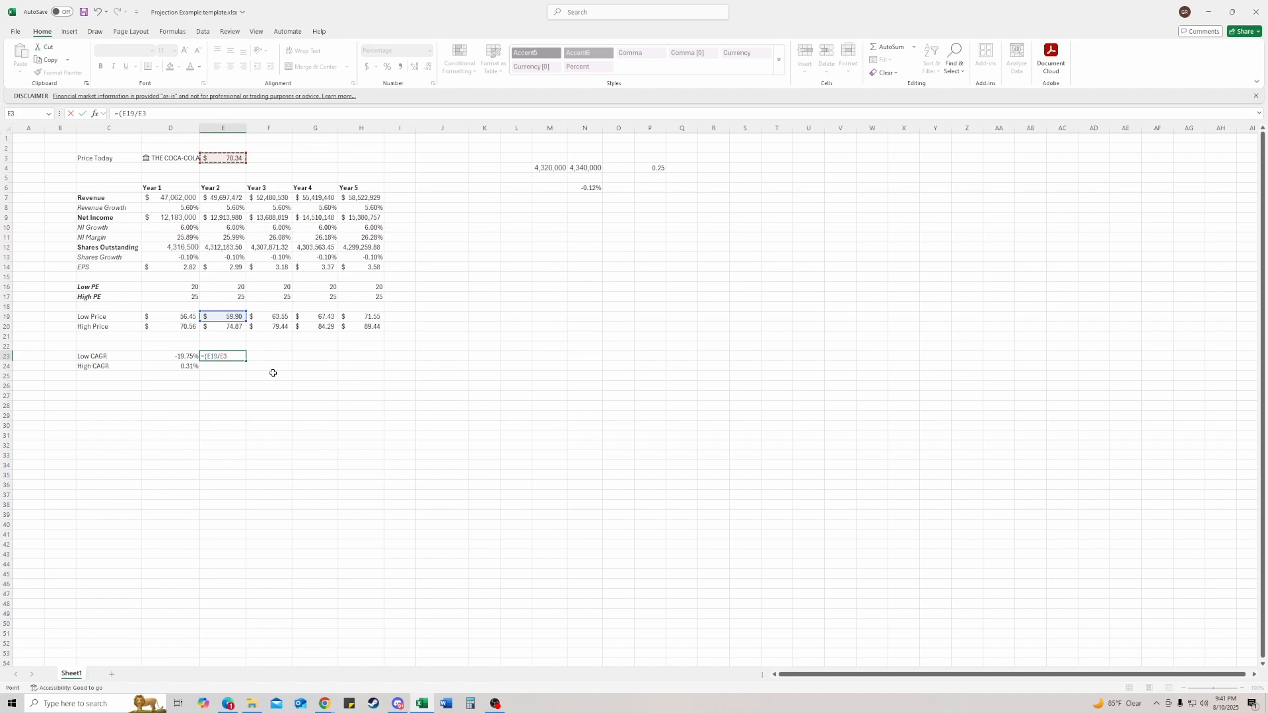
{"action": "key", "text": "F4"}
{"action": "key", "text": "ctrl+Return"}
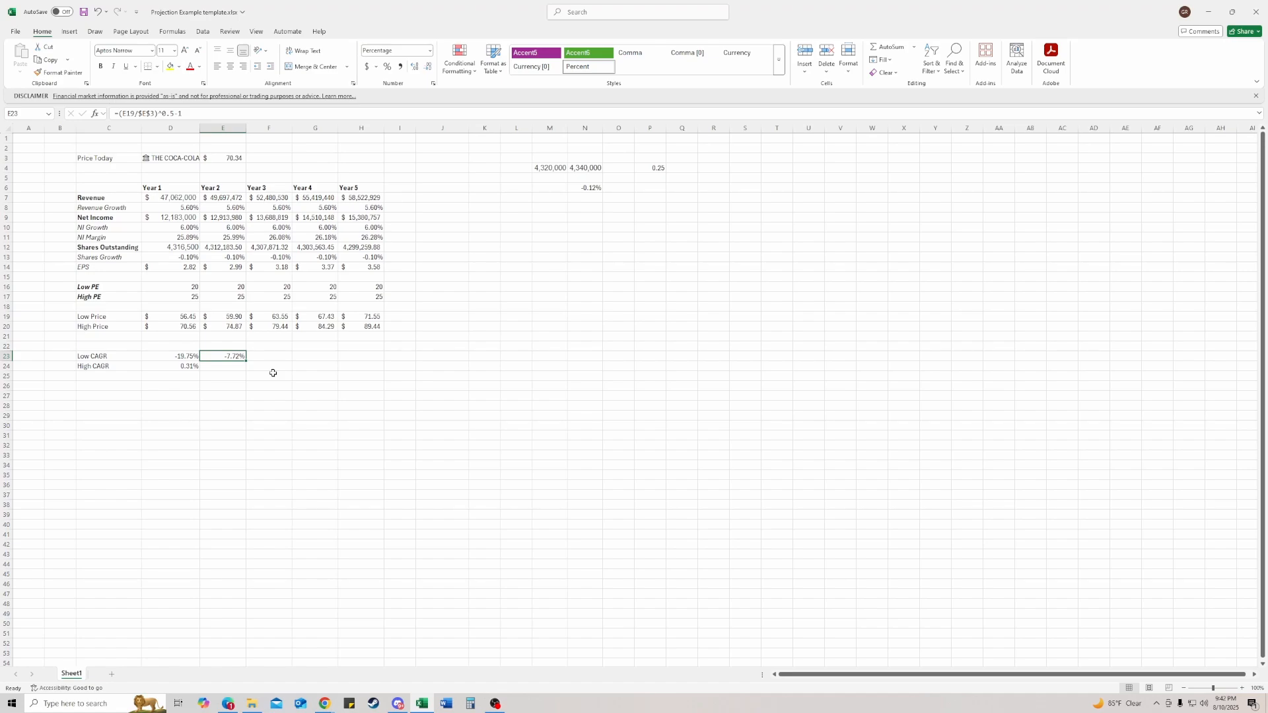
Copy the Year 2 Low CAGR formula to Years 3 through 5 in F23:H23 and check the copied formula in F23
{"action": "key", "text": "Right"}
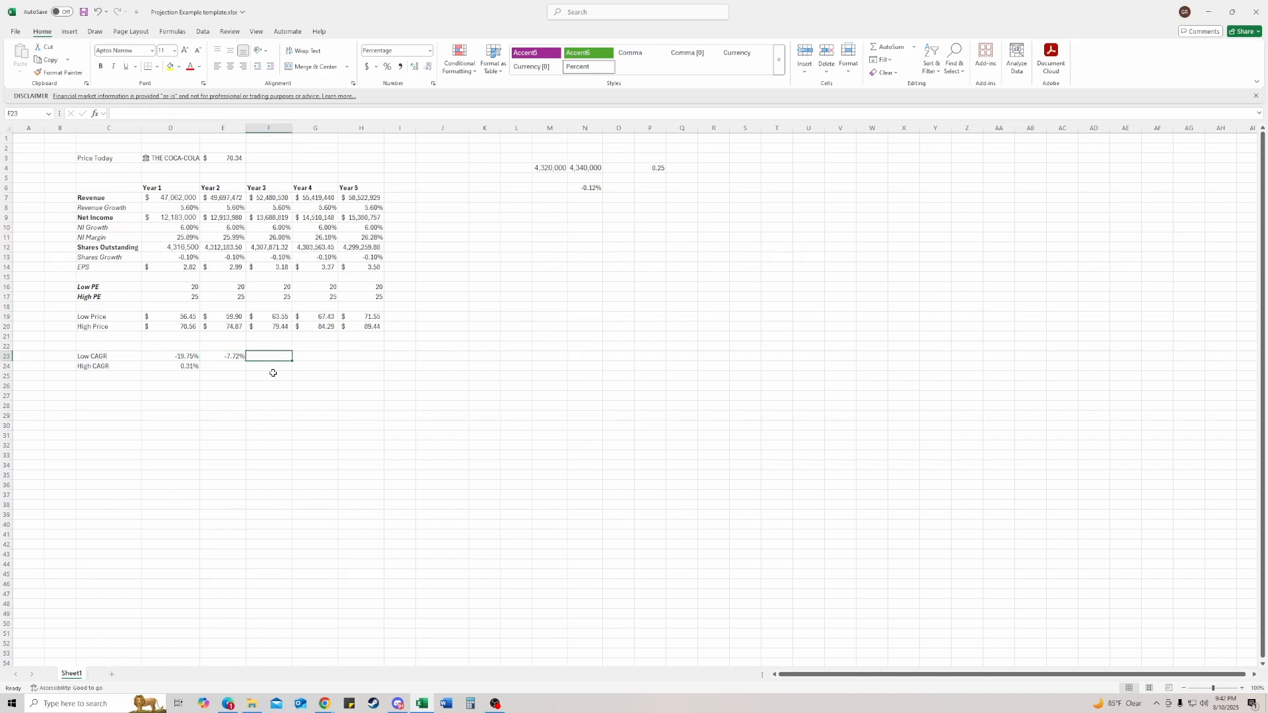
{"action": "key", "text": "Left"}
{"action": "key", "text": "ctrl+c"}
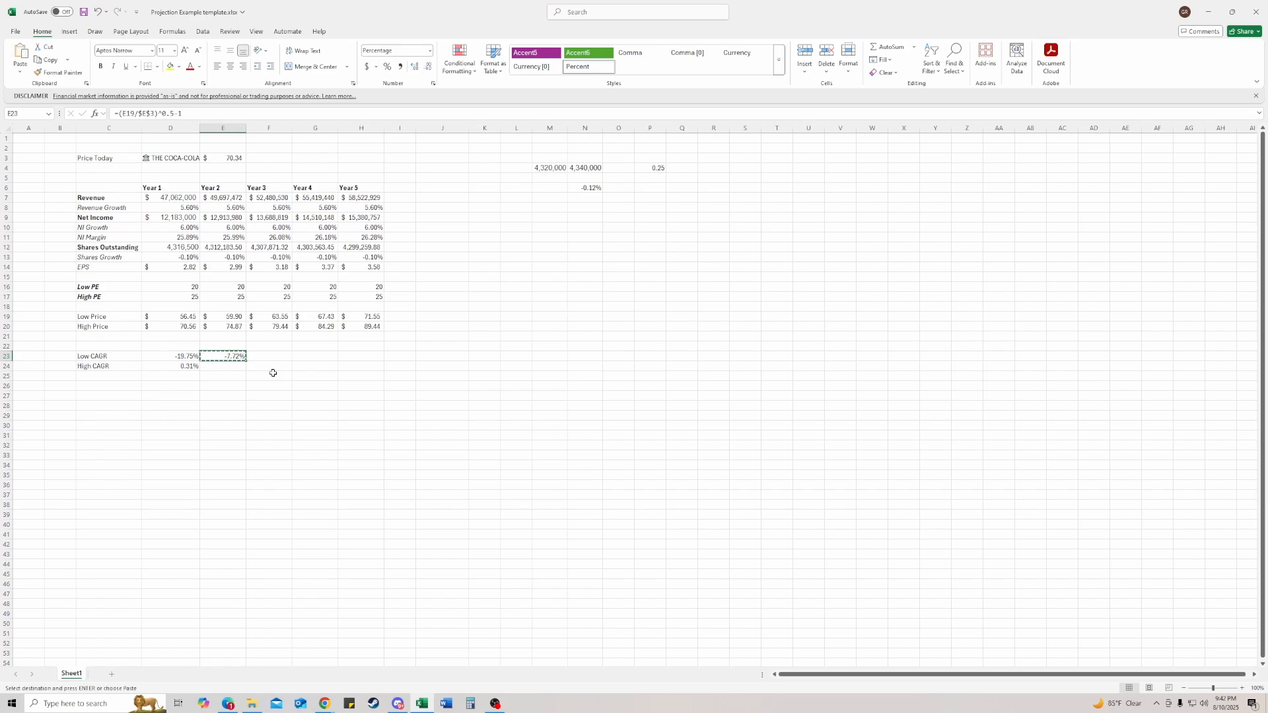
{"action": "key", "text": "Right"}
{"action": "key", "text": "shift+Right"}
{"action": "key", "text": "shift+Right"}
{"action": "key", "text": "ctrl+v"}
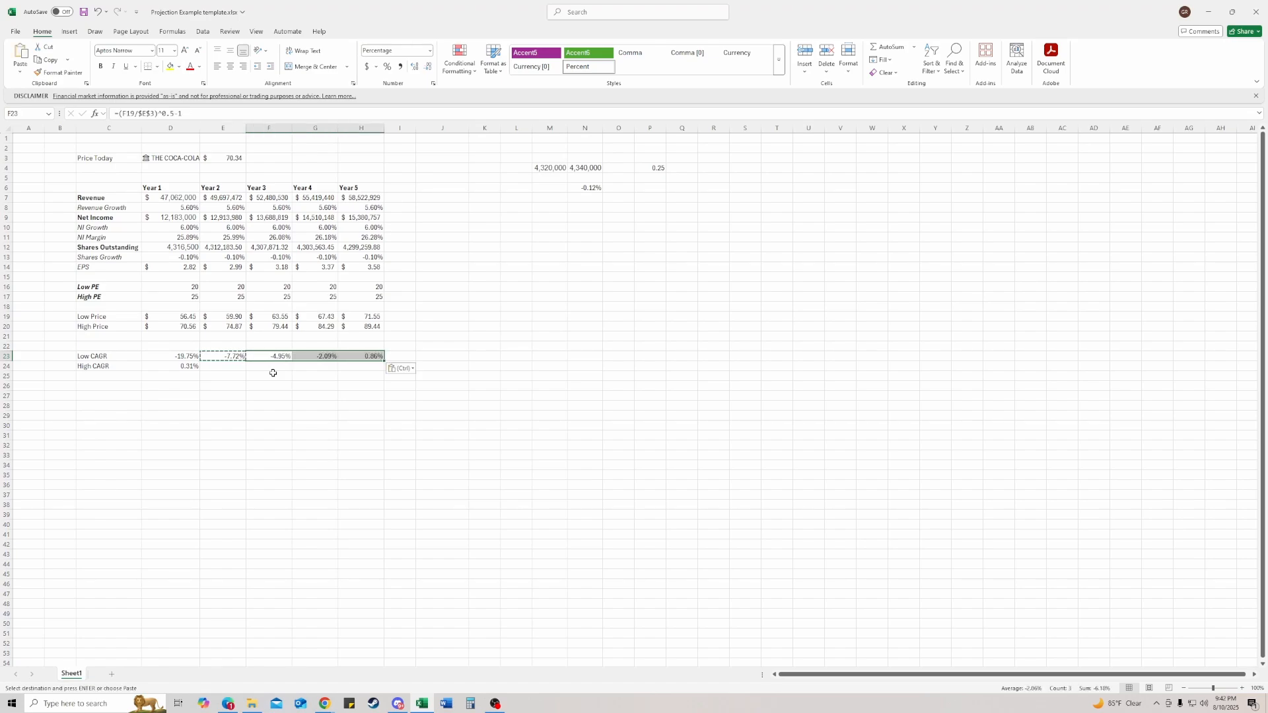
{"action": "key", "text": "shift+Left"}
{"action": "key", "text": "shift+Left"}
{"action": "key", "text": "F2"}
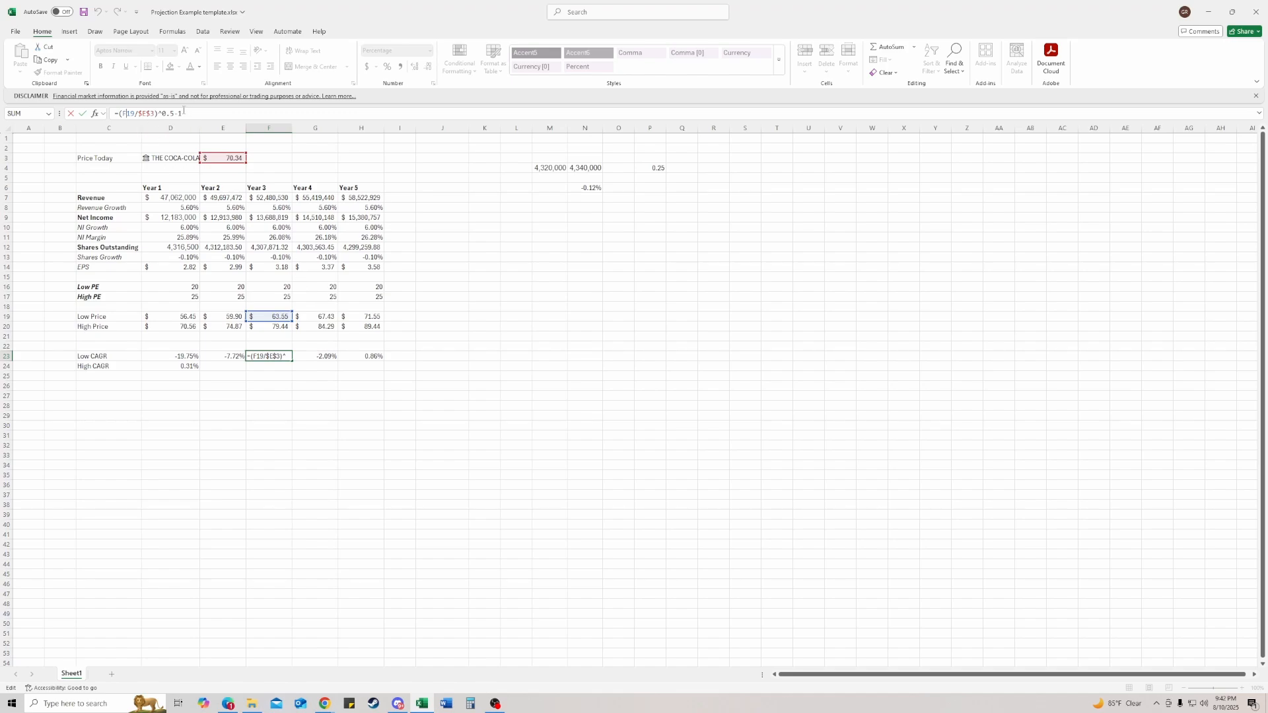
{"action": "key", "text": "Escape"}
{"action": "left_click", "coordinate": [281, 318]}
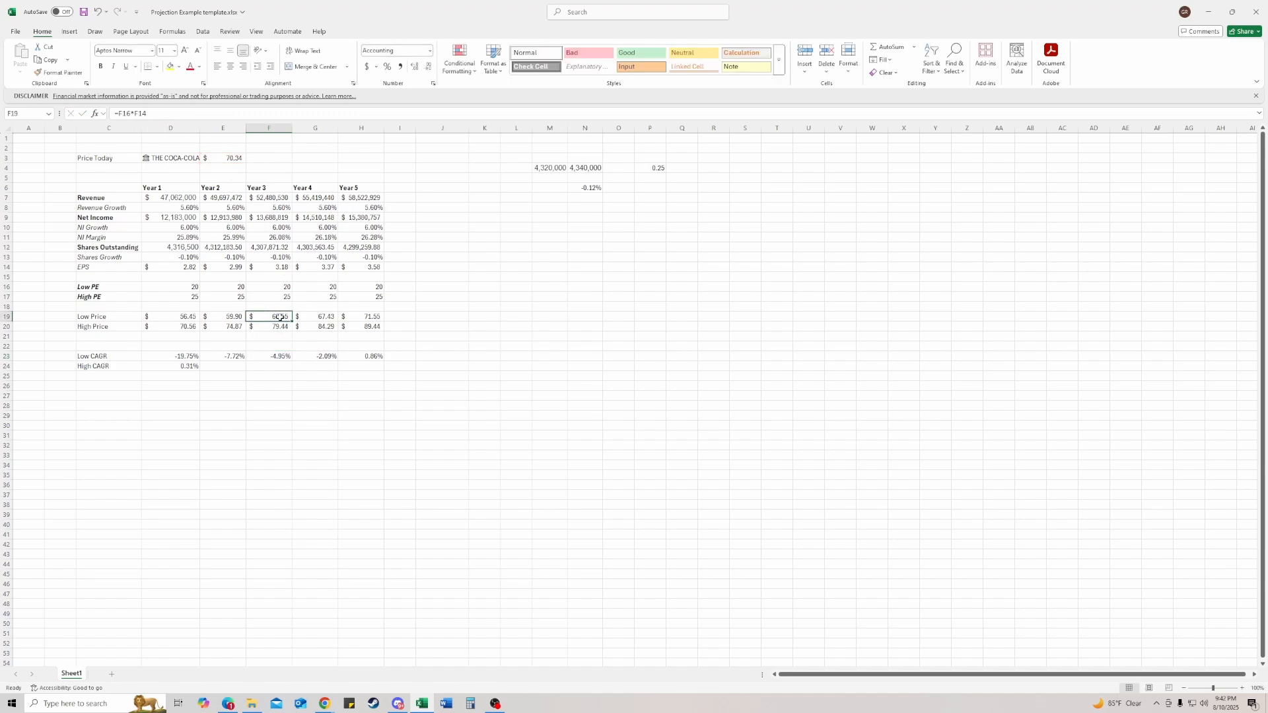
{"action": "left_click", "coordinate": [280, 354]}
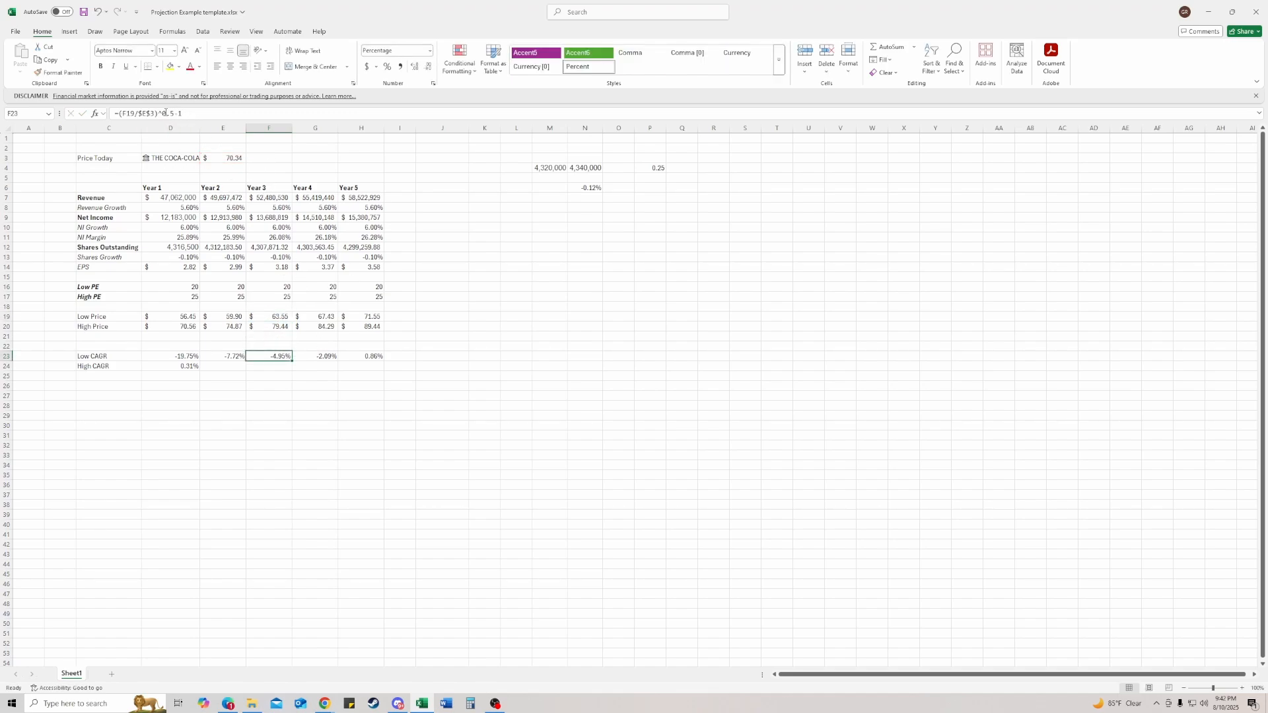
Calculate =1/3 in K13 and set the exponent of the Year 3 Low CAGR formula in F23 to 0.33333
{"action": "left_click", "coordinate": [486, 258]}
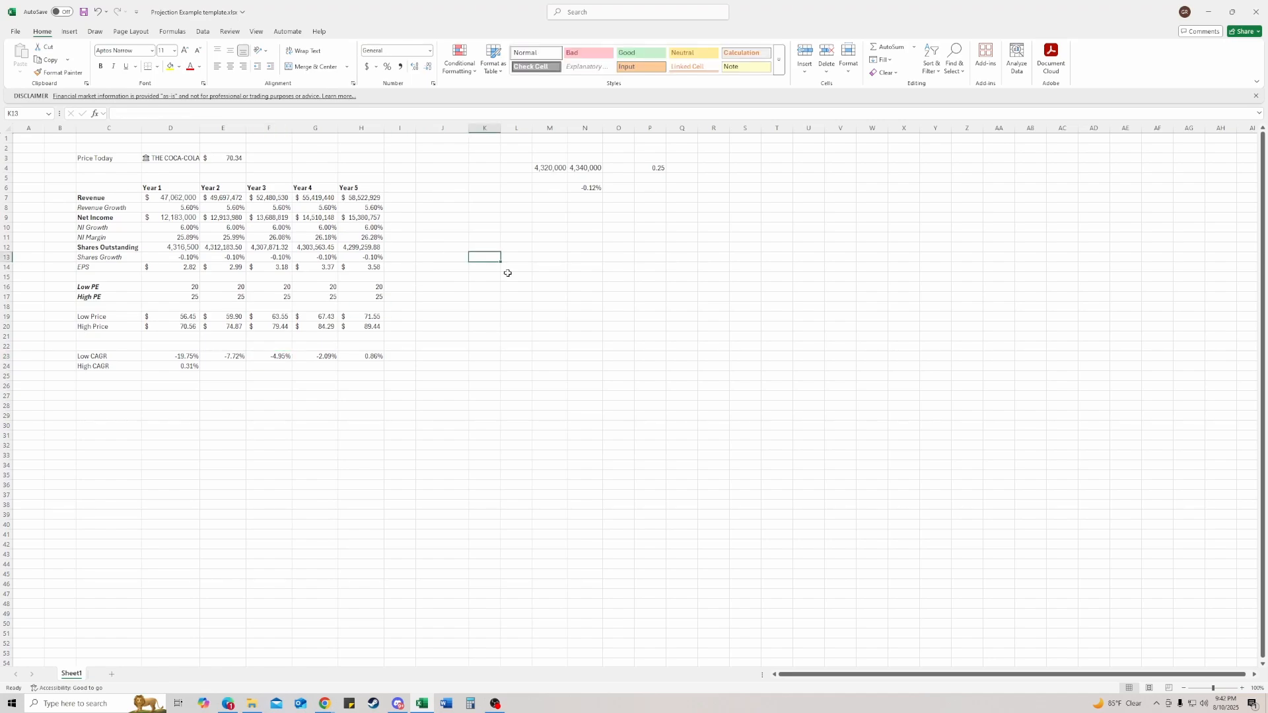
{"action": "type", "text": "=1/3"}
{"action": "key", "text": "Return"}
{"action": "left_click", "coordinate": [276, 357]}
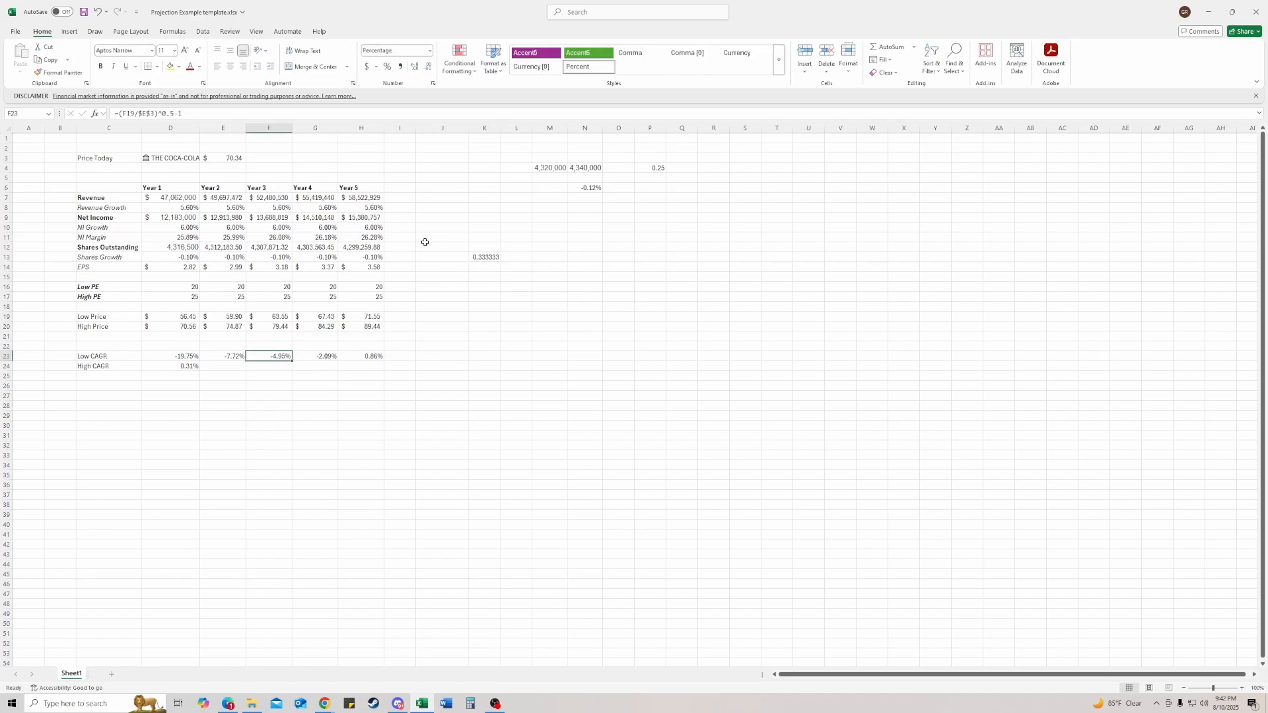
{"action": "left_click", "coordinate": [177, 114]}
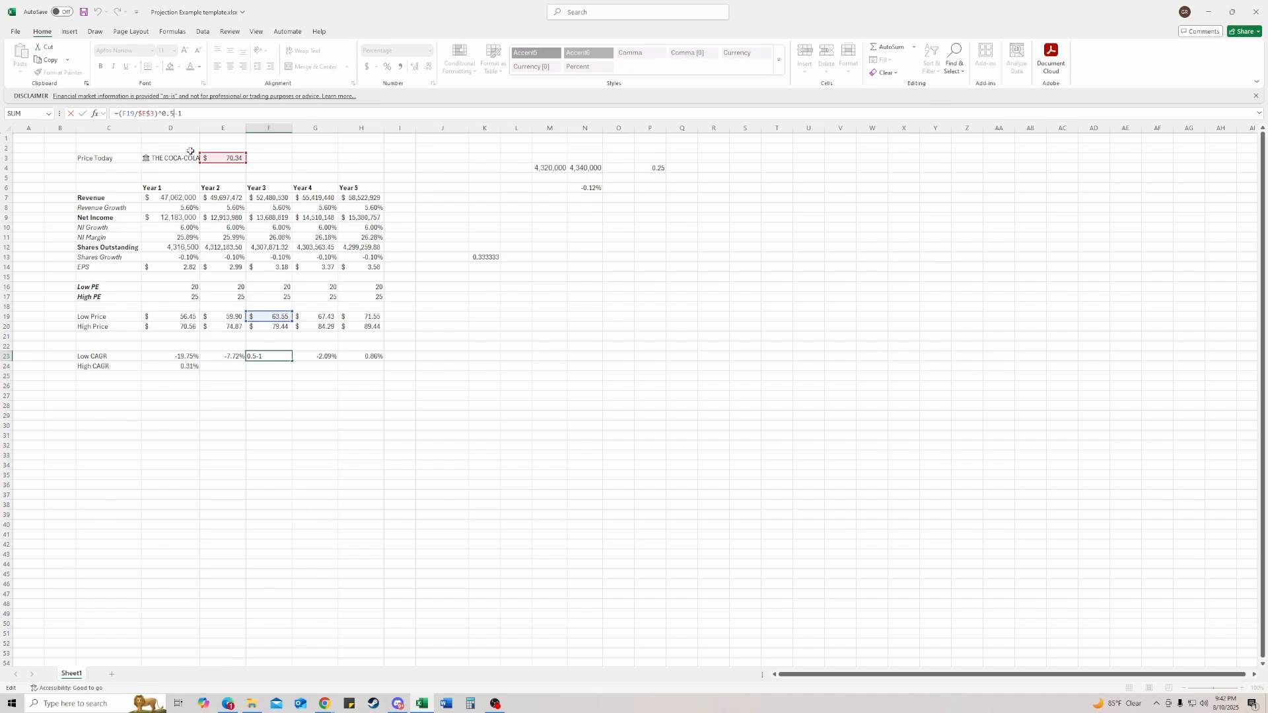
{"action": "key", "text": "BackSpace"}
{"action": "type", "text": "33333"}
{"action": "key", "text": "Tab"}
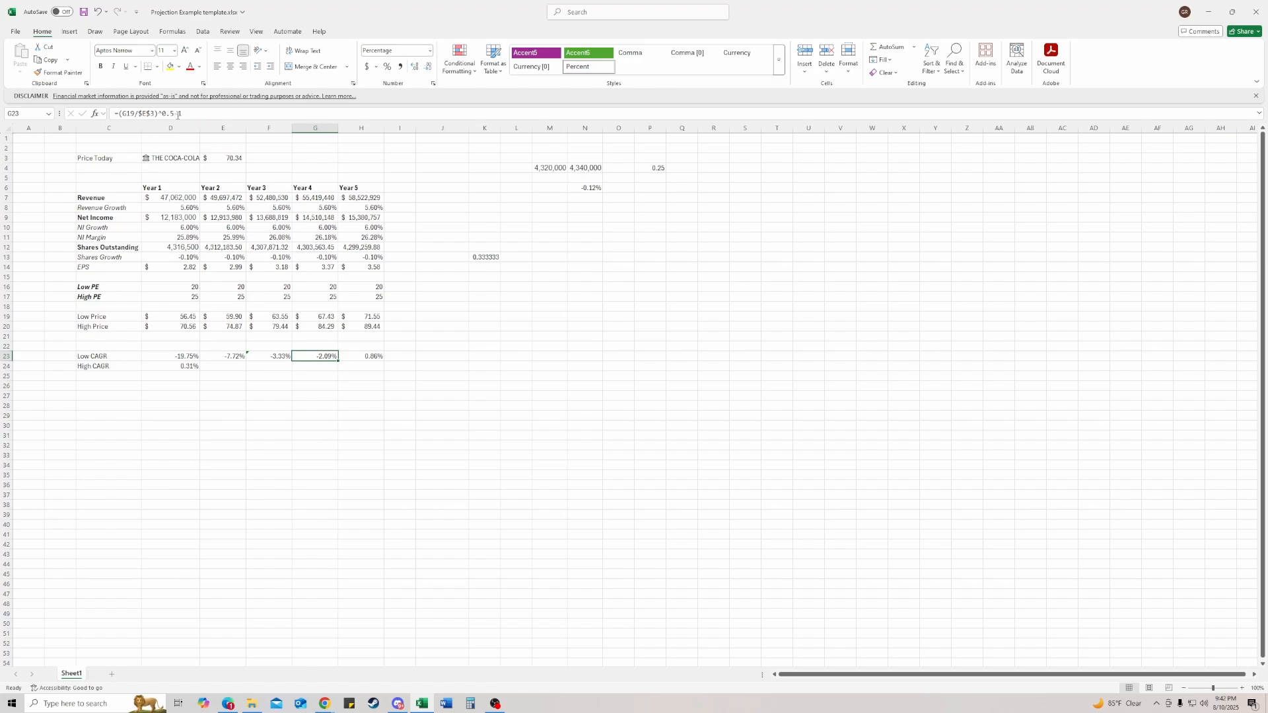
Set the exponent of the Year 4 Low CAGR formula in G23 to 0.25
{"action": "left_click", "coordinate": [175, 114]}
{"action": "key", "text": "BackSpace"}
{"action": "type", "text": "25"}
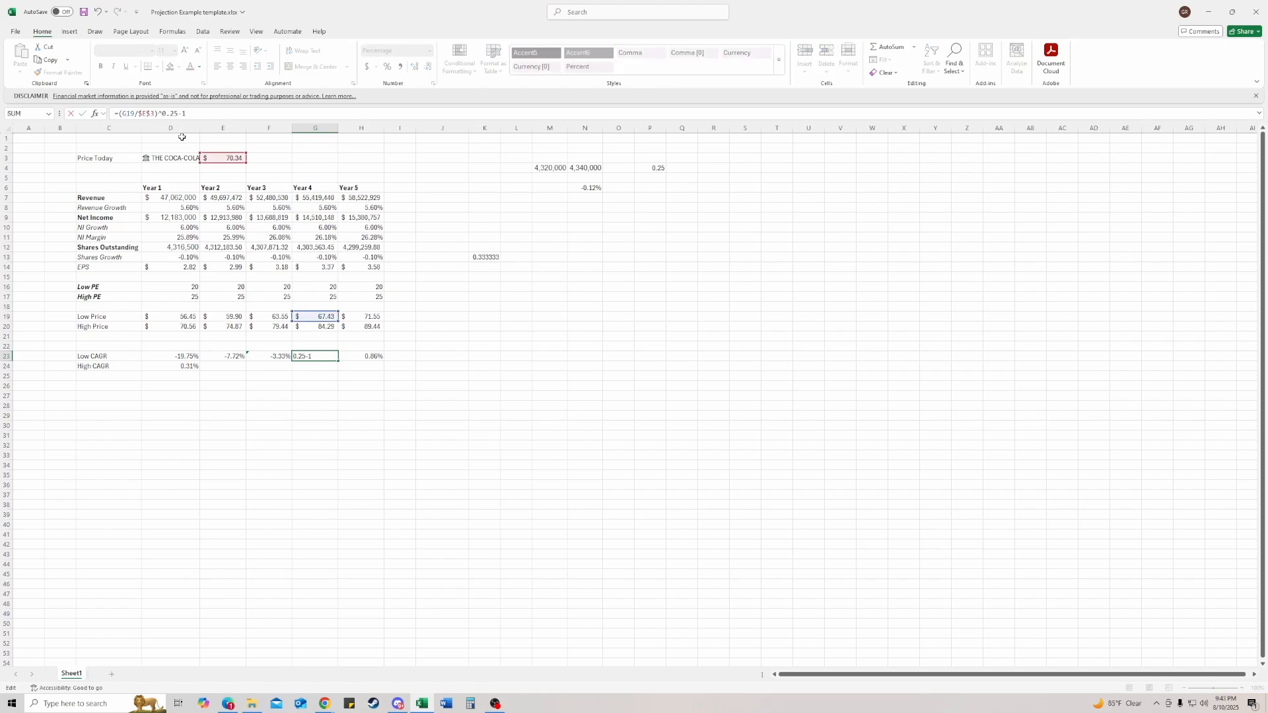
{"action": "key", "text": "Tab"}
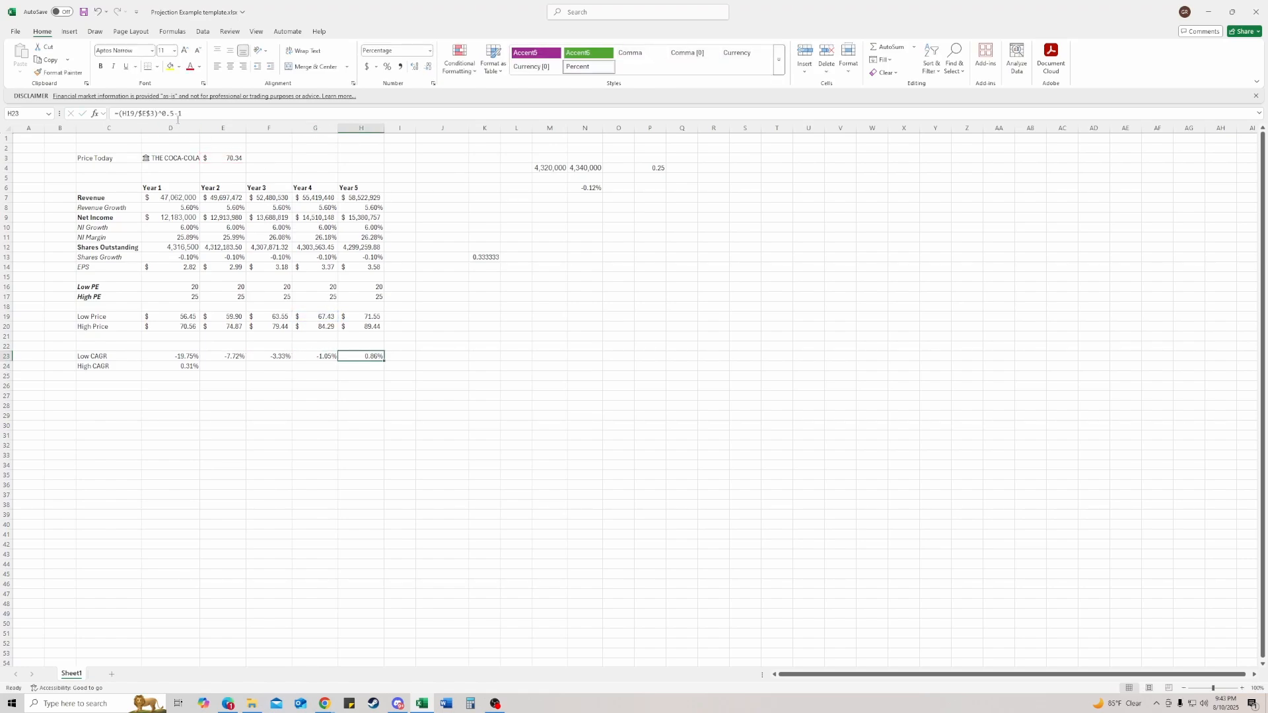
Set the exponent of the Year 5 Low CAGR formula in H23 to 0.2 and return to the Year 2 cell E23
{"action": "left_click", "coordinate": [171, 114]}
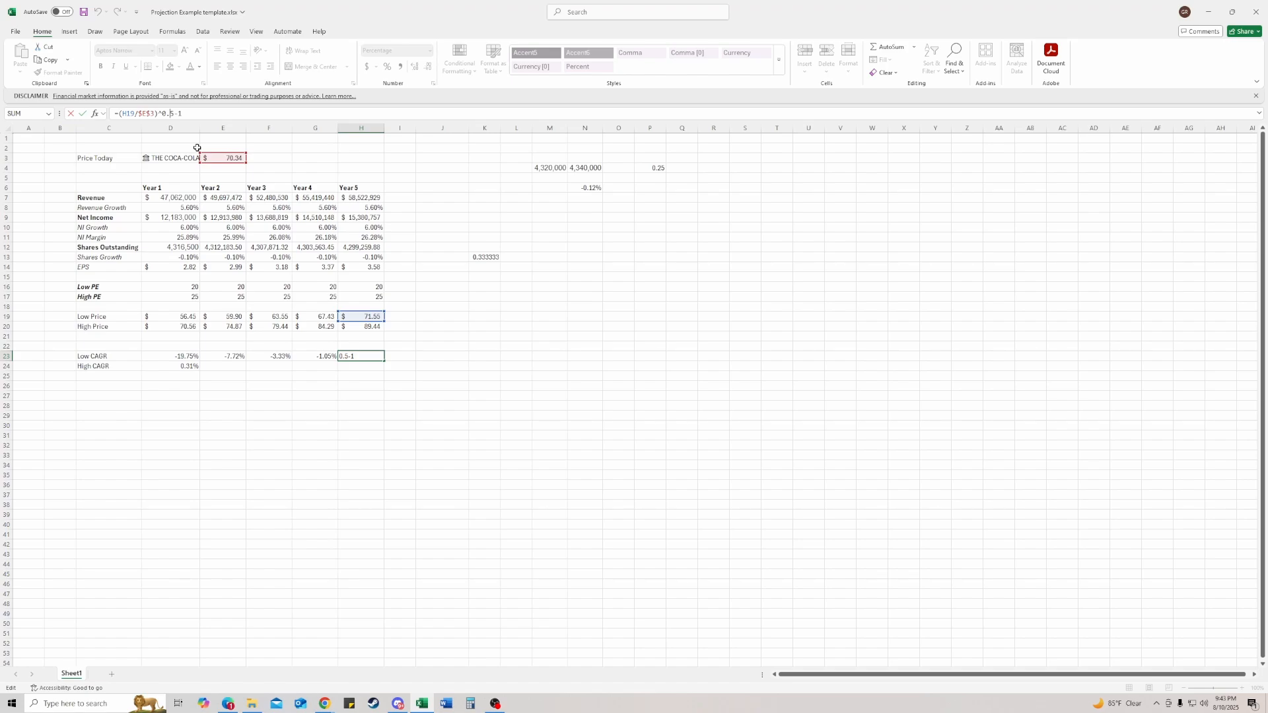
{"action": "key", "text": "BackSpace"}
{"action": "type", "text": "2"}
{"action": "key", "text": "Return"}
{"action": "key", "text": "Up"}
{"action": "key", "text": "Left"}
{"action": "key", "text": "Left"}
{"action": "key", "text": "Left"}
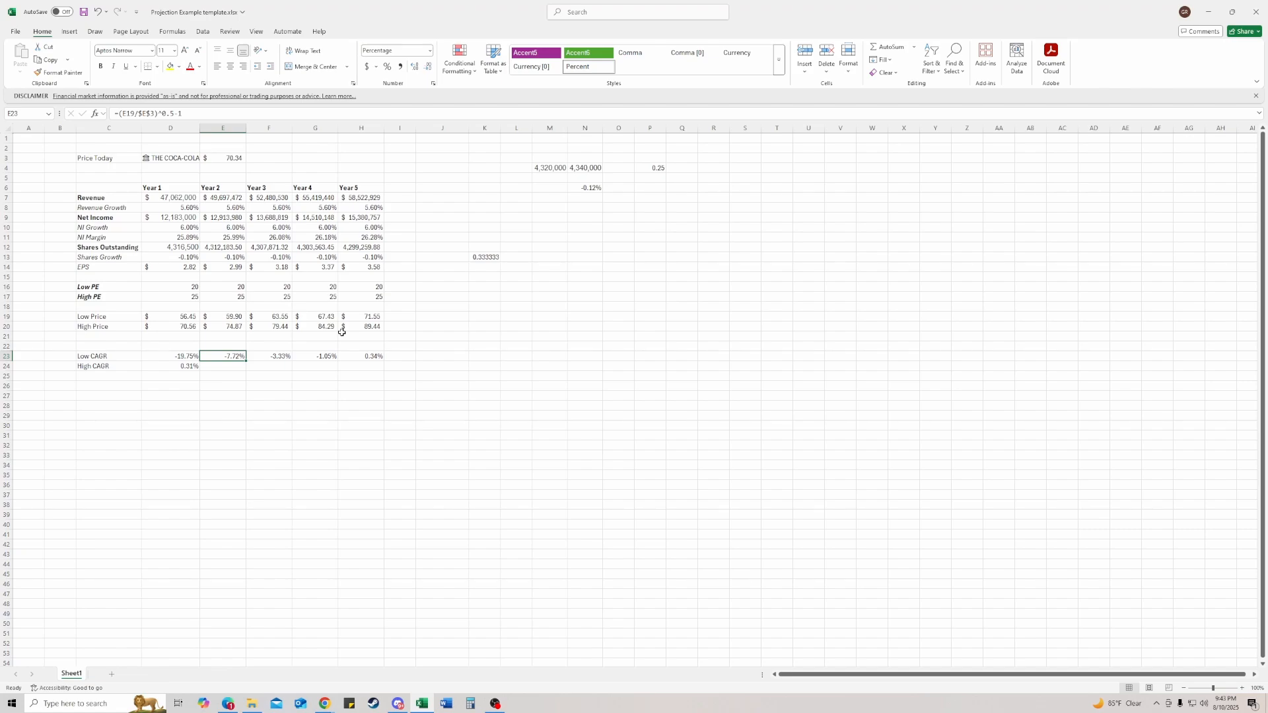
Copy the Year 2 Low CAGR formula from E23 into the High CAGR cell E24 and check its cell references
{"action": "left_click", "coordinate": [259, 356]}
{"action": "left_click", "coordinate": [329, 356]}
{"action": "left_click", "coordinate": [366, 356]}
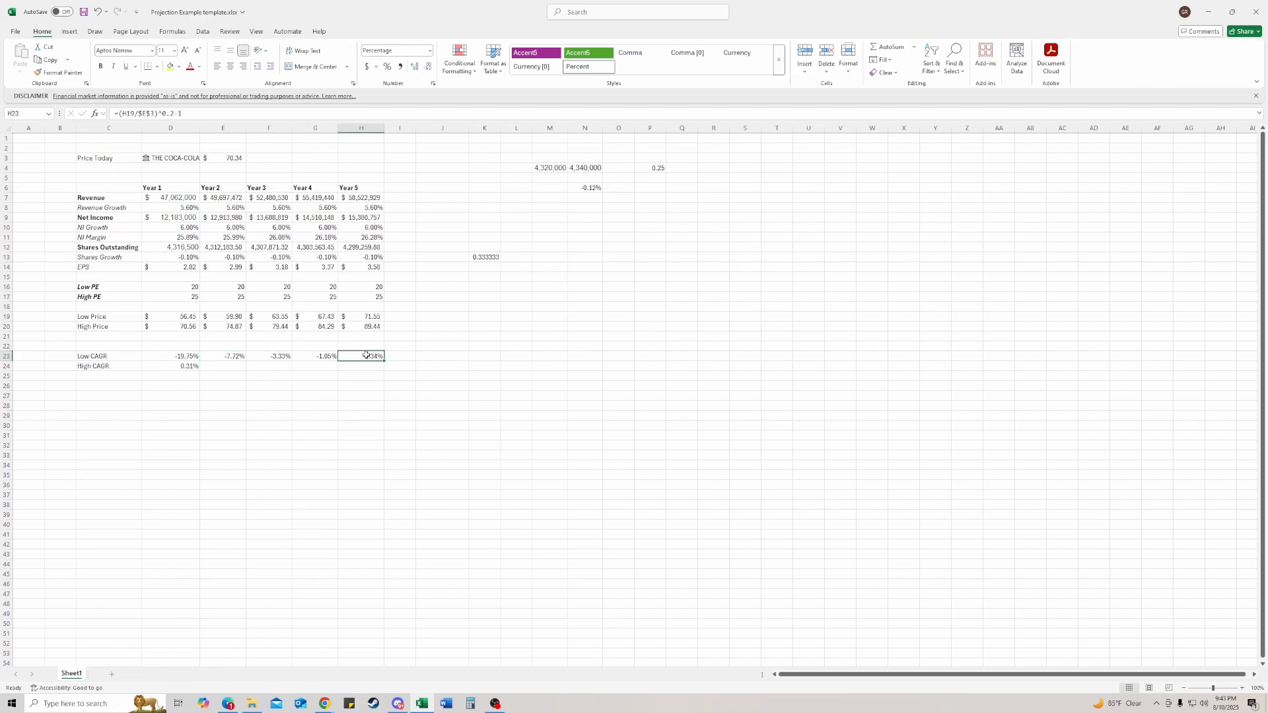
{"action": "left_click", "coordinate": [225, 355]}
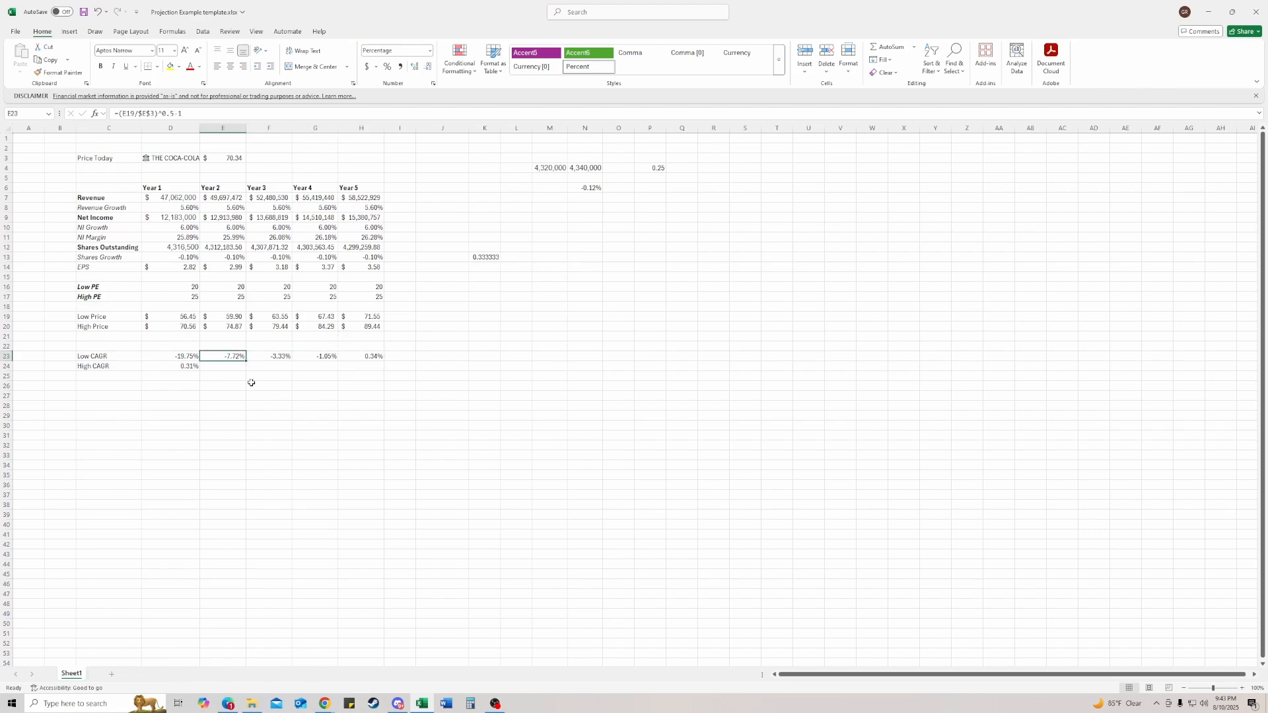
{"action": "key", "text": "ctrl+c"}
{"action": "key", "text": "Down"}
{"action": "key", "text": "ctrl+v"}
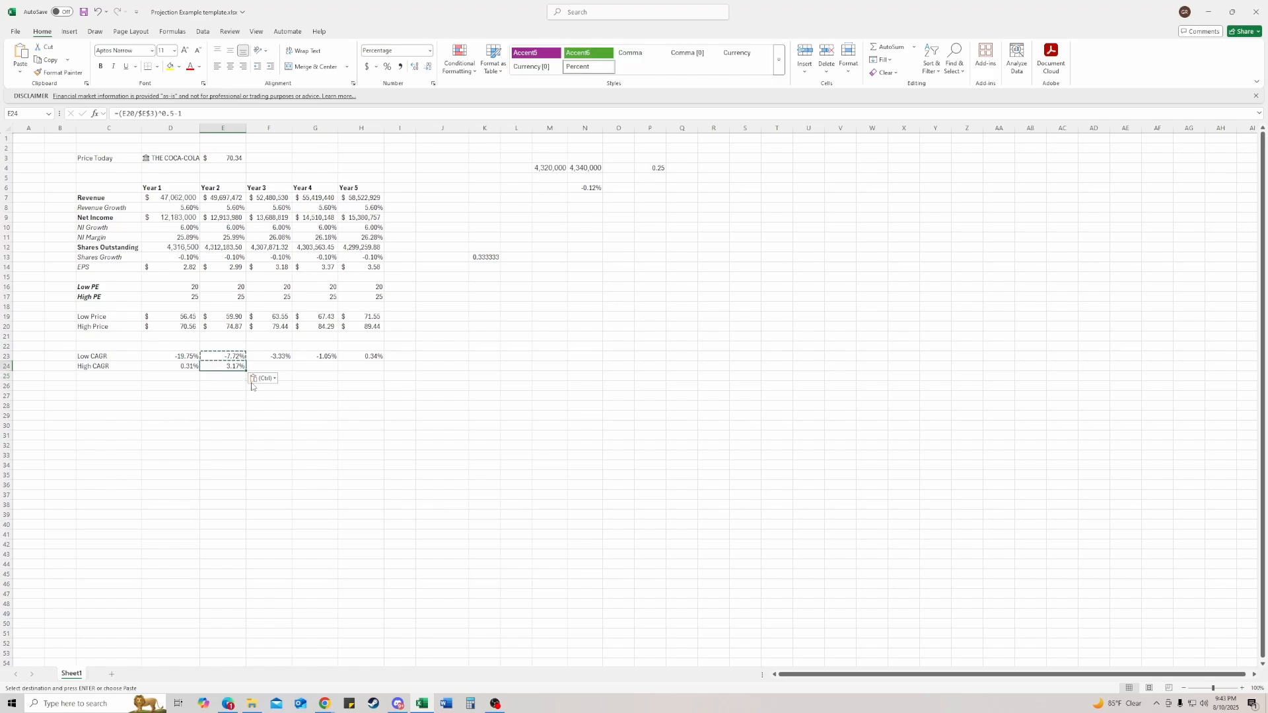
{"action": "key", "text": "F2"}
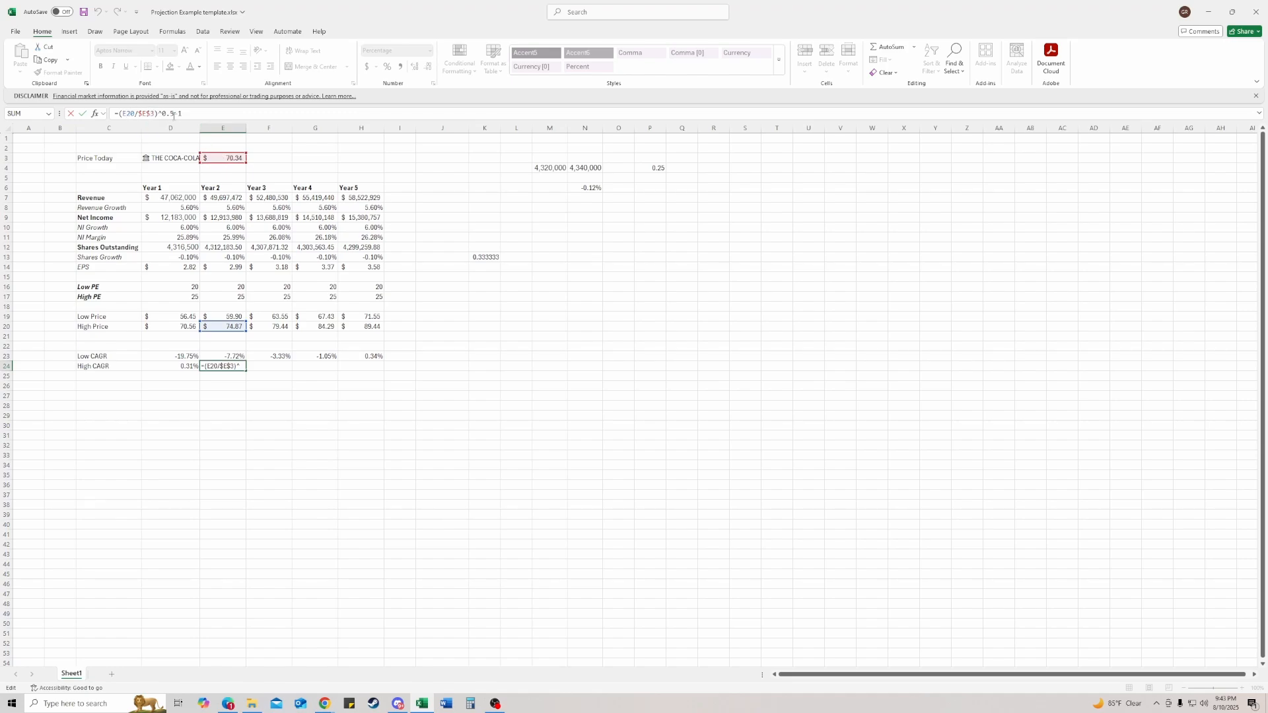
{"action": "key", "text": "ctrl+Return"}
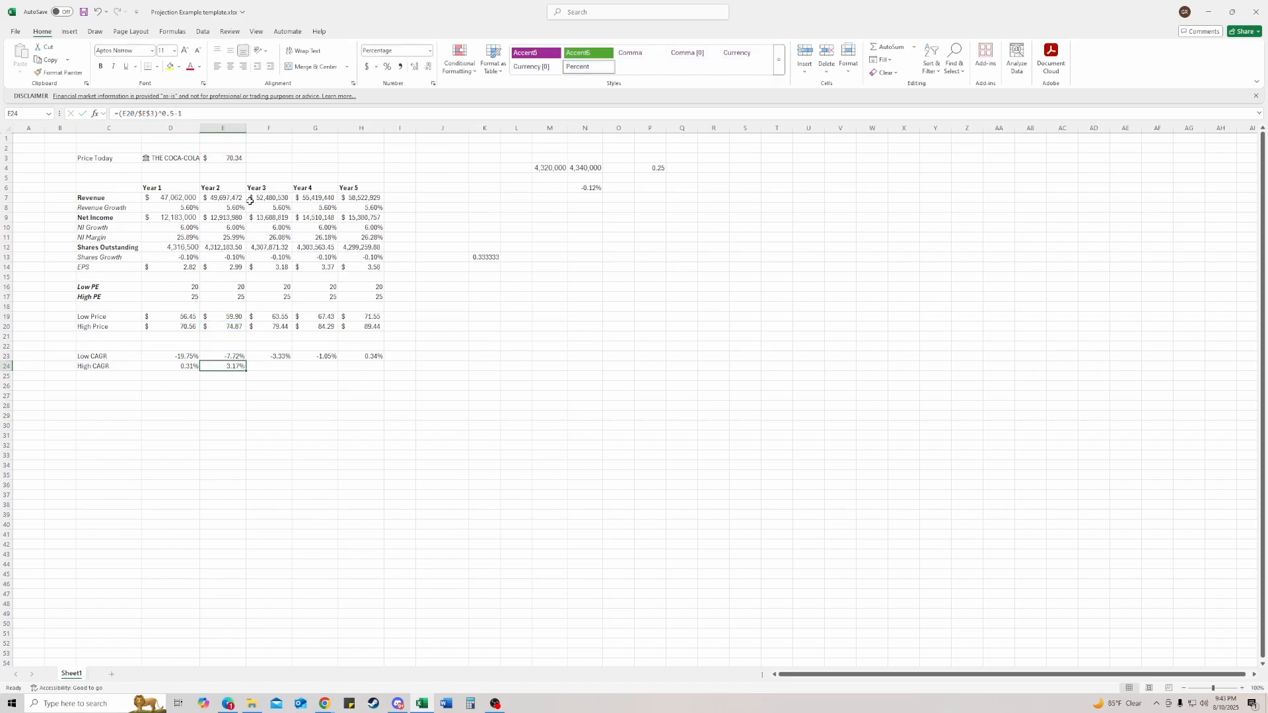
Copy the Low CAGR formulas for Years 2 through 5 in E23:H23 to the High CAGR row, E24:H24
{"action": "key", "text": "Up"}
{"action": "key", "text": "shift+Right"}
{"action": "key", "text": "shift+Right"}
{"action": "key", "text": "shift+Right"}
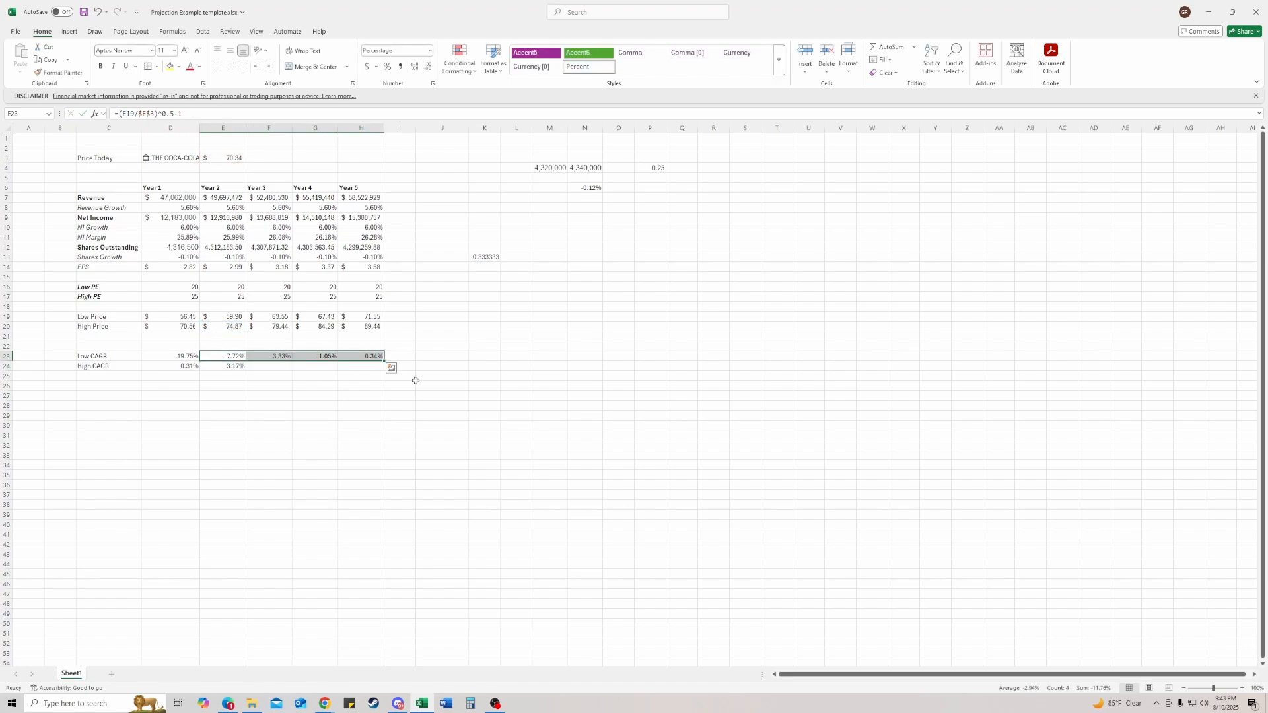
{"action": "key", "text": "ctrl+c"}
{"action": "key", "text": "Down"}
{"action": "key", "text": "ctrl+v"}
Check the price references and exponents of the High CAGR formulas in E24 through H24
{"action": "key", "text": "Right"}
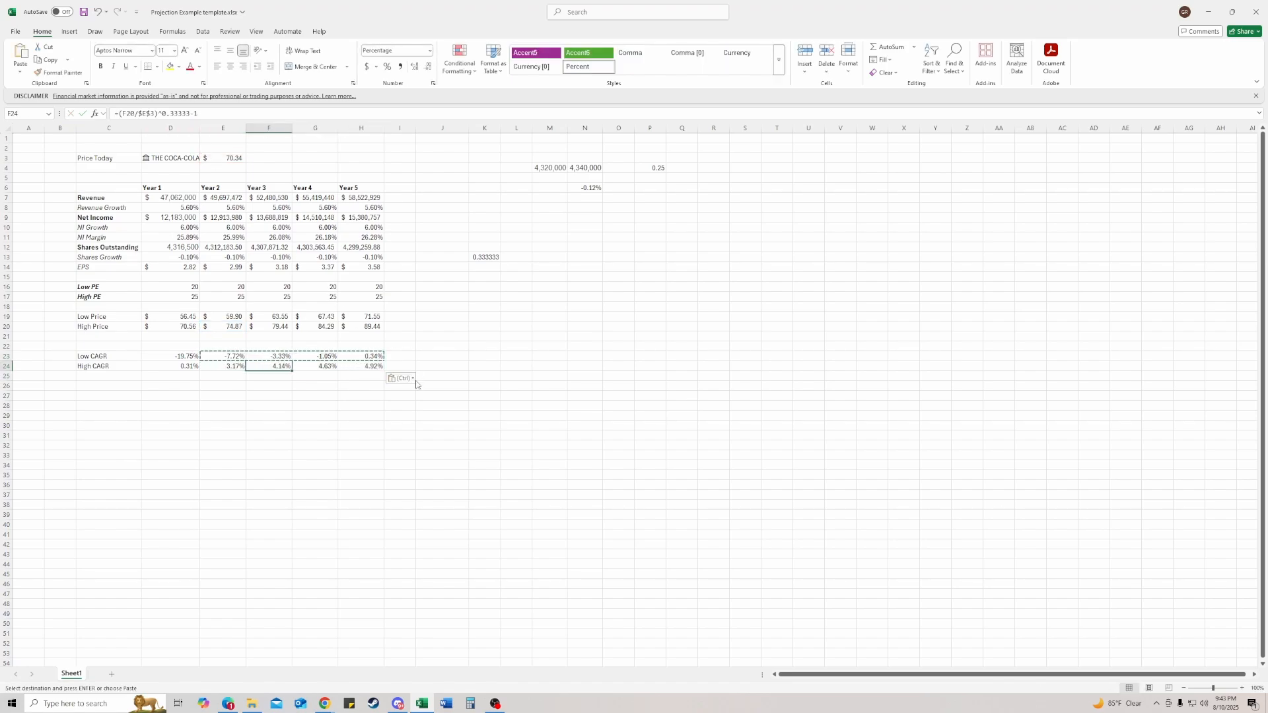
{"action": "key", "text": "Left"}
{"action": "left_click", "coordinate": [125, 116]}
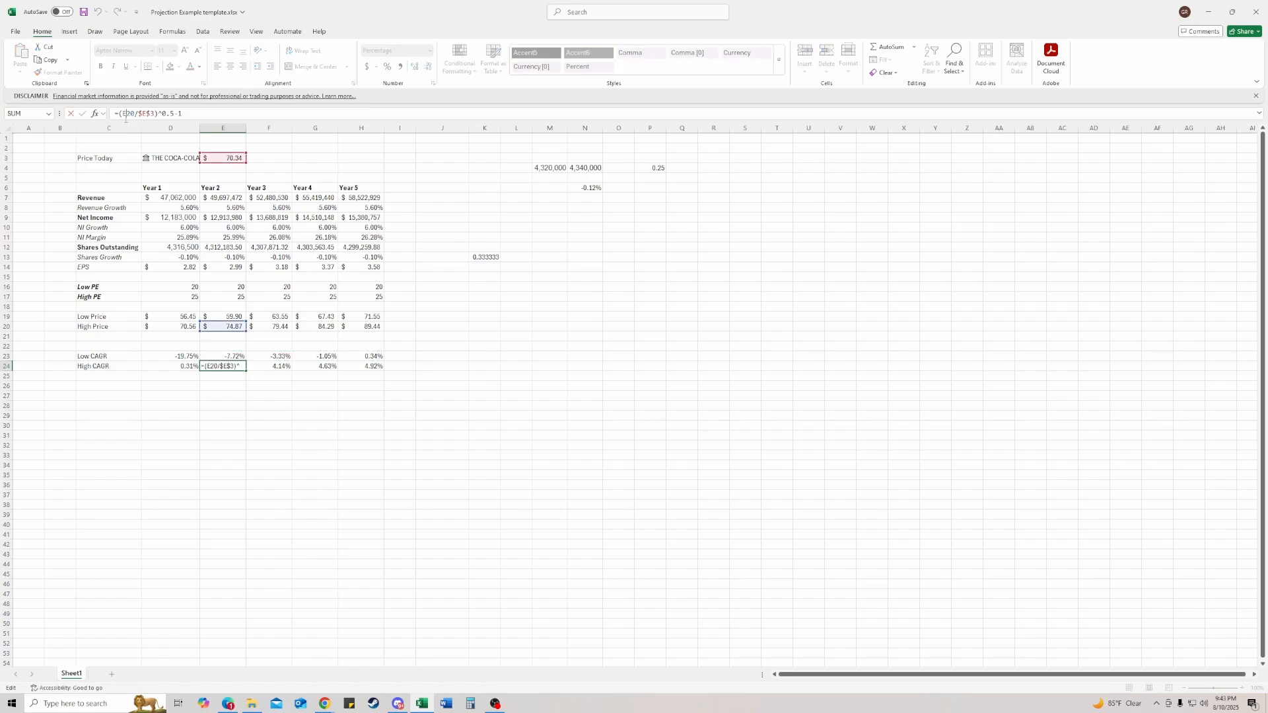
{"action": "key", "text": "Escape"}
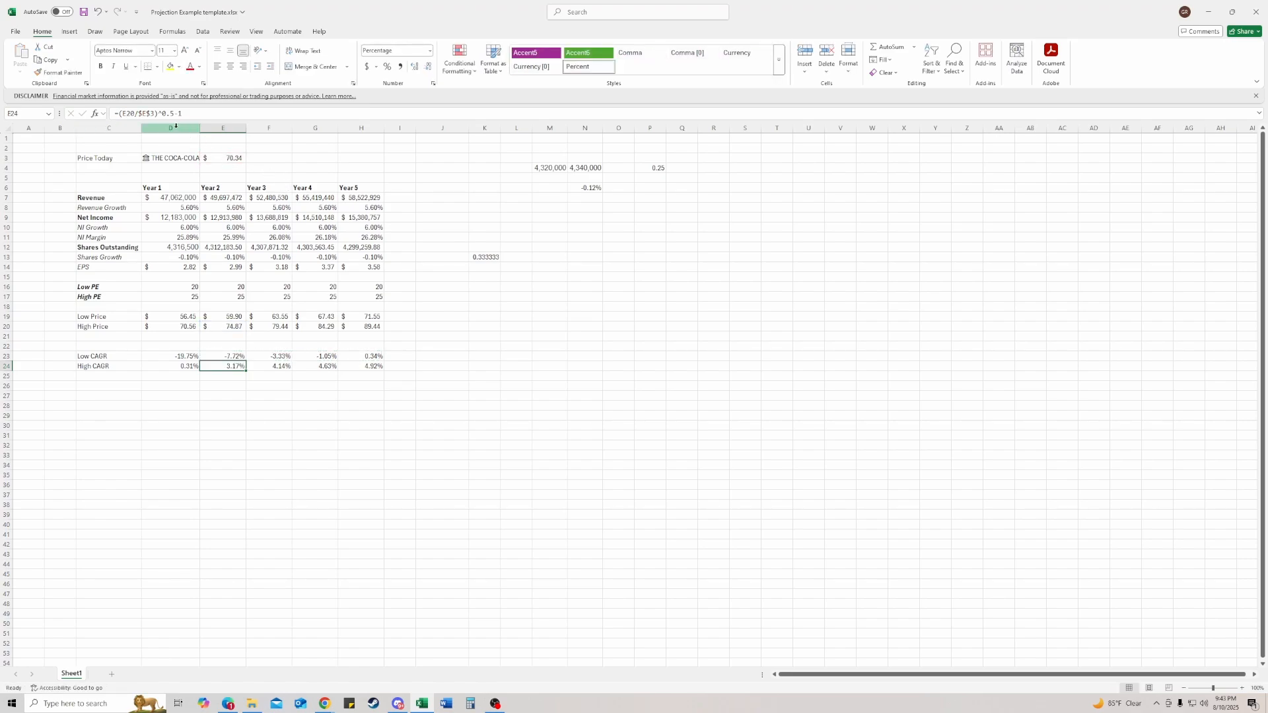
{"action": "key", "text": "Right"}
{"action": "left_click", "coordinate": [130, 114]}
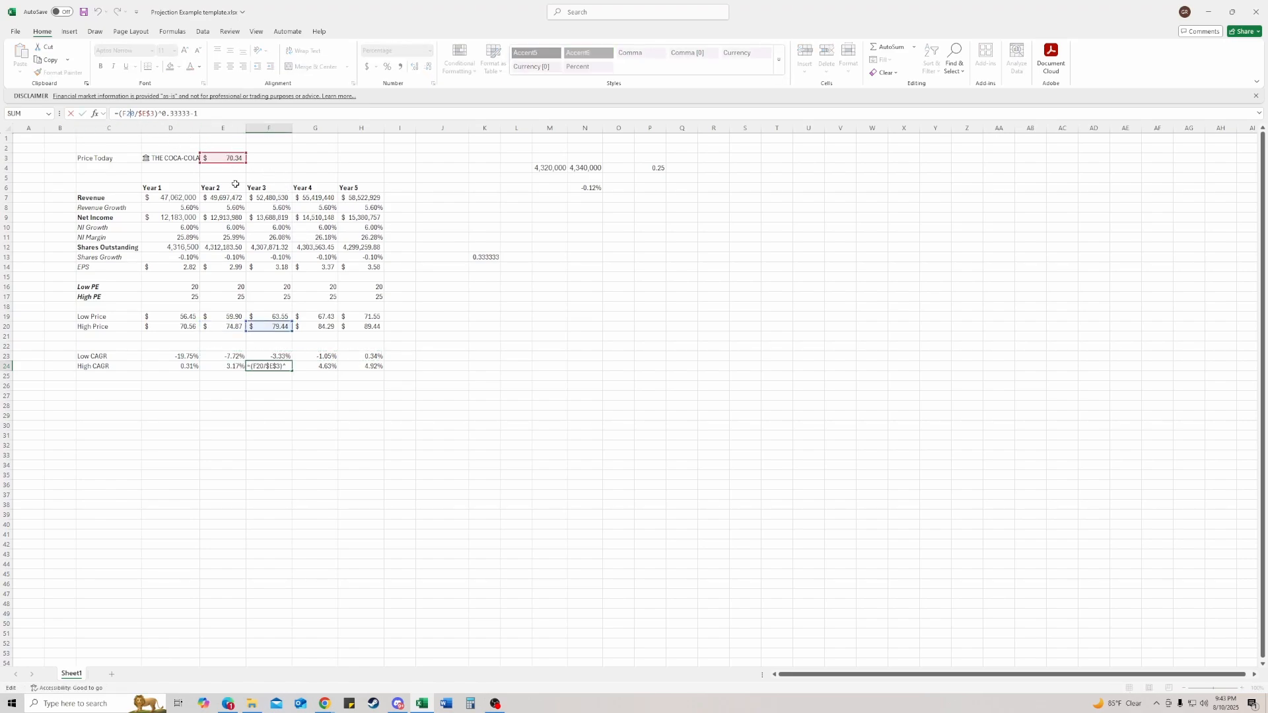
{"action": "key", "text": "Escape"}
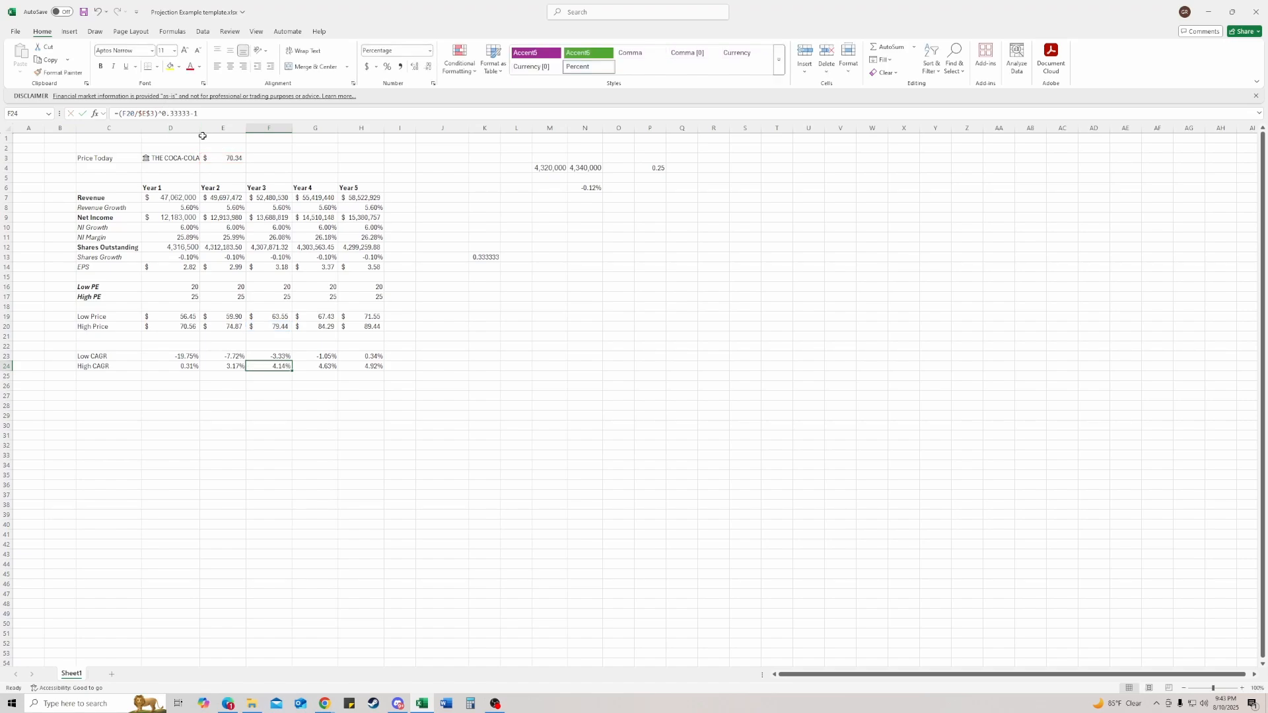
{"action": "key", "text": "Right"}
{"action": "left_click", "coordinate": [165, 113]}
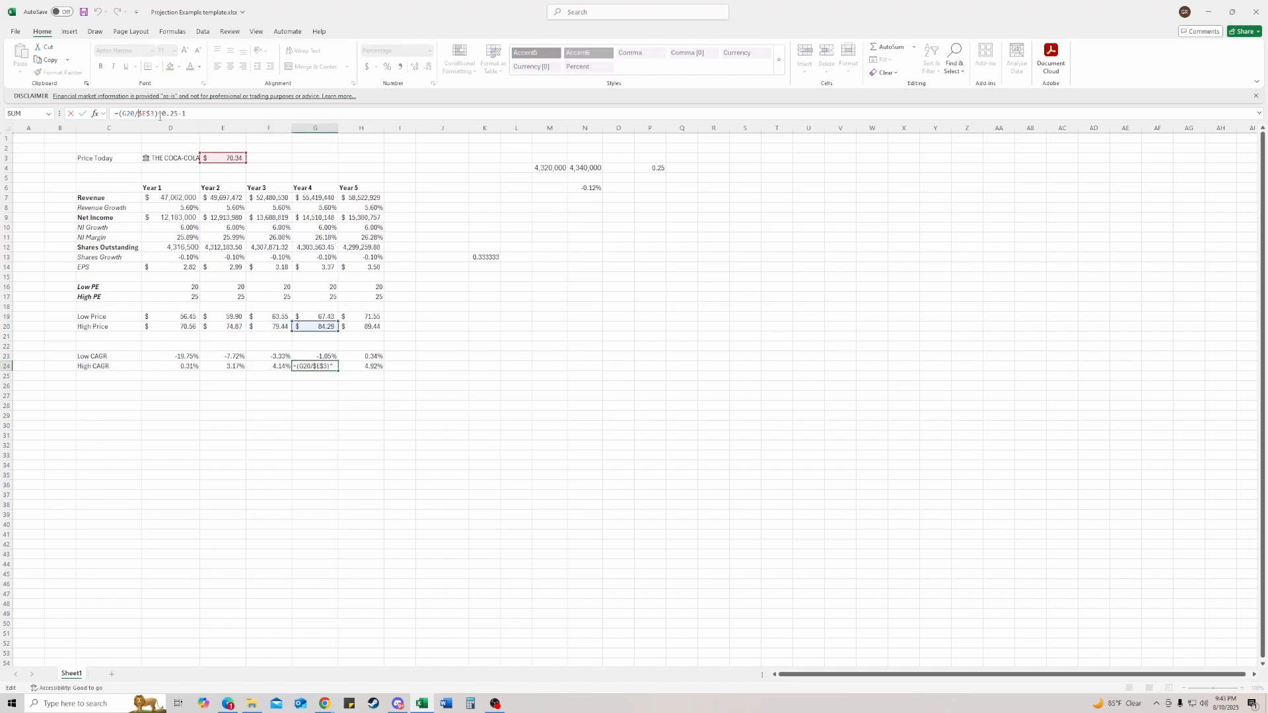
{"action": "key", "text": "Escape"}
{"action": "key", "text": "Right"}
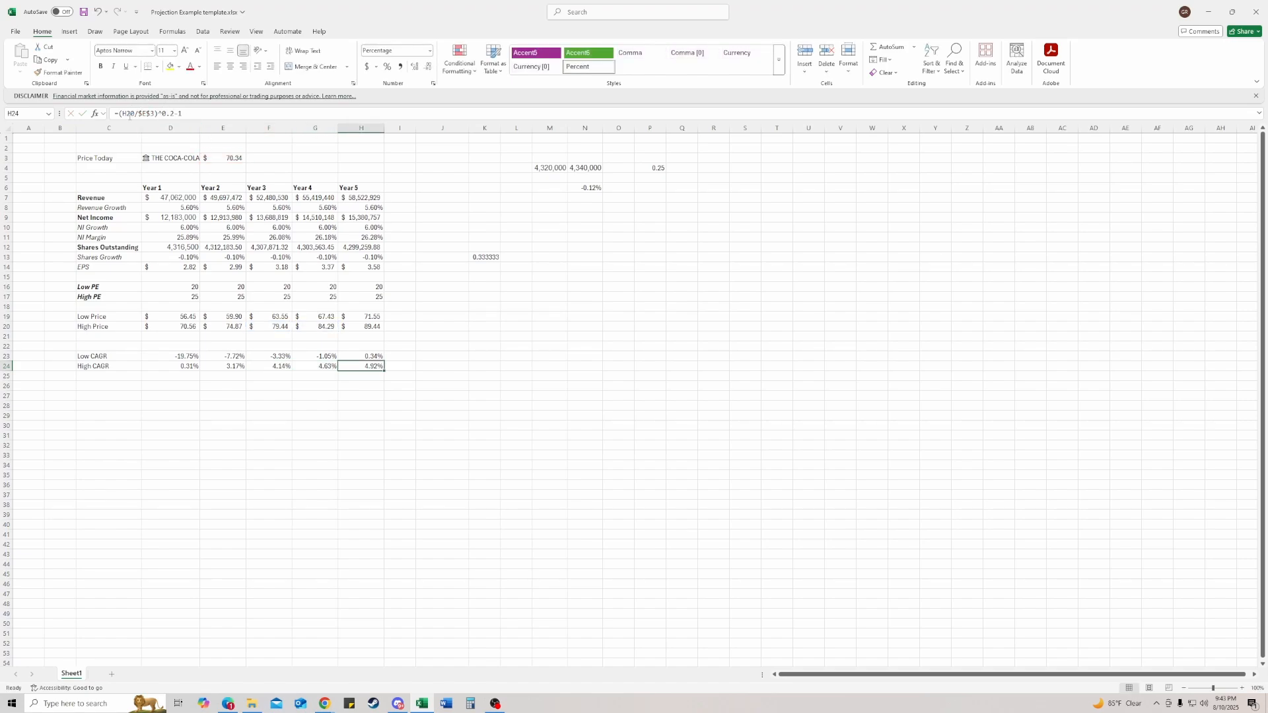
{"action": "left_click", "coordinate": [130, 113]}
{"action": "key", "text": "Escape"}
Review the finished projection table, including the Shares Growth row and the Year 5 Low and High CAGR
{"action": "left_click_drag", "start_coordinate": [365, 359], "coordinate": [383, 398]}
{"action": "left_click", "coordinate": [401, 357]}
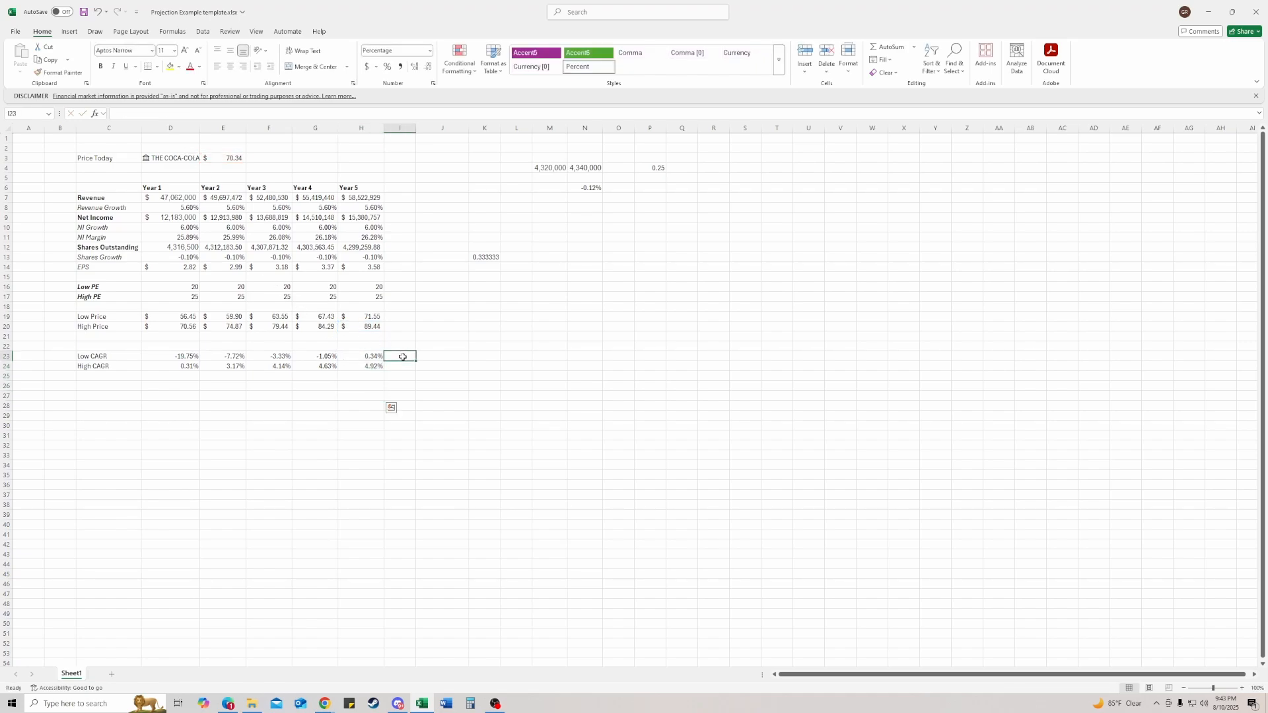
{"action": "left_click", "coordinate": [374, 366]}
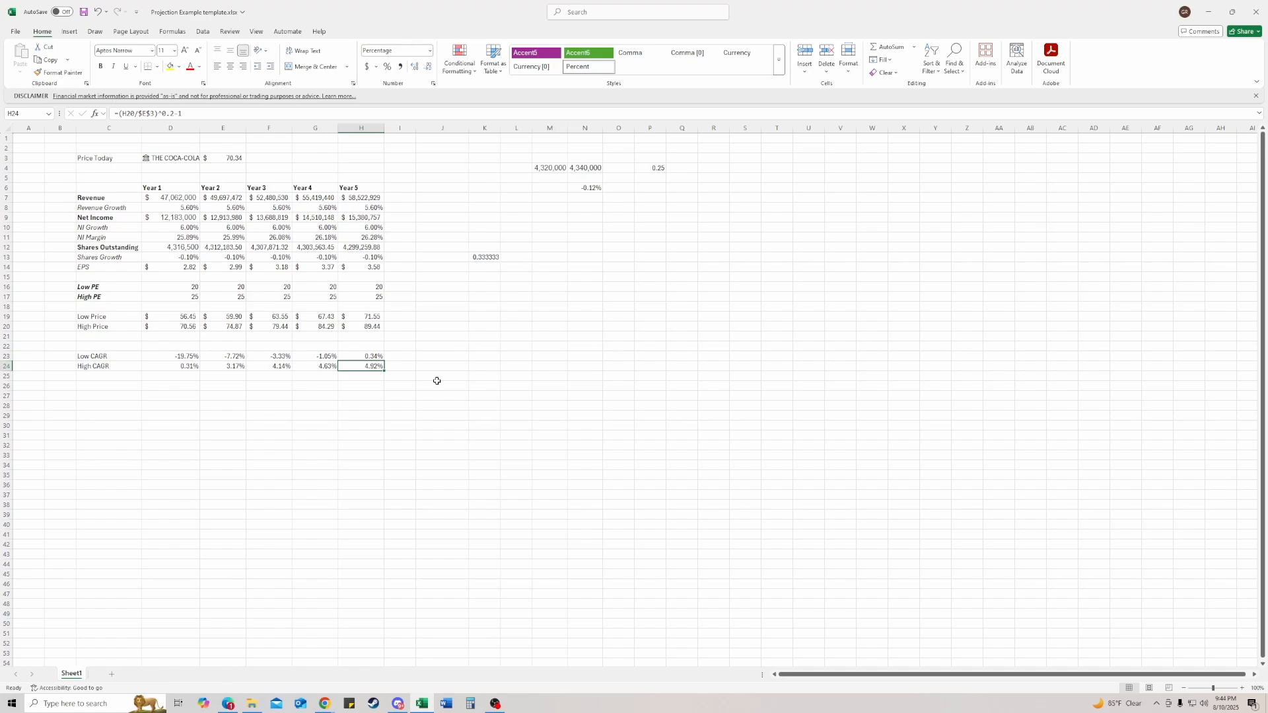
{"action": "left_click_drag", "start_coordinate": [443, 188], "coordinate": [60, 370]}
{"action": "left_click", "coordinate": [317, 428]}
{"action": "left_click", "coordinate": [362, 376]}
{"action": "left_click", "coordinate": [361, 366]}
{"action": "left_click", "coordinate": [400, 367]}
{"action": "left_click", "coordinate": [441, 368]}
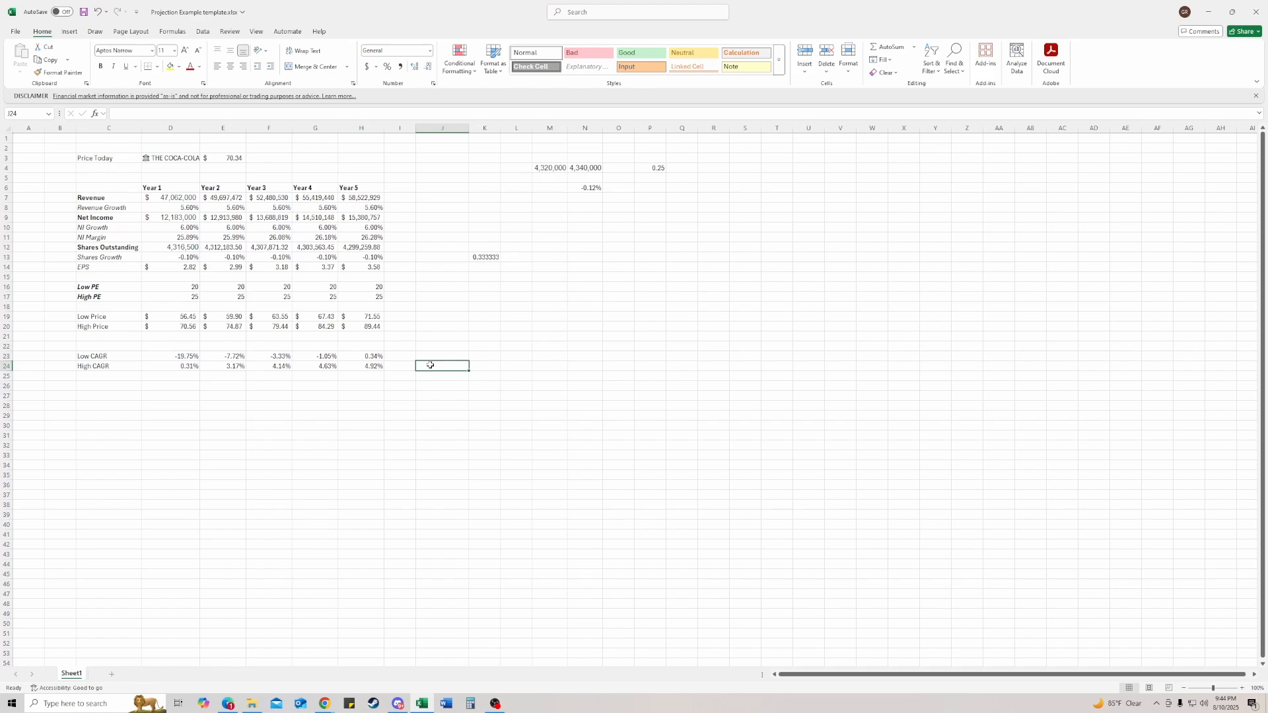
{"action": "double_click", "coordinate": [426, 369]}
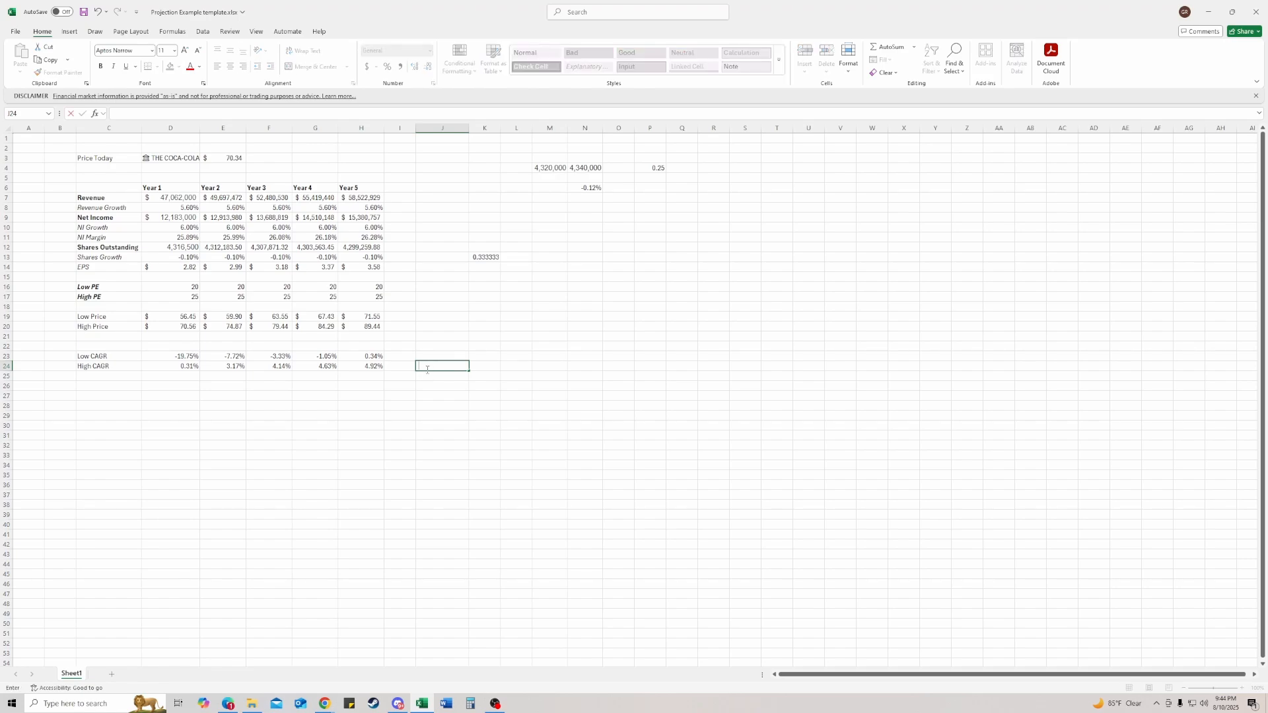
{"action": "double_click", "coordinate": [425, 394]}
{"action": "left_click", "coordinate": [438, 408]}
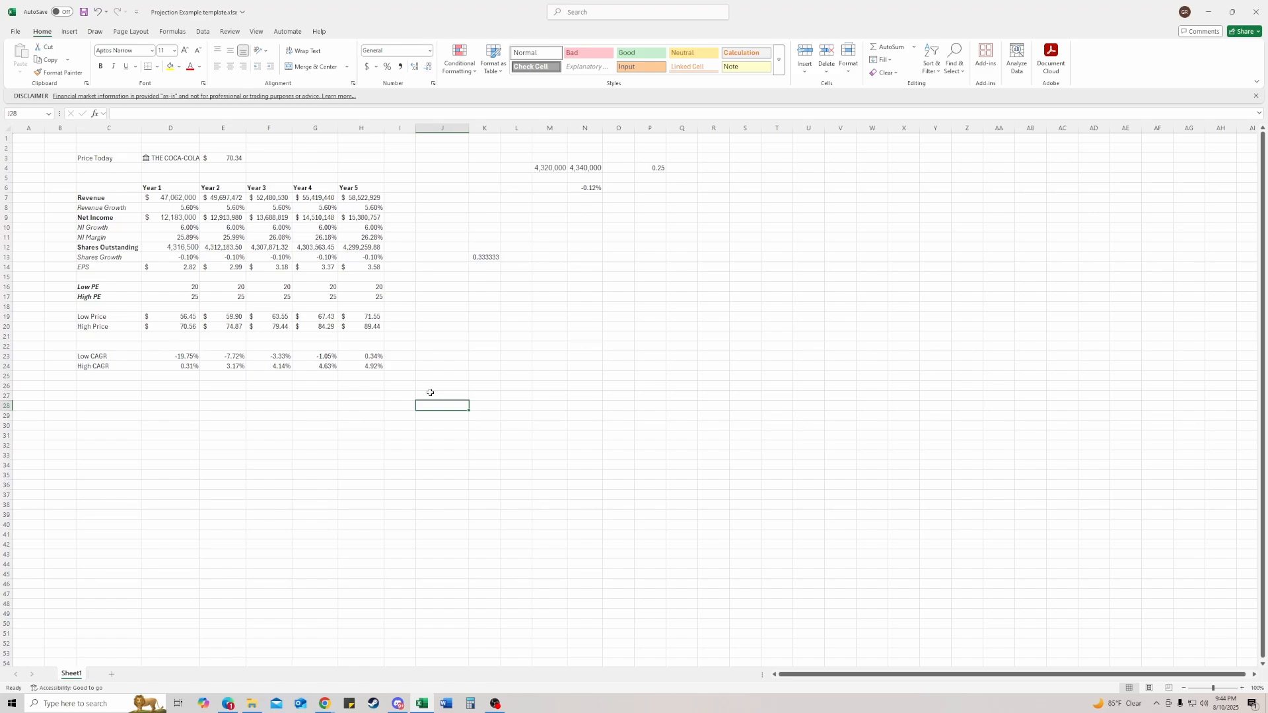
{"action": "left_click_drag", "start_coordinate": [149, 258], "coordinate": [378, 262]}
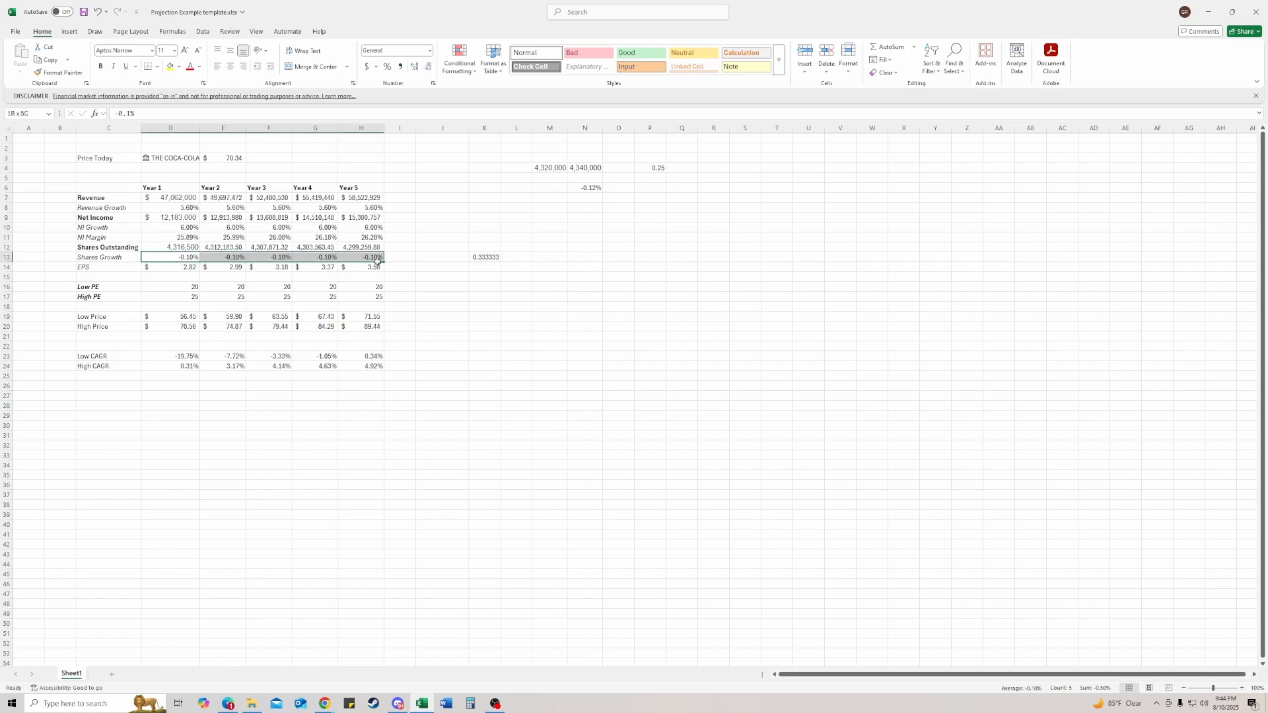
{"action": "left_click", "coordinate": [430, 297]}
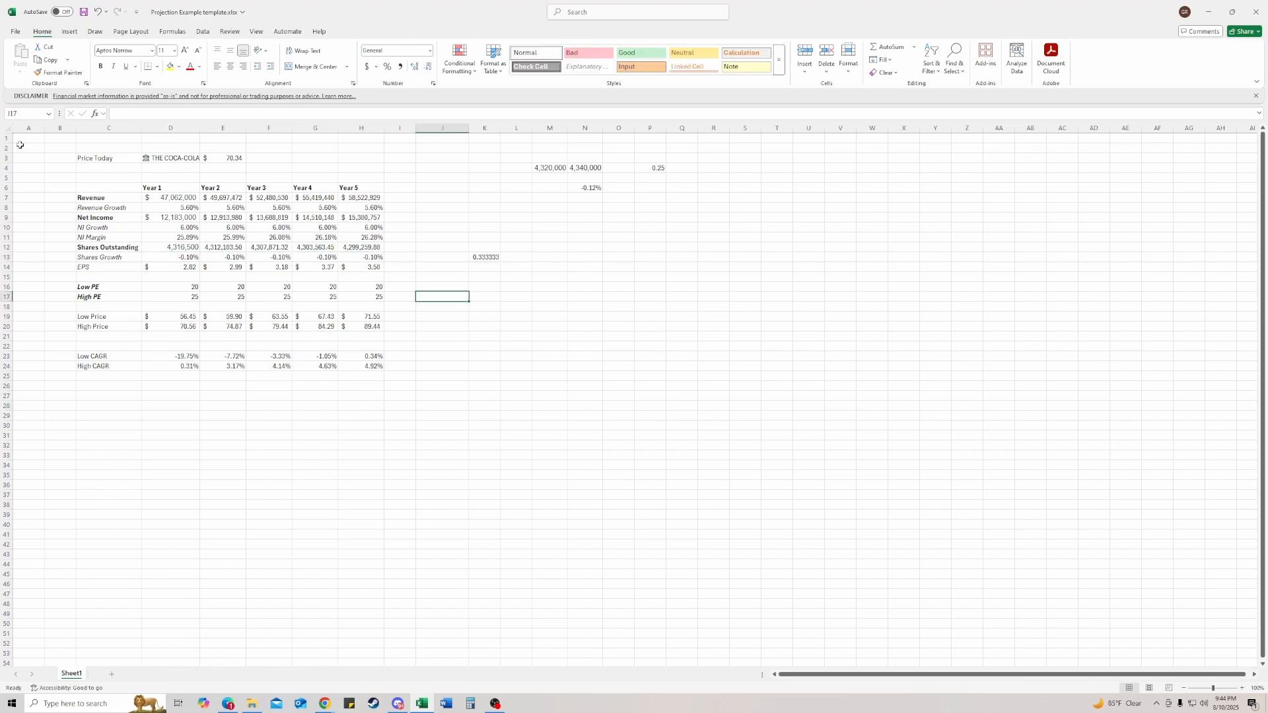
{"action": "left_click_drag", "start_coordinate": [30, 142], "coordinate": [504, 427]}
{"action": "left_click", "coordinate": [433, 395]}
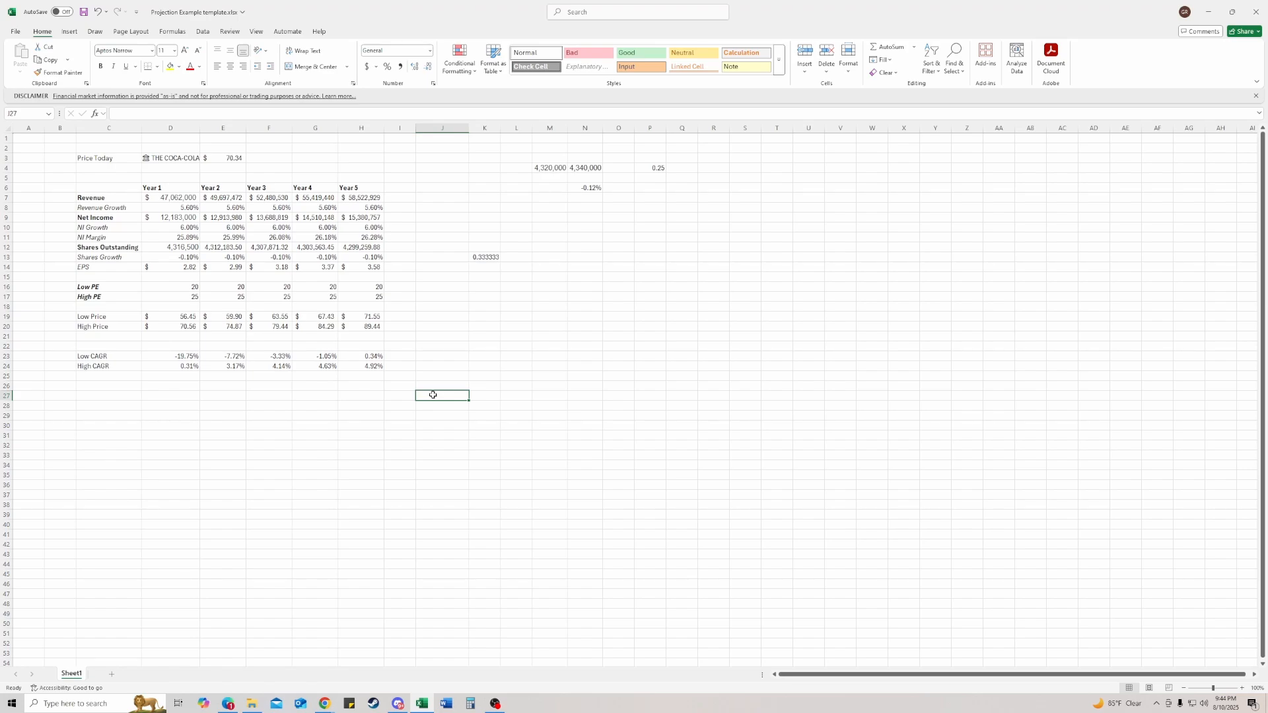
{"action": "left_click_drag", "start_coordinate": [379, 338], "coordinate": [380, 385]}
{"action": "left_click", "coordinate": [405, 368]}
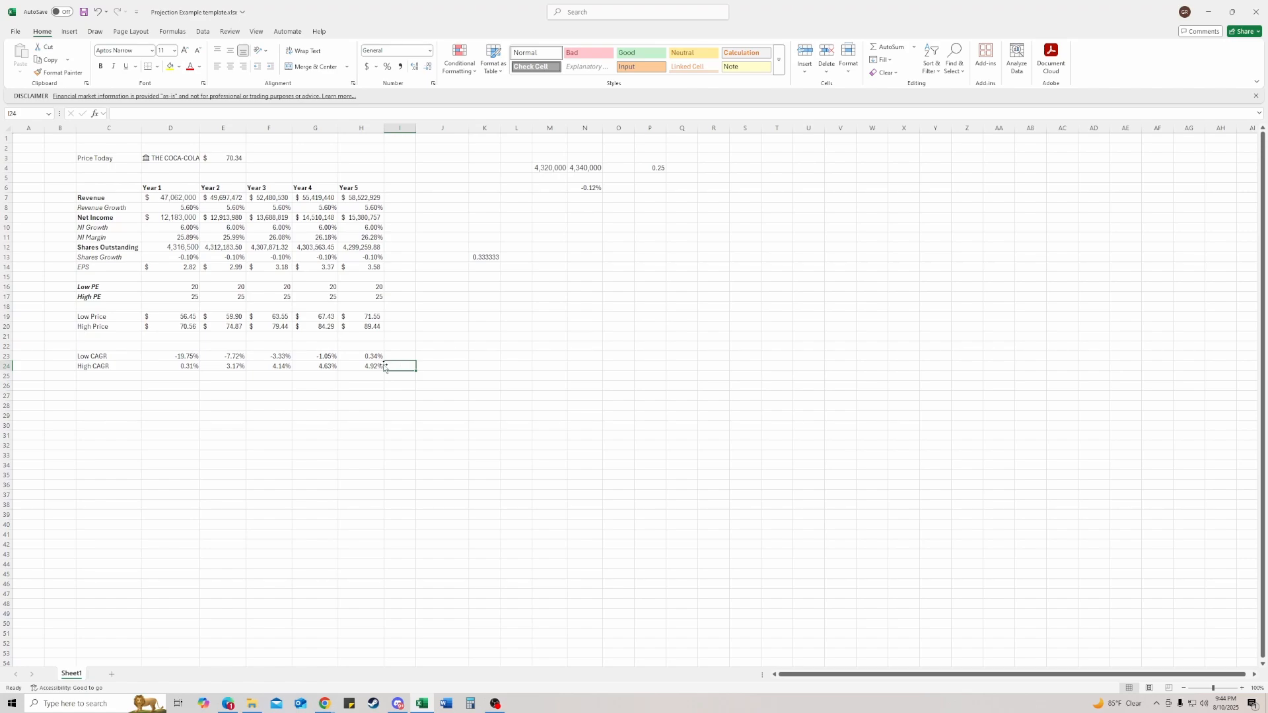
{"action": "left_click_drag", "start_coordinate": [401, 366], "coordinate": [416, 397]}
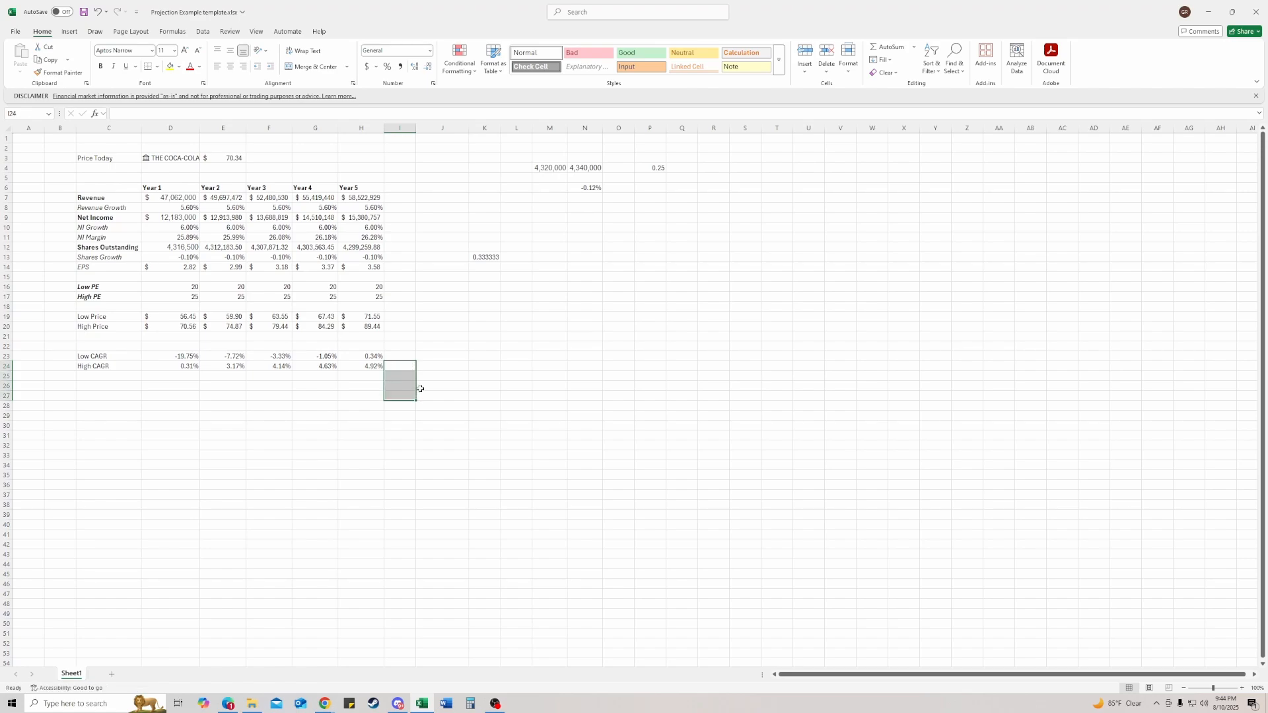
{"action": "left_click", "coordinate": [420, 385]}
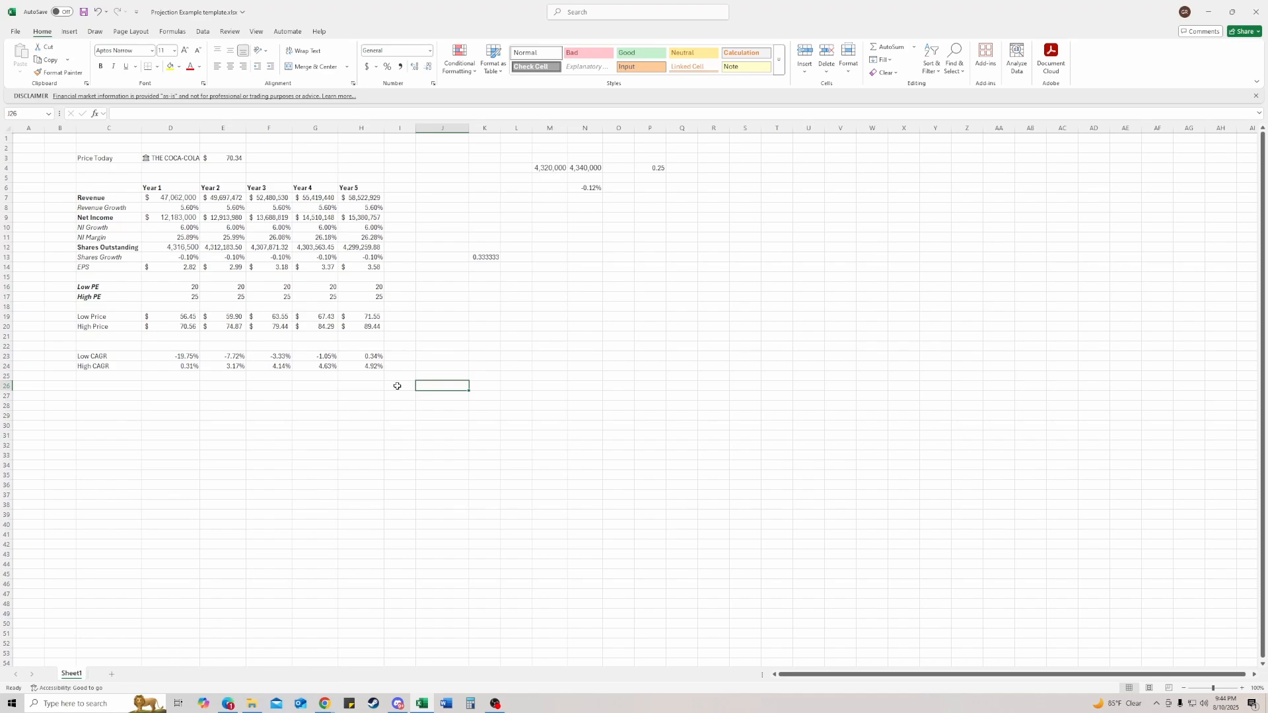
{"action": "left_click", "coordinate": [396, 364]}
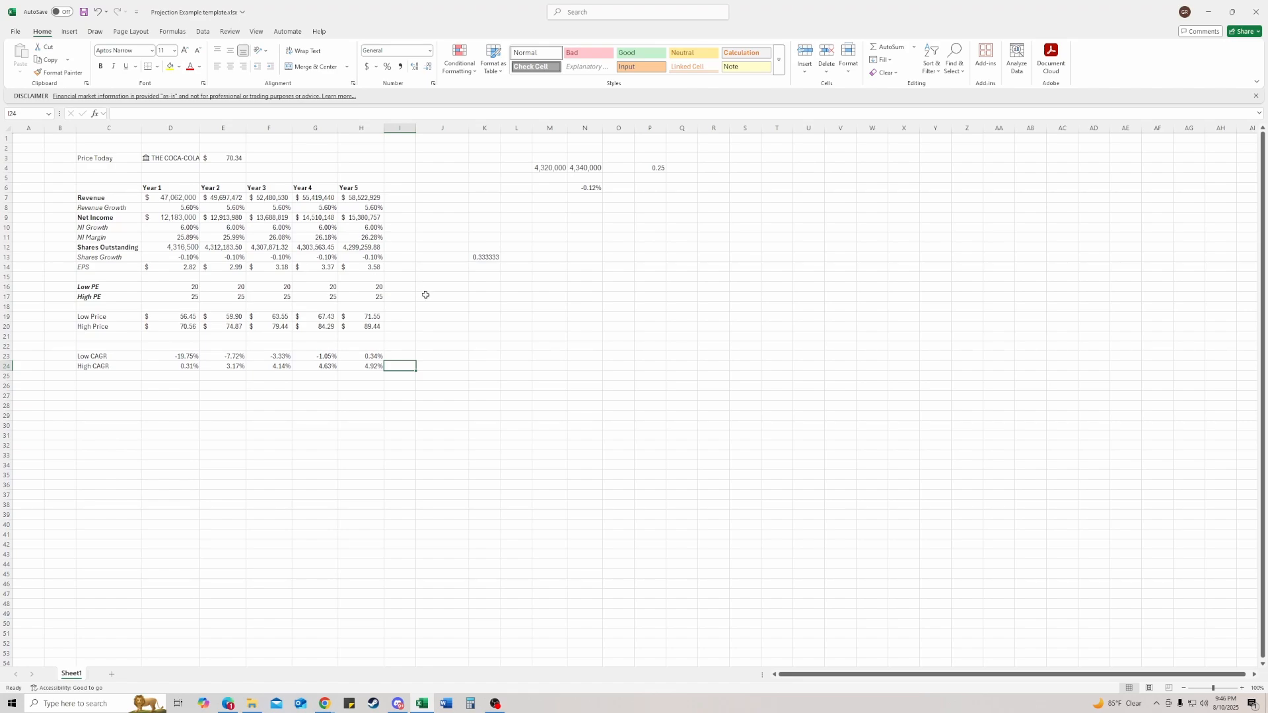
{"action": "left_click", "coordinate": [447, 375]}
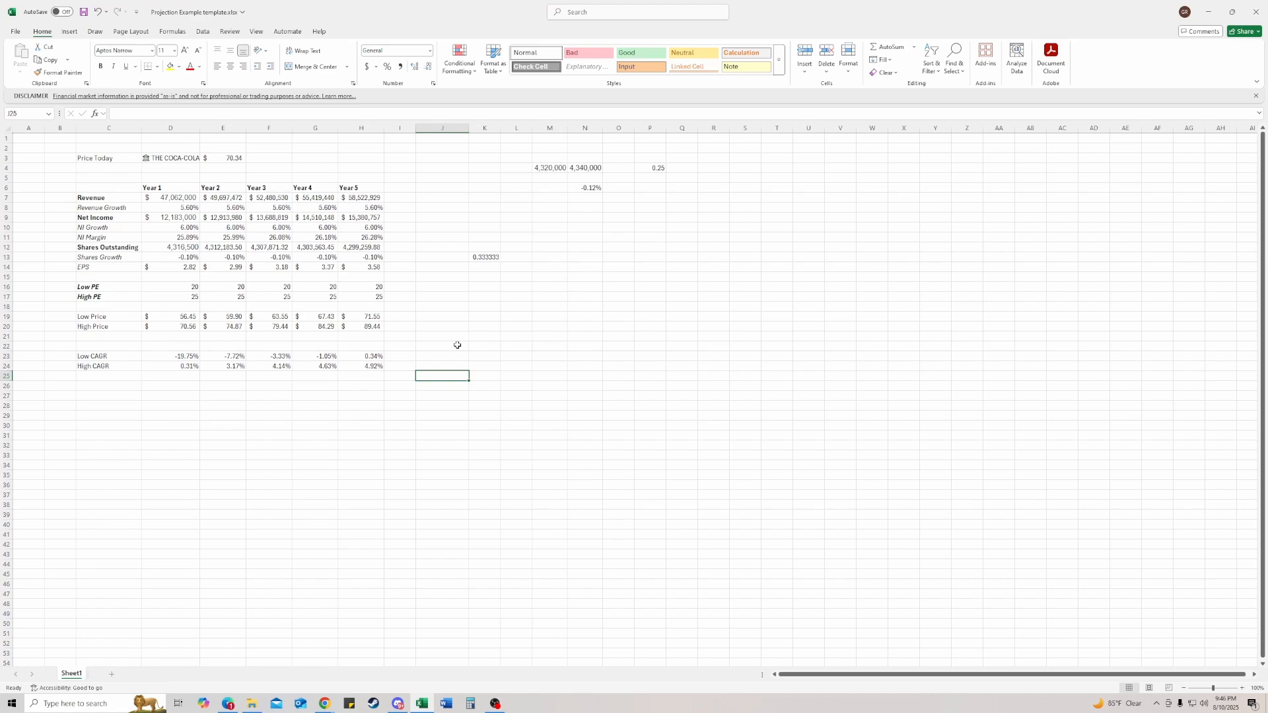
{"action": "left_click", "coordinate": [687, 316]}
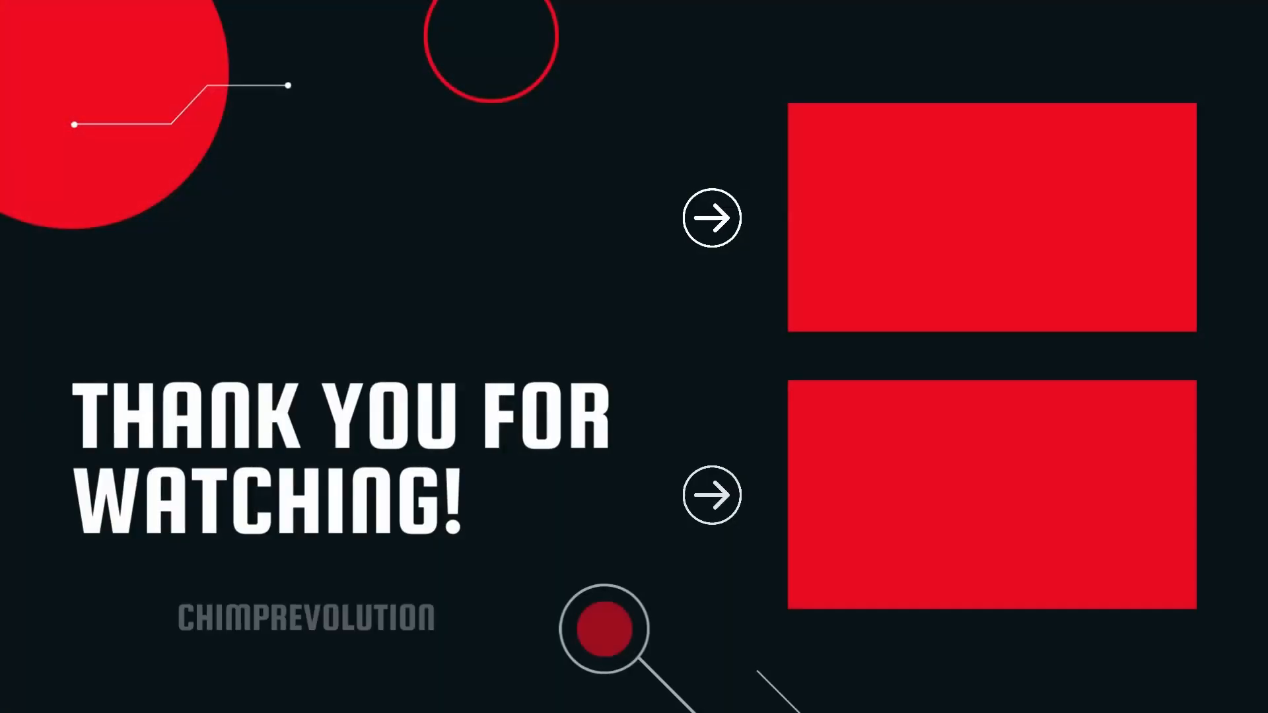